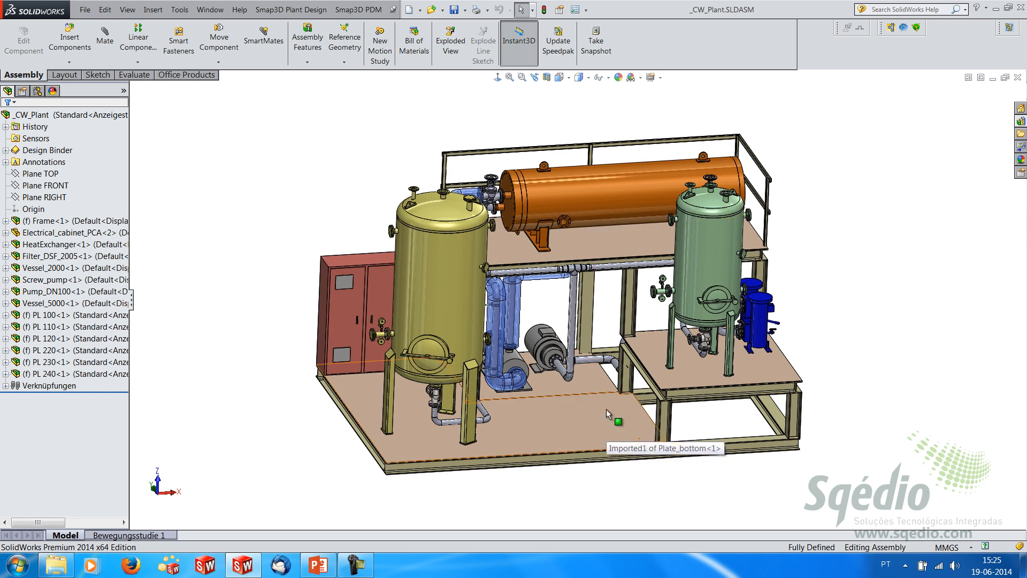
# Check the Smap3D PDM and Smap3D Plant Design entries in the Add-Ins settings and accept the settings.
pyautogui.moveTo(825, 329); pyautogui.dragTo(834, 309, button='middle')
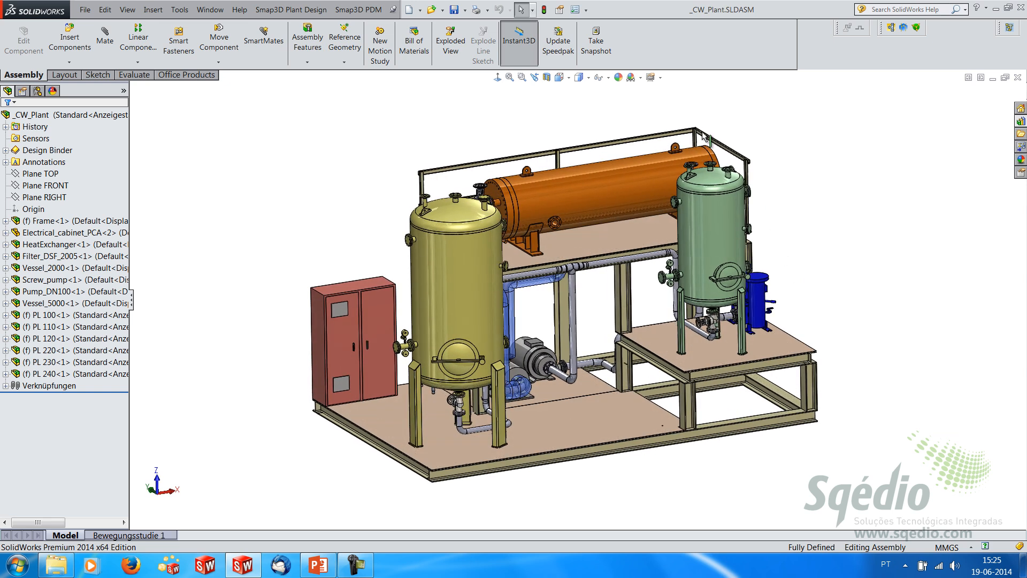
pyautogui.click(587, 9)
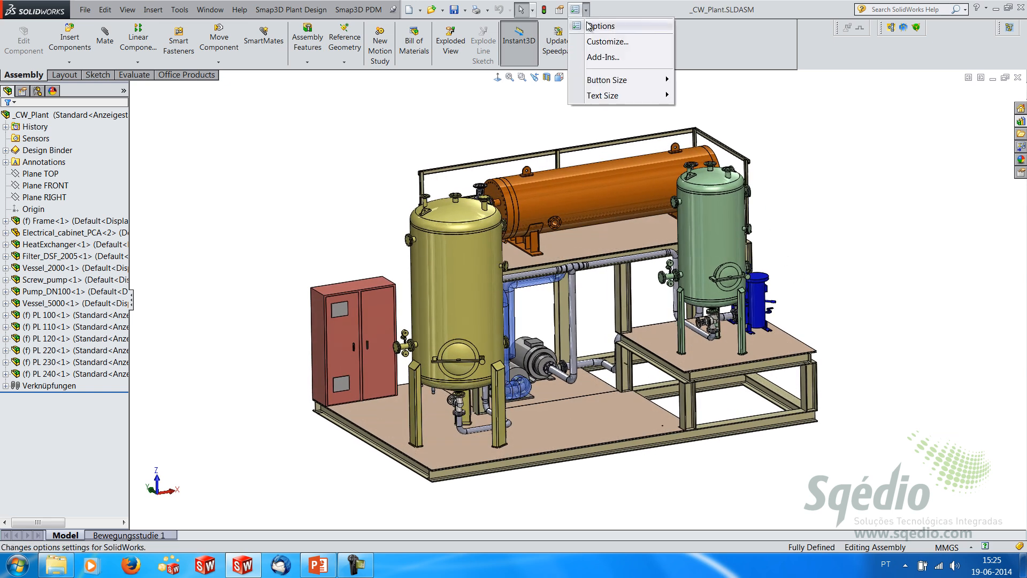
pyautogui.click(613, 58)
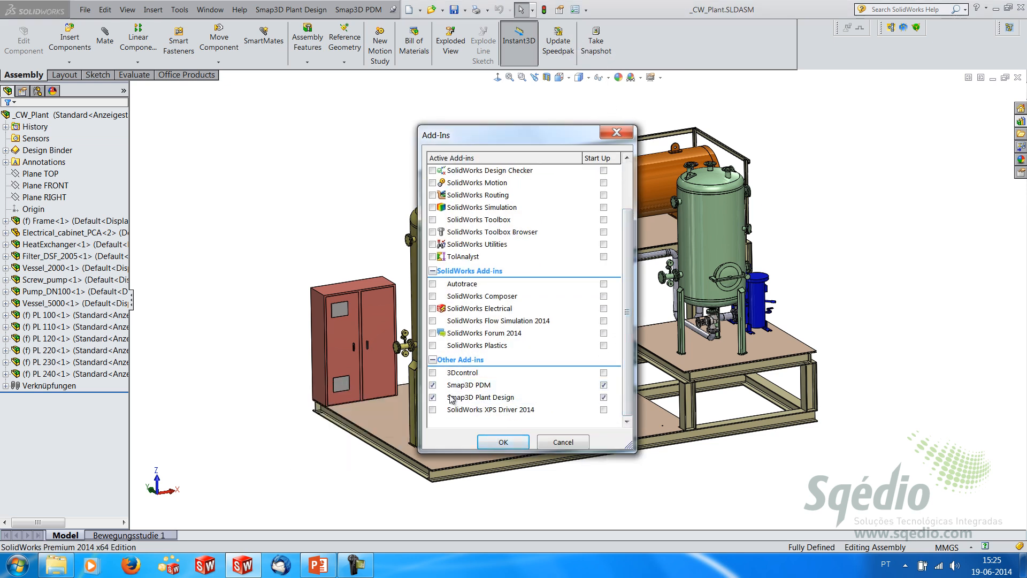
pyautogui.click(512, 441)
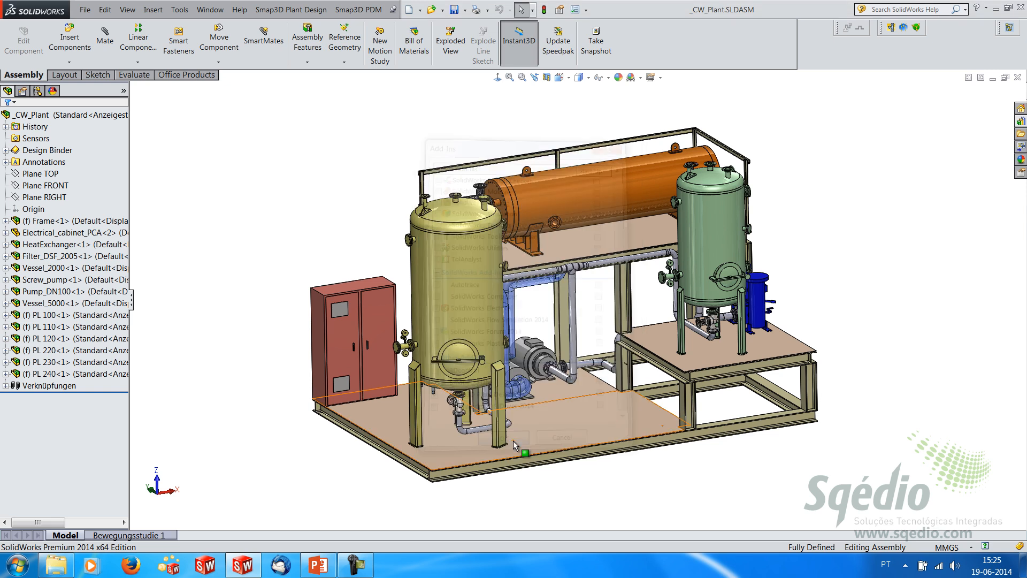
# Look through the commands offered by Smap3D Plant Design and Smap3D PDM.
pyautogui.click(299, 10)
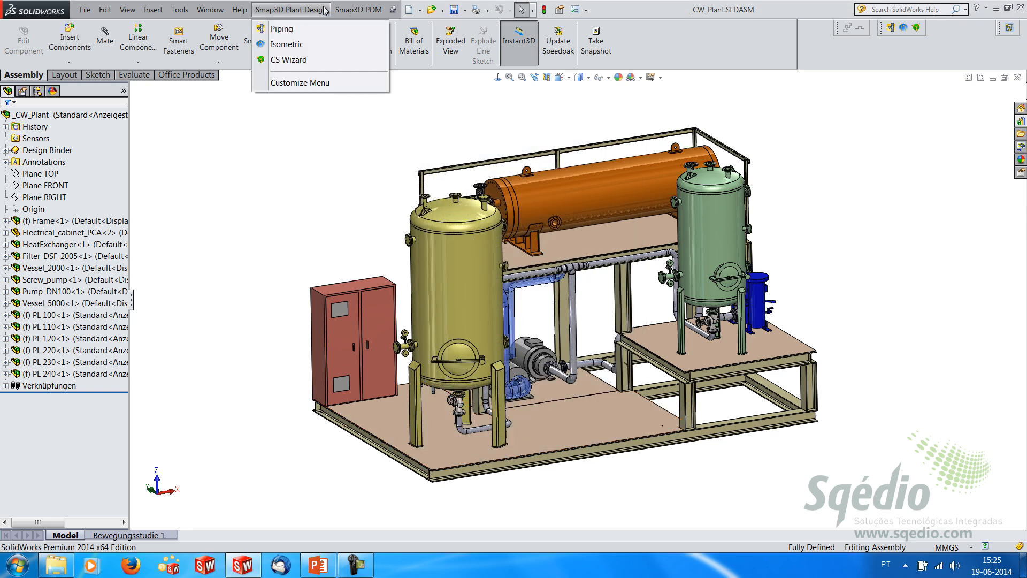
pyautogui.moveTo(342, 12)
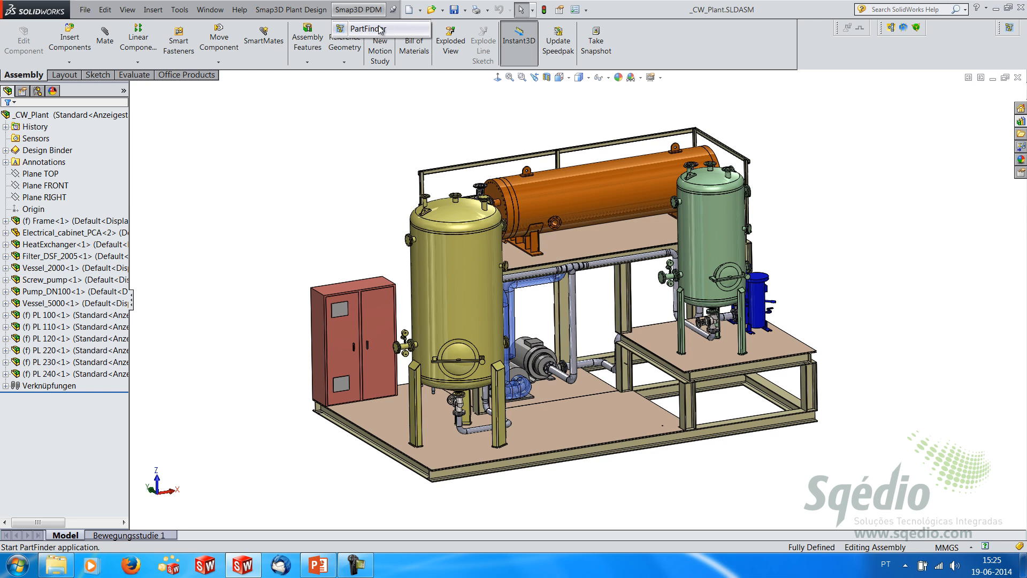
pyautogui.moveTo(287, 8)
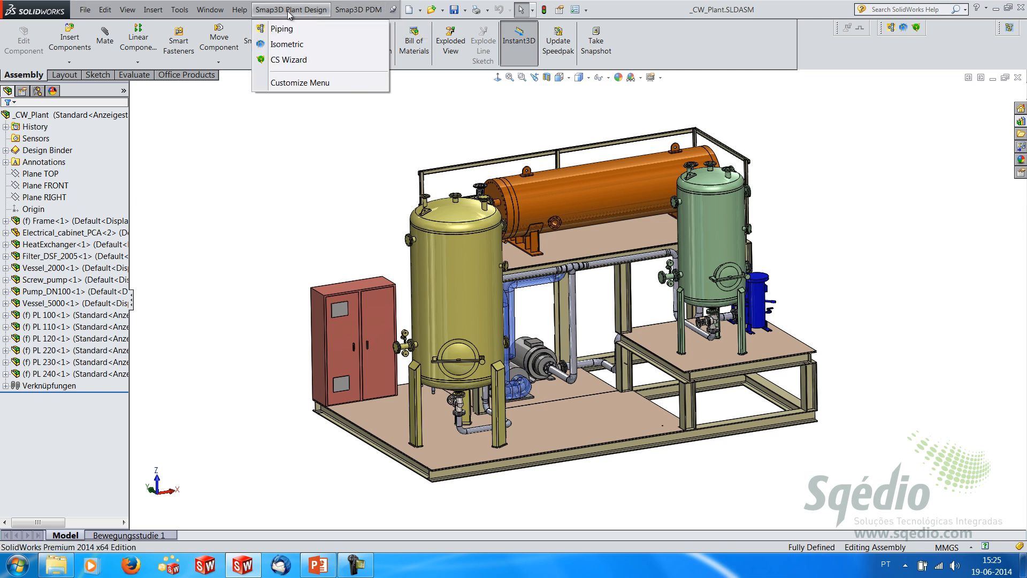
# Start the Piping tool for the plant assembly and place the Smap3D command groups closer together.
pyautogui.click(890, 28)
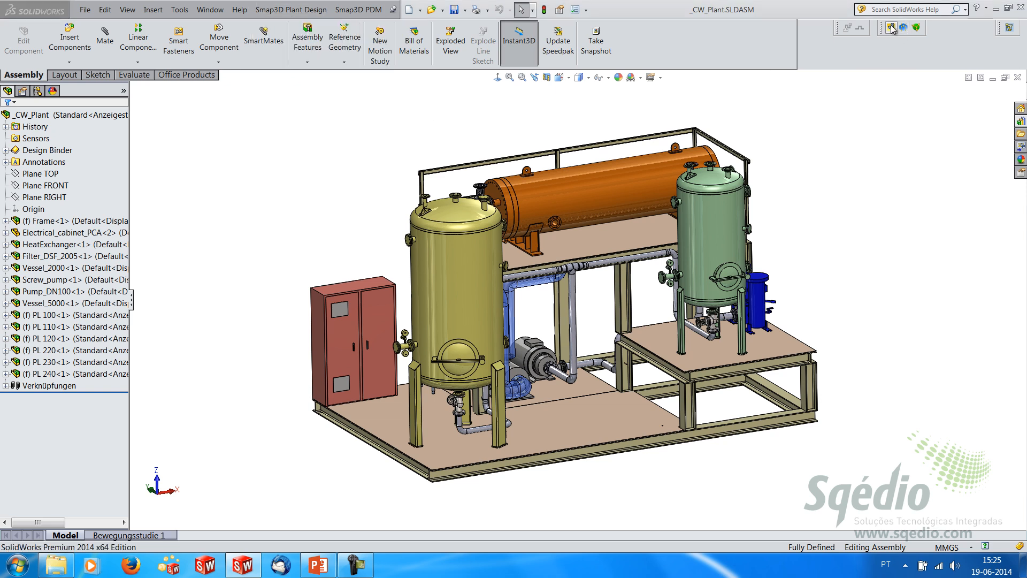
pyautogui.moveTo(836, 28)
pyautogui.mouseDown()
pyautogui.moveTo(800, 31)
pyautogui.moveTo(830, 33)
pyautogui.mouseUp()
pyautogui.moveTo(996, 27); pyautogui.dragTo(884, 29)
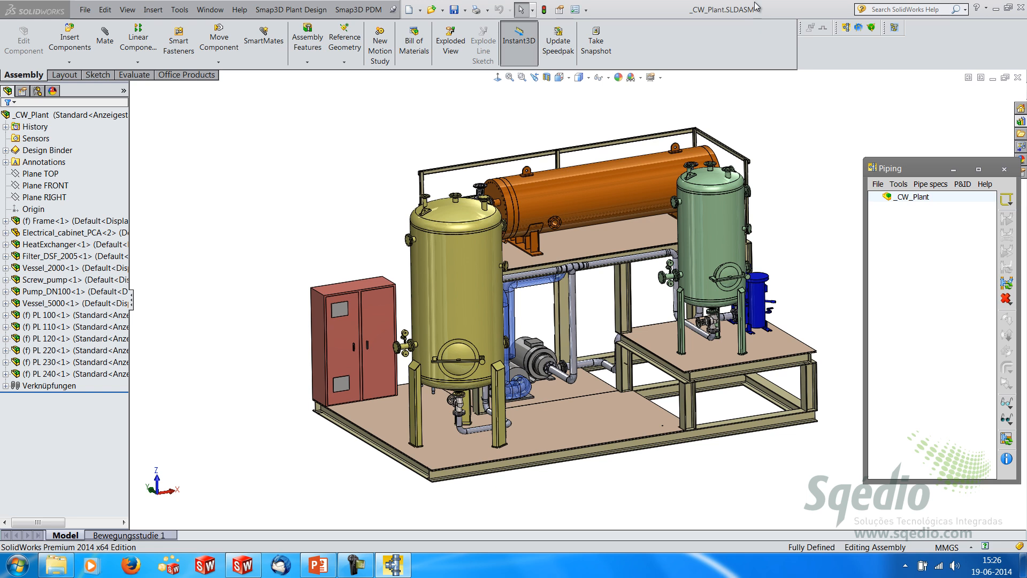
# Edit the PL 110 subassembly within the plant to view the parts of pipeline PL 110_100, and return to the main assembly.
pyautogui.moveTo(324, 360); pyautogui.dragTo(290, 387, button='middle')
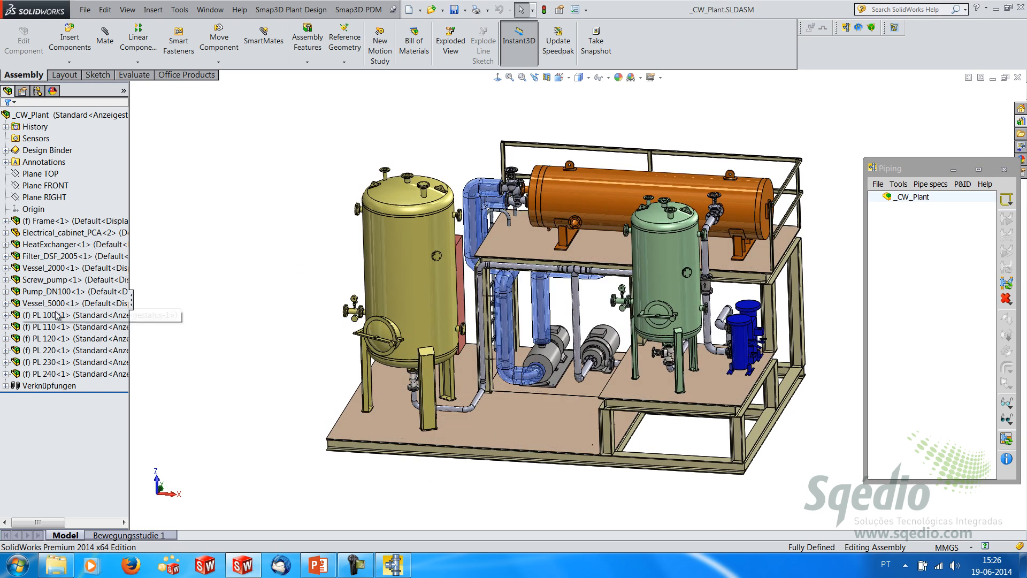
pyautogui.click(47, 327)
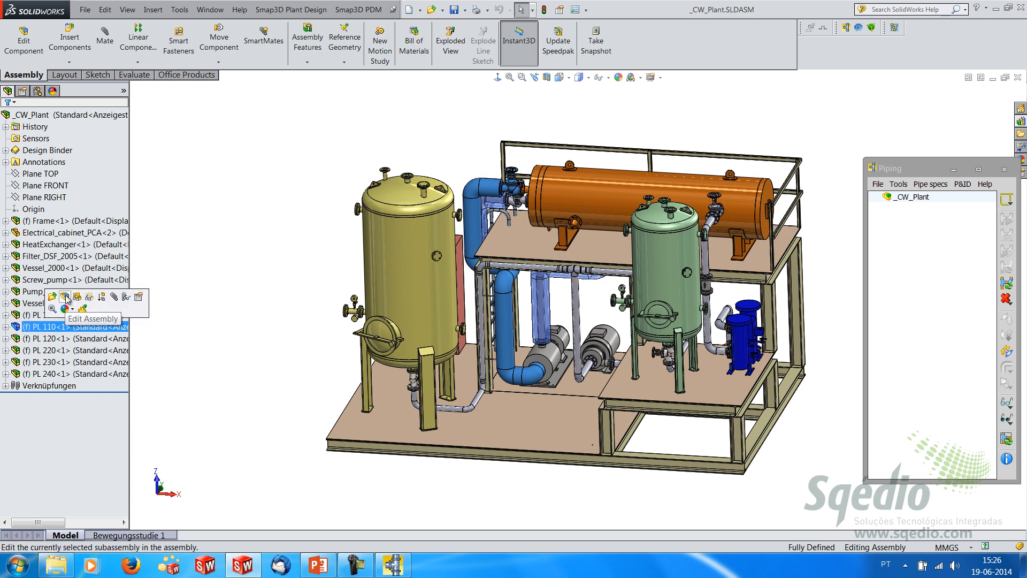
pyautogui.click(65, 298)
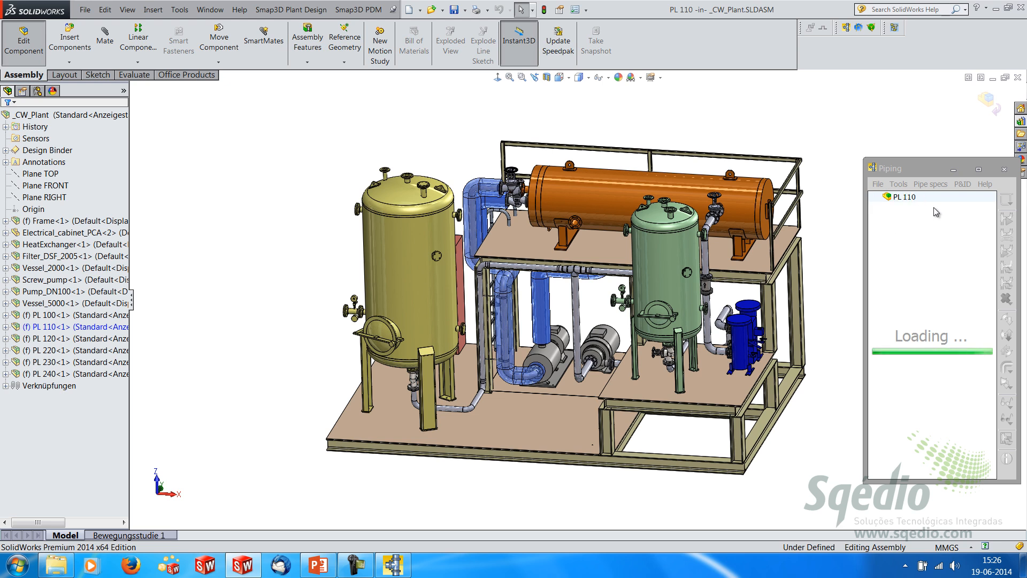
pyautogui.click(886, 208)
pyautogui.click(916, 219)
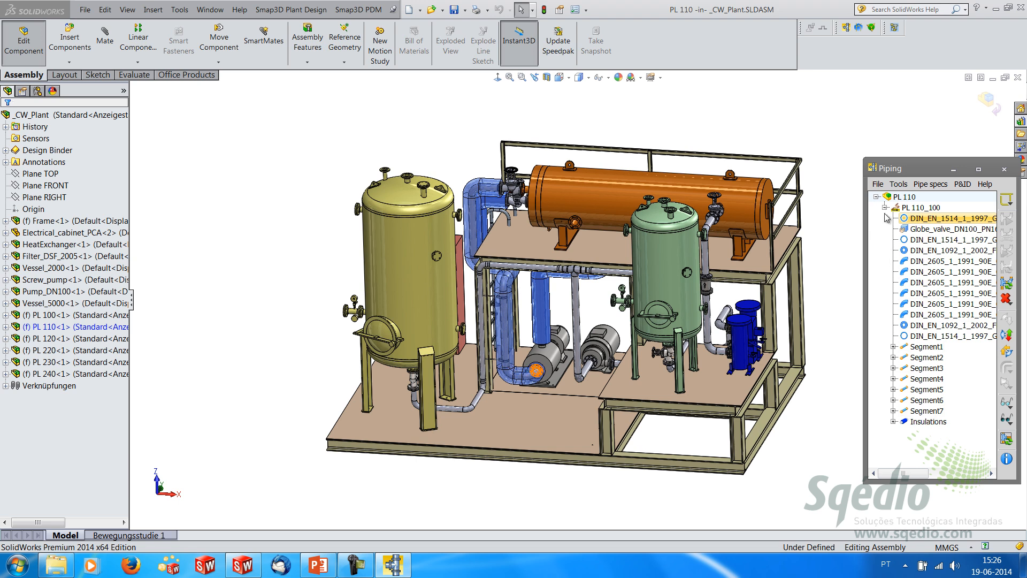
pyautogui.click(877, 197)
pyautogui.click(985, 109)
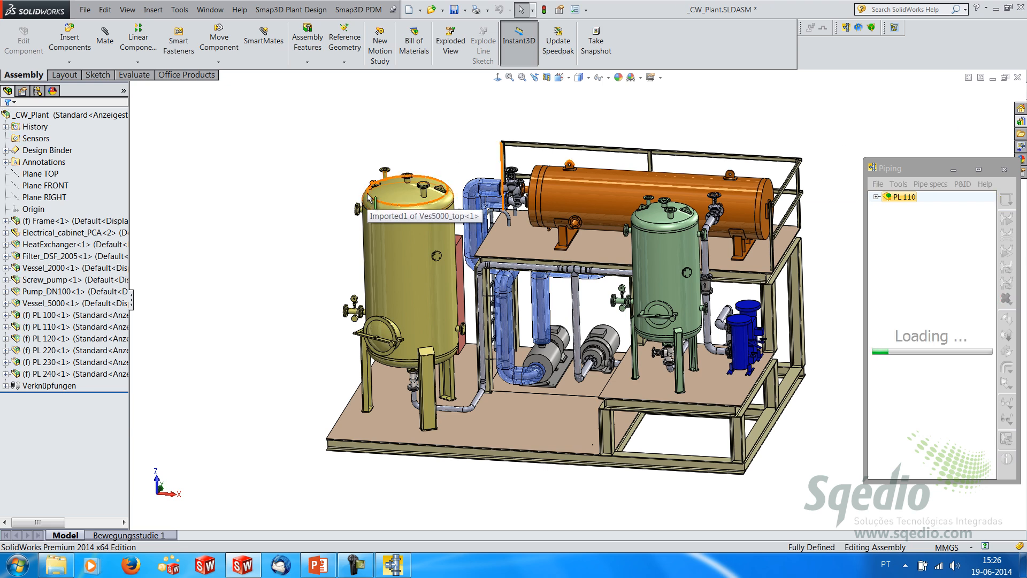
# Open PL 110 in its own window, examine the components and segments of PL 110_100, and close it.
pyautogui.rightClick(40, 324)
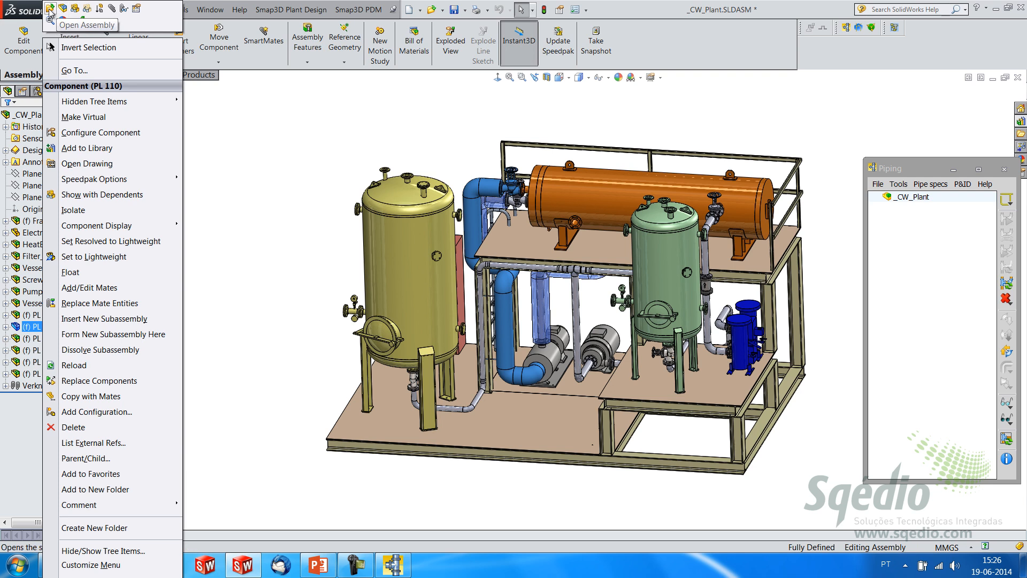
pyautogui.click(63, 10)
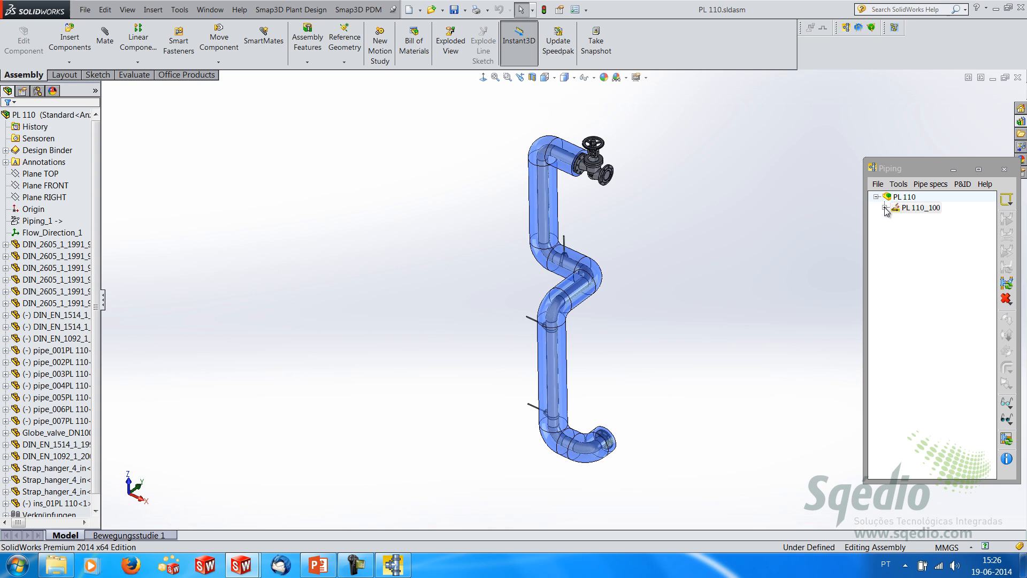
pyautogui.click(884, 207)
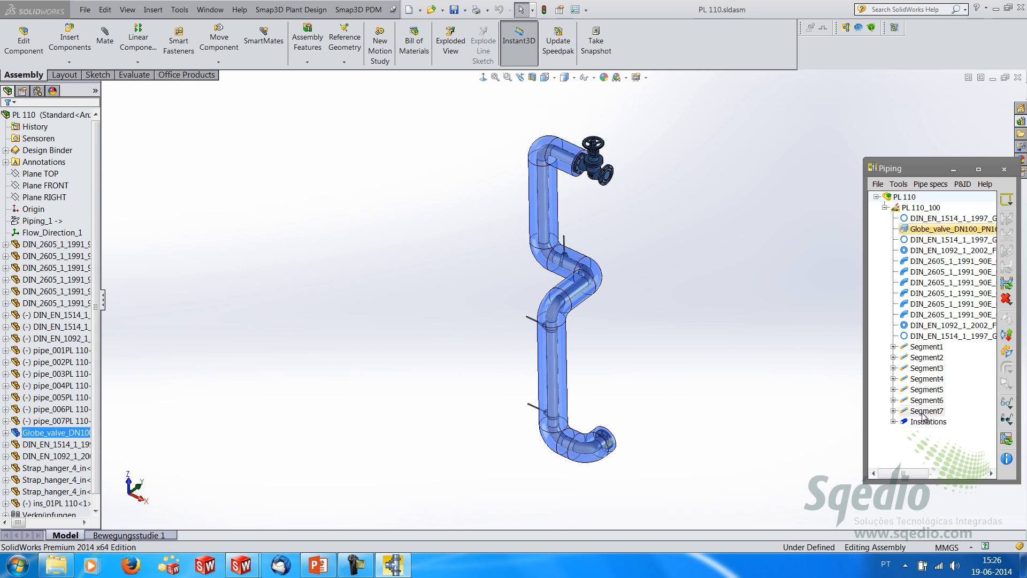
pyautogui.click(900, 197)
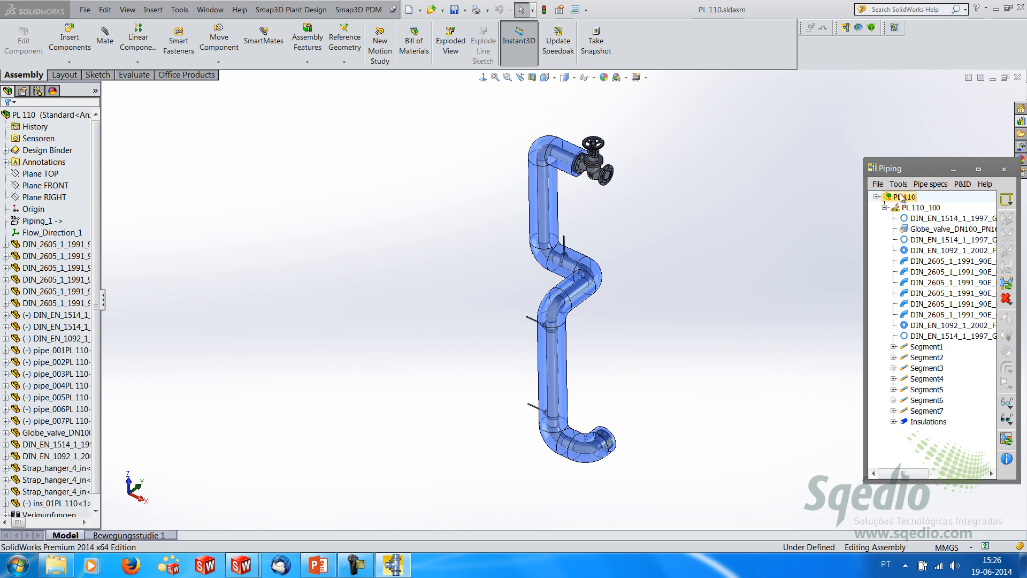
pyautogui.click(1017, 79)
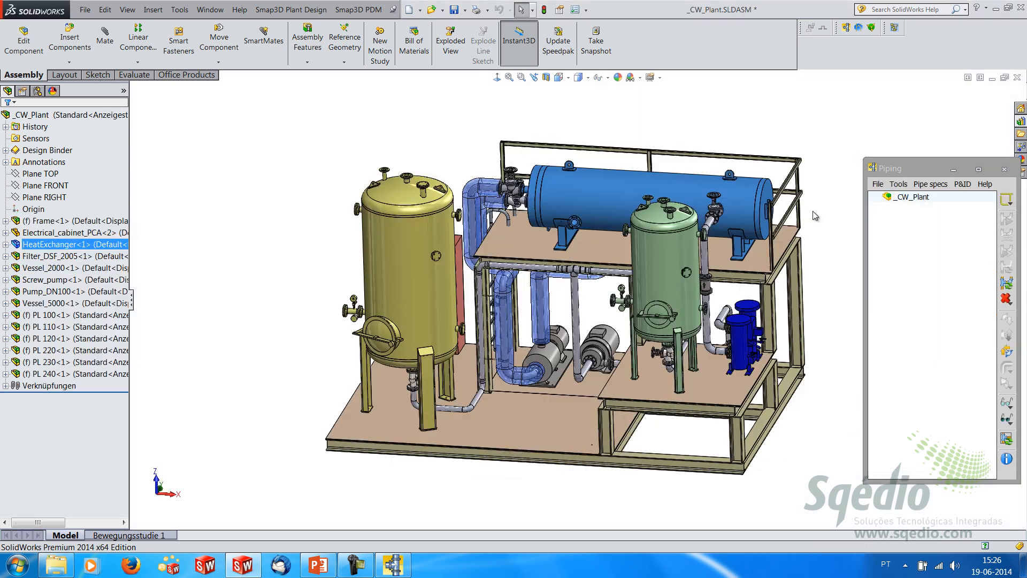
# Clear the selection in the plant model and open the P&ID To-Do list from the Piping tool.
pyautogui.moveTo(435, 472); pyautogui.dragTo(471, 494, button='middle')
pyautogui.click(472, 494)
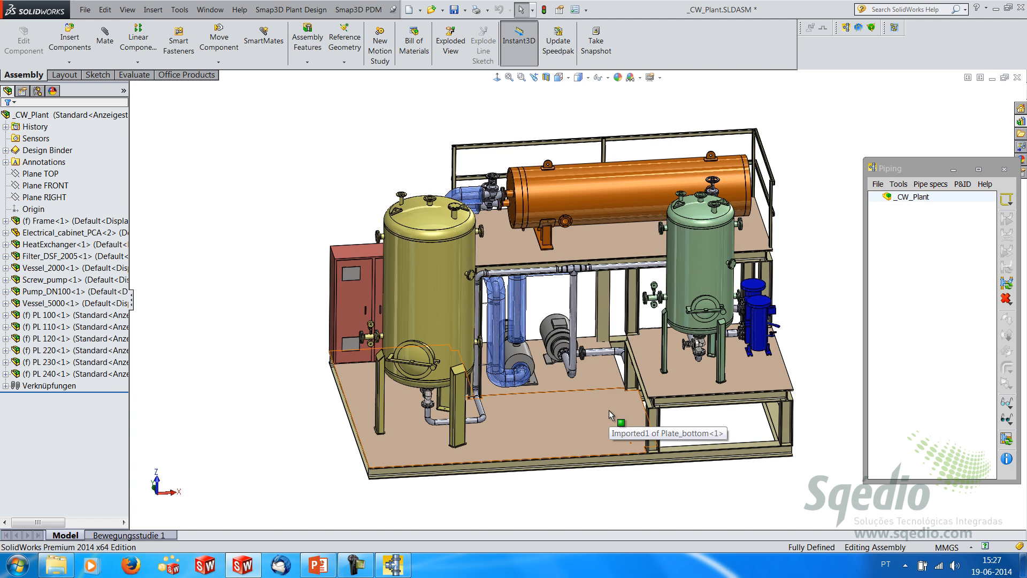
pyautogui.click(963, 184)
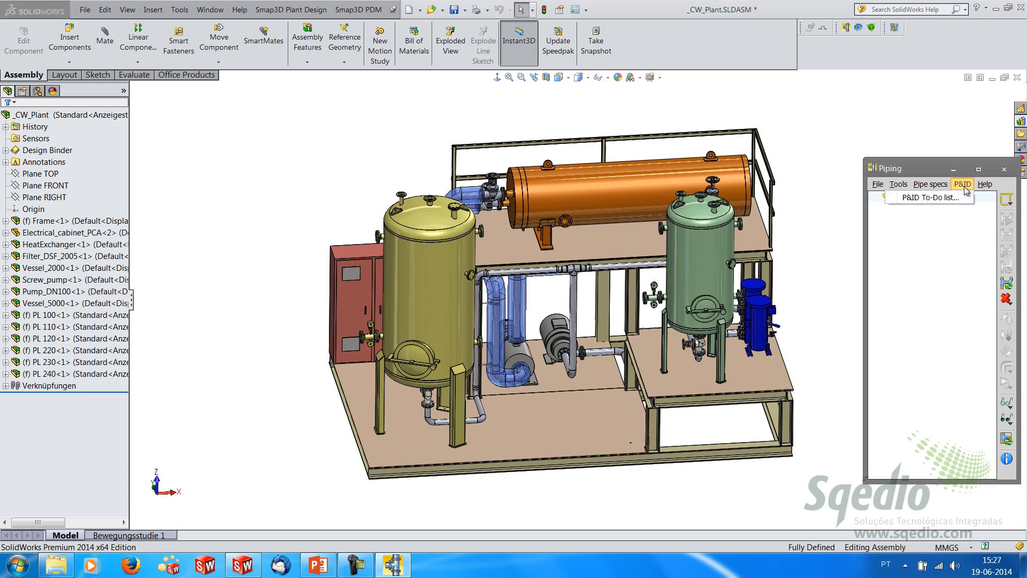
pyautogui.click(937, 198)
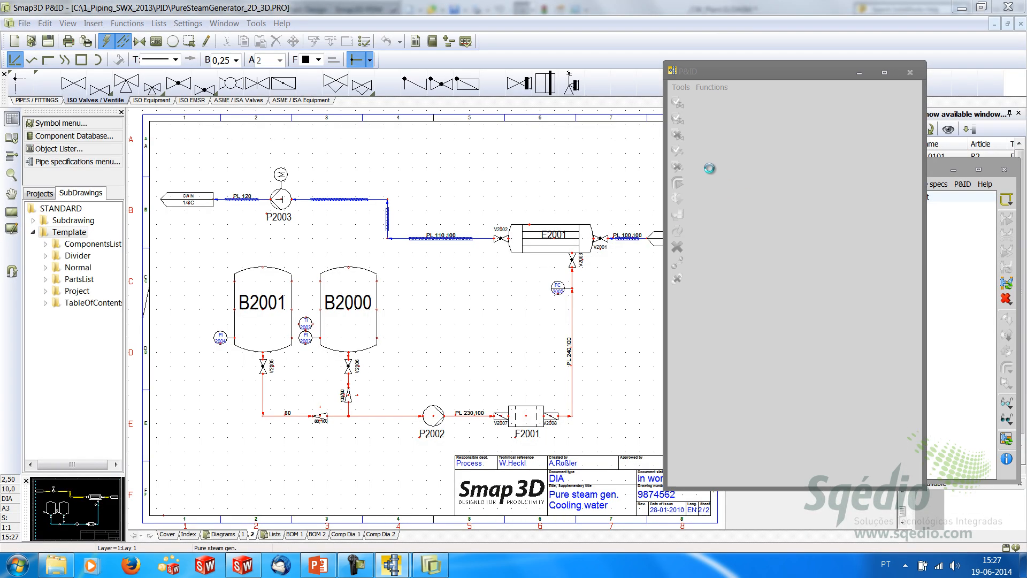
# Select vessel B2000 in the Smap3D P&ID flow diagram.
pyautogui.moveTo(616, 9); pyautogui.dragTo(507, 1)
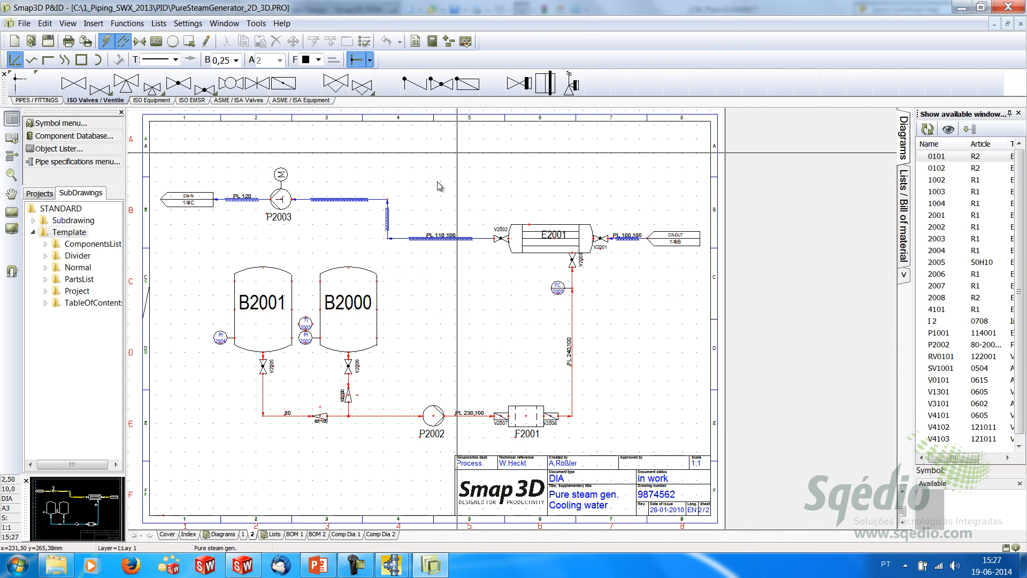
pyautogui.click(351, 310)
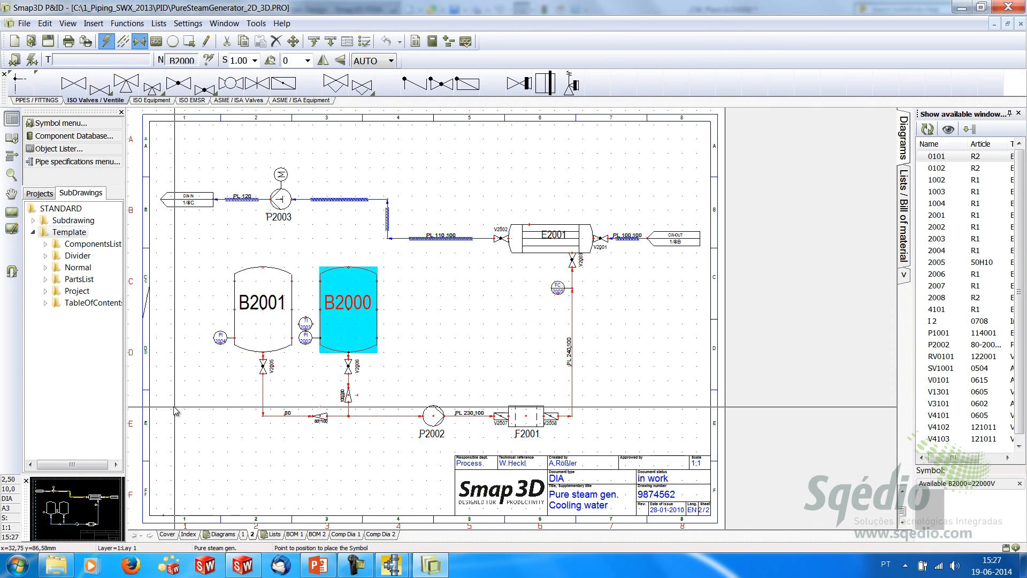
pyautogui.moveTo(332, 456); pyautogui.dragTo(371, 453, button='middle')
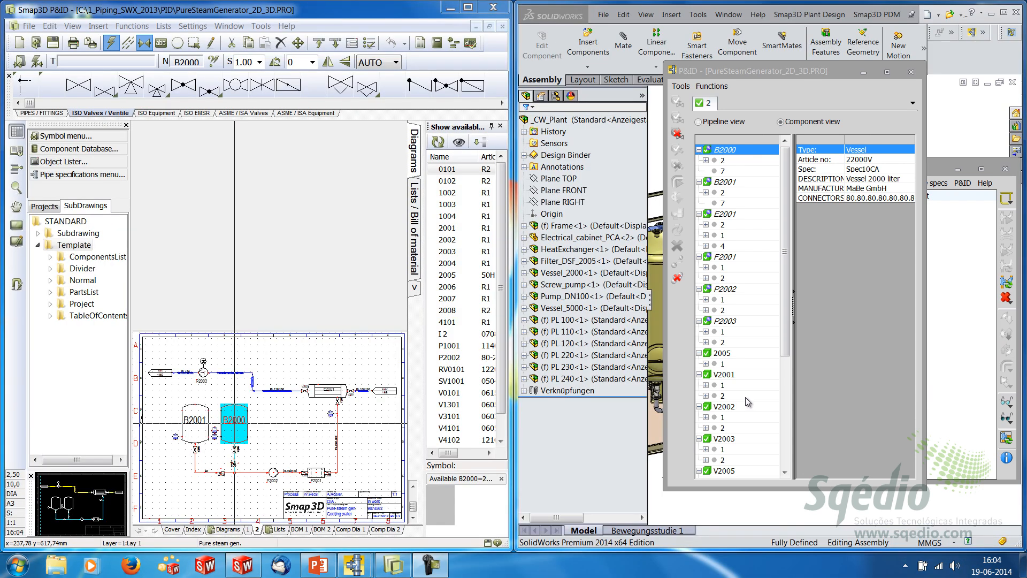
# Place the P&ID To-Do list between the flow diagram and the 3D model, and collapse all of its component entries.
pyautogui.moveTo(772, 74); pyautogui.dragTo(509, 97)
pyautogui.click(753, 118)
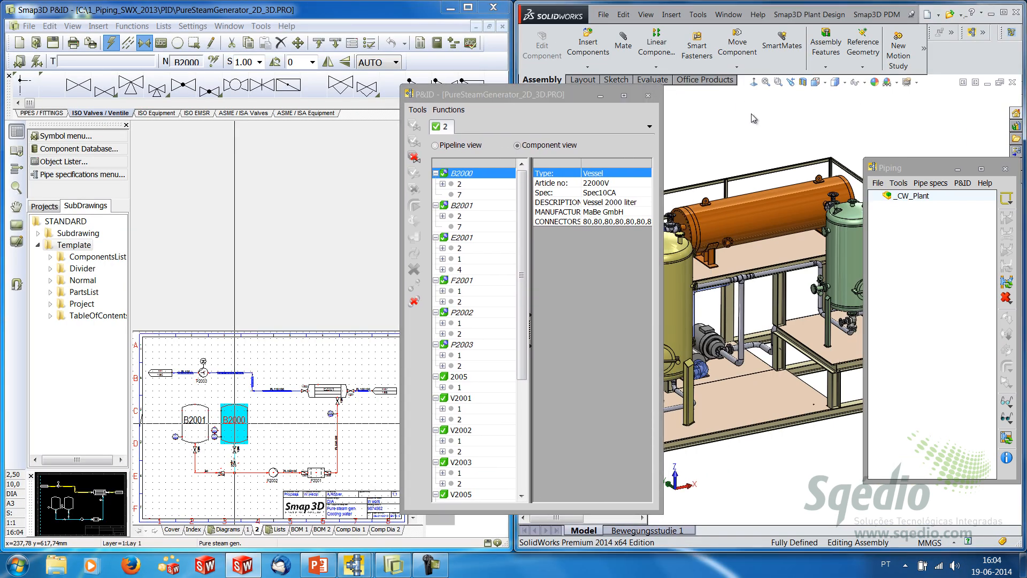
pyautogui.rightClick(463, 177)
pyautogui.click(493, 332)
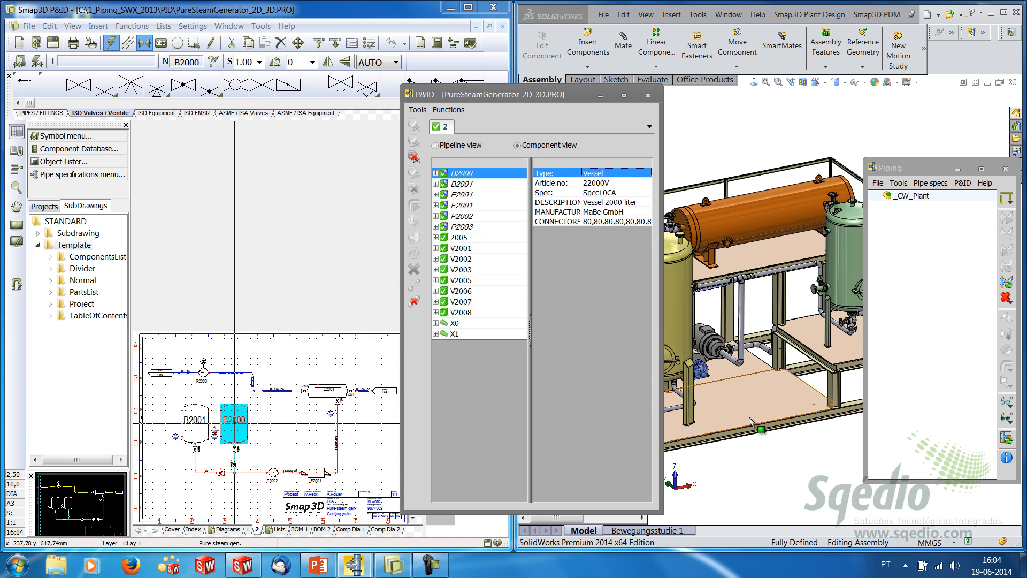
pyautogui.moveTo(308, 360); pyautogui.dragTo(311, 232, button='middle')
pyautogui.click(530, 104)
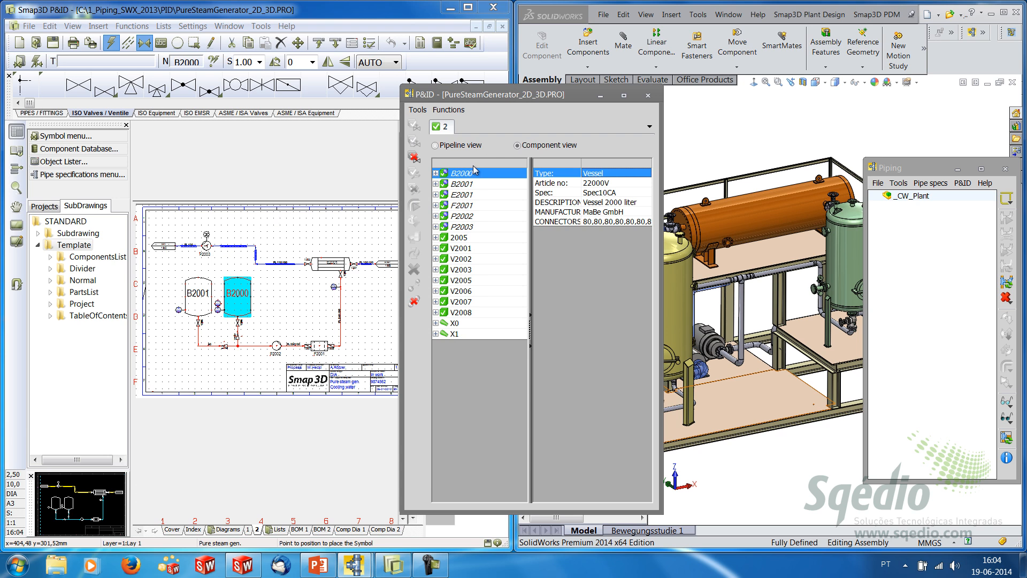
# Select B2001, E2001, F2001, P2003 and B2000 in turn in the To-Do list to locate them in the diagram and 3D model.
pyautogui.click(463, 184)
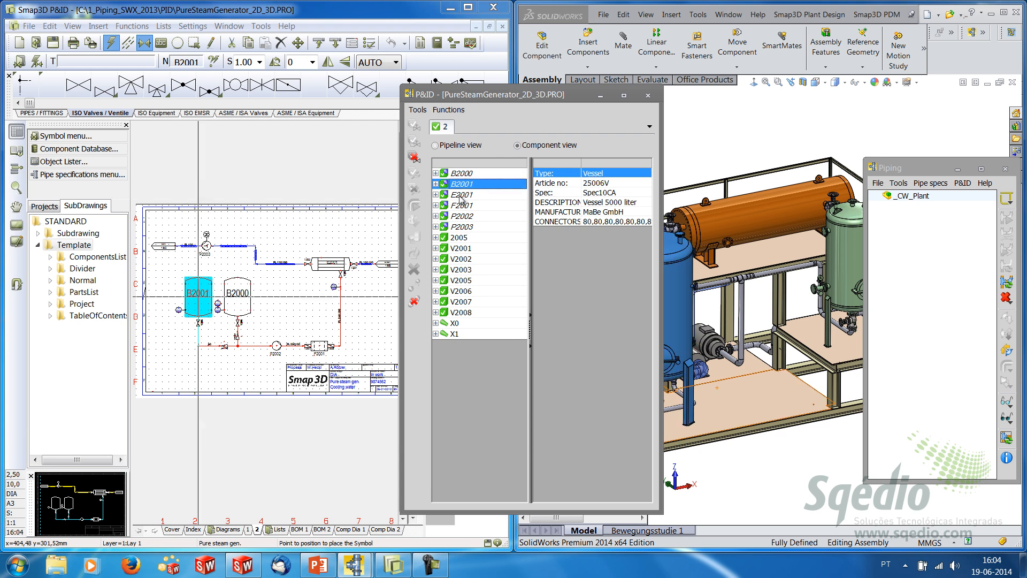
pyautogui.click(461, 196)
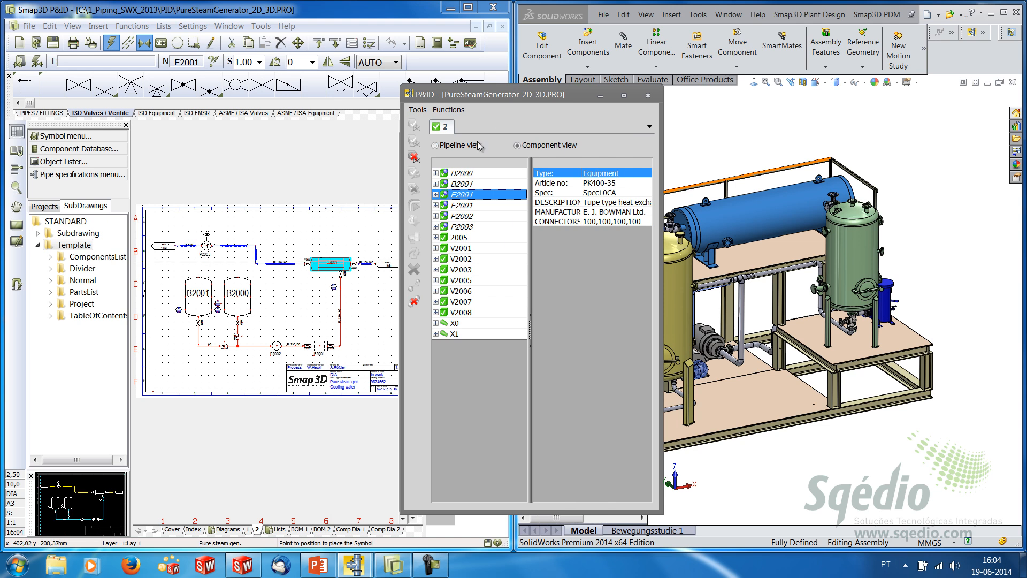
pyautogui.click(463, 206)
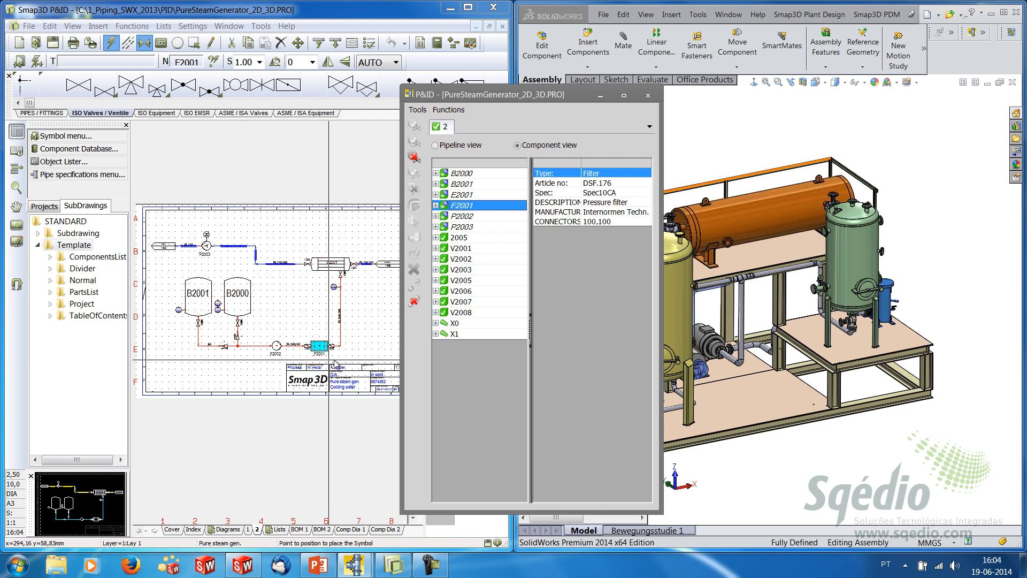
pyautogui.click(462, 226)
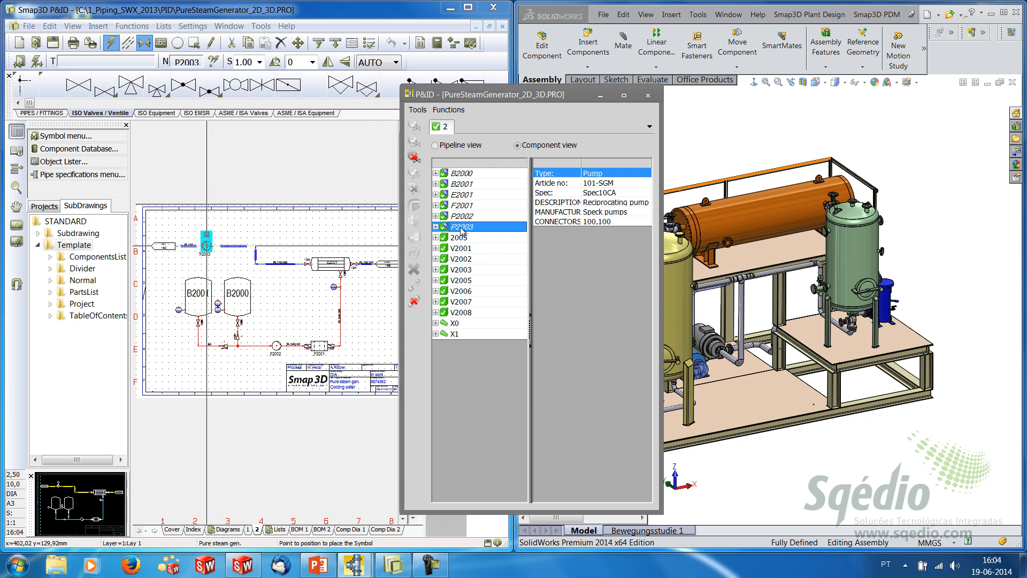
pyautogui.click(463, 173)
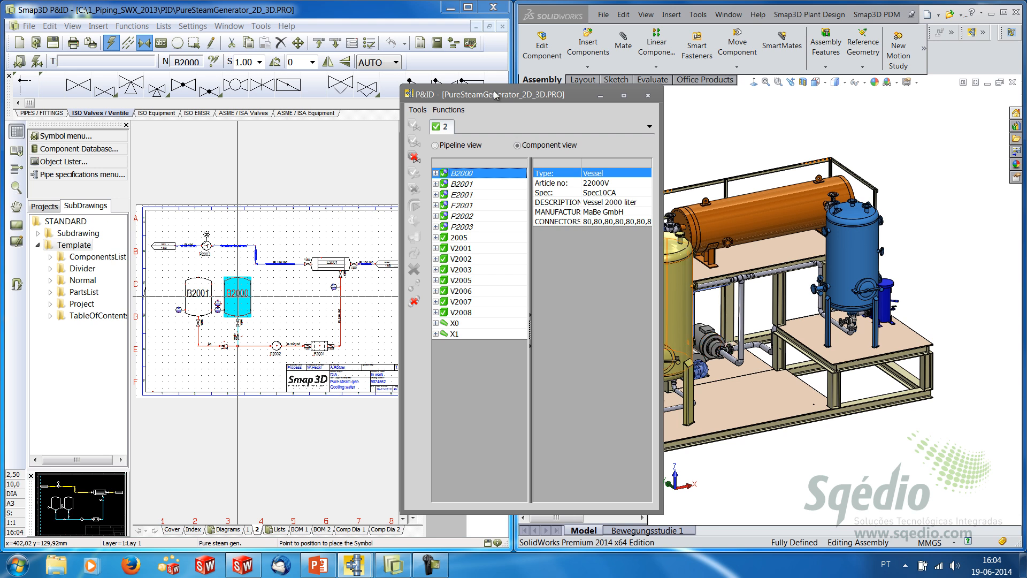
# Maximize the Smap3D P&ID window and enlarge the flow diagram around the vessels and line PL 110.
pyautogui.click(468, 7)
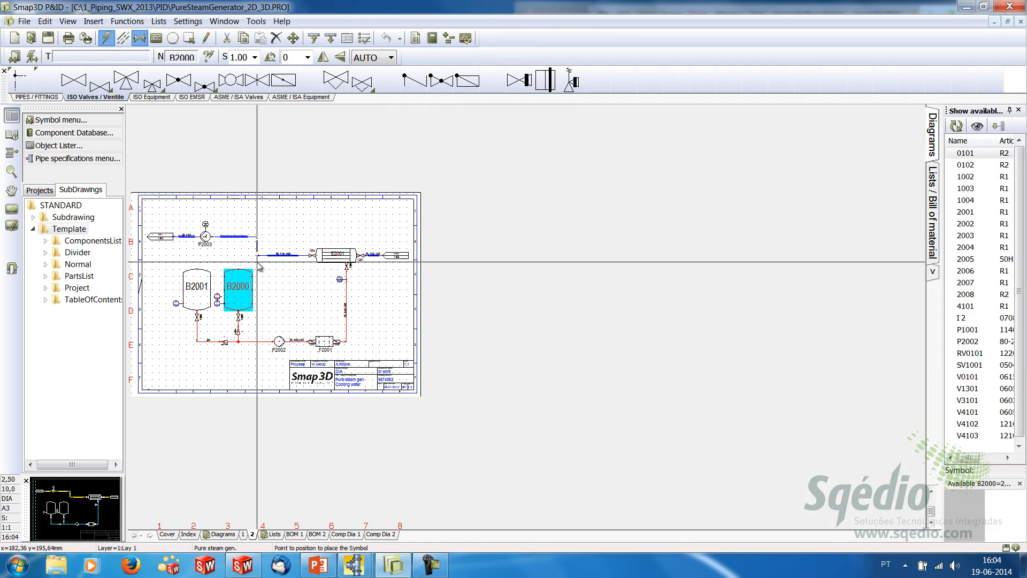
pyautogui.scroll(2, 257, 262)
pyautogui.moveTo(295, 214)
pyautogui.mouseDown(button='middle')
pyautogui.moveTo(295, 260)
pyautogui.moveTo(485, 317)
pyautogui.moveTo(491, 305)
pyautogui.mouseUp(button='middle')
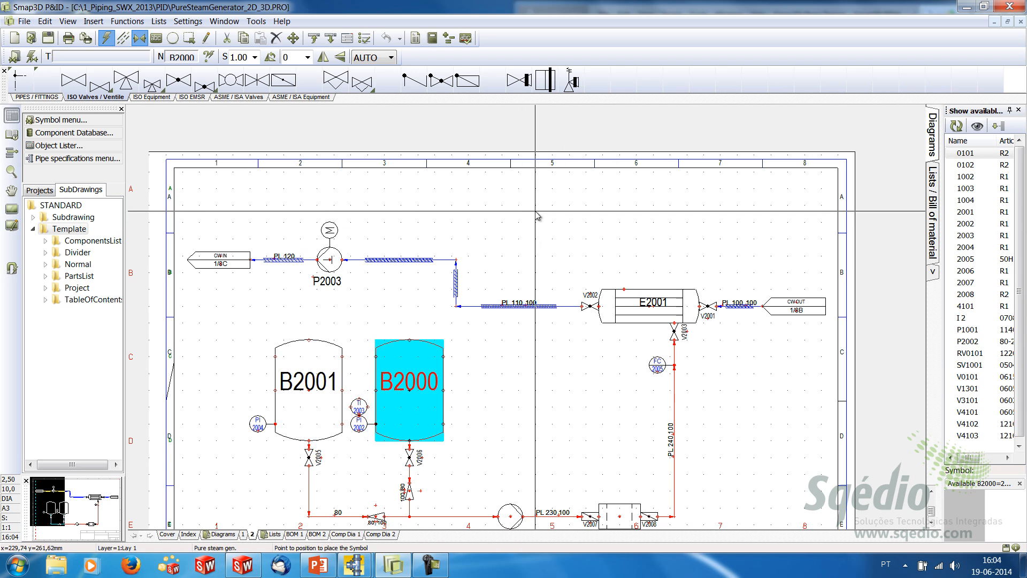
# Examine the cooling water flow diagram around line PL 110, exchanger E2001 and vessel B2000, and show the component details of vessel B2001.
pyautogui.scroll(2, 584, 271)
pyautogui.moveTo(585, 271)
pyautogui.mouseDown(button='middle')
pyautogui.moveTo(270, 292)
pyautogui.moveTo(487, 270)
pyautogui.mouseUp(button='middle')
pyautogui.scroll(-1, 446, 234)
pyautogui.moveTo(438, 235); pyautogui.dragTo(481, 224, button='middle')
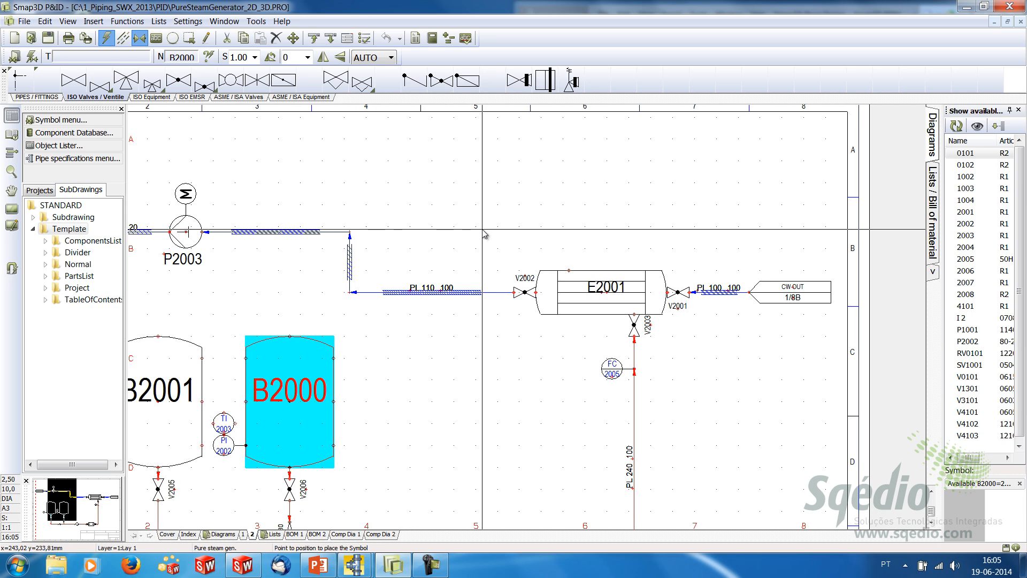
pyautogui.scroll(-3, 504, 244)
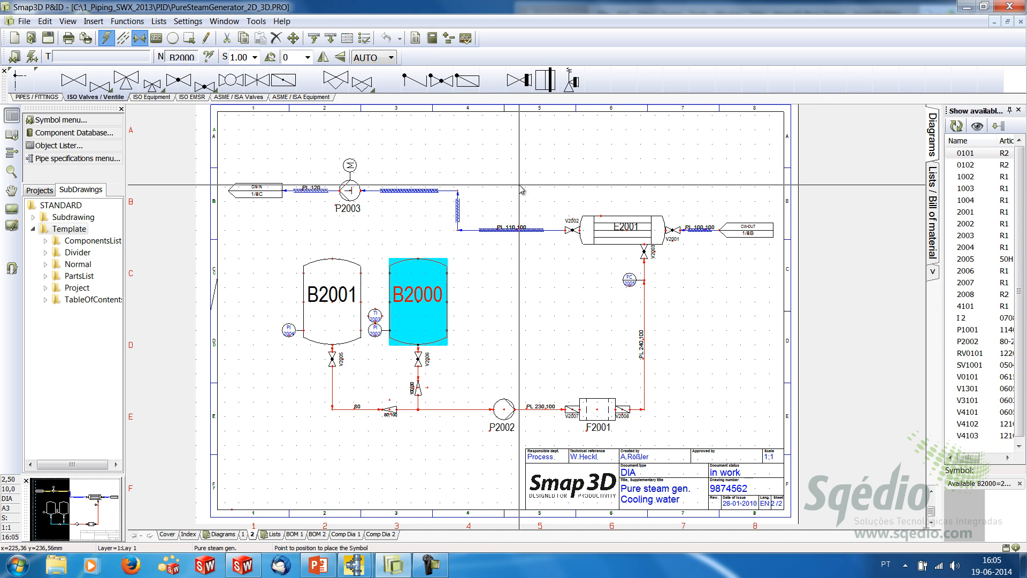
pyautogui.moveTo(417, 274)
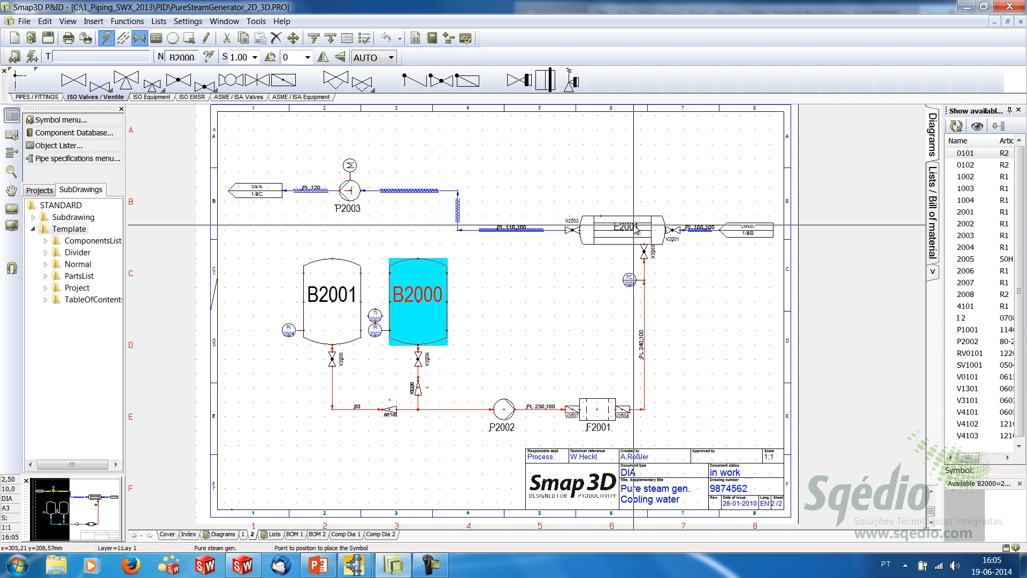
pyautogui.moveTo(635, 228)
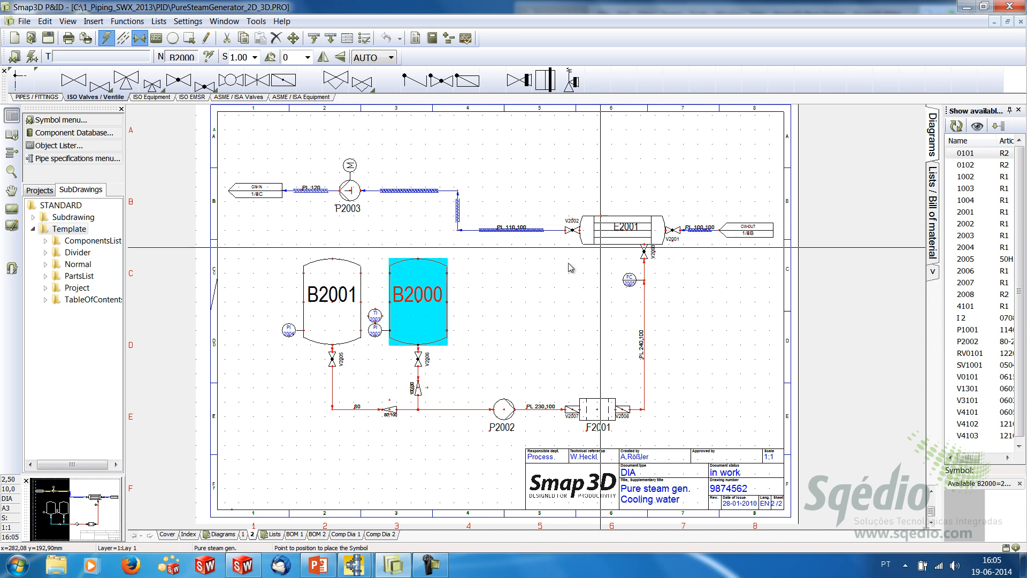
pyautogui.moveTo(343, 286)
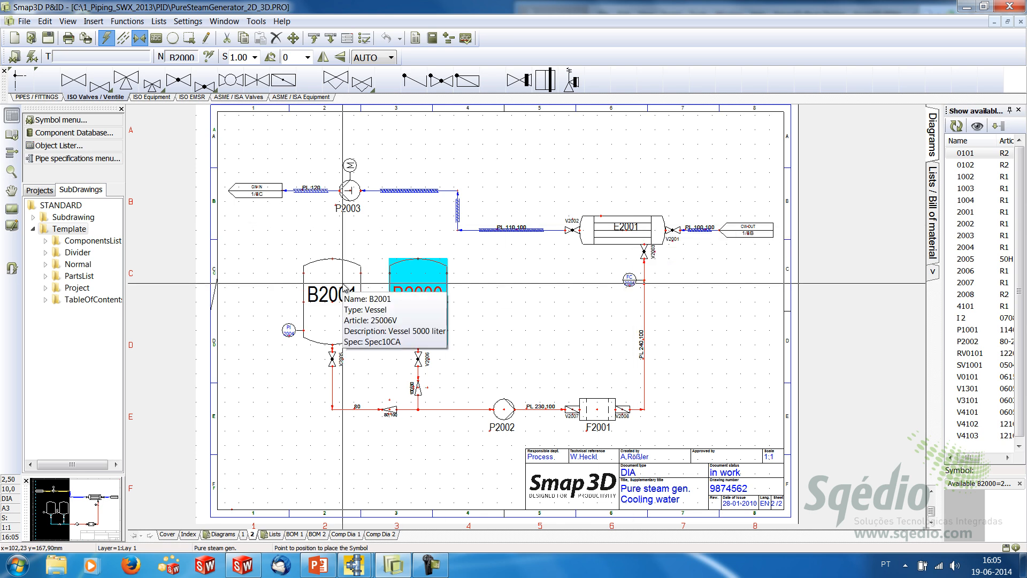
pyautogui.moveTo(505, 187); pyautogui.dragTo(503, 196, button='middle')
pyautogui.scroll(3, 517, 191)
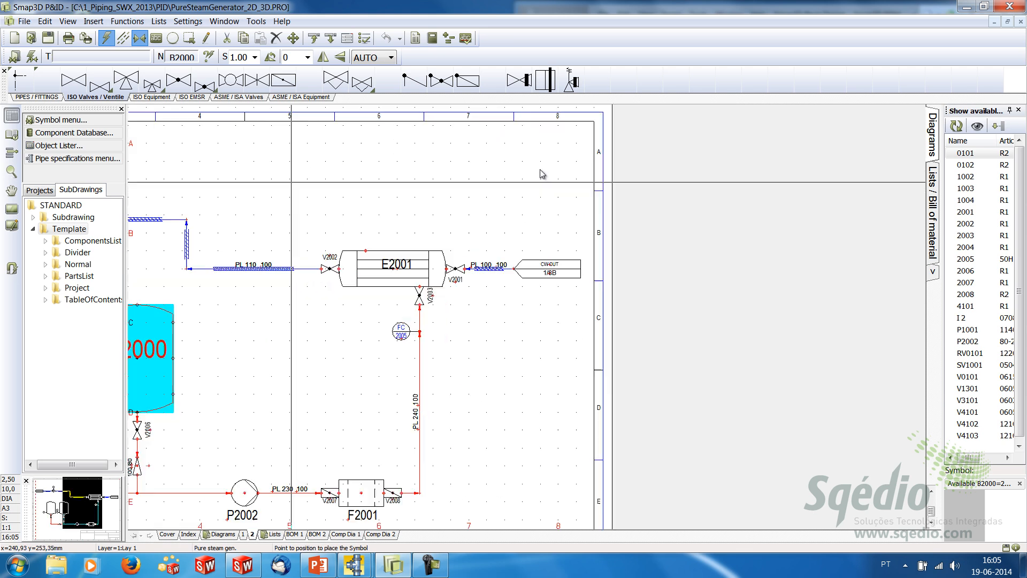
pyautogui.moveTo(334, 268); pyautogui.dragTo(475, 200, button='middle')
pyautogui.scroll(-1, 305, 314)
pyautogui.moveTo(373, 287)
pyautogui.mouseDown(button='middle')
pyautogui.moveTo(461, 245)
pyautogui.moveTo(527, 231)
pyautogui.moveTo(603, 298)
pyautogui.mouseUp(button='middle')
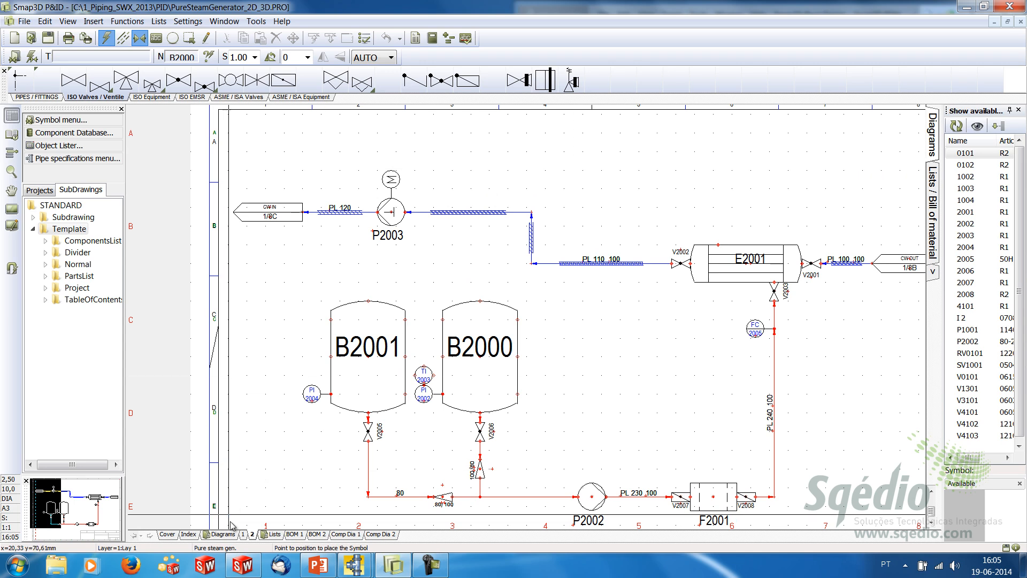
# Open diagram sheet 1, find the CW OUT connector beside W4101, and follow its 2/8B cross-reference to sheet 2.
pyautogui.click(243, 534)
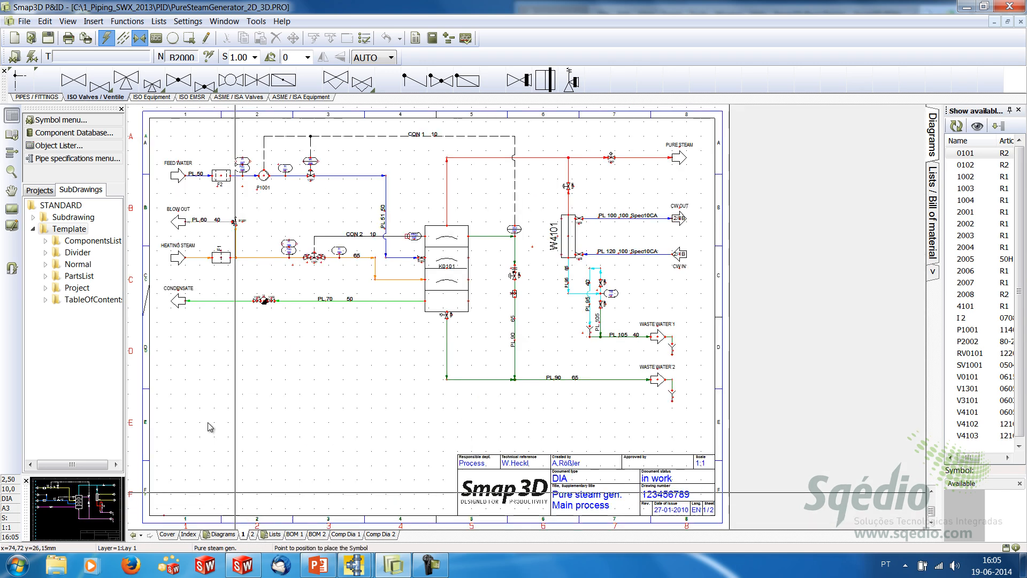
pyautogui.scroll(5, 679, 219)
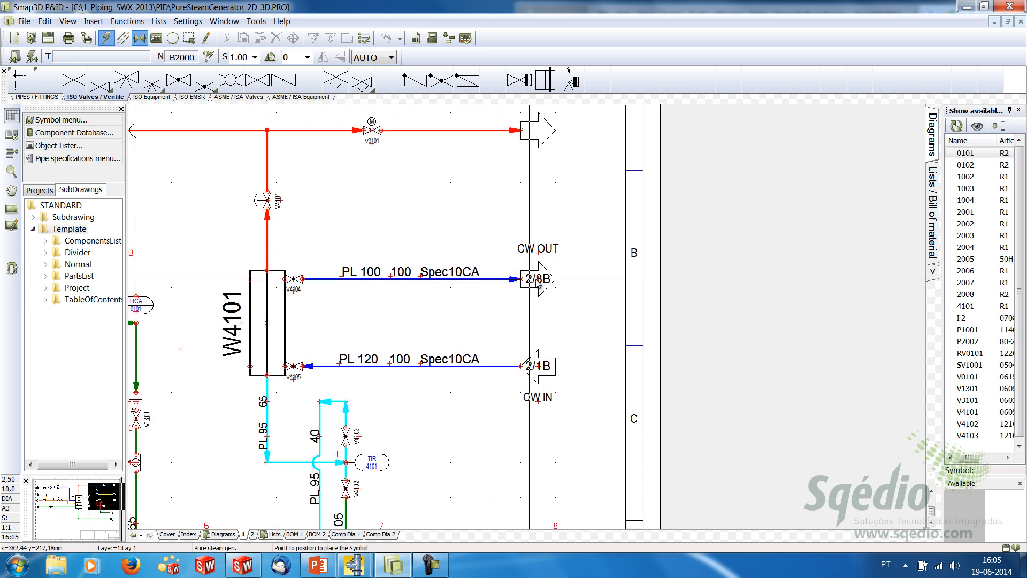
pyautogui.scroll(1, 537, 299)
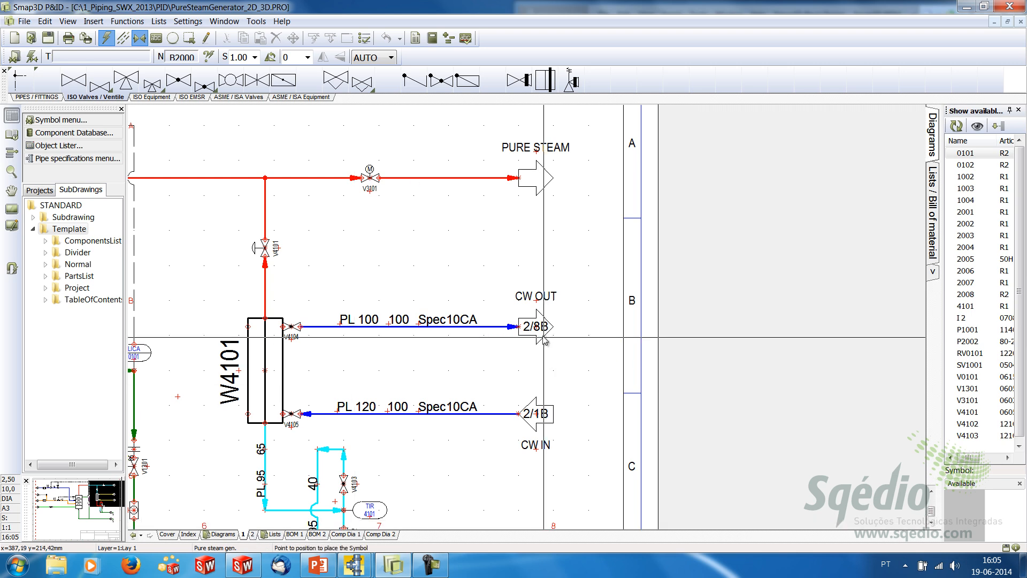
pyautogui.moveTo(537, 296); pyautogui.dragTo(558, 394, button='middle')
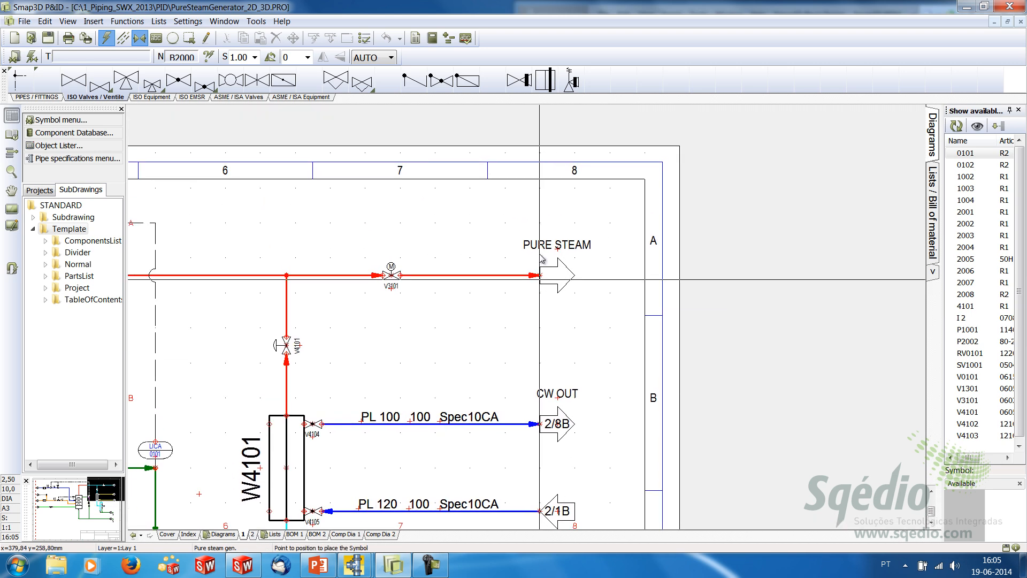
pyautogui.click(558, 426)
pyautogui.doubleClick(557, 426)
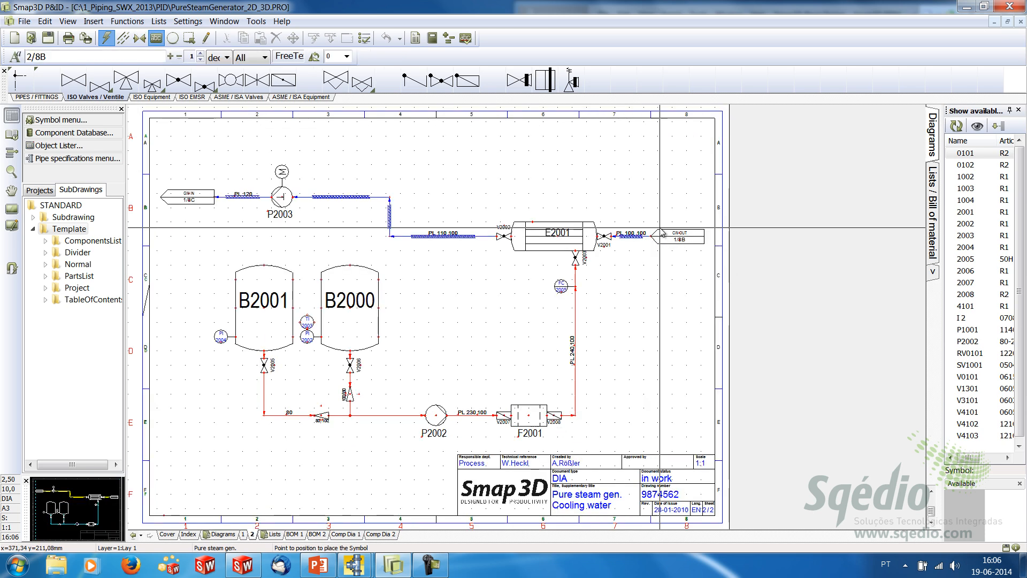
# Inspect the CW-OUT connector beside E2001, then follow the CW IN connector's 1/8C cross-reference back to the main process sheet.
pyautogui.scroll(3, 666, 250)
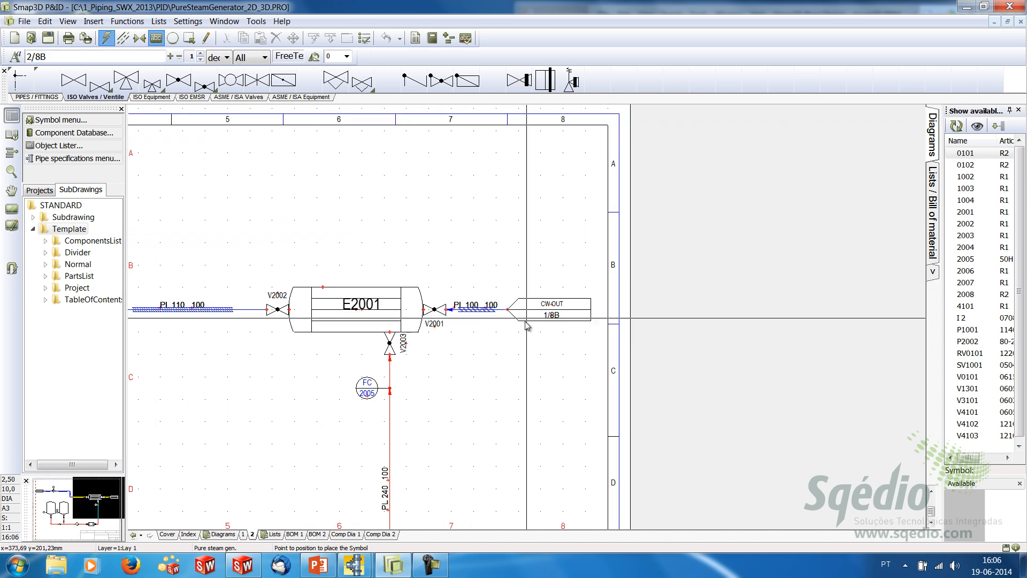
pyautogui.scroll(1, 565, 236)
pyautogui.scroll(-1, 578, 227)
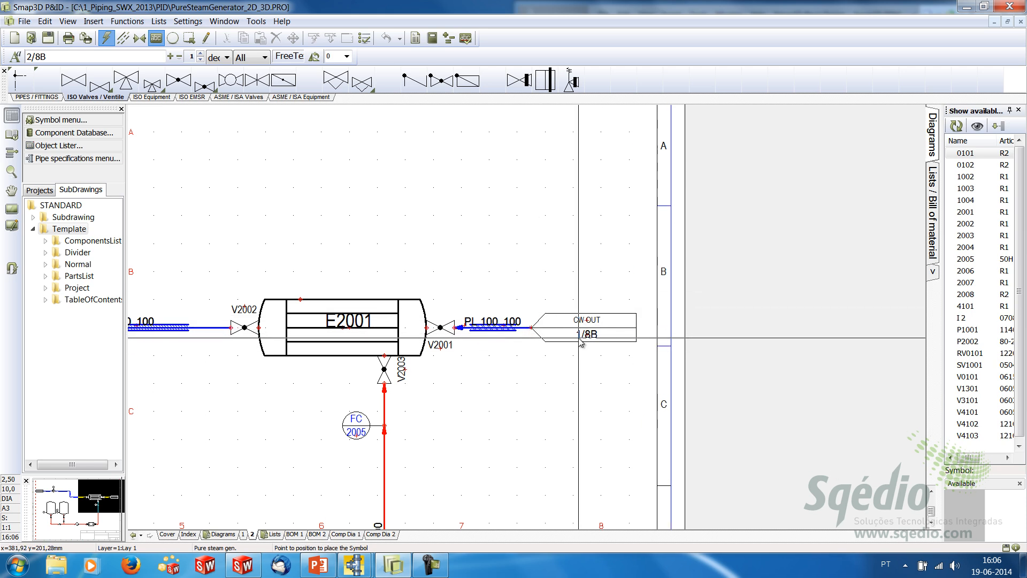
pyautogui.moveTo(543, 373)
pyautogui.mouseDown(button='middle')
pyautogui.moveTo(557, 151)
pyautogui.moveTo(559, 196)
pyautogui.mouseUp(button='middle')
pyautogui.scroll(-3, 551, 209)
pyautogui.moveTo(390, 295); pyautogui.dragTo(738, 357, button='middle')
pyautogui.scroll(4, 380, 218)
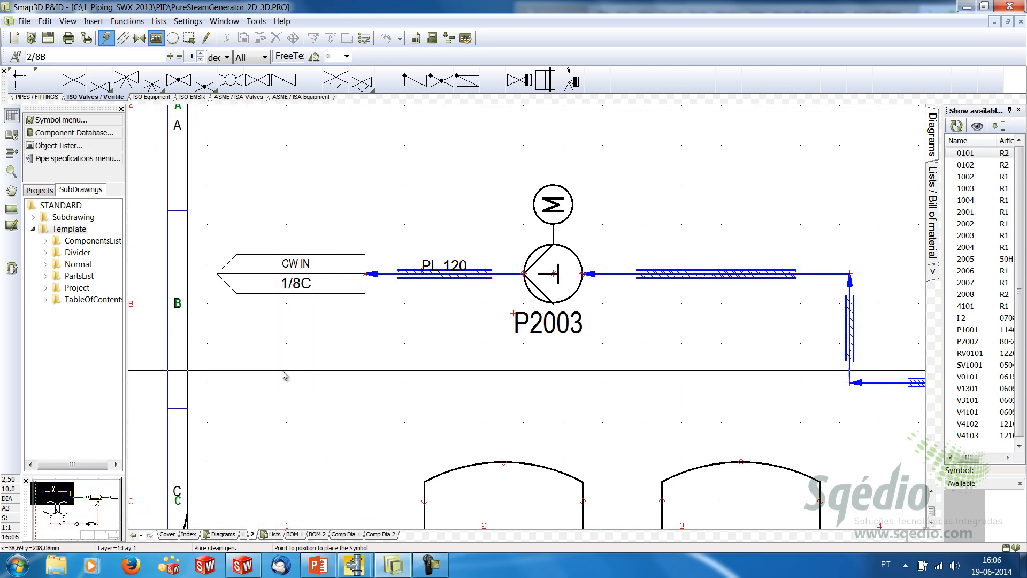
pyautogui.moveTo(284, 370); pyautogui.dragTo(448, 476, button='middle')
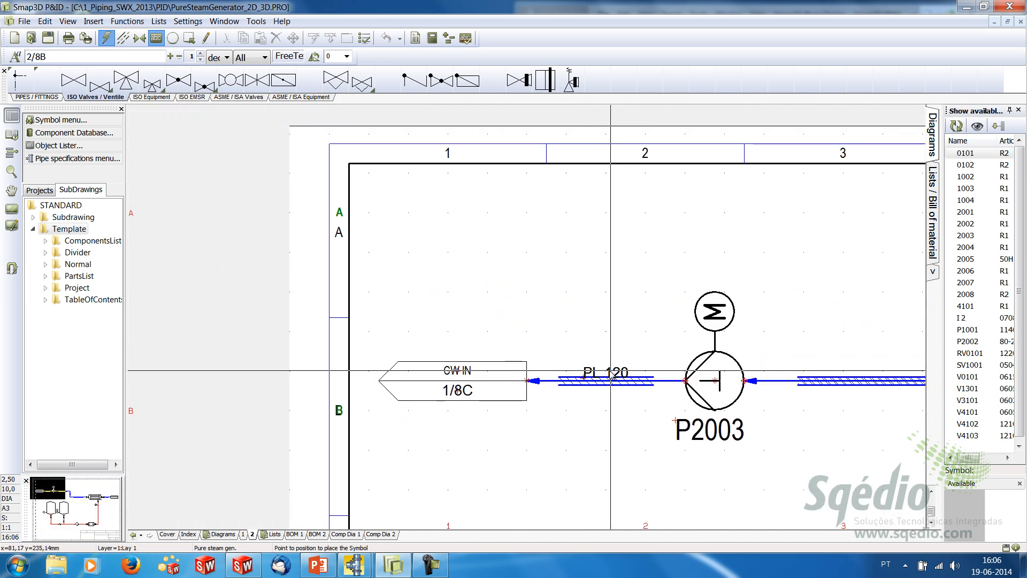
pyautogui.doubleClick(463, 391)
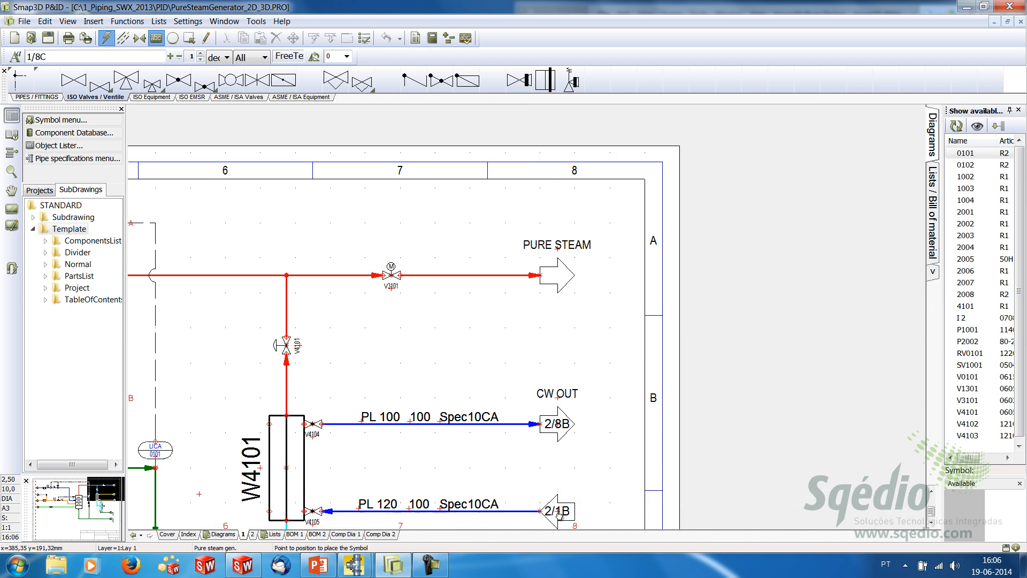
pyautogui.scroll(-2, 377, 456)
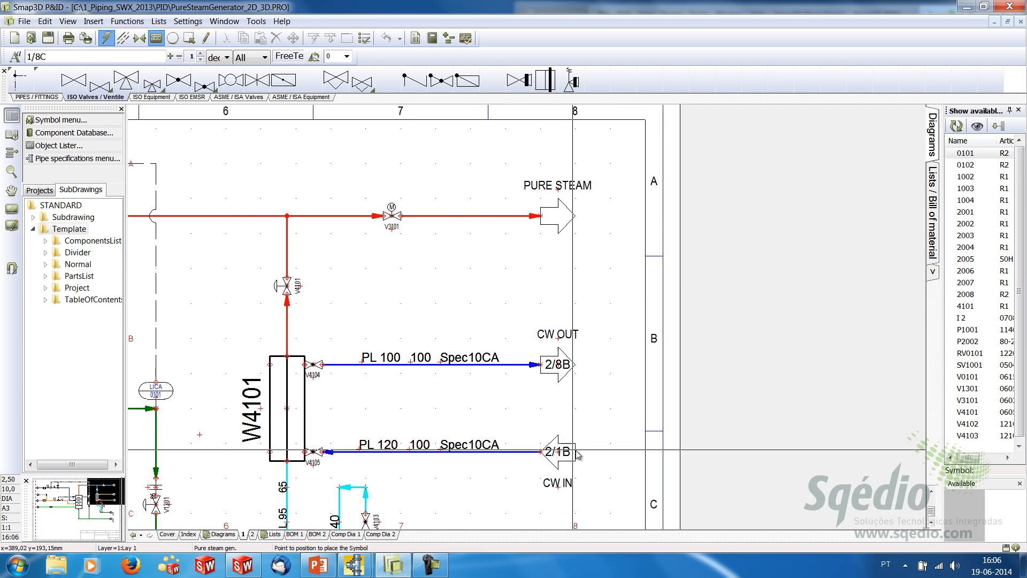
pyautogui.scroll(-4, 425, 395)
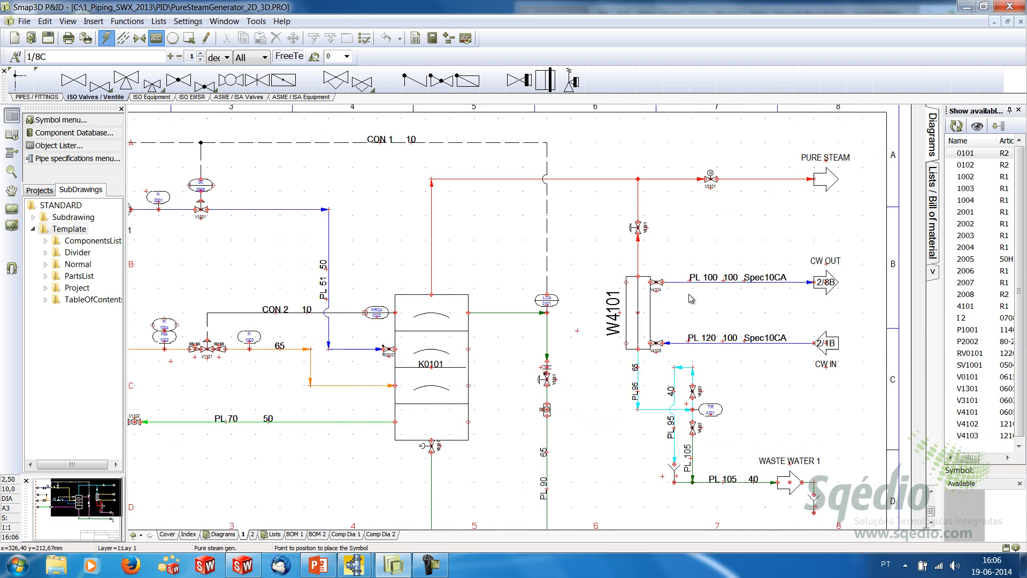
# On diagram sheet 2, place the EN ISO 10628 liquid pump symbol sg_14_02, rotated 90 degrees, in the free area above line PL 110.
pyautogui.click(252, 535)
pyautogui.scroll(2, 535, 294)
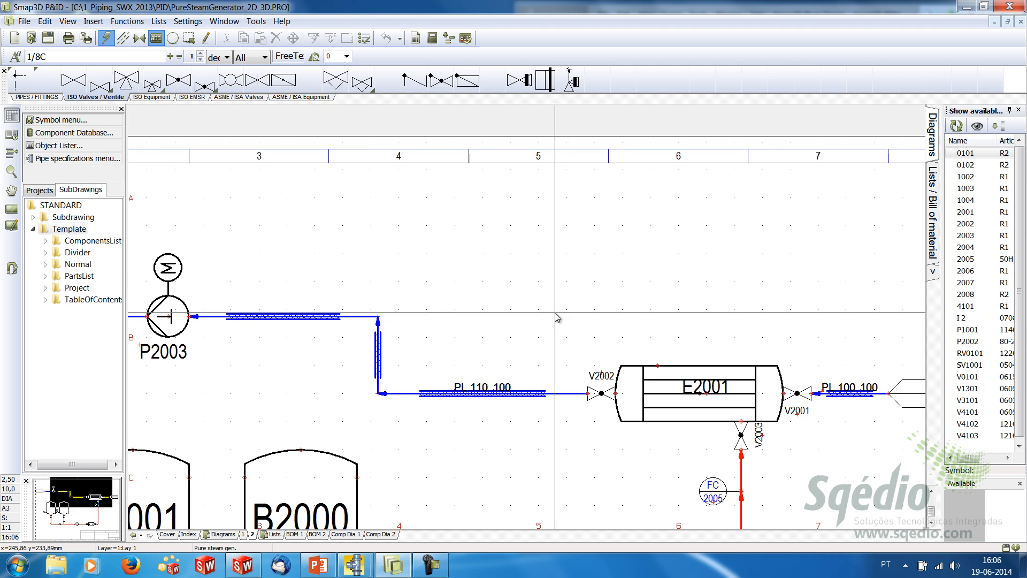
pyautogui.moveTo(578, 279); pyautogui.dragTo(562, 268, button='middle')
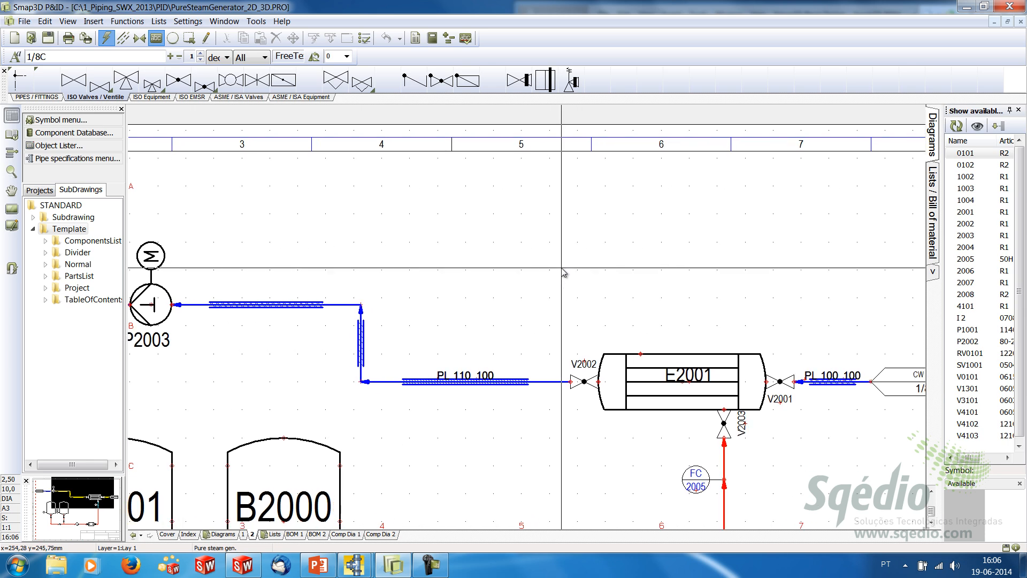
pyautogui.click(48, 121)
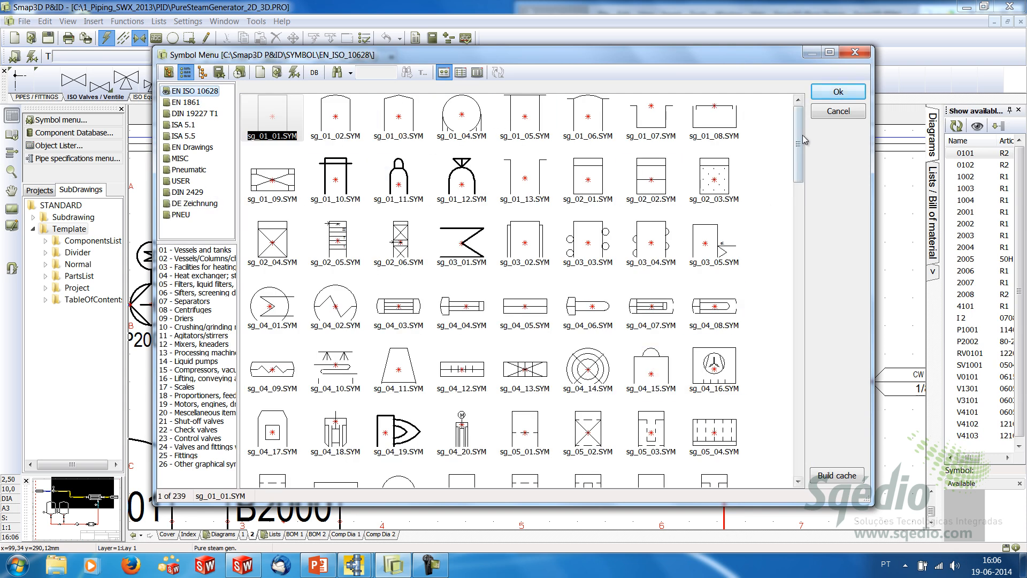
pyautogui.scroll(-2, 802, 142)
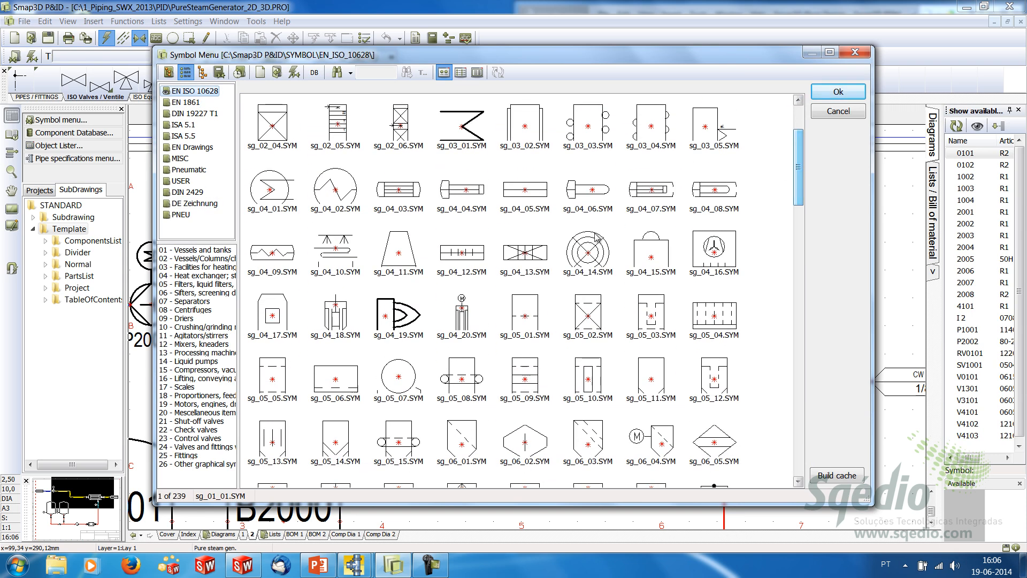
pyautogui.click(190, 361)
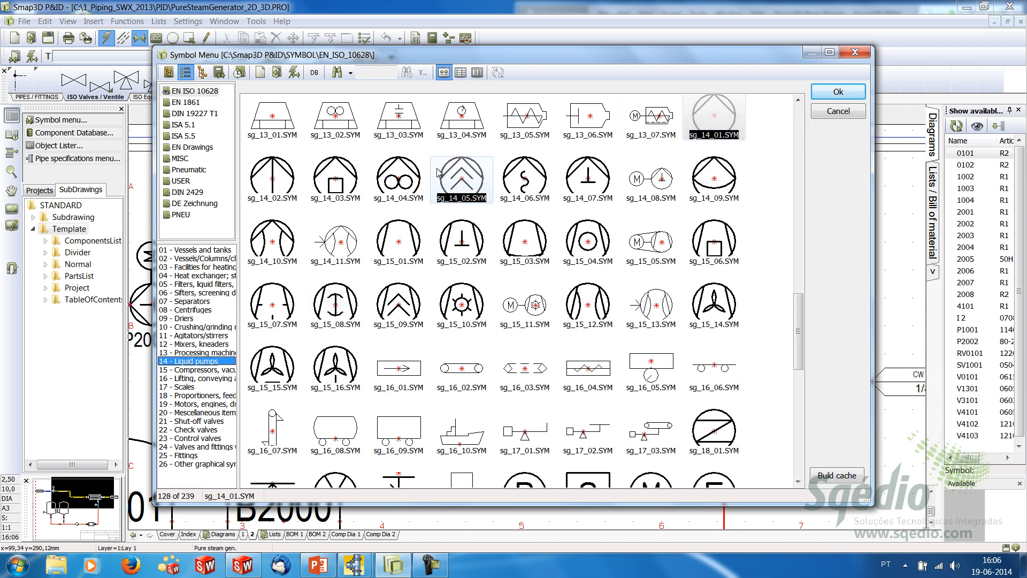
pyautogui.click(276, 182)
pyautogui.doubleClick(276, 183)
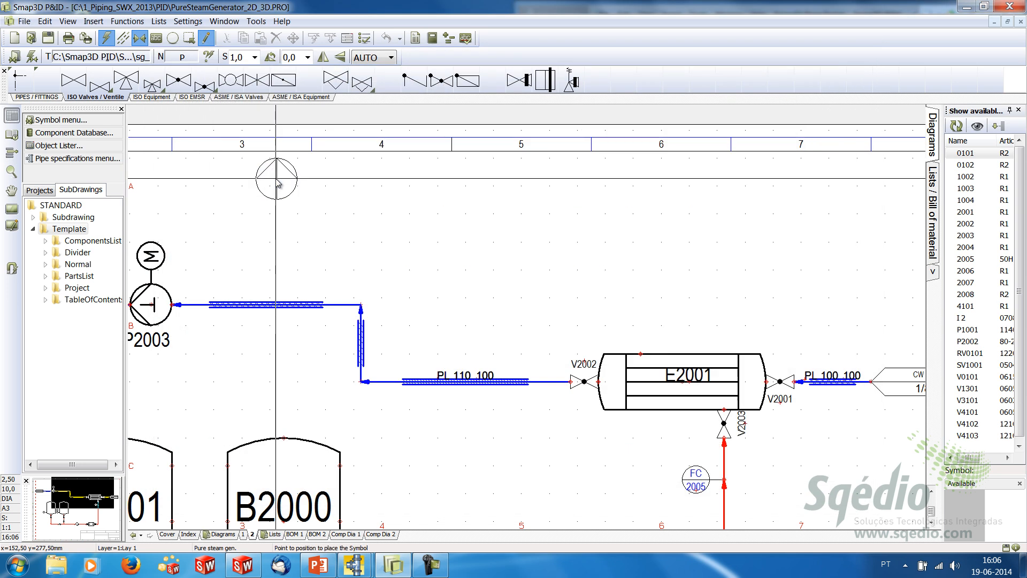
pyautogui.click(270, 57)
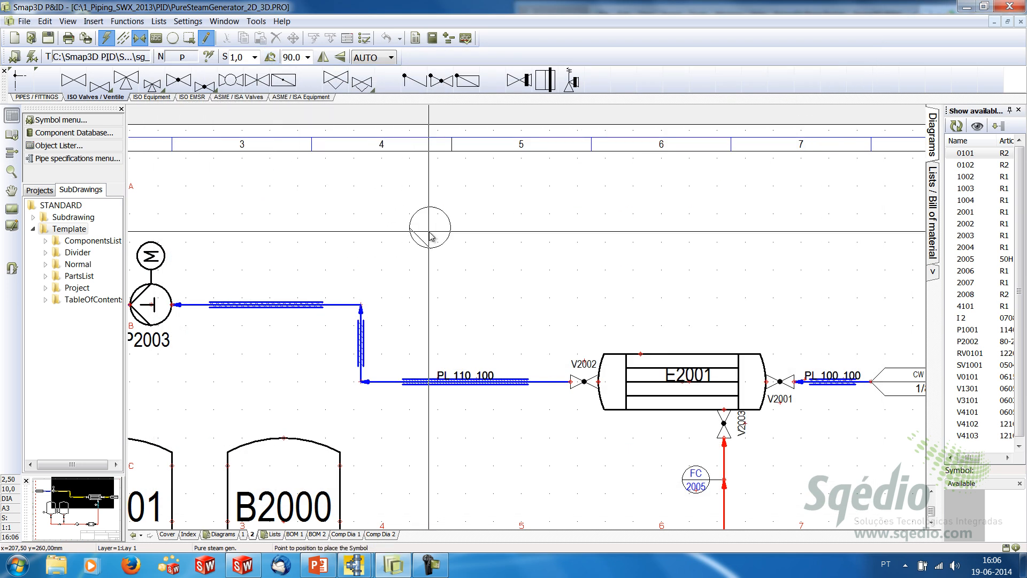
pyautogui.click(460, 244)
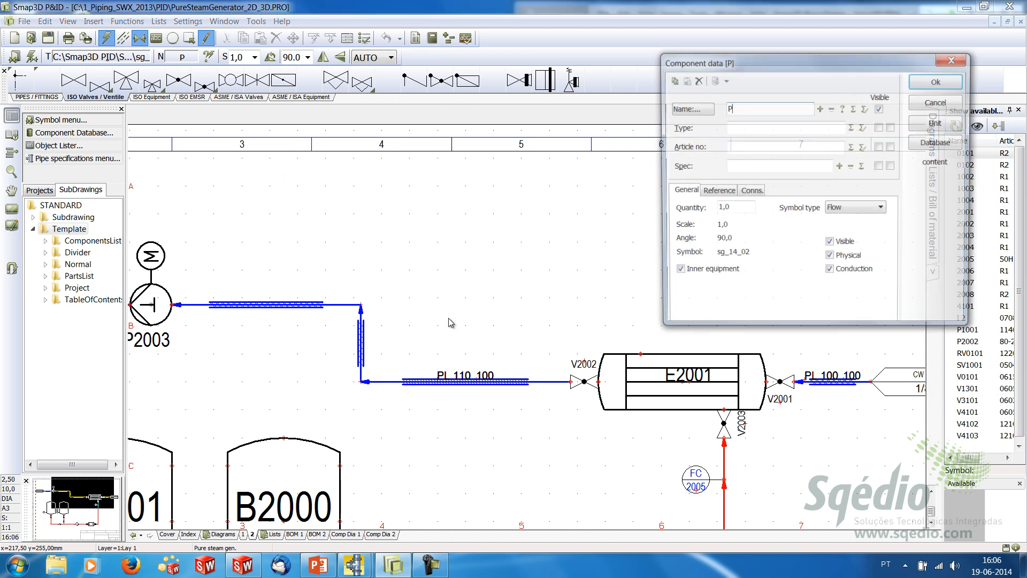
# Name the new pump P3000 in its component data and display its connections.
pyautogui.moveTo(748, 69); pyautogui.dragTo(715, 86)
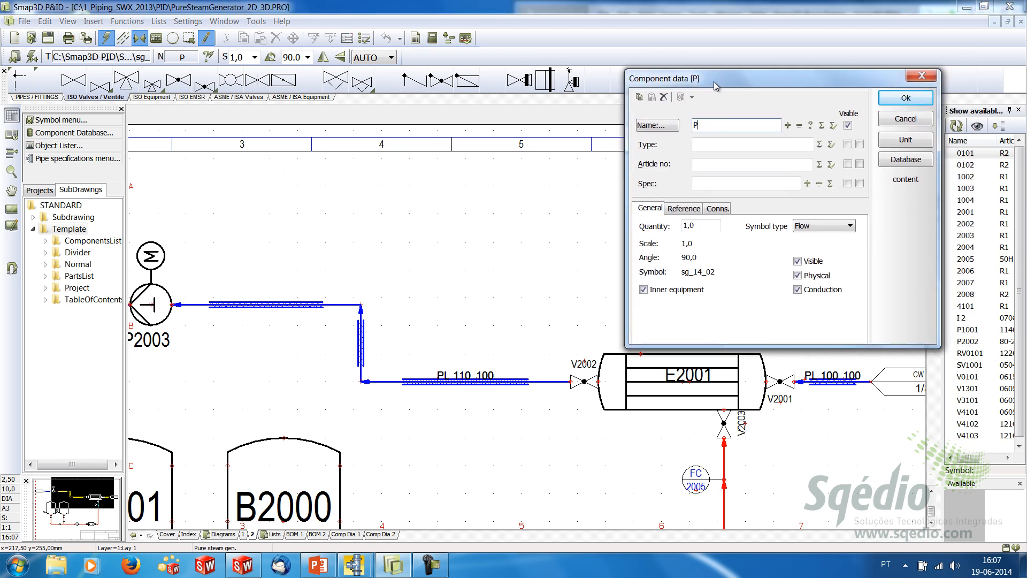
pyautogui.write('3000')
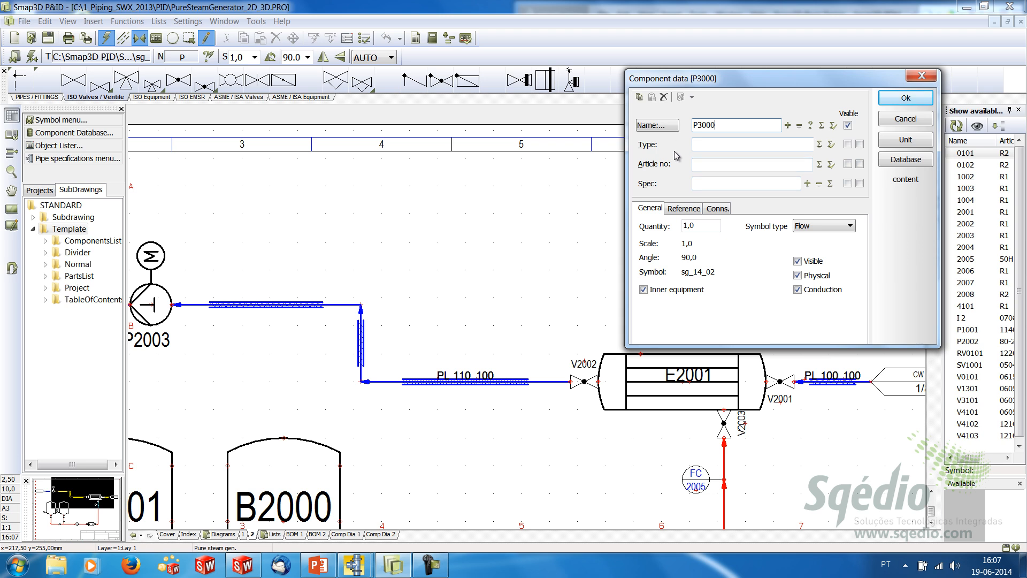
pyautogui.click(719, 210)
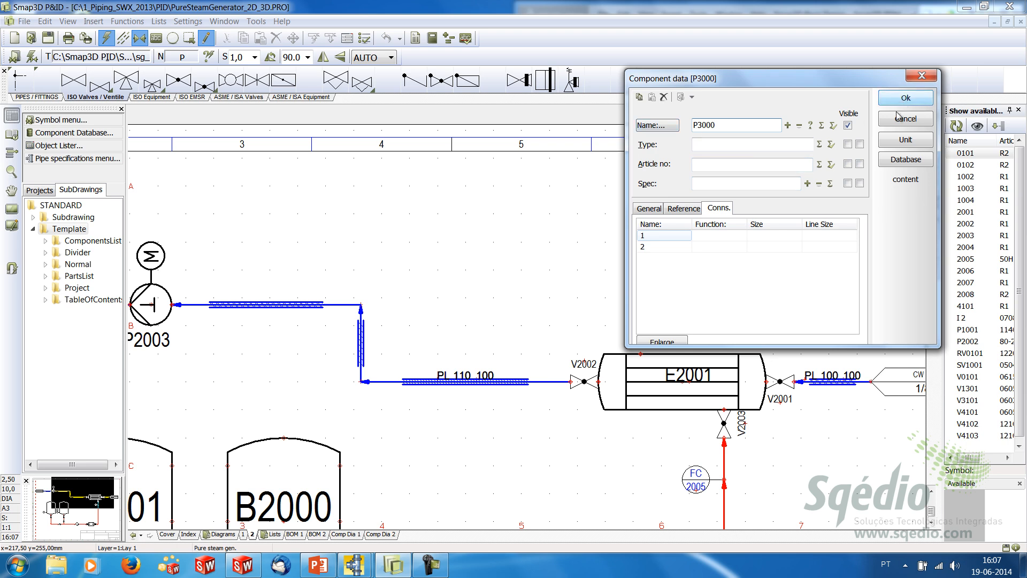
# Open the component database for P3000 and search for components whose DESCRIPTION contains "centrifuga".
pyautogui.click(906, 160)
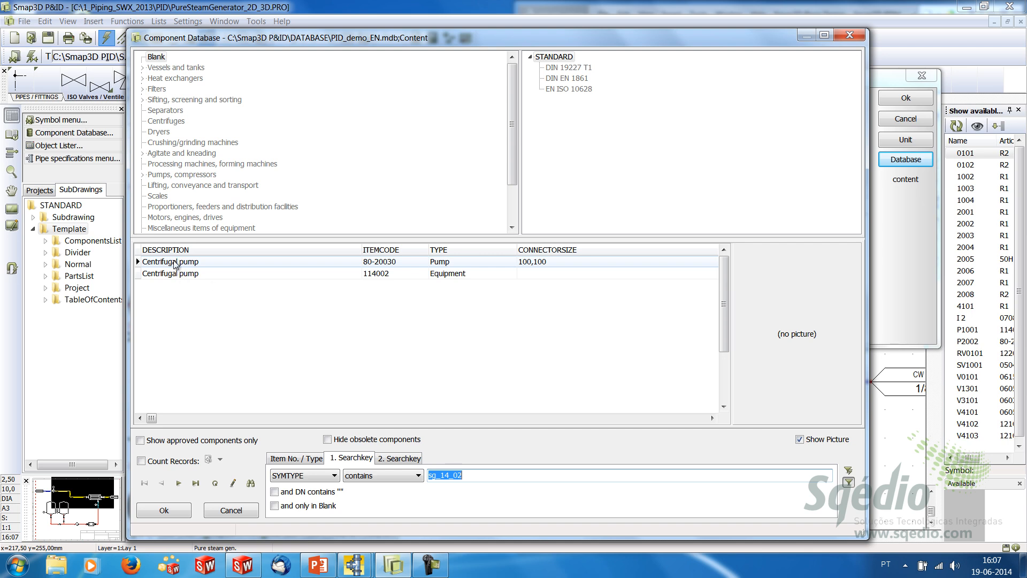
pyautogui.click(194, 262)
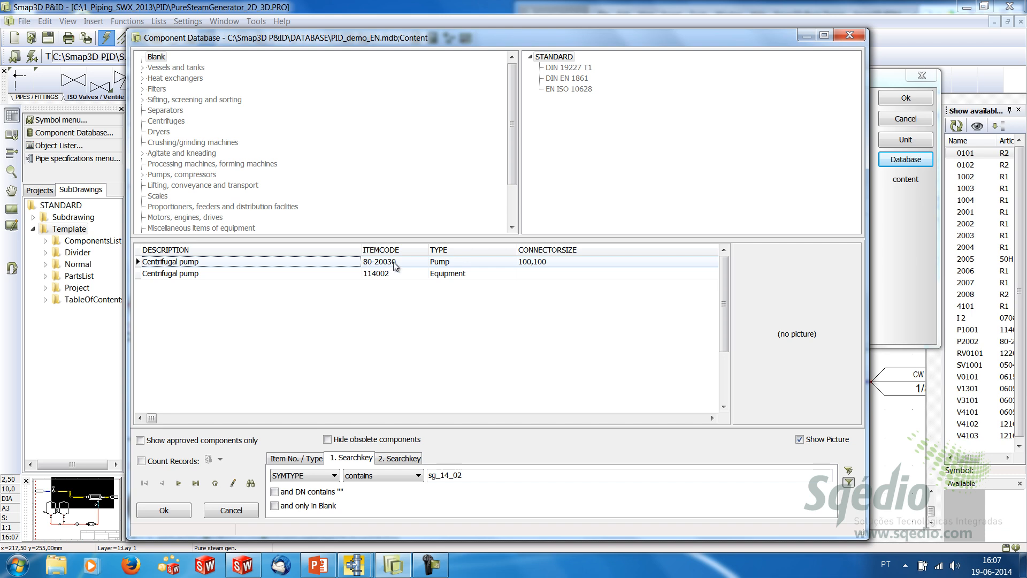
pyautogui.click(325, 478)
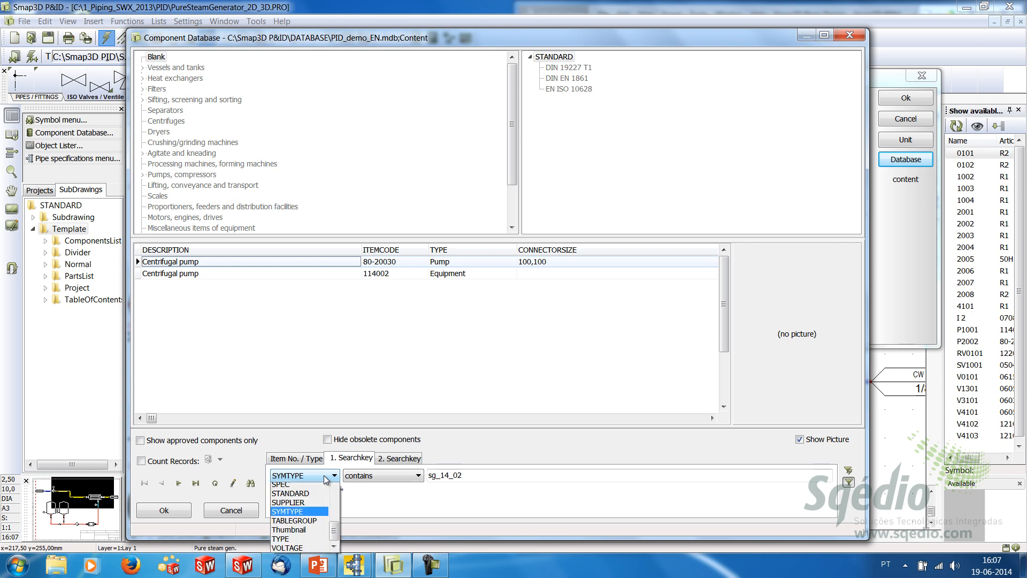
pyautogui.moveTo(334, 543); pyautogui.dragTo(333, 507)
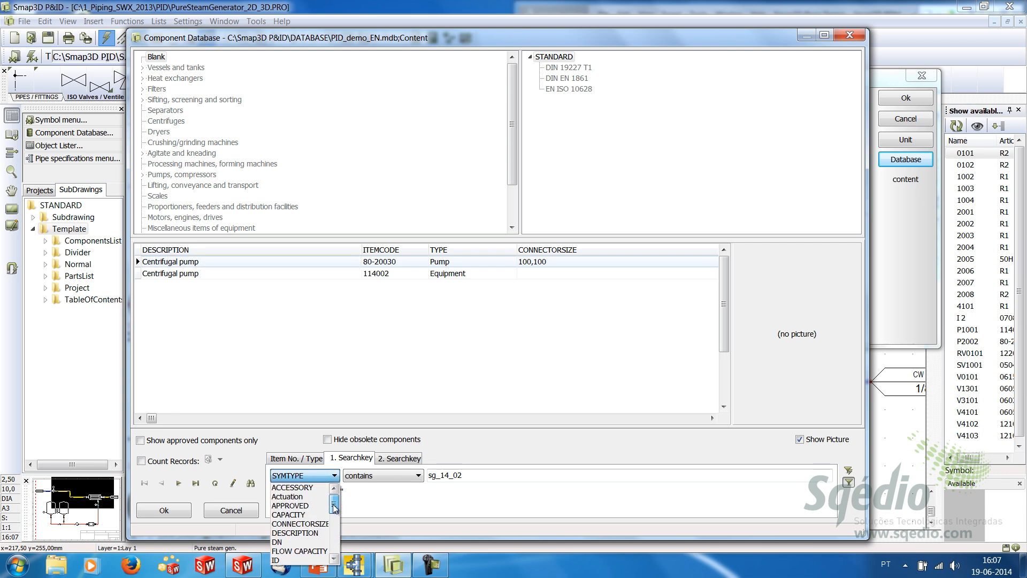
pyautogui.click(294, 533)
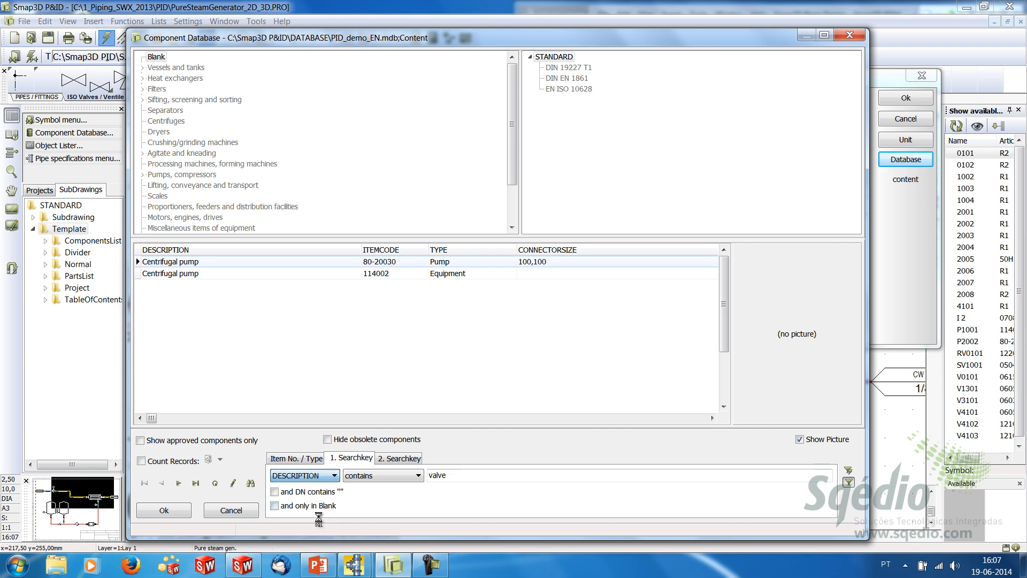
pyautogui.doubleClick(469, 479)
pyautogui.write('centrifuga')
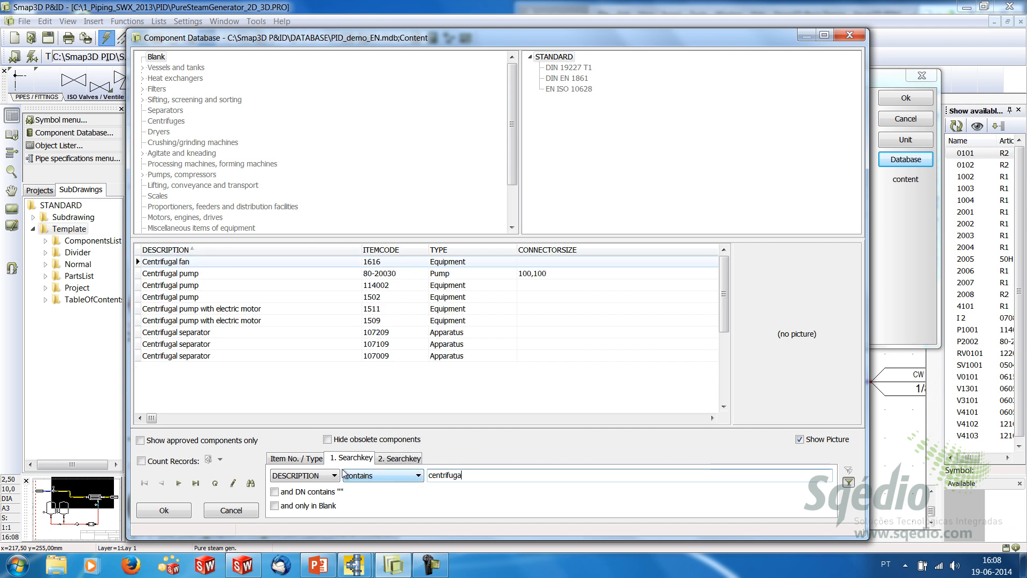
# Narrow the search with the second key DN containing 100 and examine the matching component record.
pyautogui.click(406, 459)
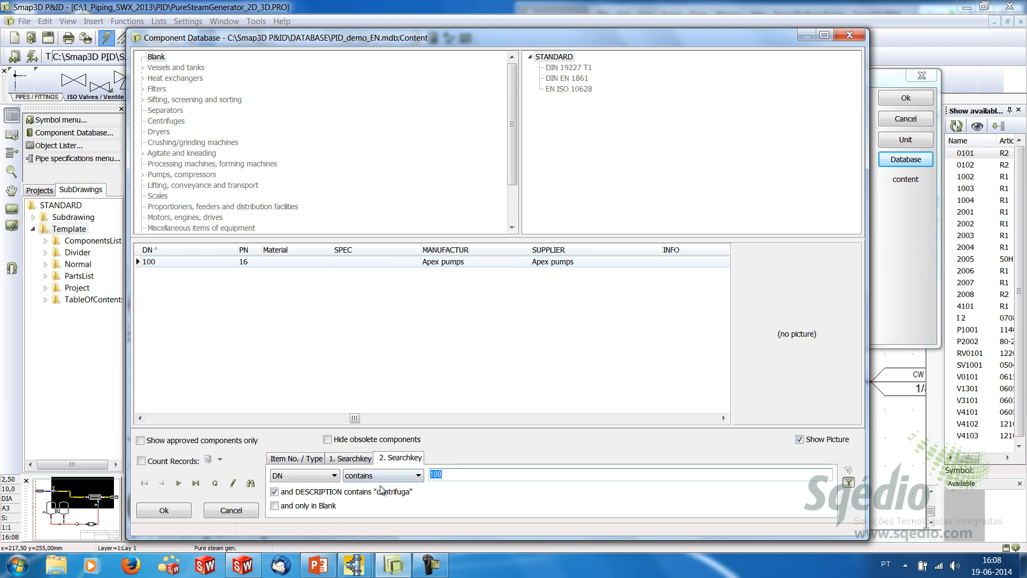
pyautogui.click(277, 477)
pyautogui.click(278, 476)
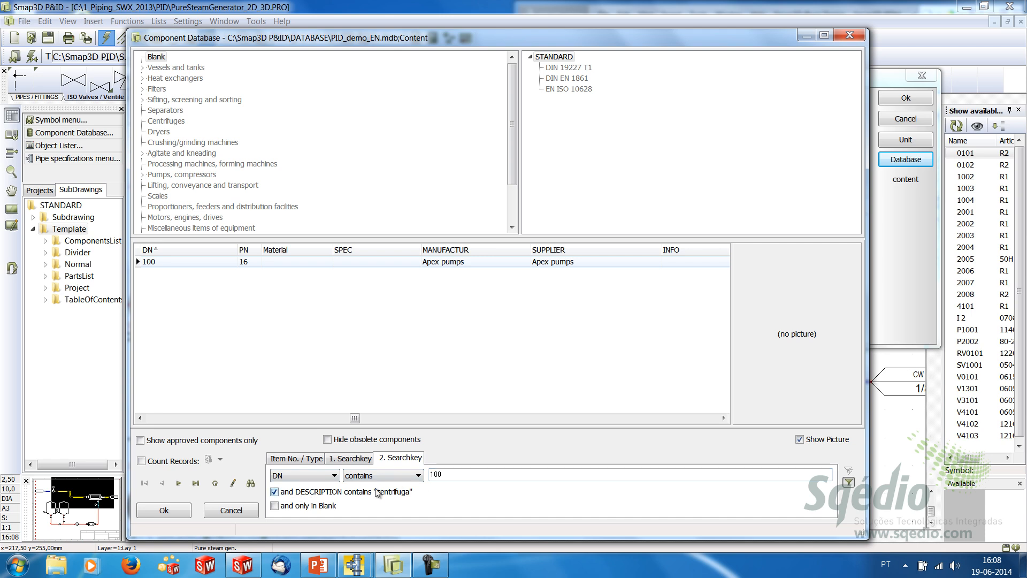
pyautogui.click(153, 418)
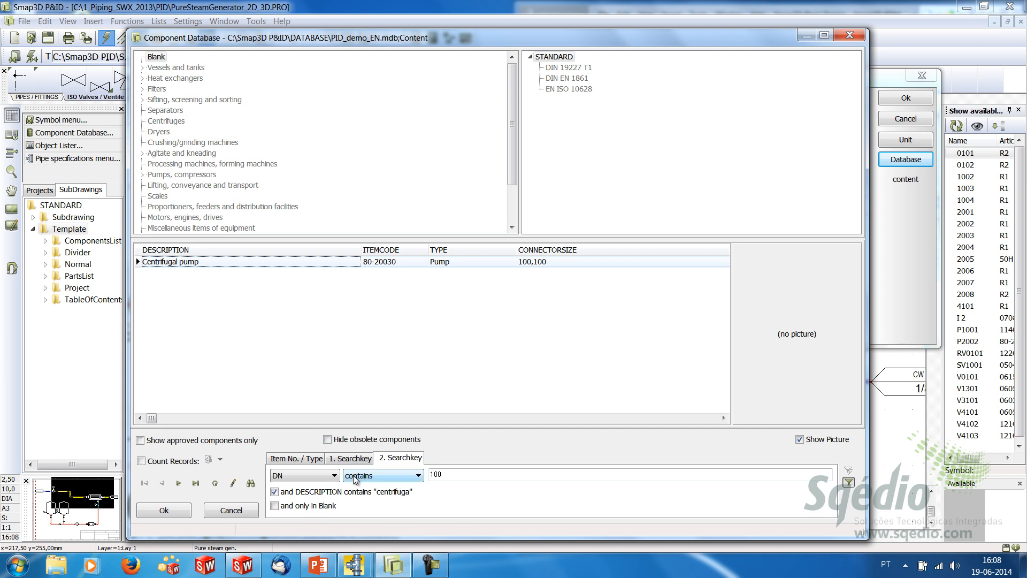
# Set the second search key to ITEMCODE containing 80 and assign centrifugal pump 80-20030 to P3000.
pyautogui.click(333, 475)
pyautogui.moveTo(334, 516)
pyautogui.mouseDown()
pyautogui.moveTo(336, 529)
pyautogui.moveTo(335, 513)
pyautogui.mouseUp()
pyautogui.click(302, 524)
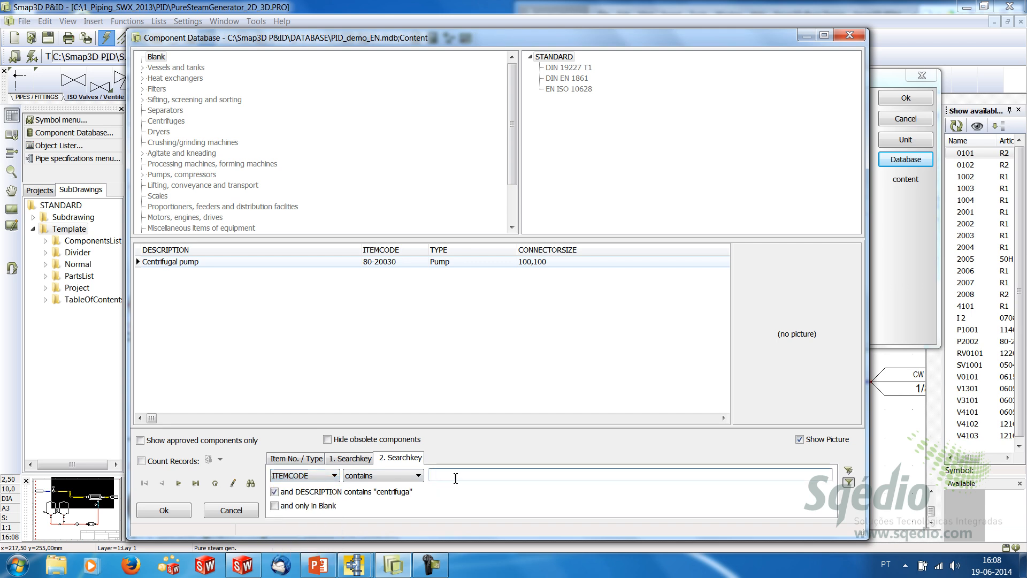
pyautogui.write('80')
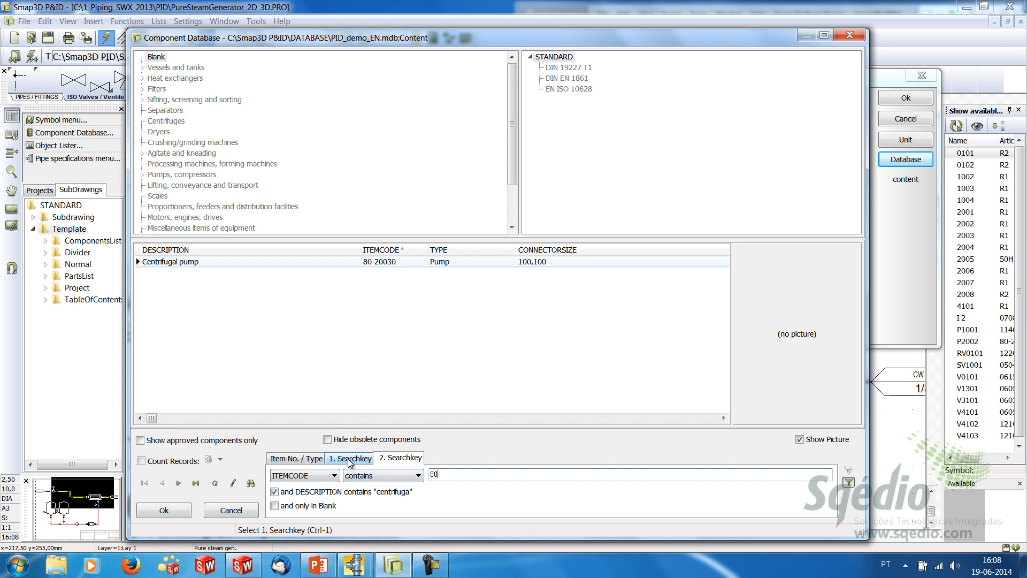
pyautogui.doubleClick(188, 262)
# Review P3000's type, article number and general settings, then accept its component data.
pyautogui.moveTo(720, 80); pyautogui.dragTo(670, 74)
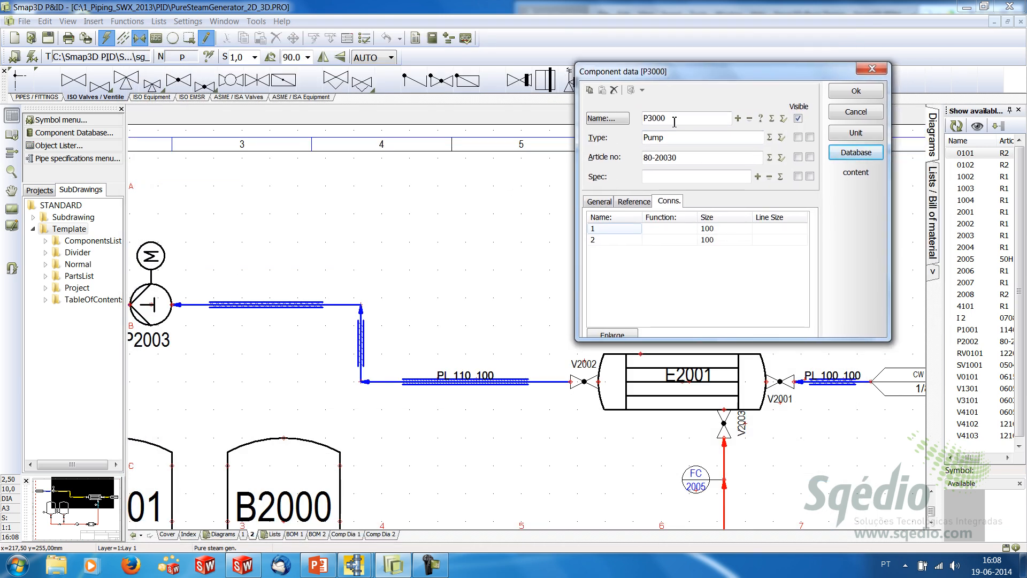
pyautogui.doubleClick(682, 143)
pyautogui.press('Tab')
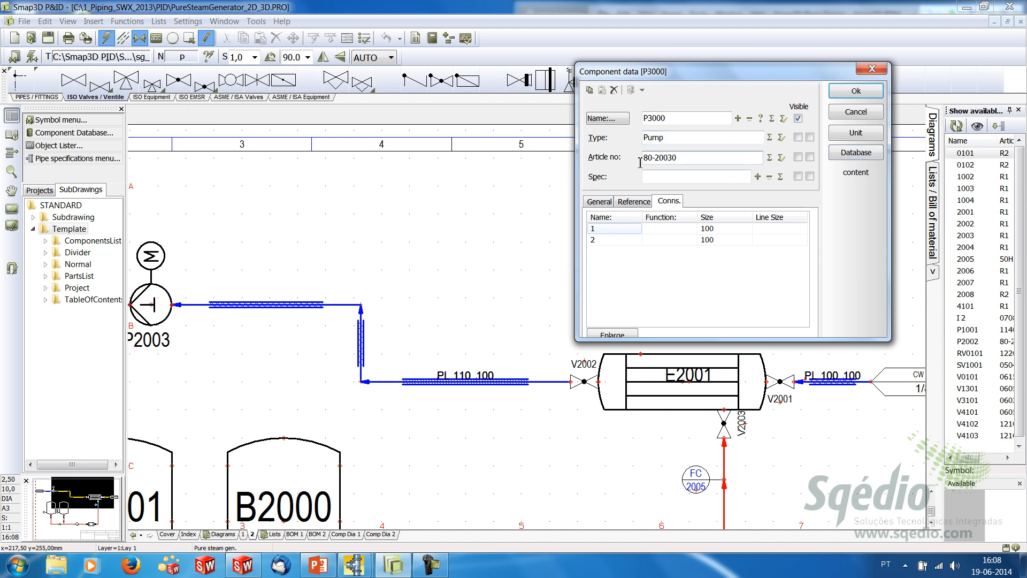
pyautogui.click(600, 202)
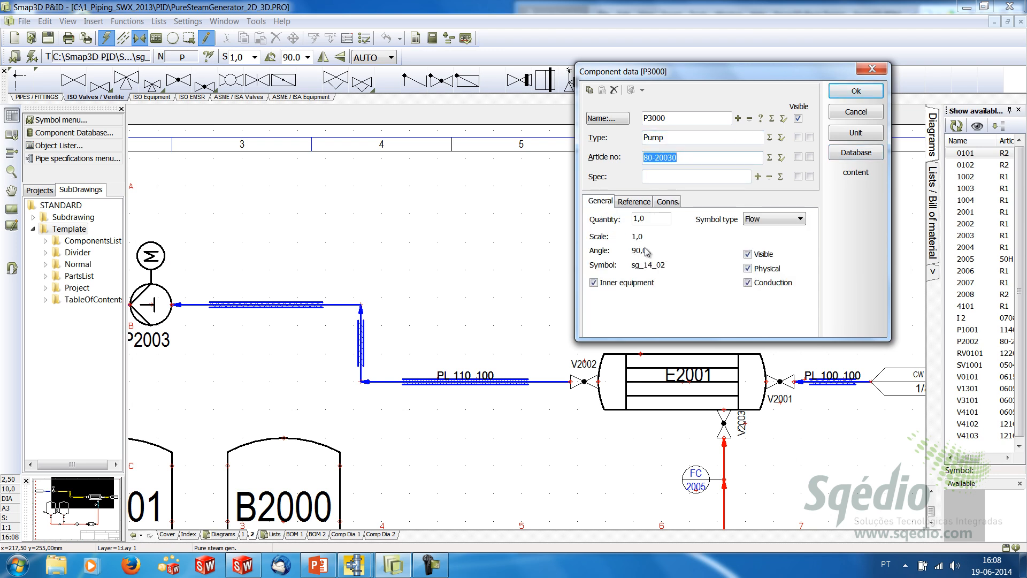
pyautogui.click(866, 95)
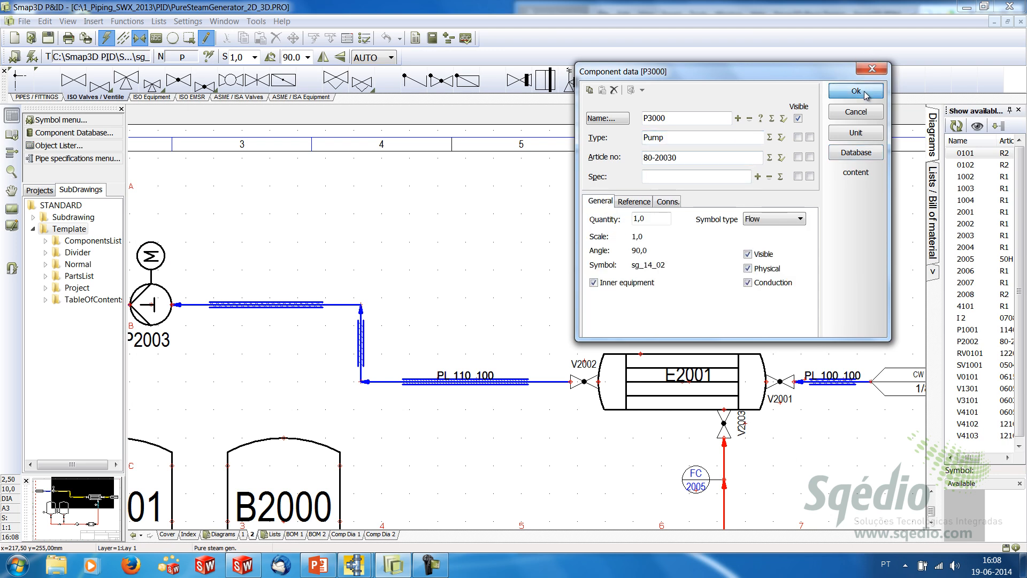
# Rotate the P3000 name text to 180 degrees and place it horizontally just above the pump symbol.
pyautogui.click(493, 227)
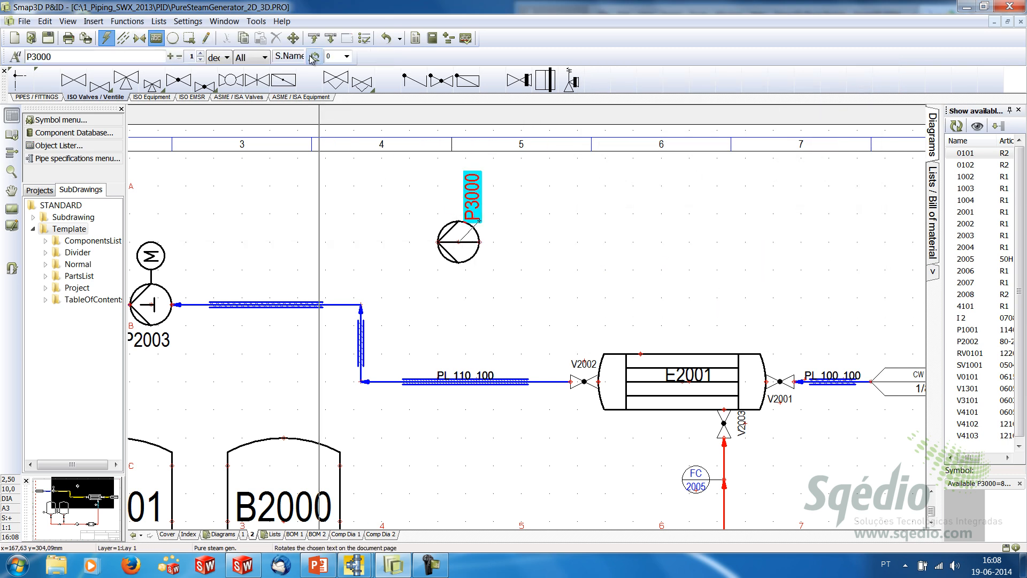
pyautogui.click(313, 56)
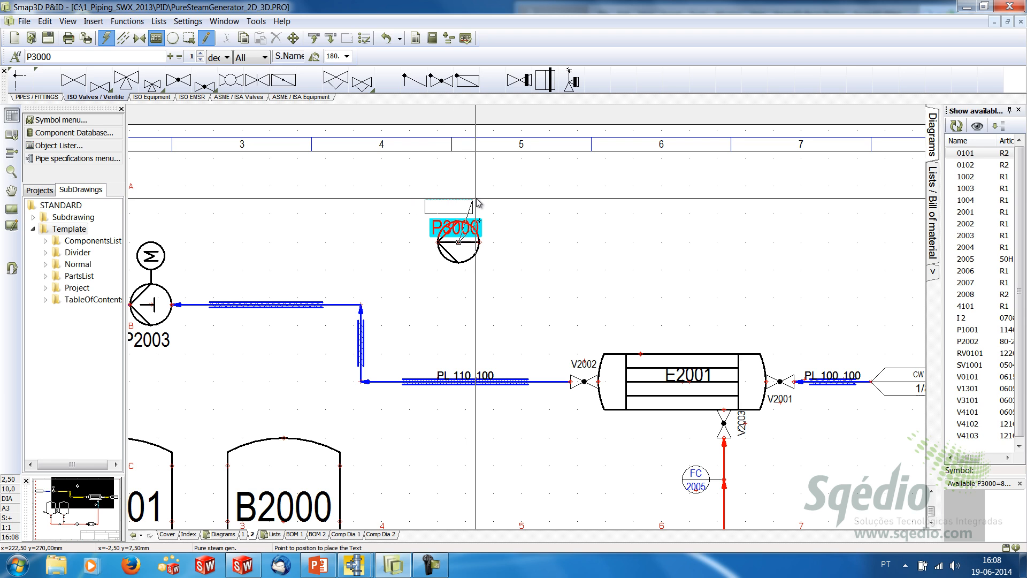
pyautogui.click(454, 205)
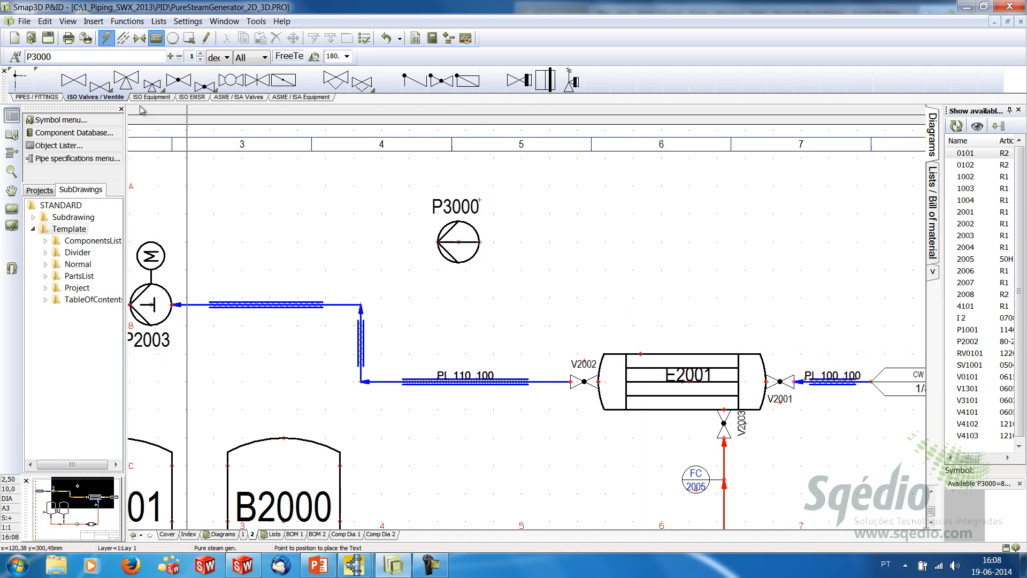
# Browse the pipe, ISO valve, equipment and EMSR symbol sets, including the operated and control valve variants.
pyautogui.click(42, 97)
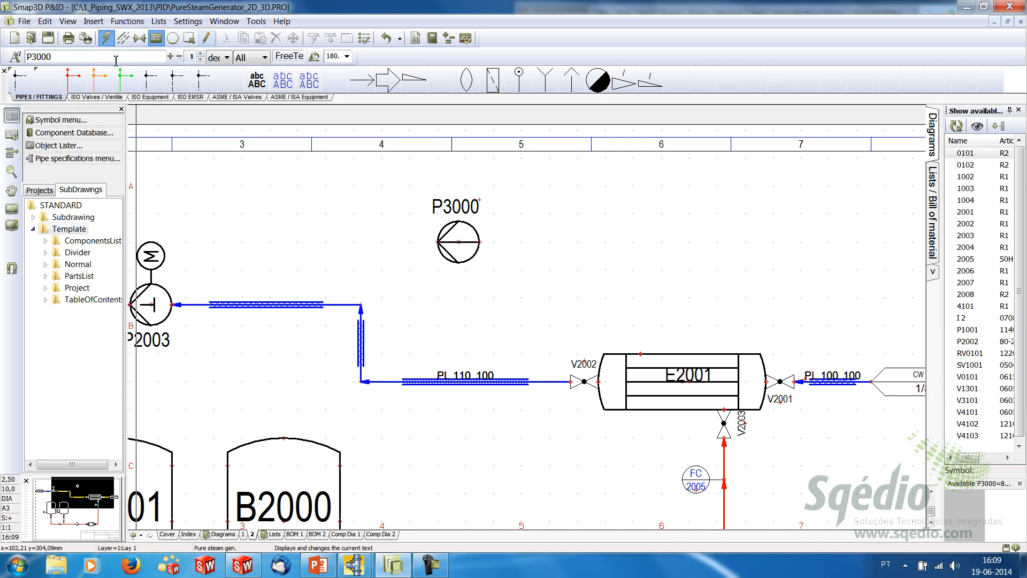
pyautogui.click(123, 37)
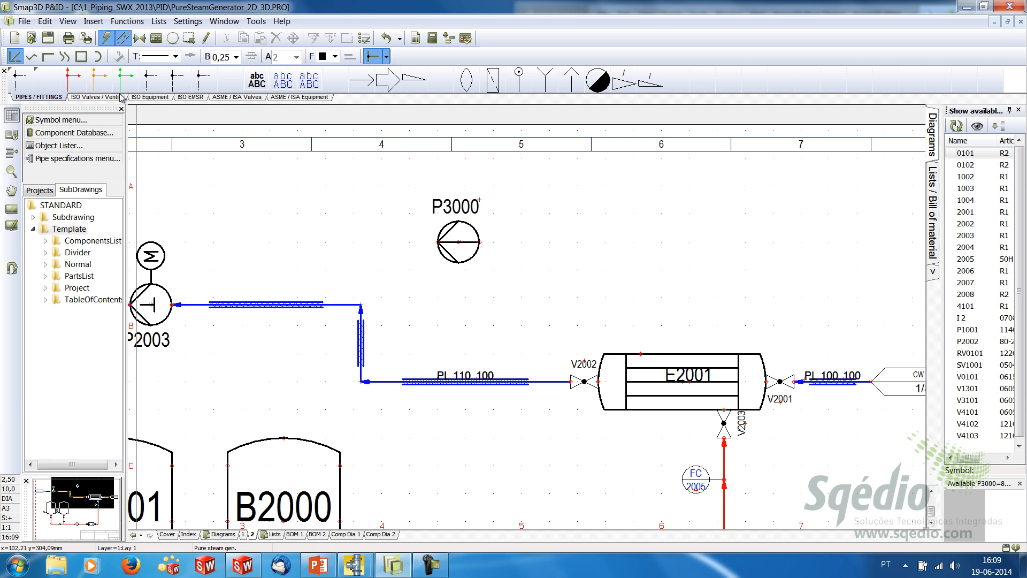
pyautogui.click(96, 98)
pyautogui.click(145, 98)
pyautogui.click(188, 99)
pyautogui.click(101, 98)
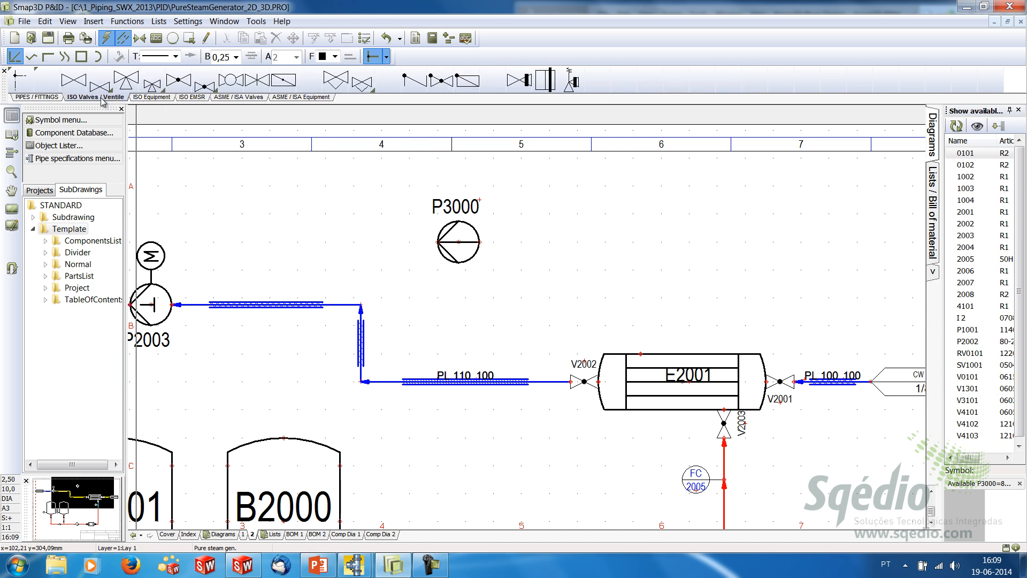
pyautogui.click(151, 85)
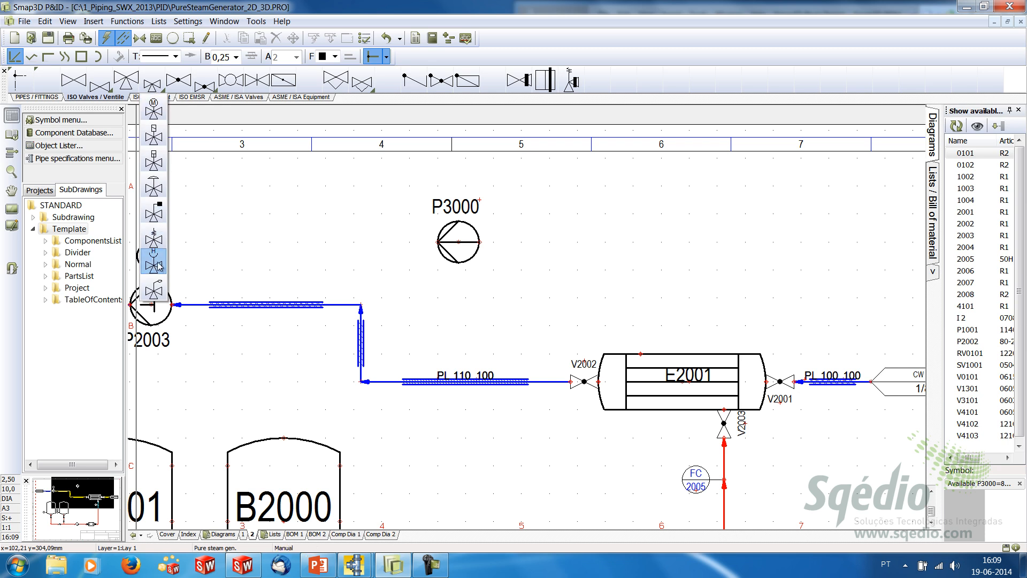
pyautogui.moveTo(209, 82)
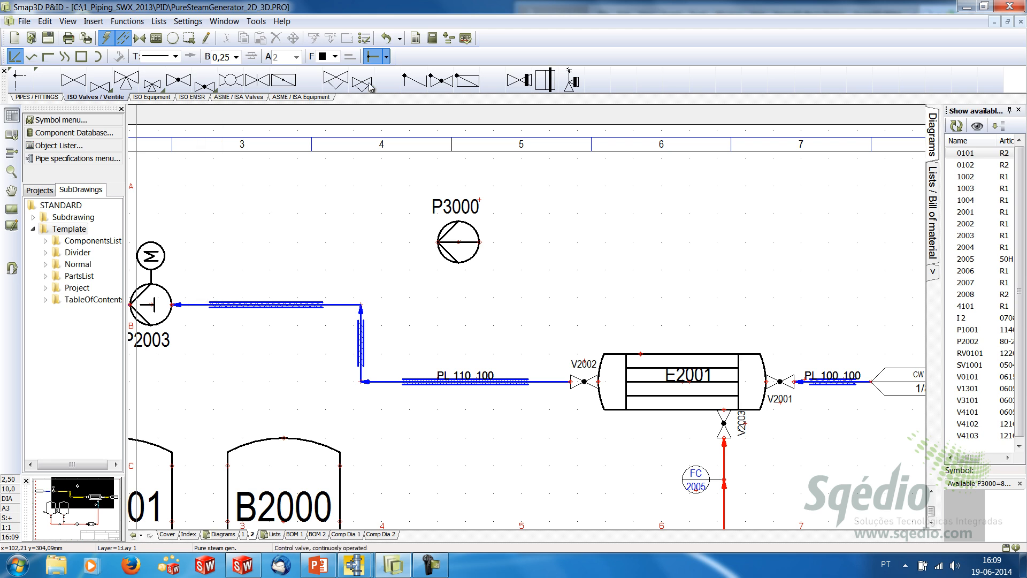
pyautogui.moveTo(362, 84)
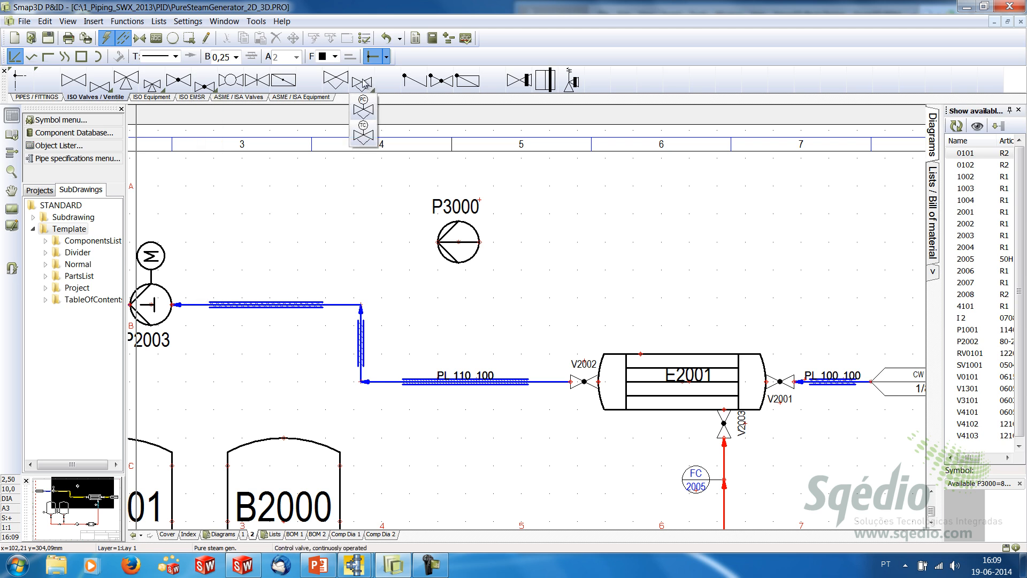
pyautogui.click(443, 81)
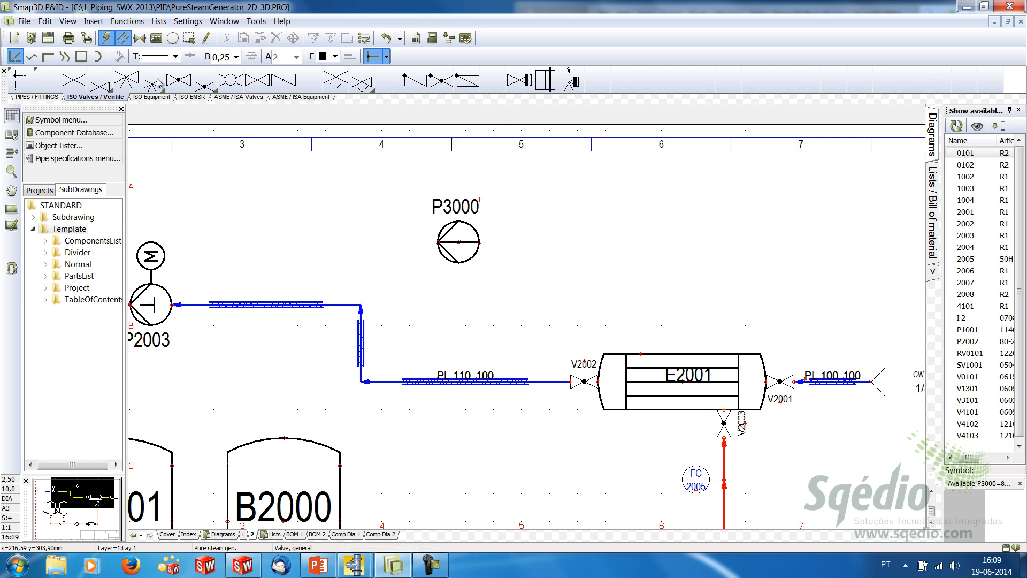
# Draw a red pipeline with flow arrows from the top connection of E2001 up and across to pump P3000.
pyautogui.click(38, 97)
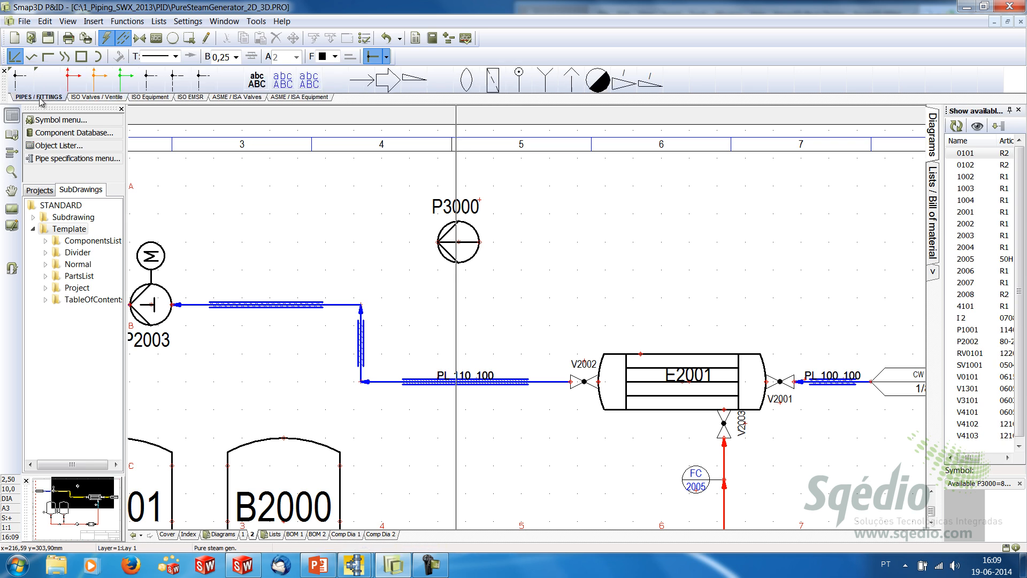
pyautogui.click(73, 80)
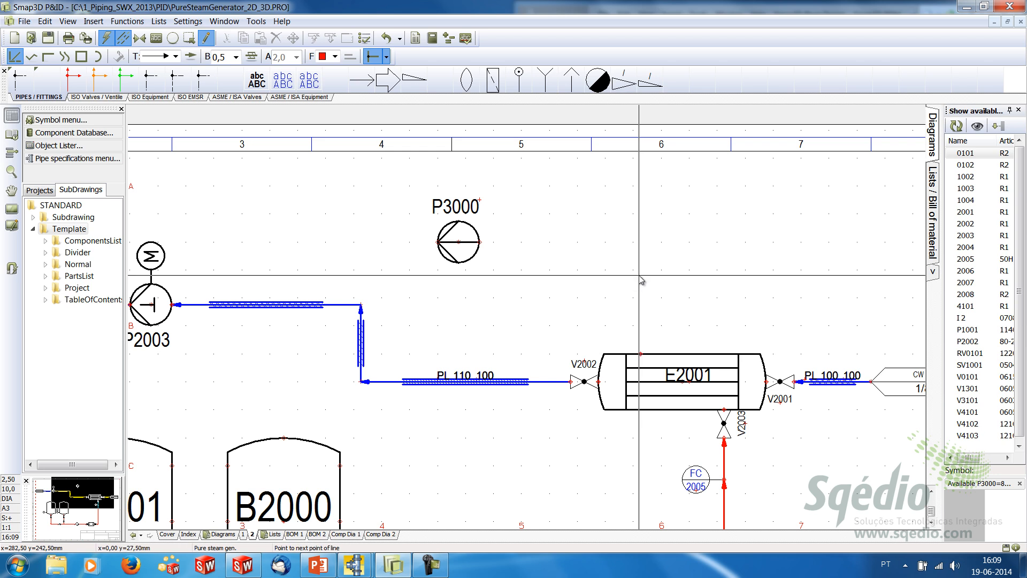
pyautogui.click(641, 243)
pyautogui.click(486, 244)
pyautogui.press('Escape')
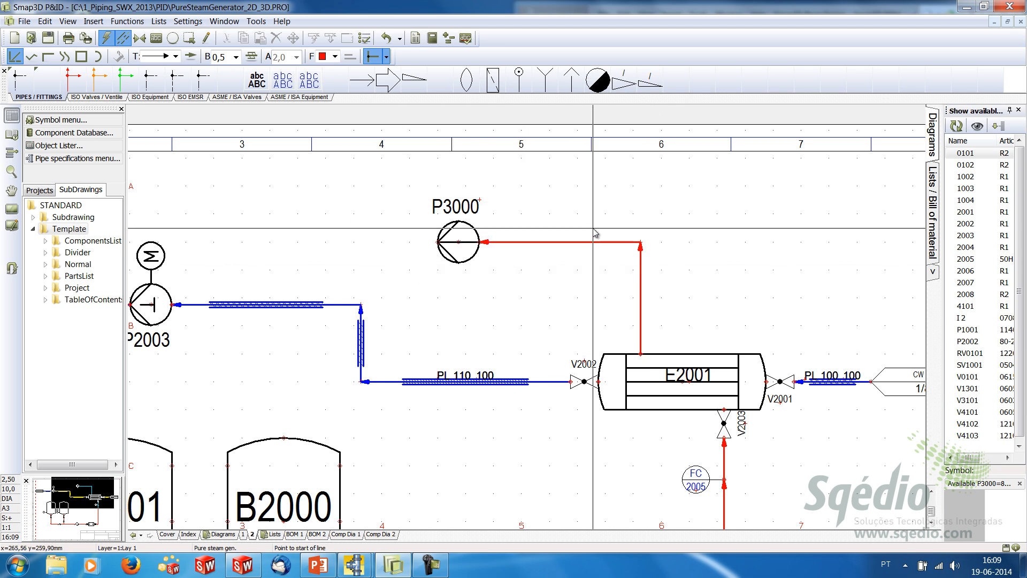
# Switch the flow direction of the line between E2001 and P3000, then switch it back.
pyautogui.rightClick(609, 242)
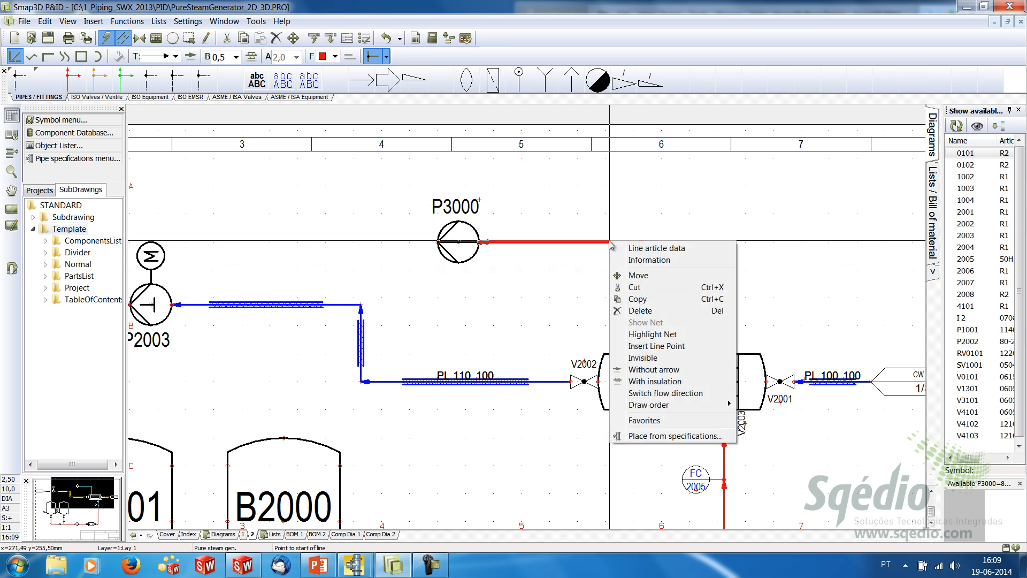
pyautogui.click(671, 394)
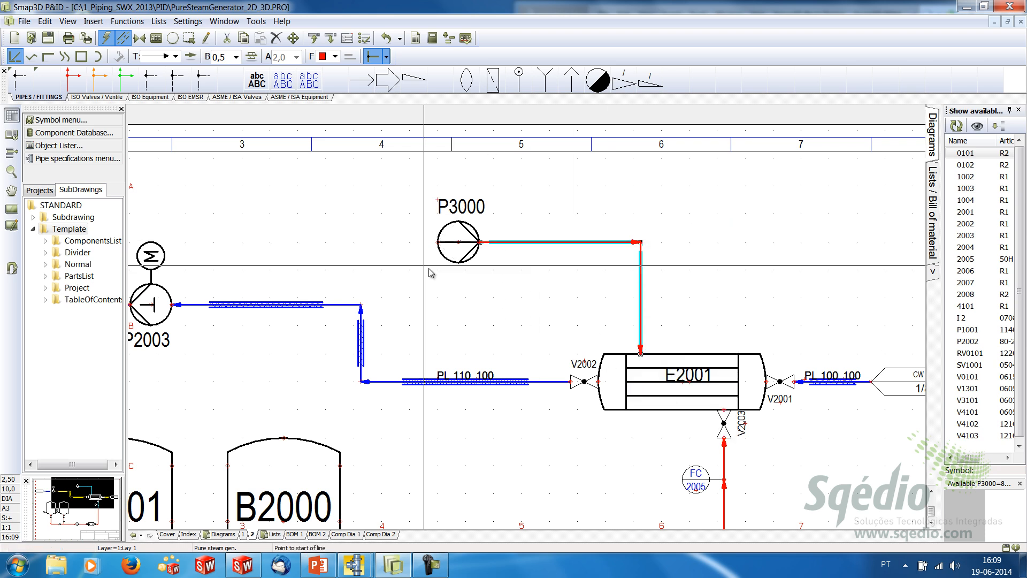
pyautogui.rightClick(532, 242)
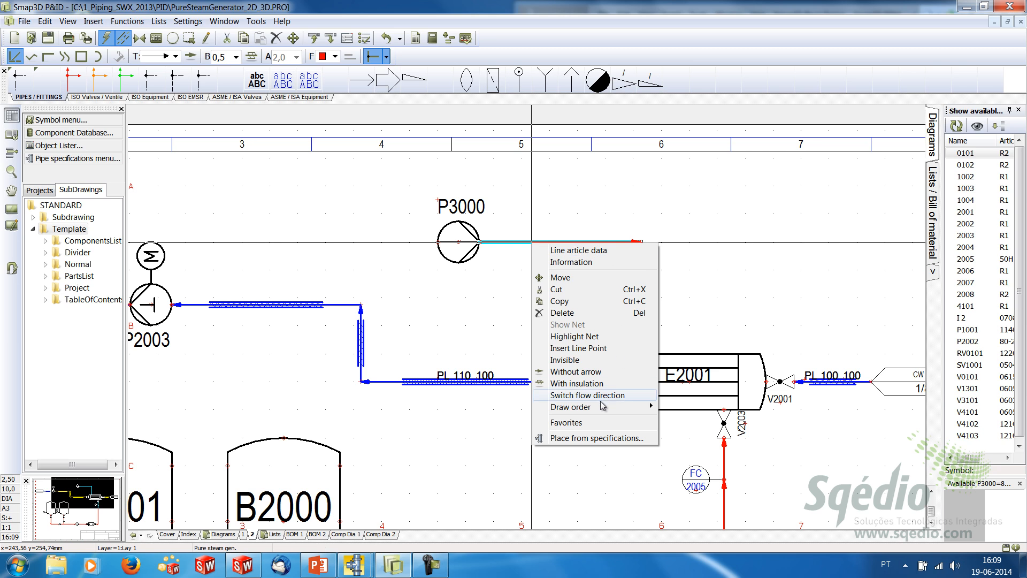
pyautogui.click(593, 398)
# Turn off the Inner equipment option in P3000's component data and accept the change.
pyautogui.click(461, 252)
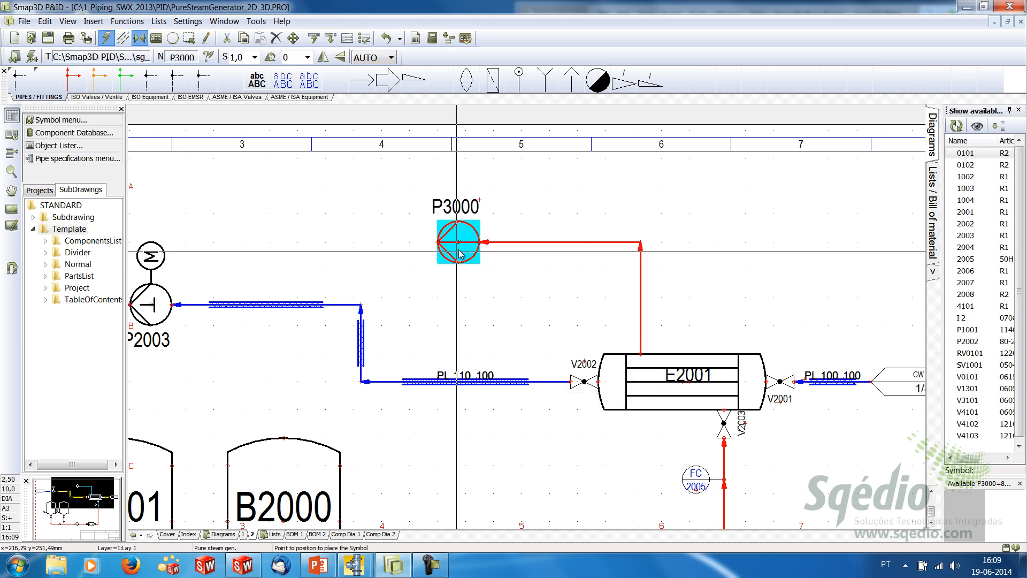
pyautogui.doubleClick(461, 252)
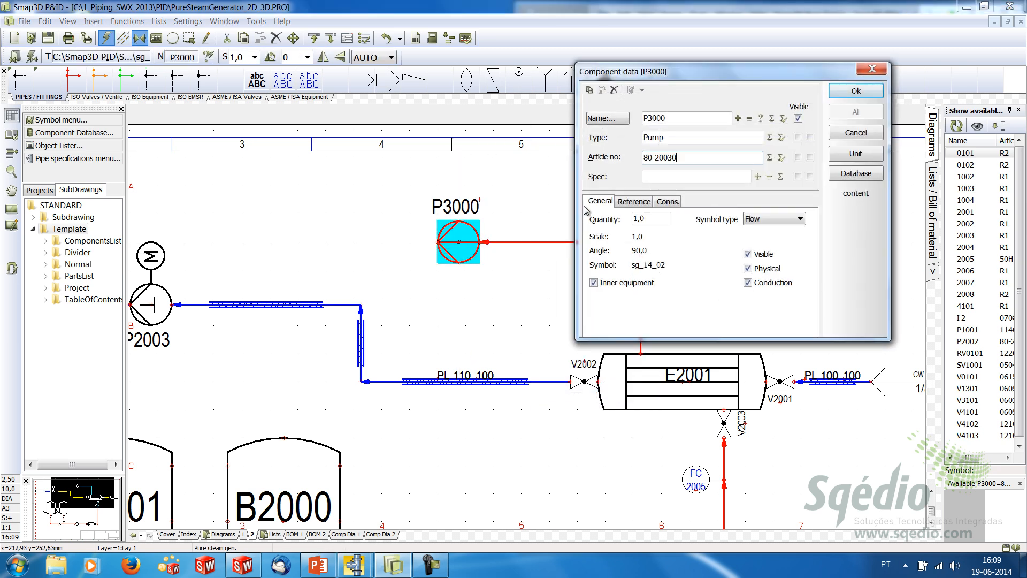
pyautogui.click(603, 282)
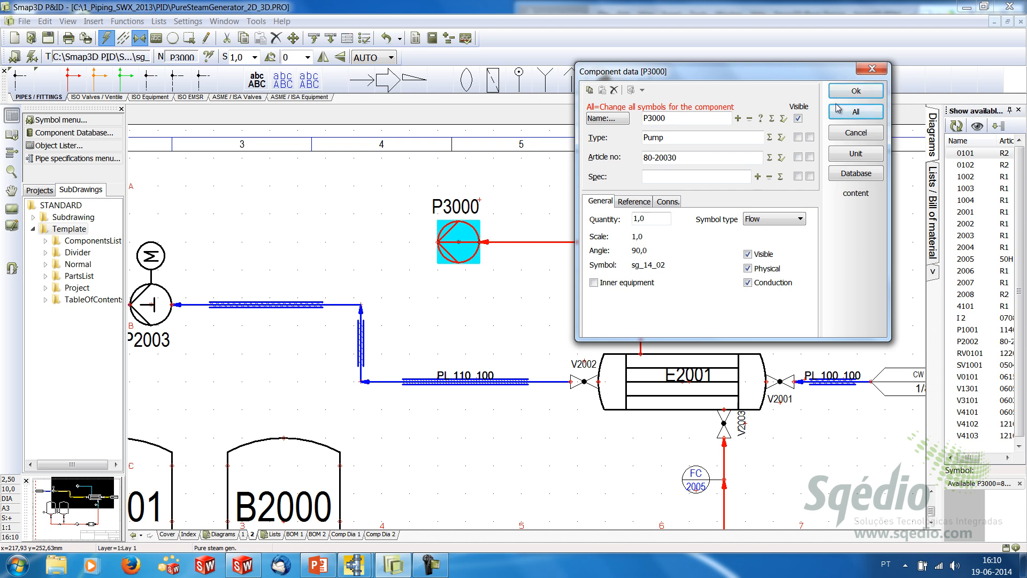
pyautogui.click(856, 91)
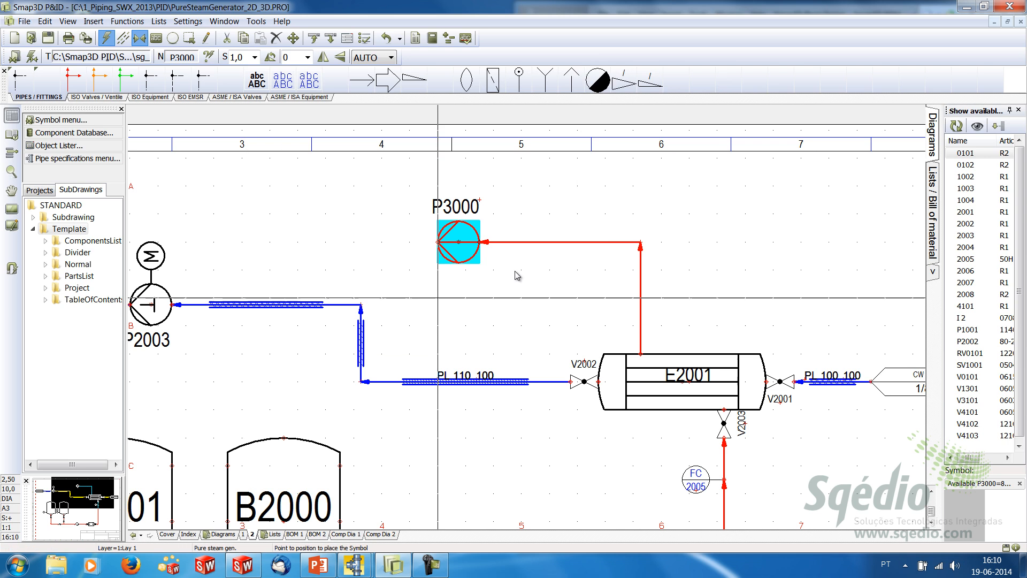
# Set the line number of the red pipeline between E2001 and P3000 to PL 300 and make it visible.
pyautogui.click(609, 242)
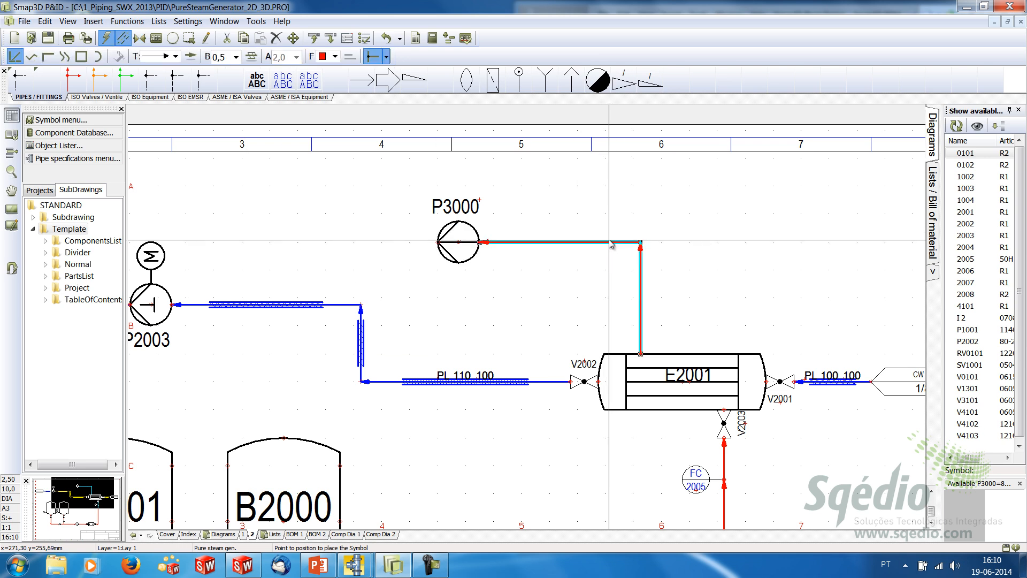
pyautogui.doubleClick(612, 243)
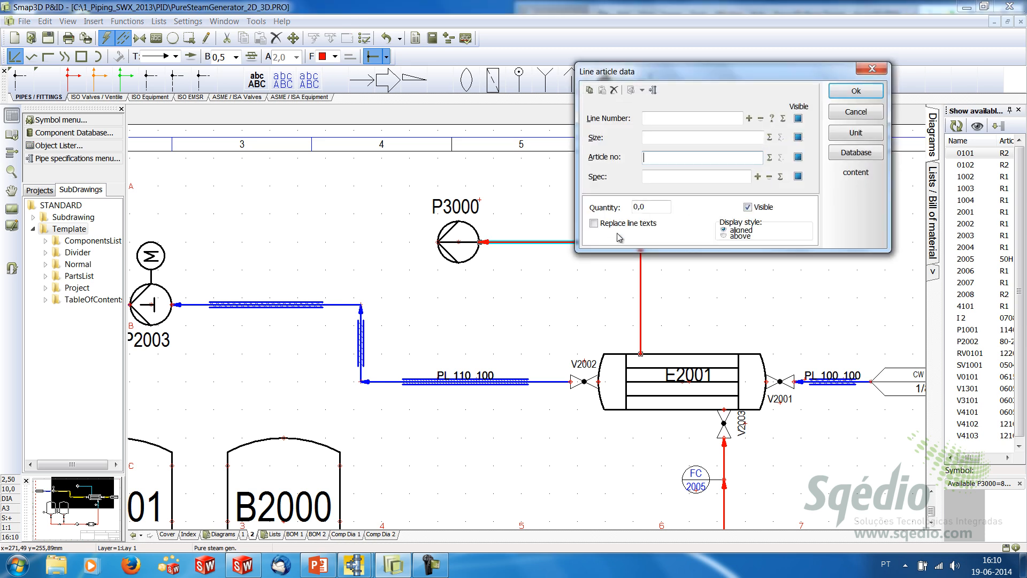
pyautogui.click(665, 118)
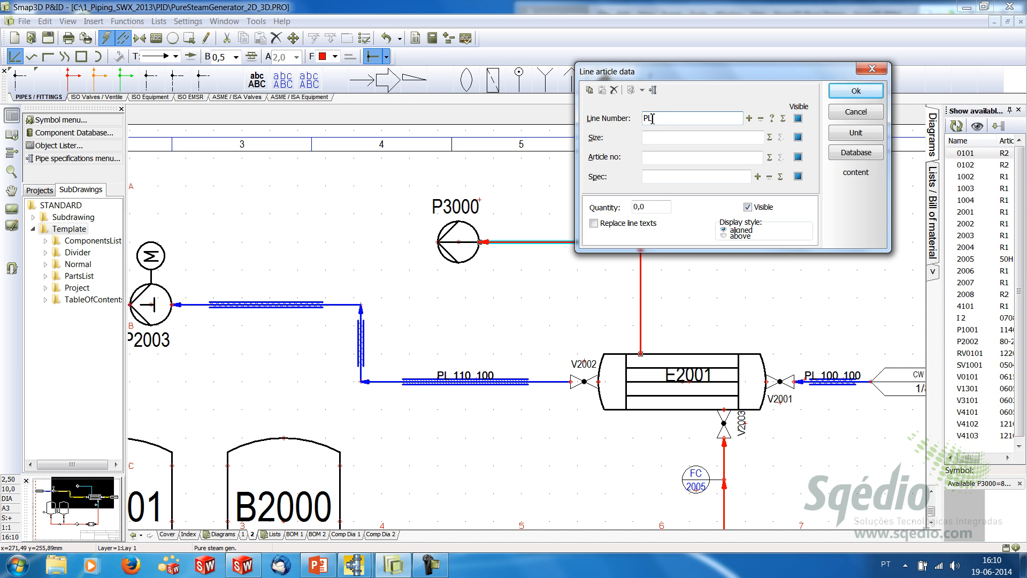
pyautogui.click(772, 118)
pyautogui.moveTo(573, 236); pyautogui.dragTo(576, 266)
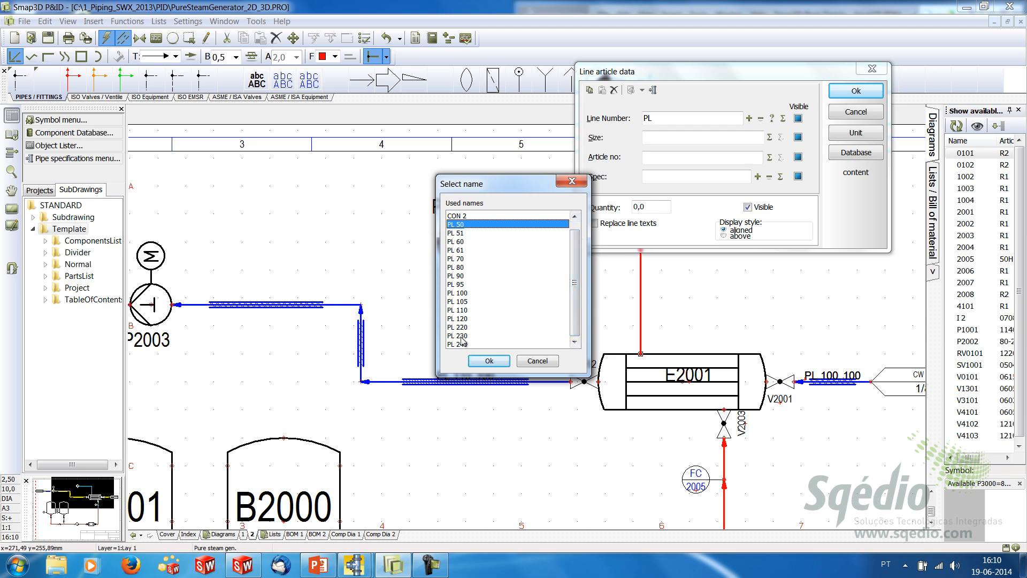
pyautogui.click(521, 361)
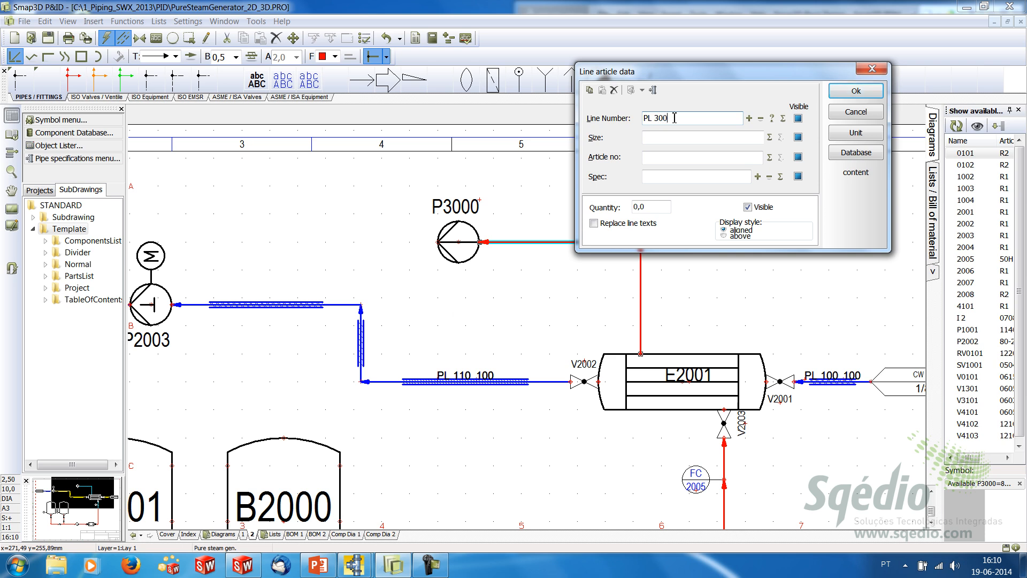
pyautogui.click(797, 118)
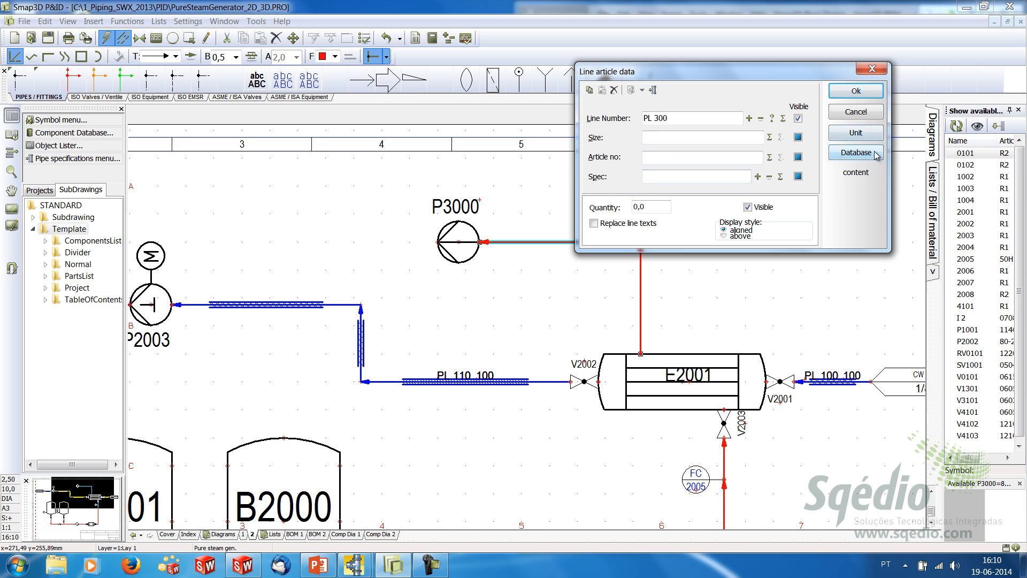
# Assign pipe specification Spec10CA with diameter DN 100 to the line, make its size and spec visible, and accept the line data.
pyautogui.click(654, 91)
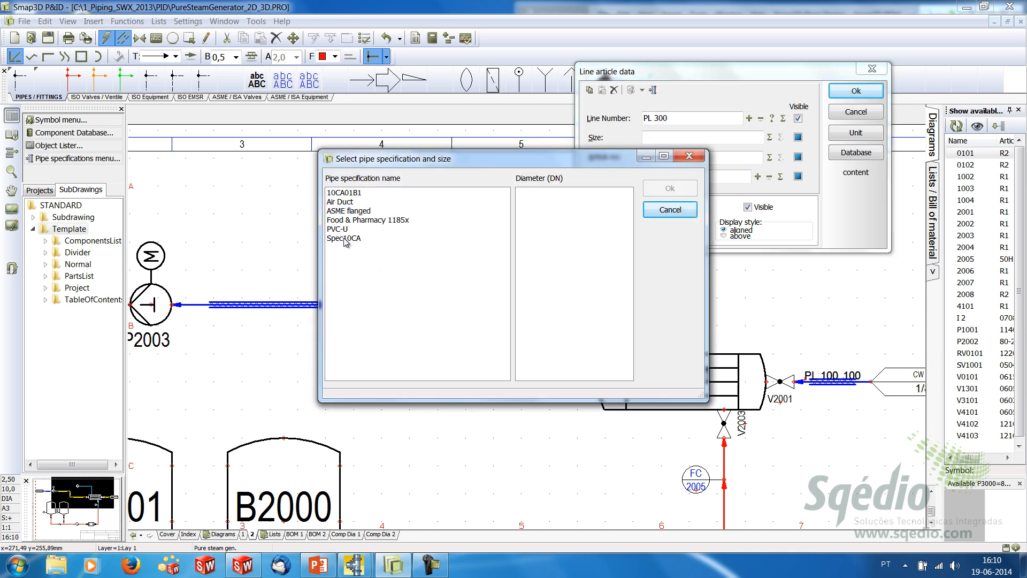
pyautogui.click(343, 239)
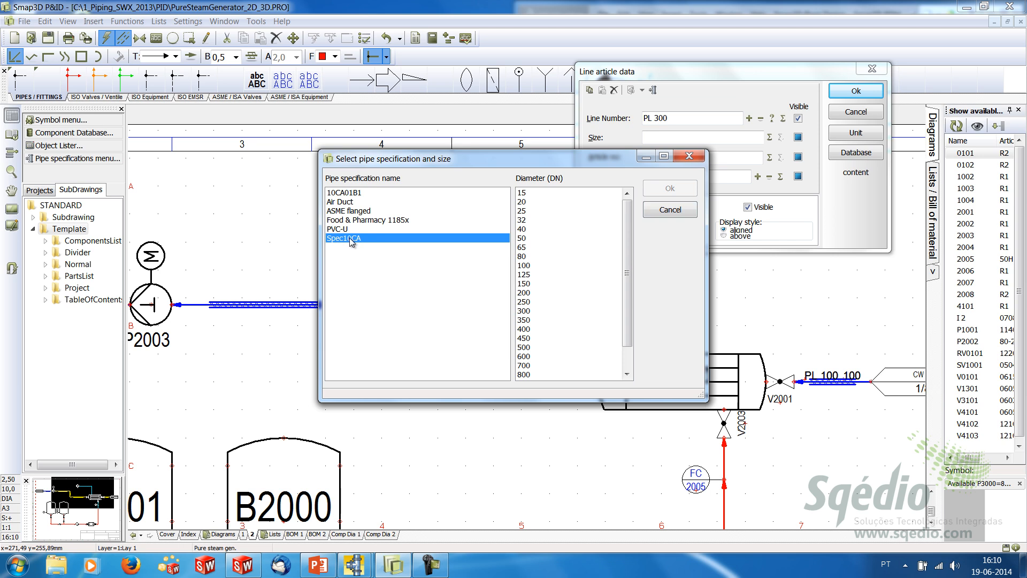
pyautogui.click(547, 266)
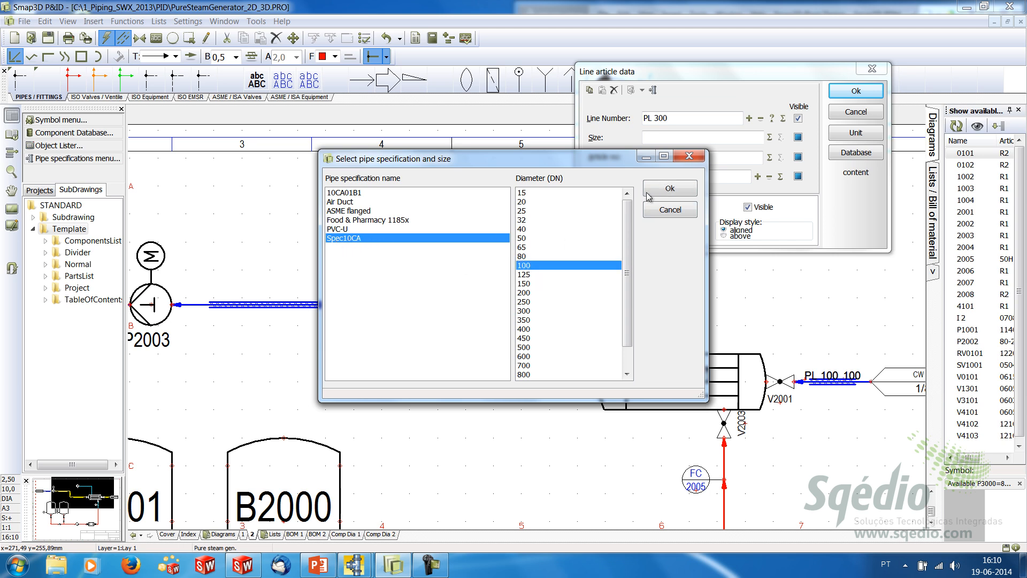
pyautogui.click(671, 191)
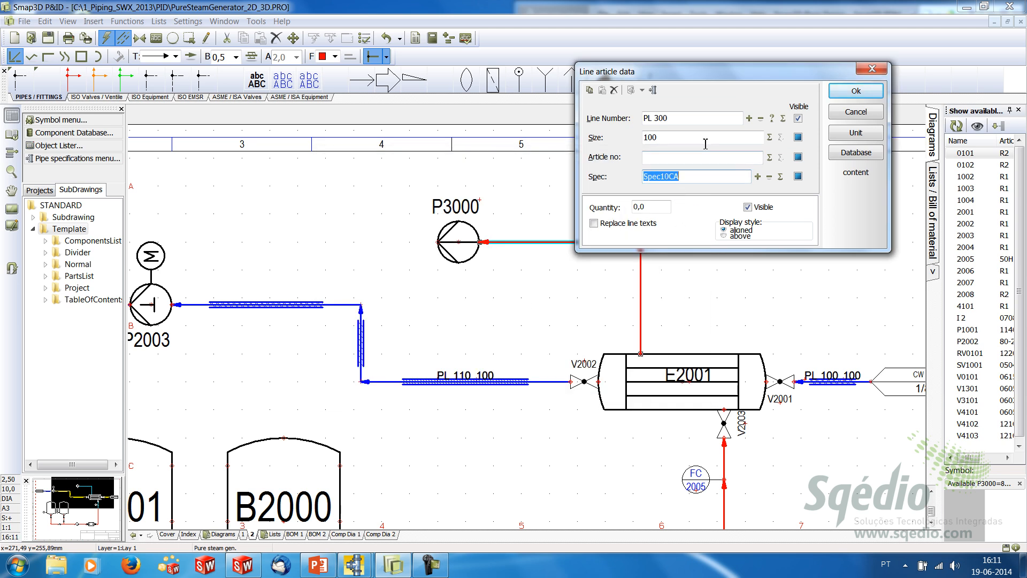
pyautogui.click(797, 137)
pyautogui.click(797, 176)
pyautogui.click(856, 91)
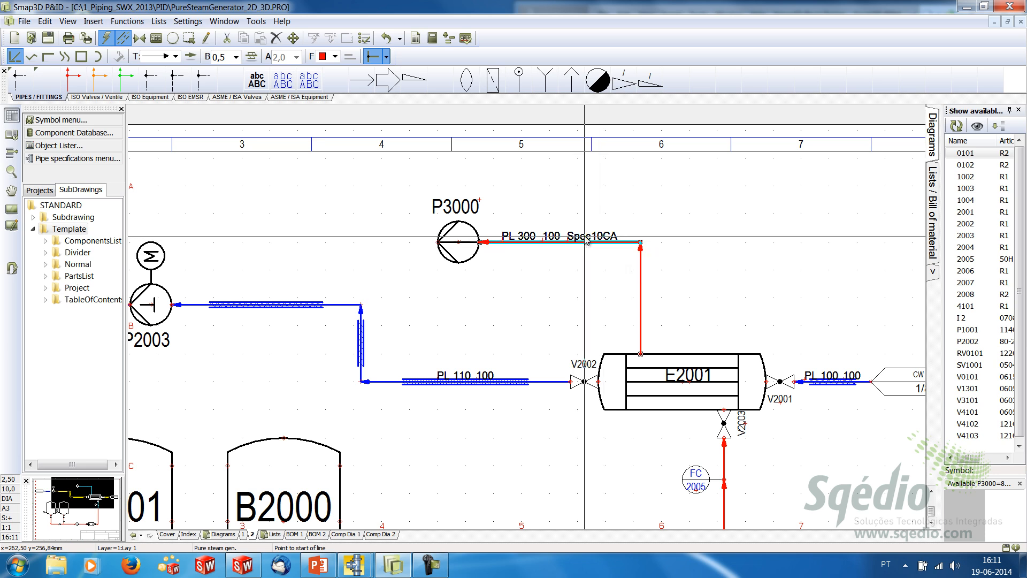
# Search the component database for components with "valve" in the description and DN containing 100.
pyautogui.click(76, 134)
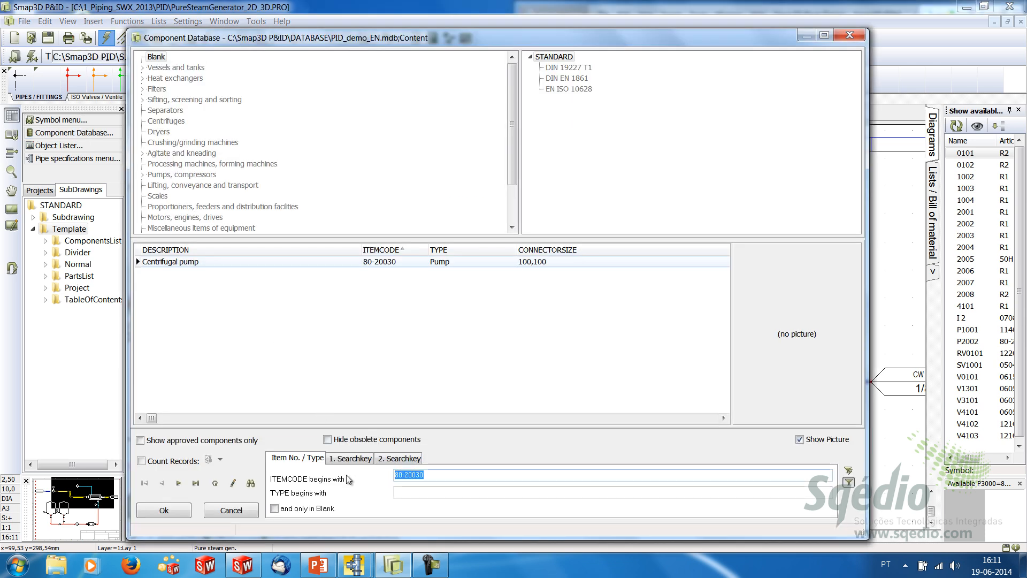
pyautogui.click(342, 459)
pyautogui.write('valve')
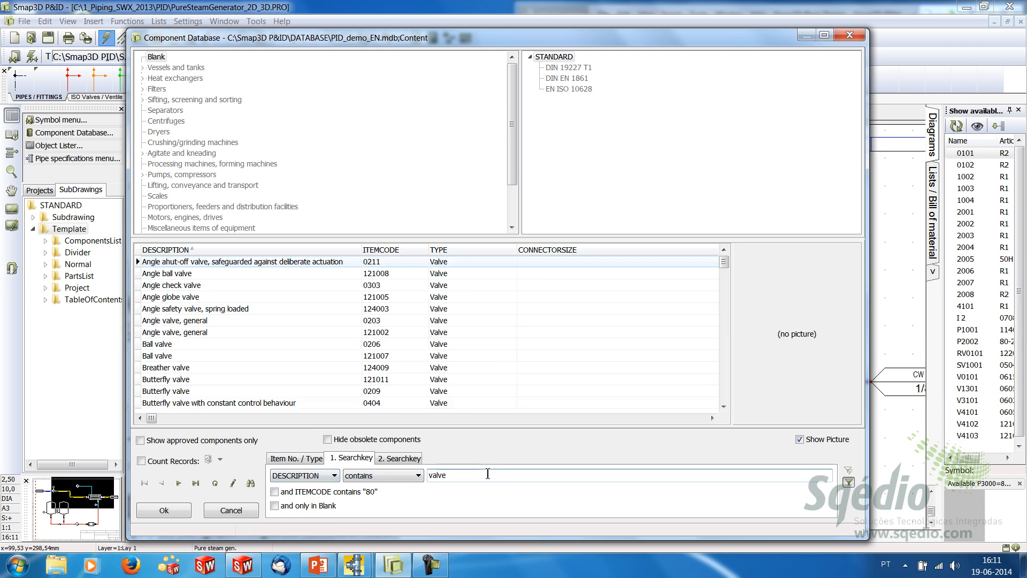
pyautogui.click(407, 457)
pyautogui.click(309, 476)
pyautogui.scroll(2, 300, 513)
pyautogui.click(292, 486)
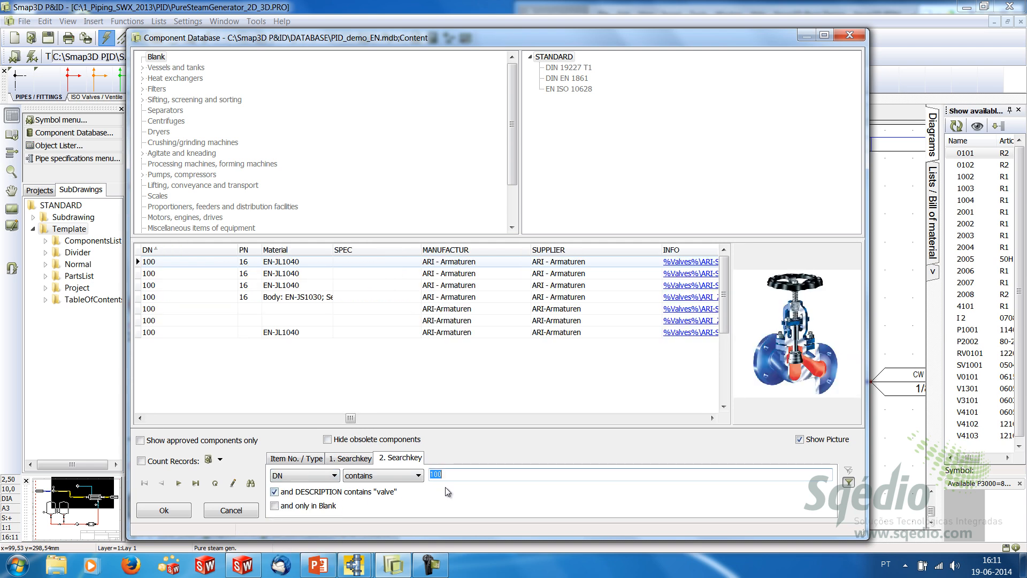
# Review the descriptions and pictures of the STOBU 12006 globe valves, including loose and flat cone variants, and close the component database.
pyautogui.click(181, 418)
pyautogui.click(156, 418)
pyautogui.click(155, 418)
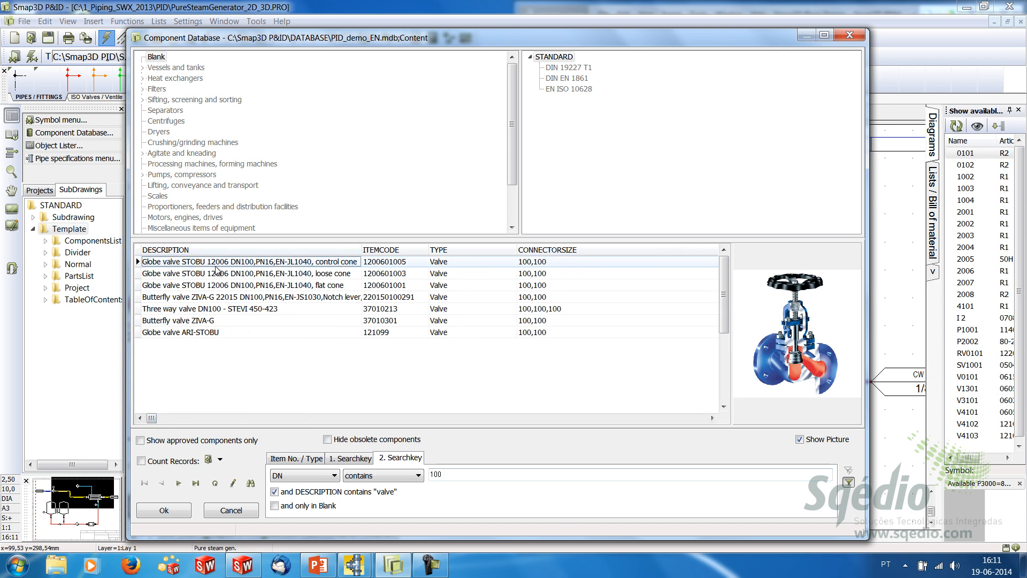
pyautogui.click(234, 275)
pyautogui.click(240, 287)
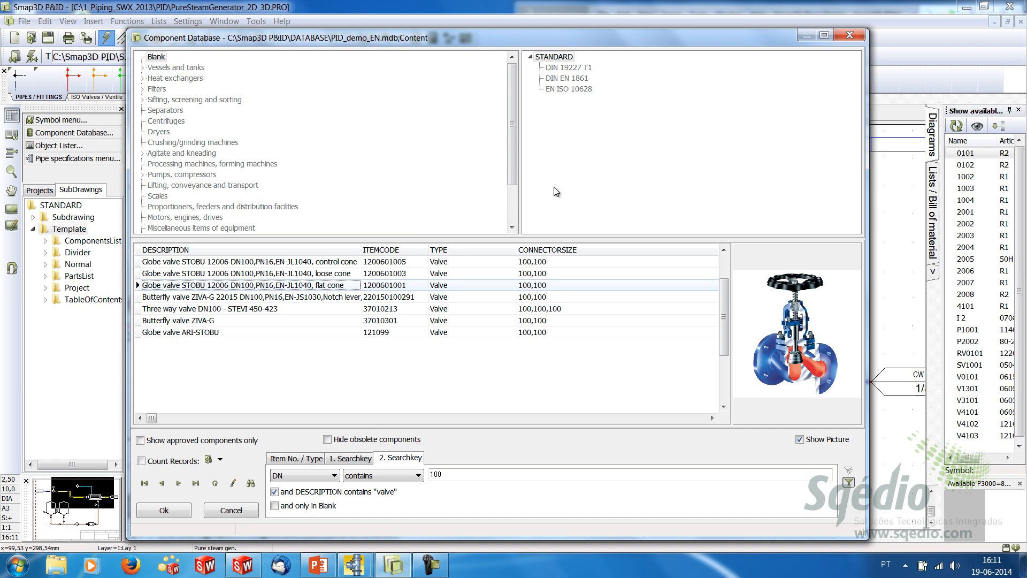
pyautogui.click(850, 36)
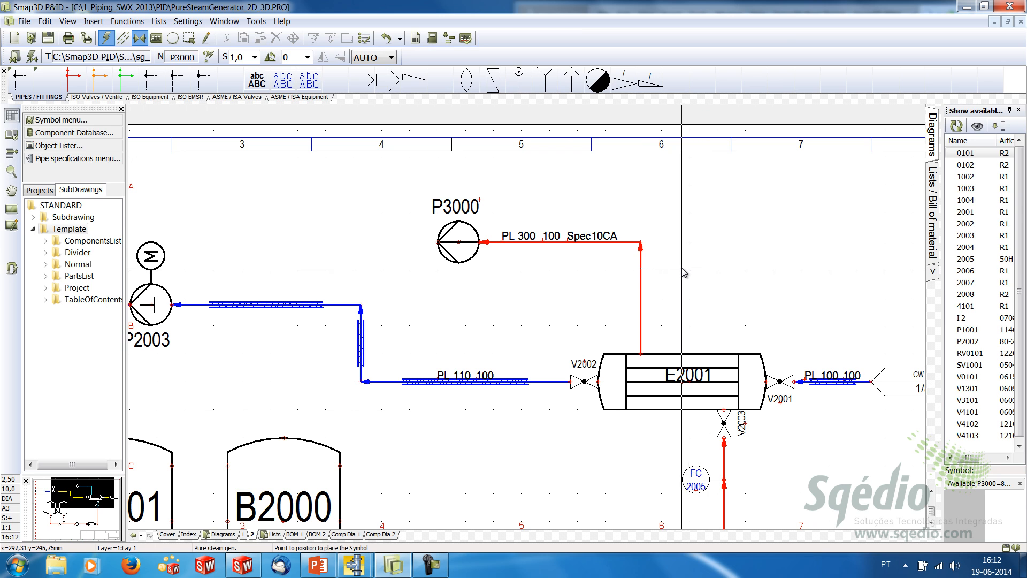
# Place the globe valve STOBU 12006 DN100, PN16, control cone from the pipe specification on the vertical line just above E2001.
pyautogui.click(642, 271)
pyautogui.rightClick(641, 273)
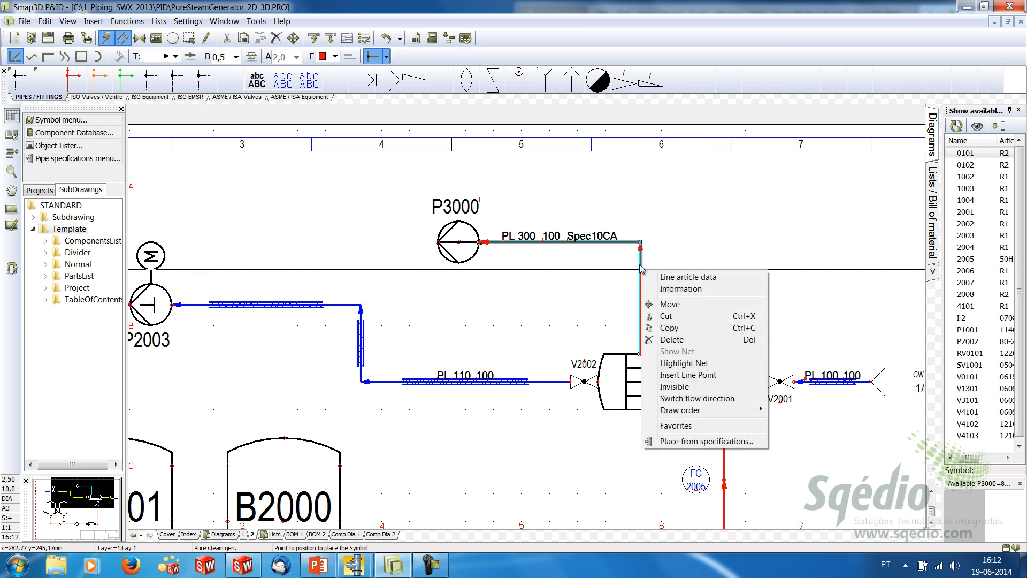
pyautogui.click(706, 441)
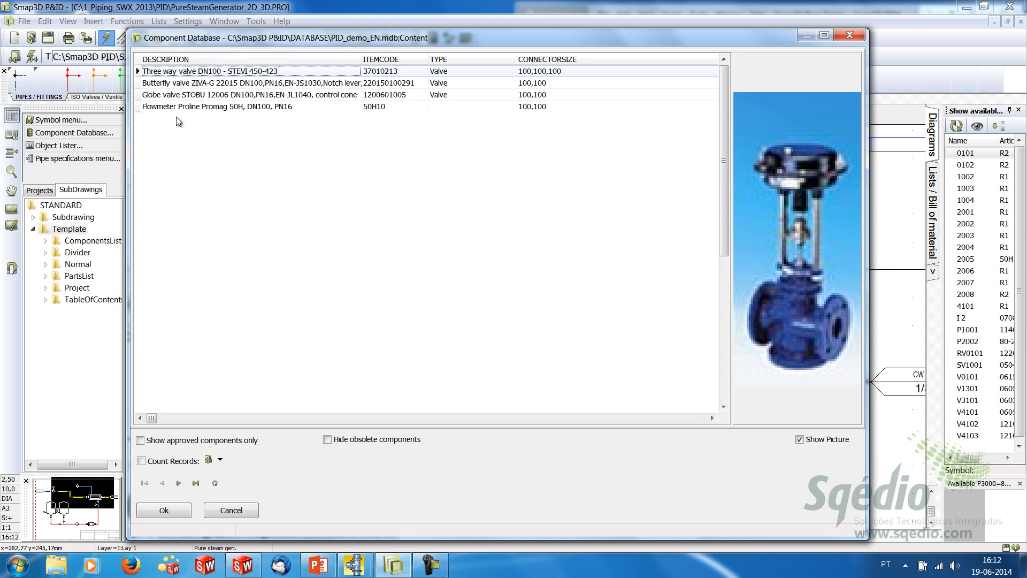
pyautogui.click(171, 95)
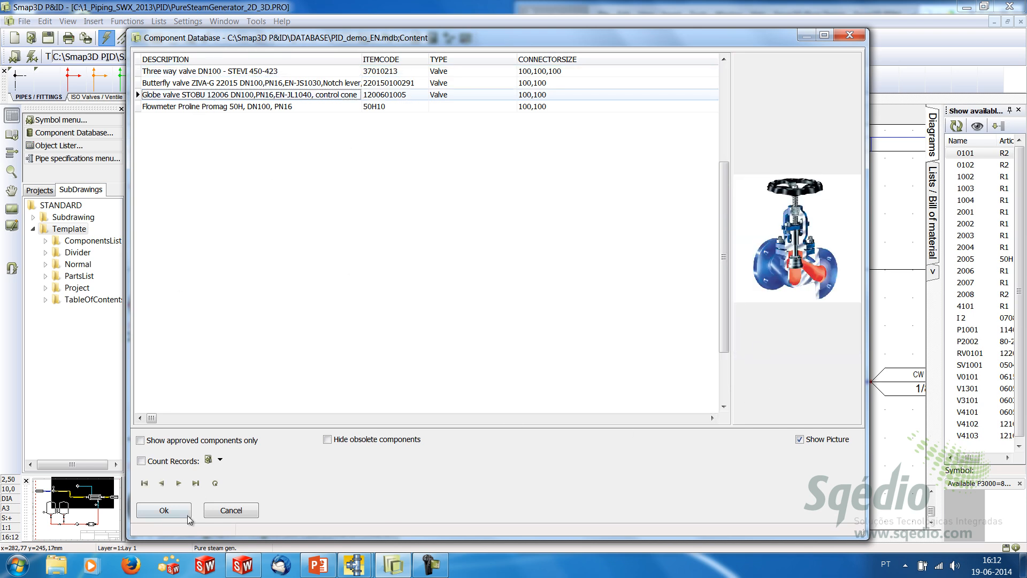
pyautogui.click(163, 510)
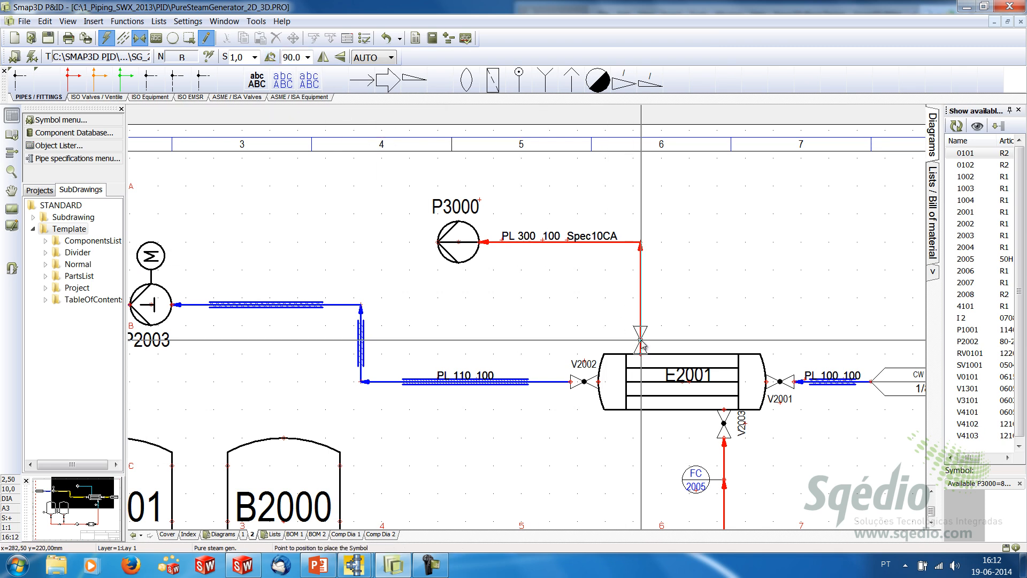
pyautogui.click(641, 342)
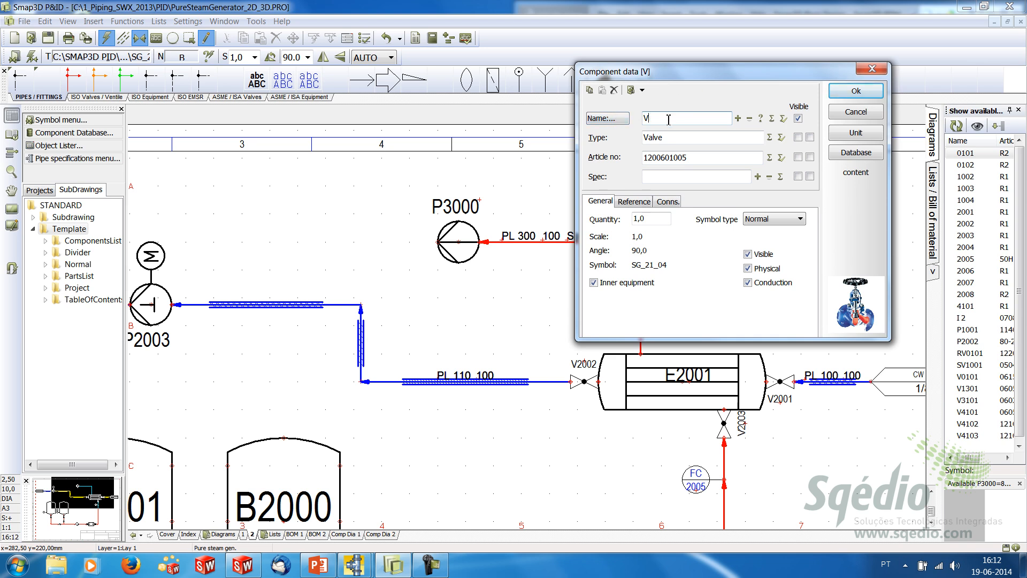
# Name the new valve V2001 from the related names already used, check its connection sizes, and accept the component data.
pyautogui.click(783, 119)
pyautogui.moveTo(578, 267); pyautogui.dragTo(577, 307)
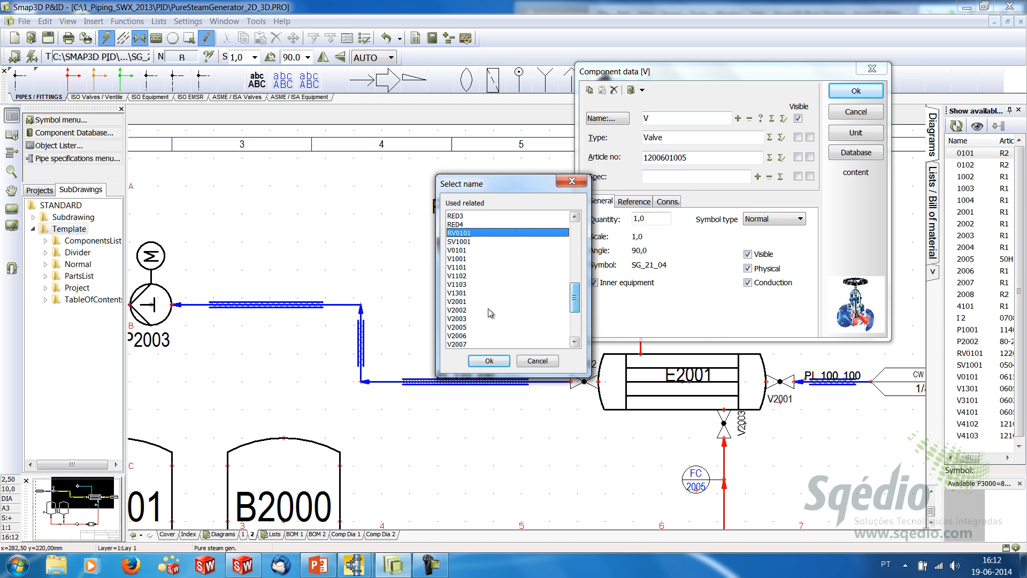
pyautogui.click(460, 301)
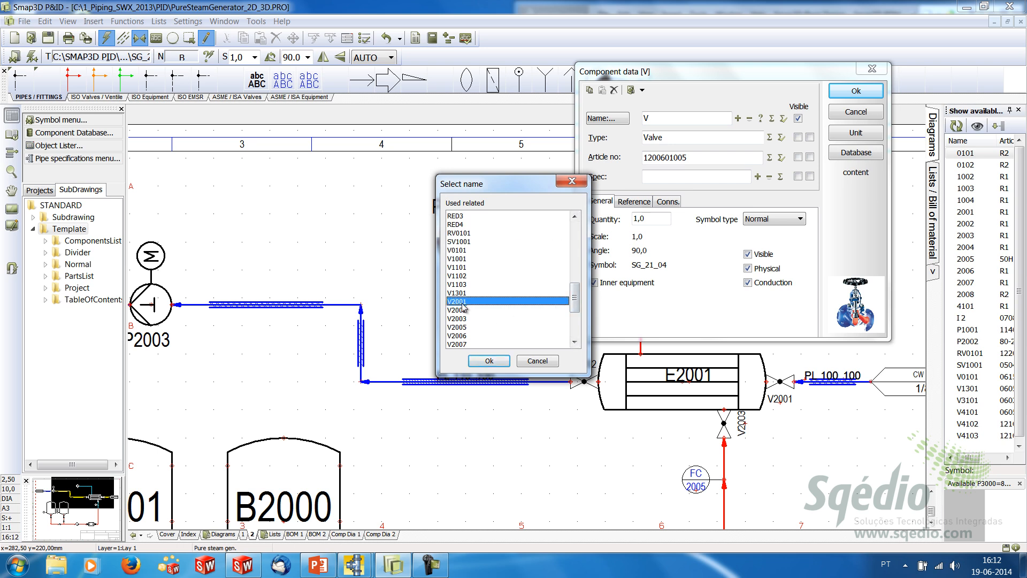
pyautogui.click(490, 363)
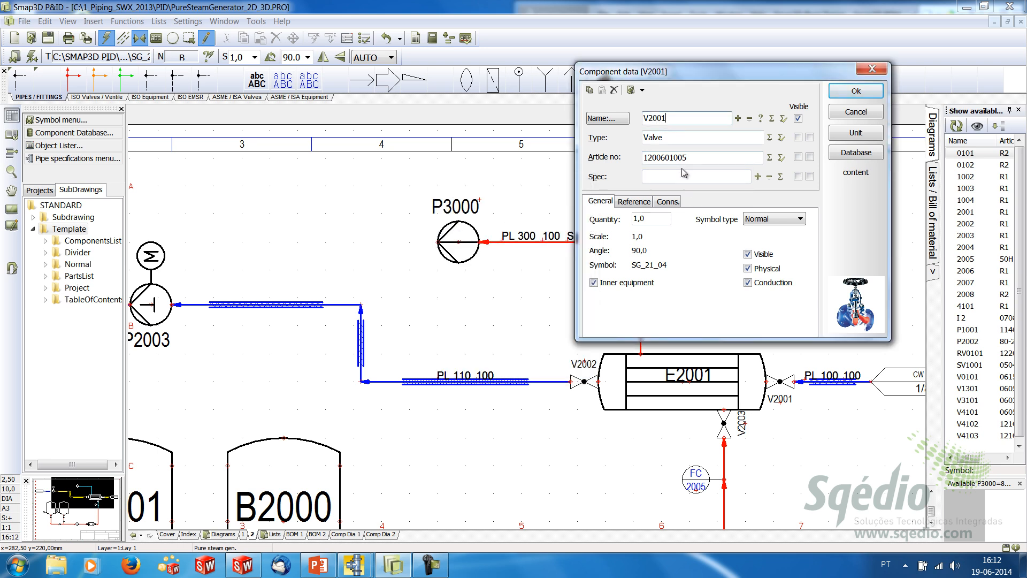
pyautogui.click(668, 202)
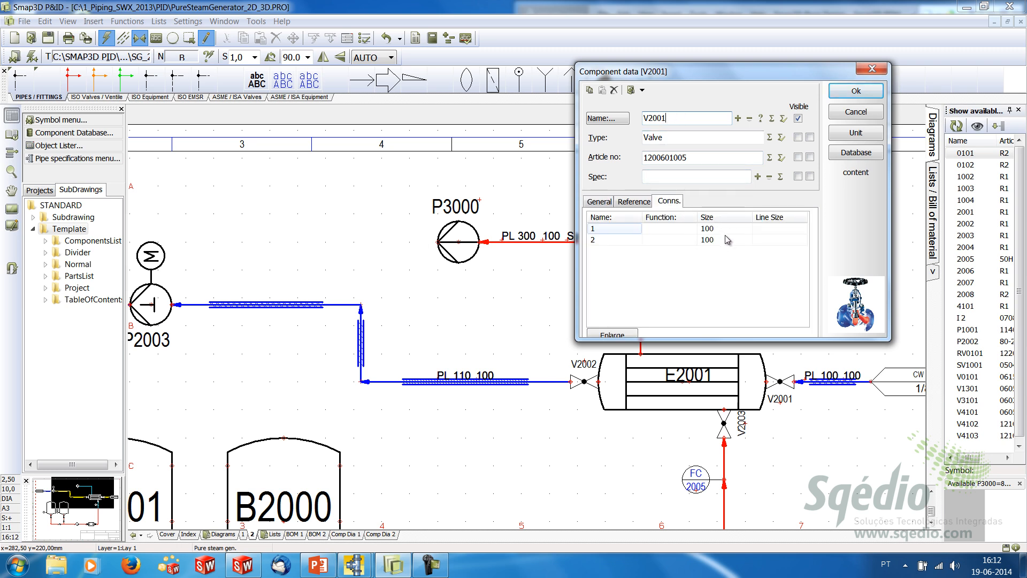
pyautogui.click(857, 92)
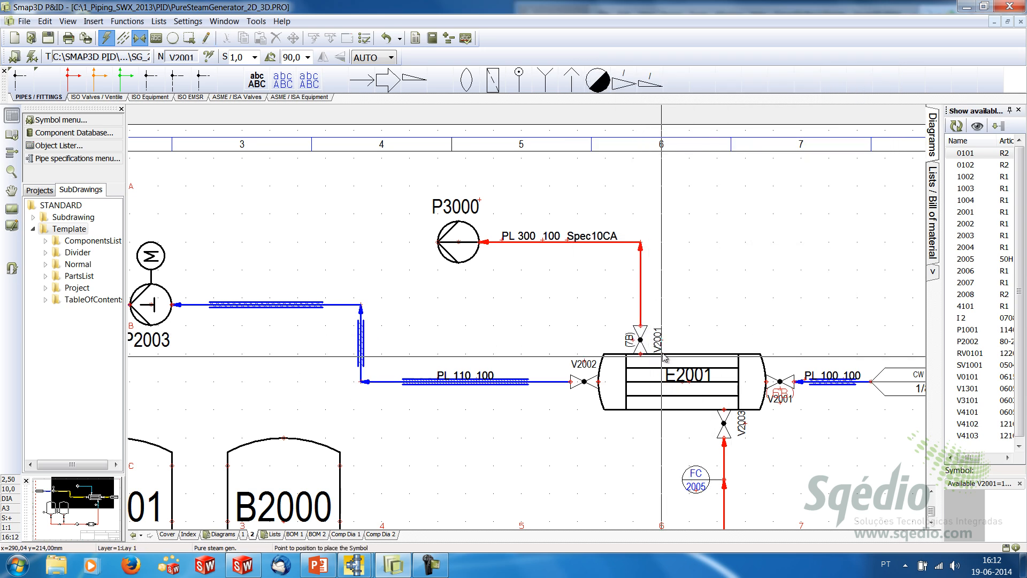
# Rename the new valve above E2001 to V3000 and apply the change to this symbol.
pyautogui.scroll(1, 637, 334)
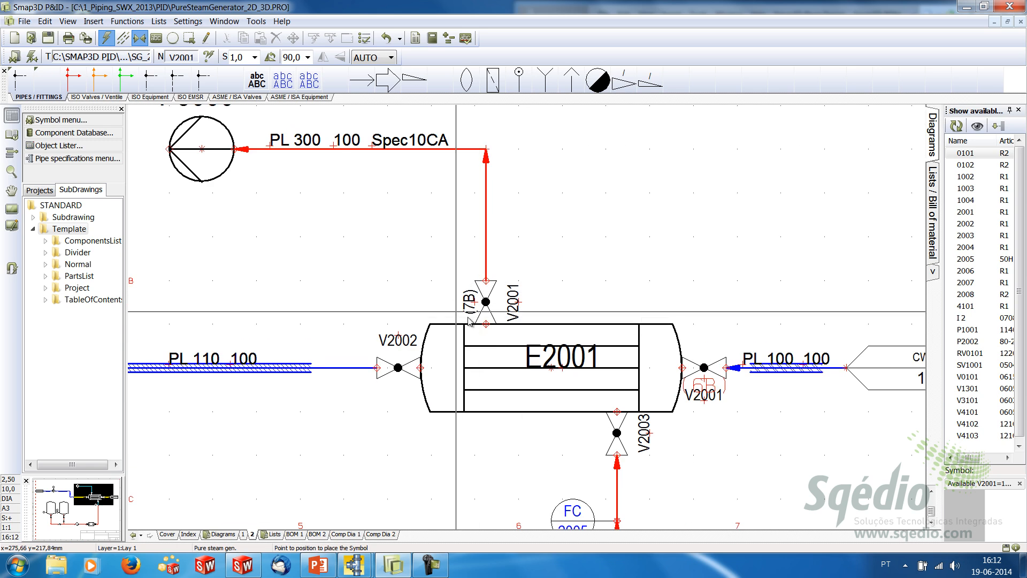
pyautogui.moveTo(686, 260); pyautogui.dragTo(687, 297, button='middle')
pyautogui.scroll(-1, 689, 303)
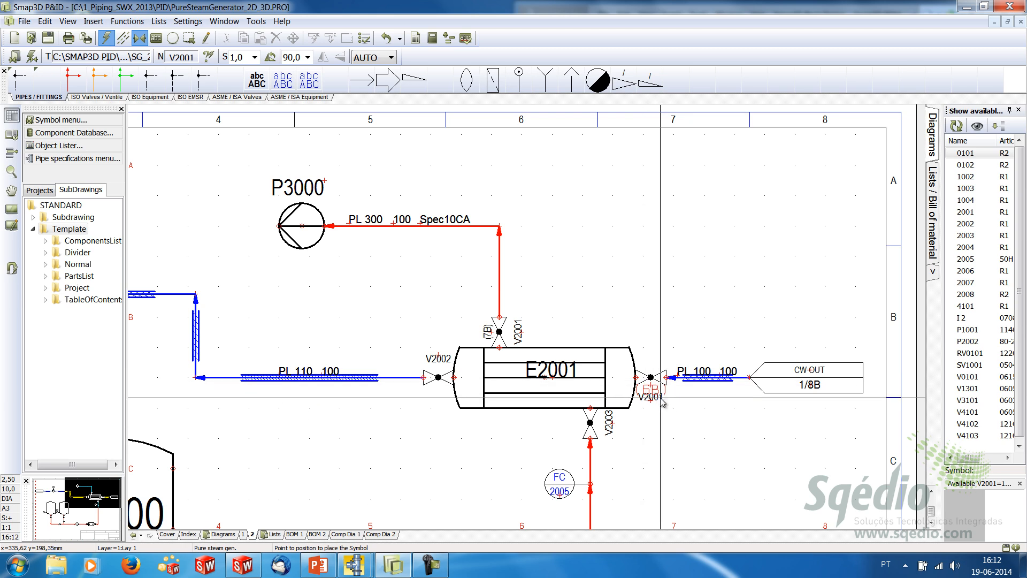
pyautogui.click(500, 332)
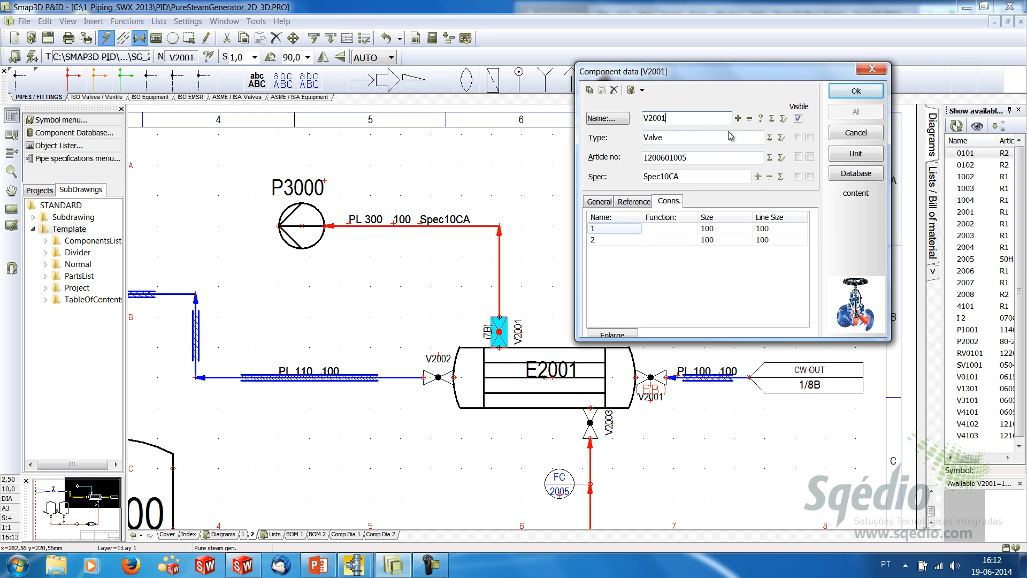
pyautogui.click(760, 118)
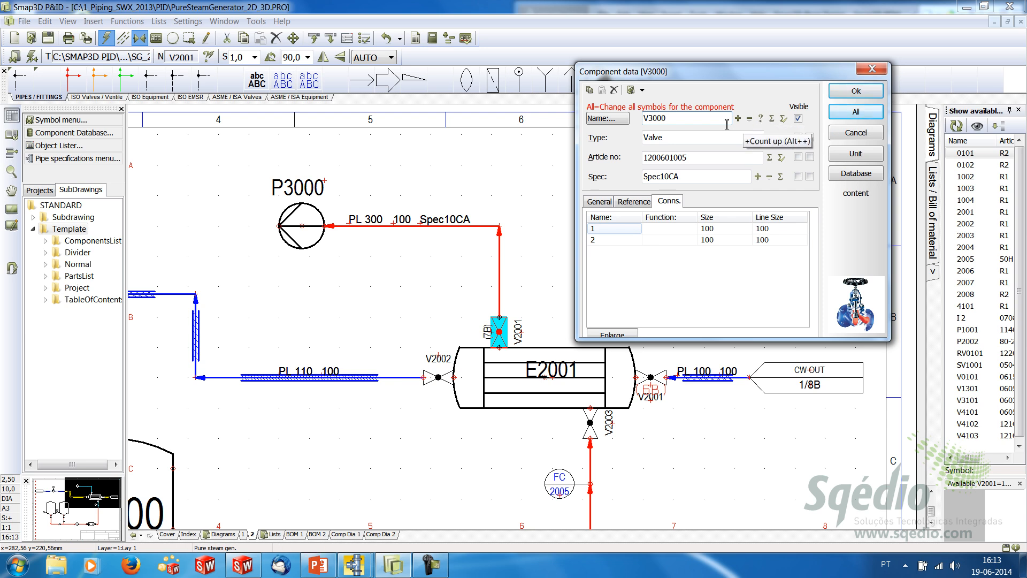
pyautogui.click(854, 92)
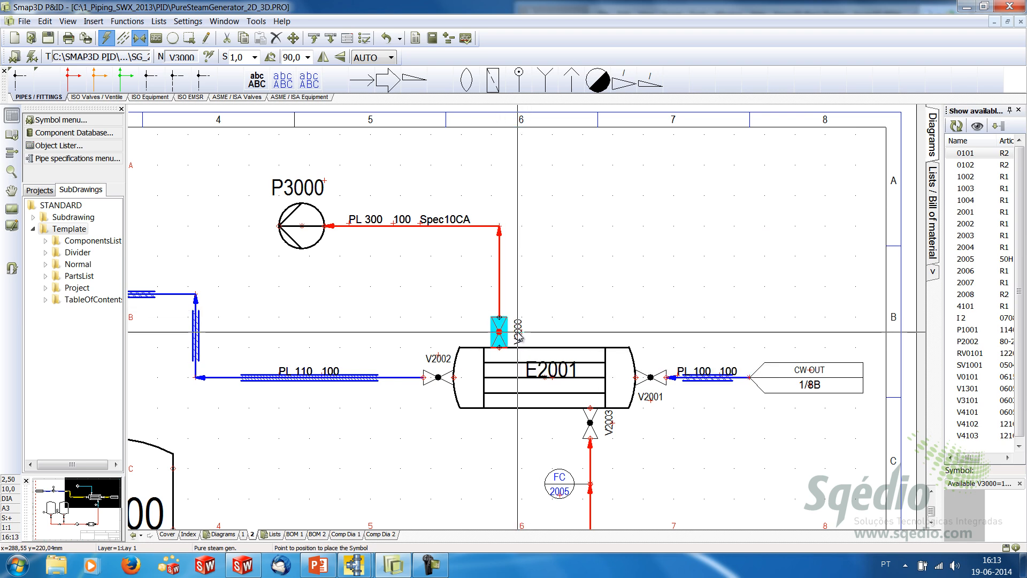
# Review the connection and general settings in valve V3000's component data, then close it.
pyautogui.doubleClick(499, 332)
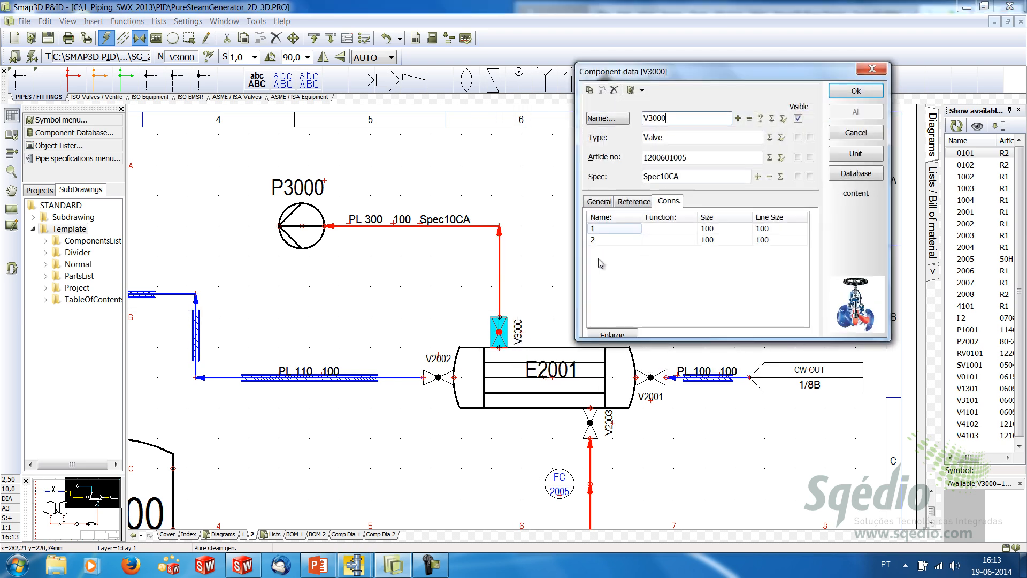
pyautogui.click(600, 203)
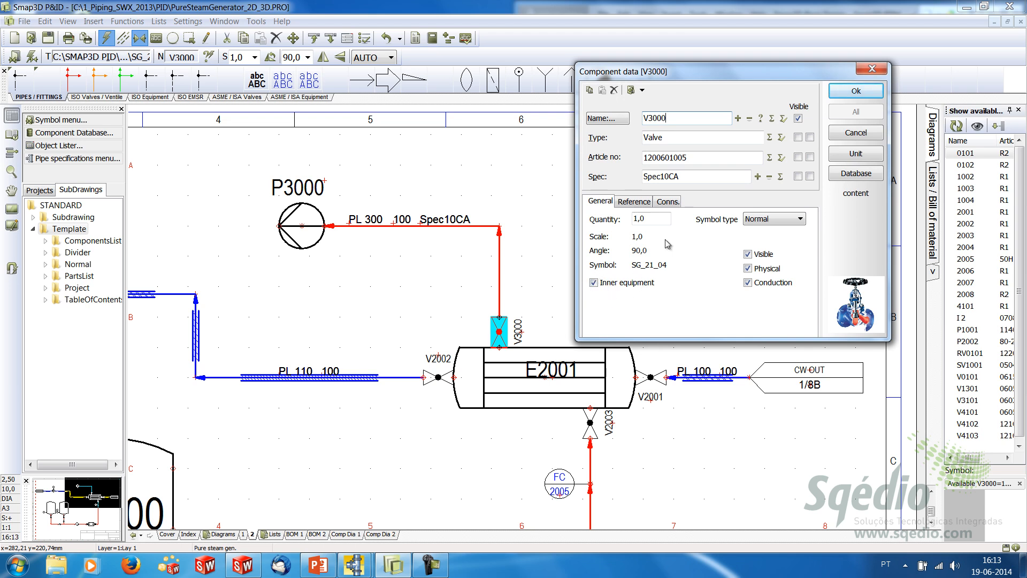
pyautogui.click(856, 91)
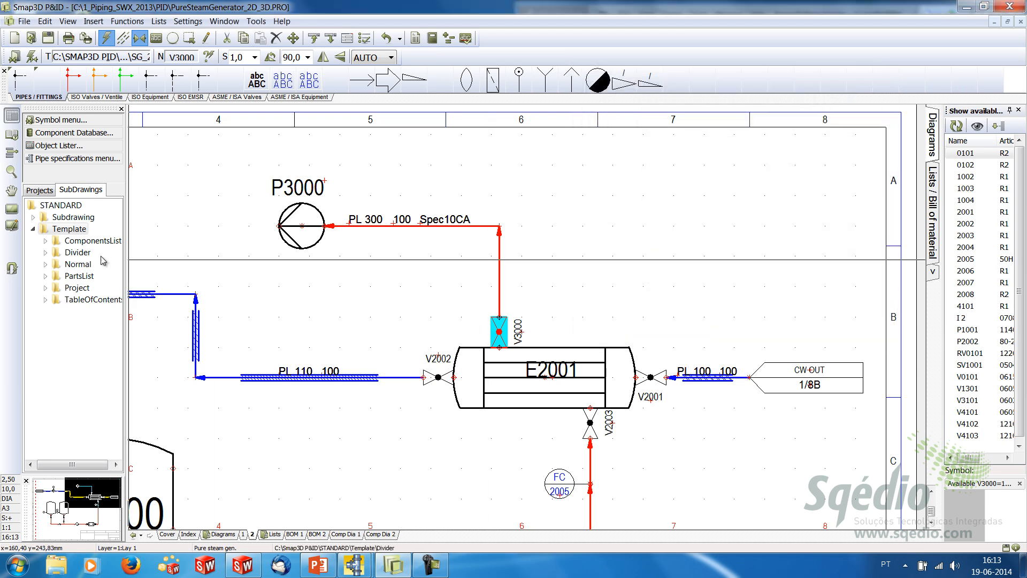
# Save the pure steam generator project with the new valve V3000 and look over the complete cooling water diagram.
pyautogui.click(48, 39)
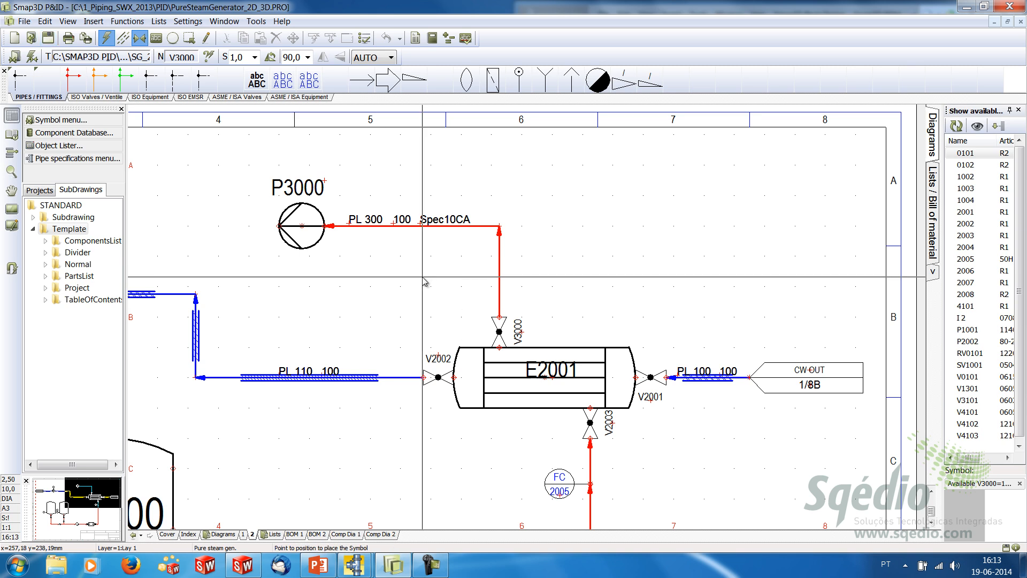
pyautogui.scroll(-3, 455, 289)
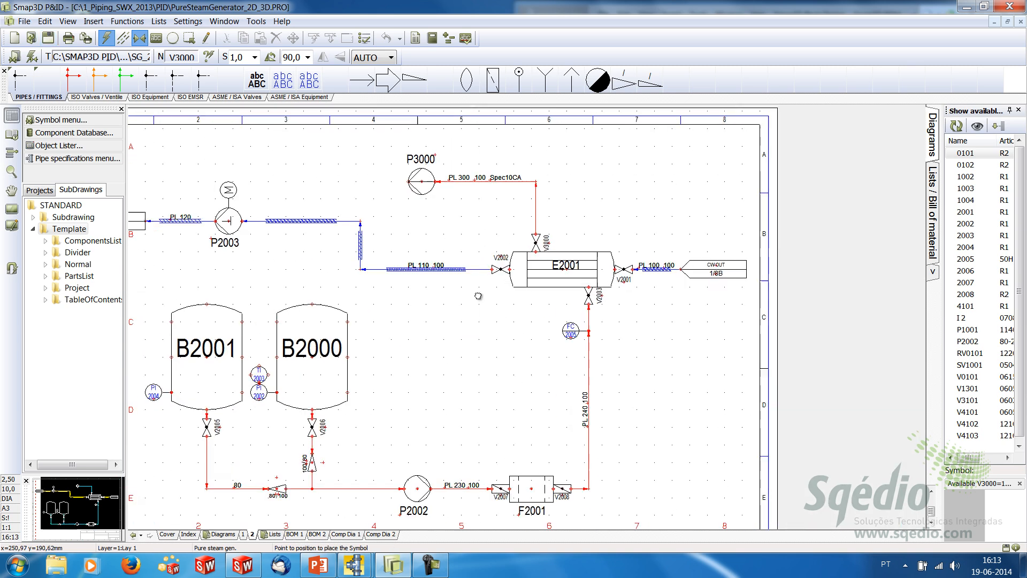
pyautogui.moveTo(478, 296); pyautogui.dragTo(567, 287, button='middle')
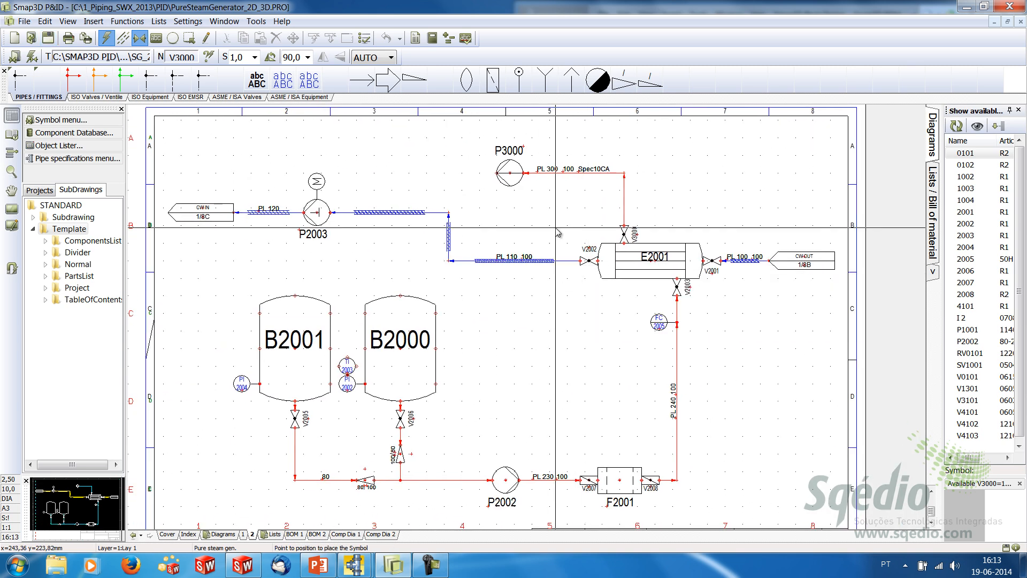
pyautogui.moveTo(416, 365)
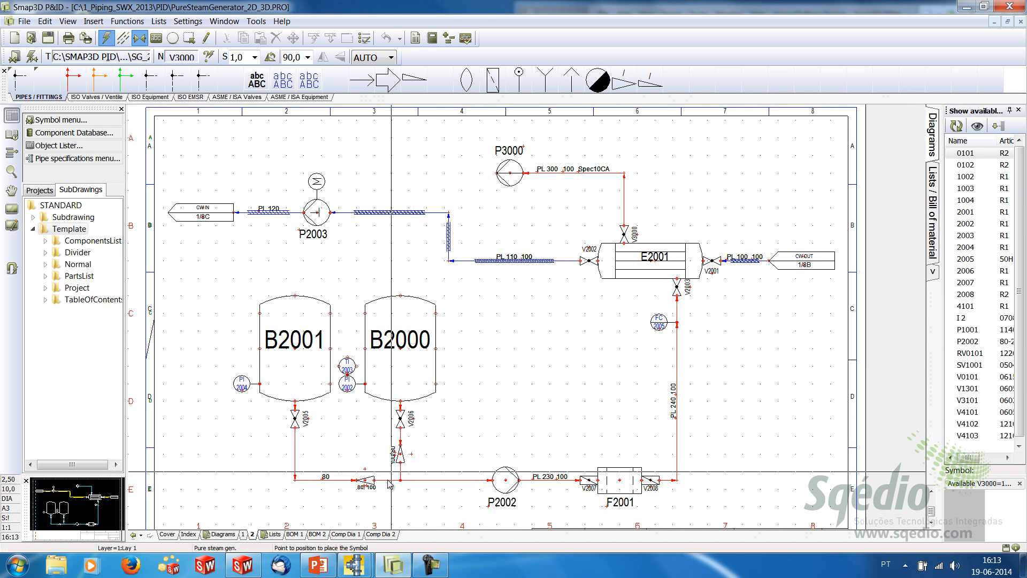
# Update the parts list on page BOM 1 from the current diagrams.
pyautogui.click(294, 534)
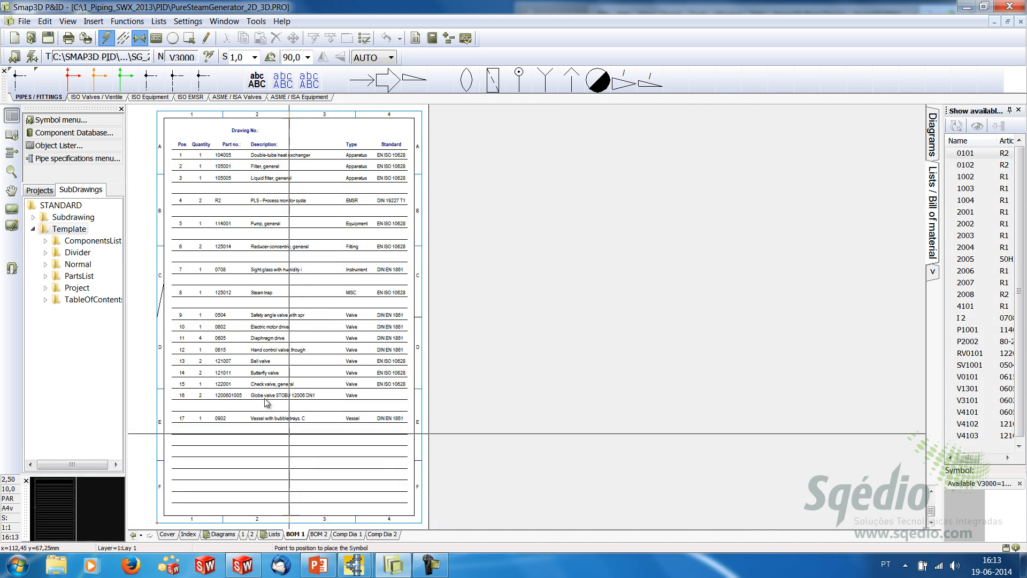
pyautogui.scroll(2, 263, 363)
pyautogui.moveTo(417, 195); pyautogui.dragTo(429, 300, button='middle')
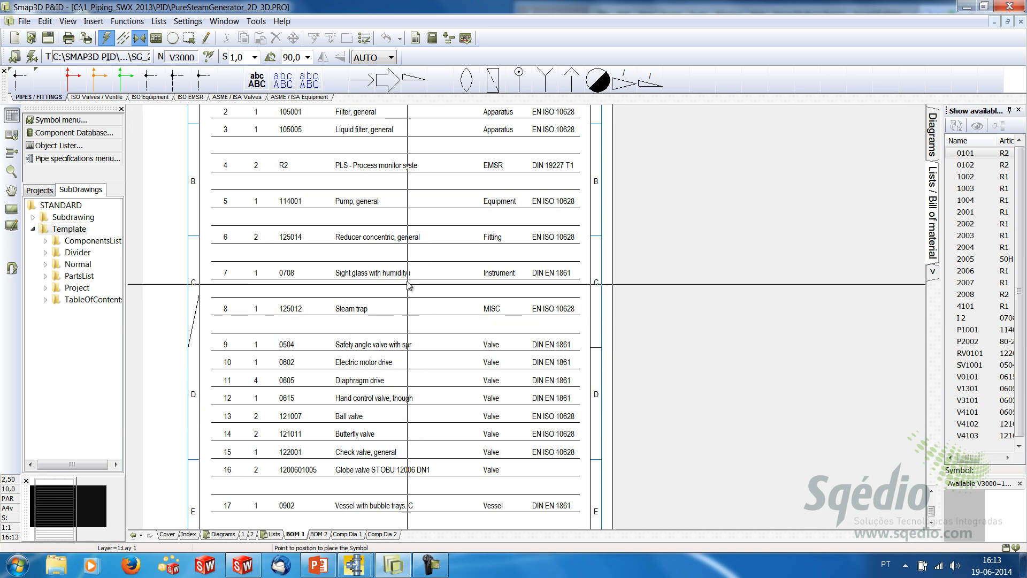
pyautogui.rightClick(341, 277)
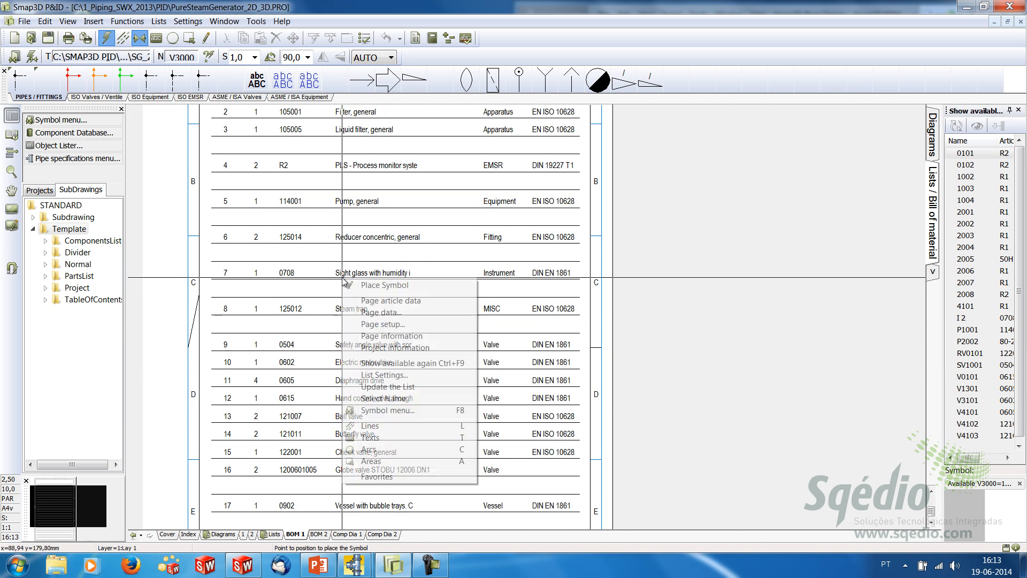
pyautogui.click(387, 387)
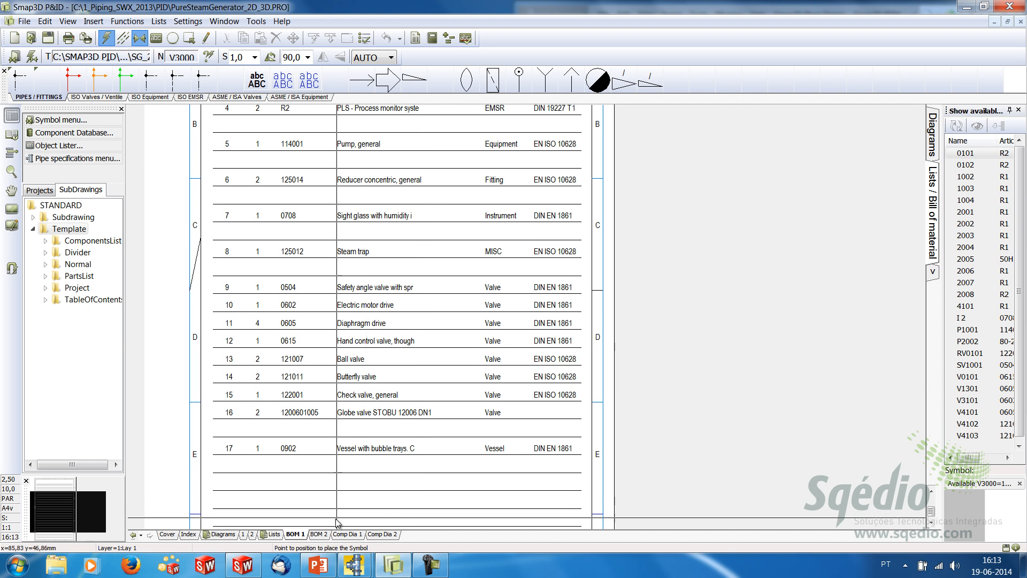
# Update the parts list on page BOM 2 from the current diagrams.
pyautogui.click(319, 534)
pyautogui.scroll(2, 313, 317)
pyautogui.scroll(-2, 313, 317)
pyautogui.scroll(2, 266, 310)
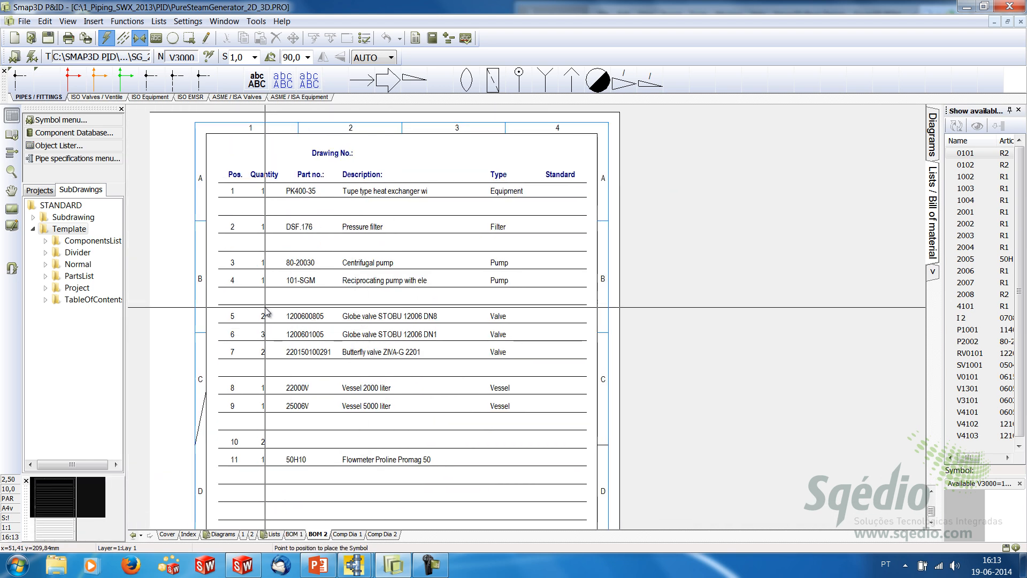
pyautogui.rightClick(342, 383)
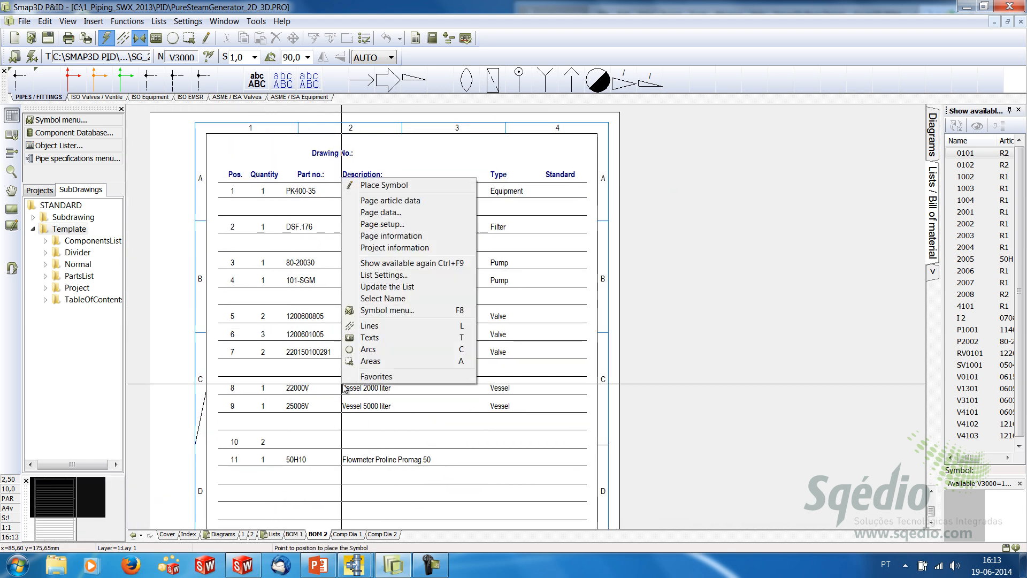
pyautogui.click(387, 287)
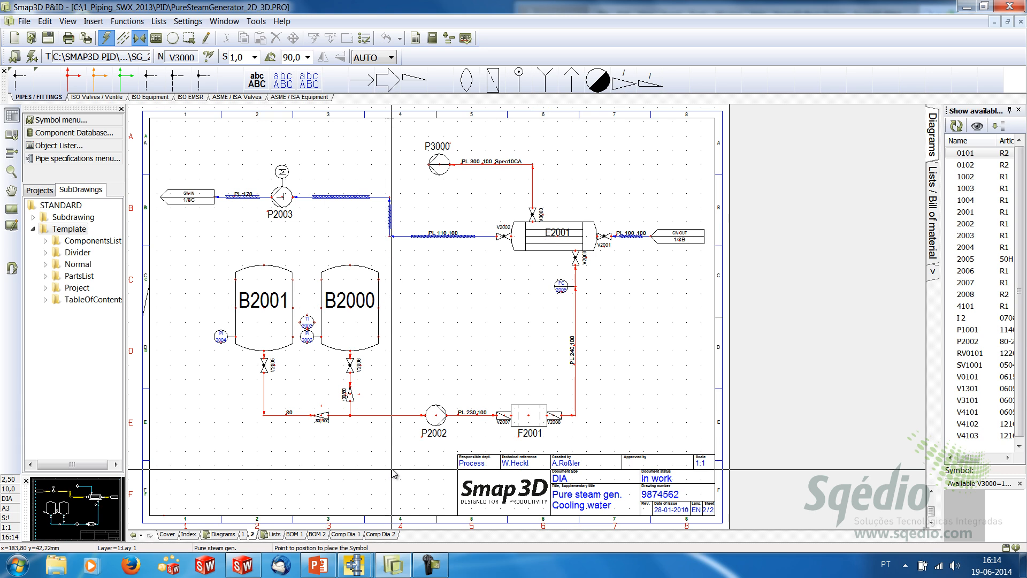
# Examine the pump and valve quantities on page BOM 2 against the components drawn on diagram page 2.
pyautogui.click(317, 534)
pyautogui.scroll(3, 453, 310)
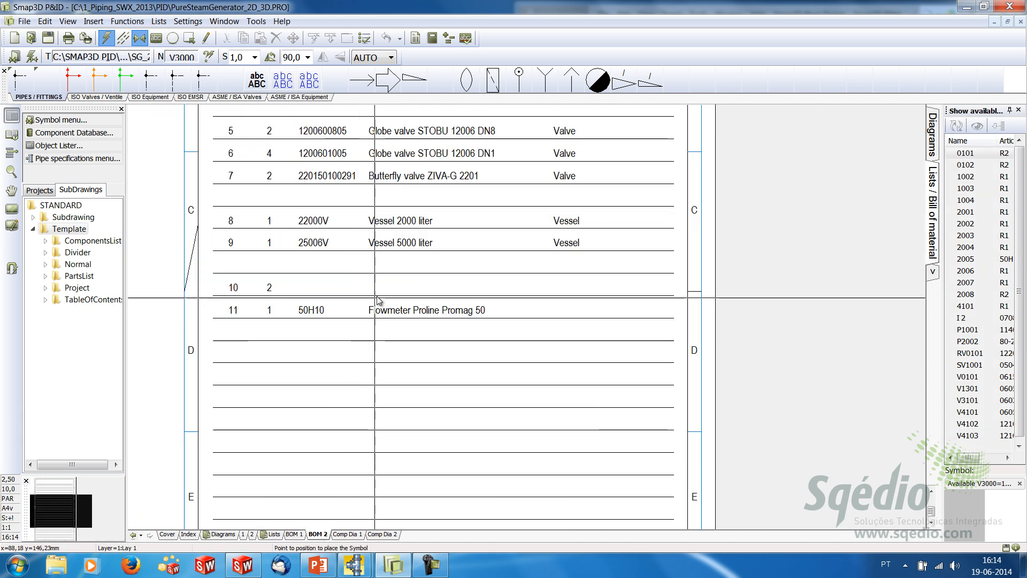
pyautogui.click(420, 308)
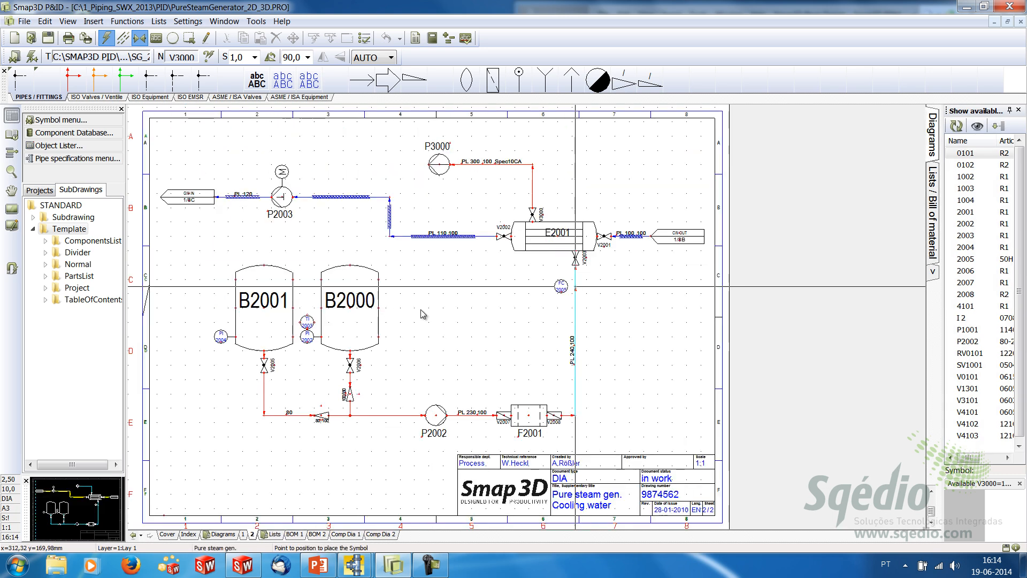
pyautogui.scroll(5, 569, 286)
pyautogui.scroll(-5, 434, 320)
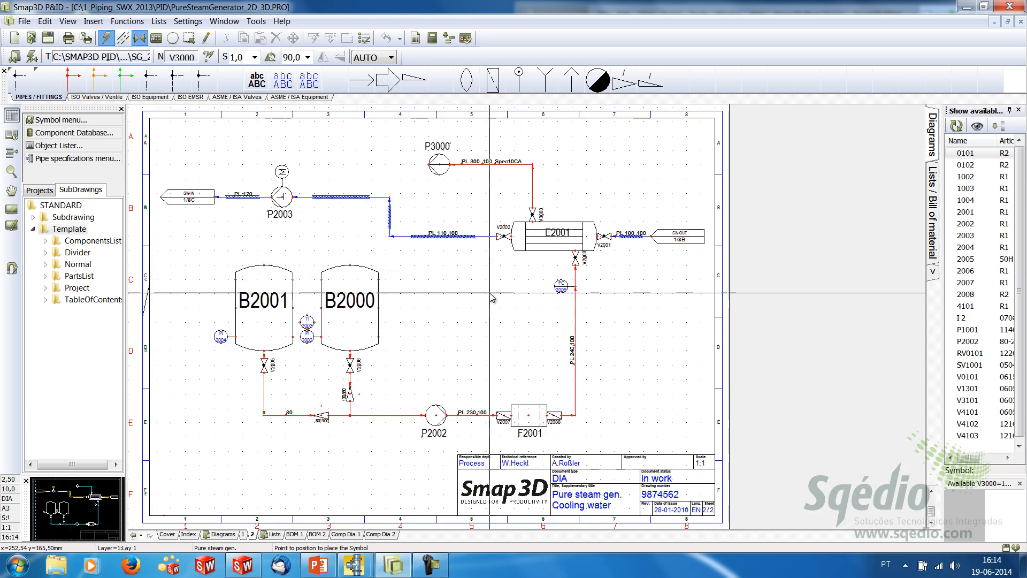
pyautogui.click(317, 534)
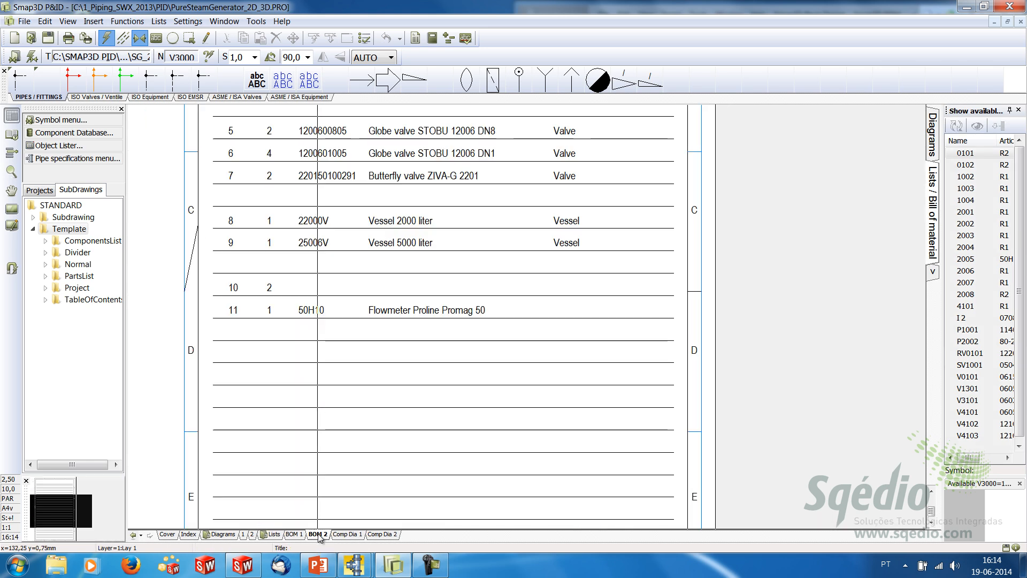
pyautogui.scroll(-4, 350, 323)
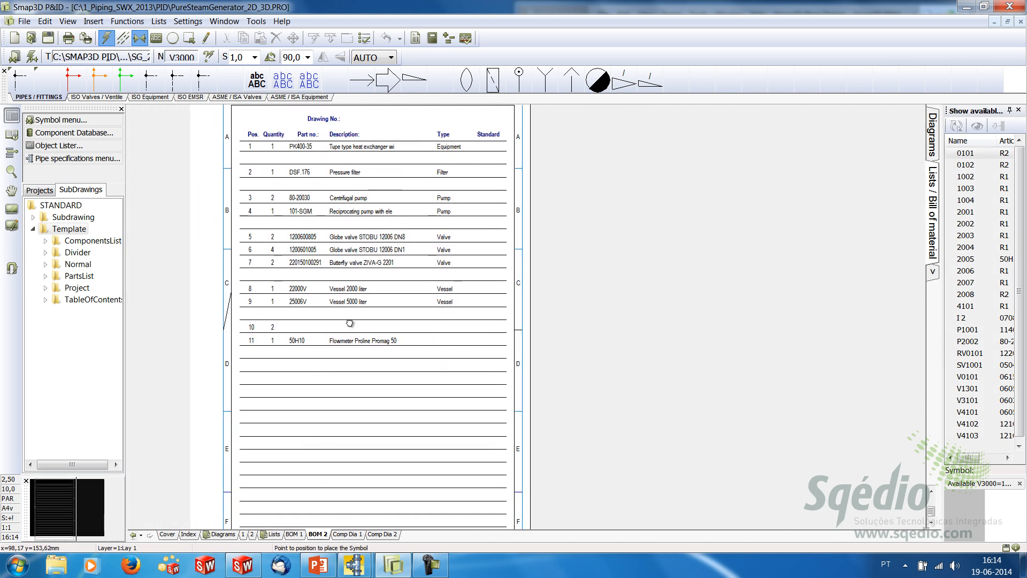
pyautogui.moveTo(350, 323); pyautogui.dragTo(377, 322, button='middle')
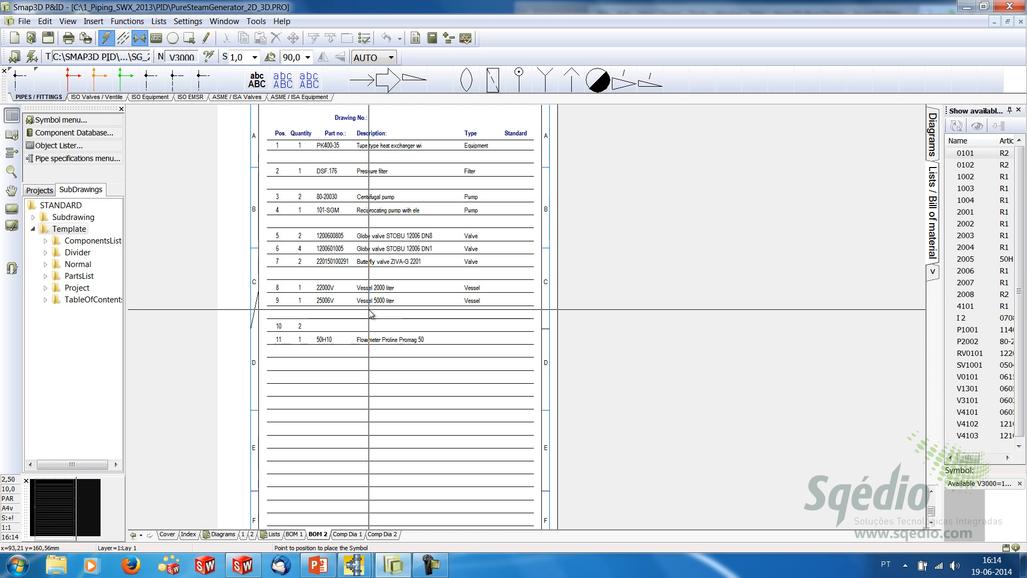
# Insert a new parts list page after BOM 2 based on the EN_PartsList_PID template.
pyautogui.click(93, 21)
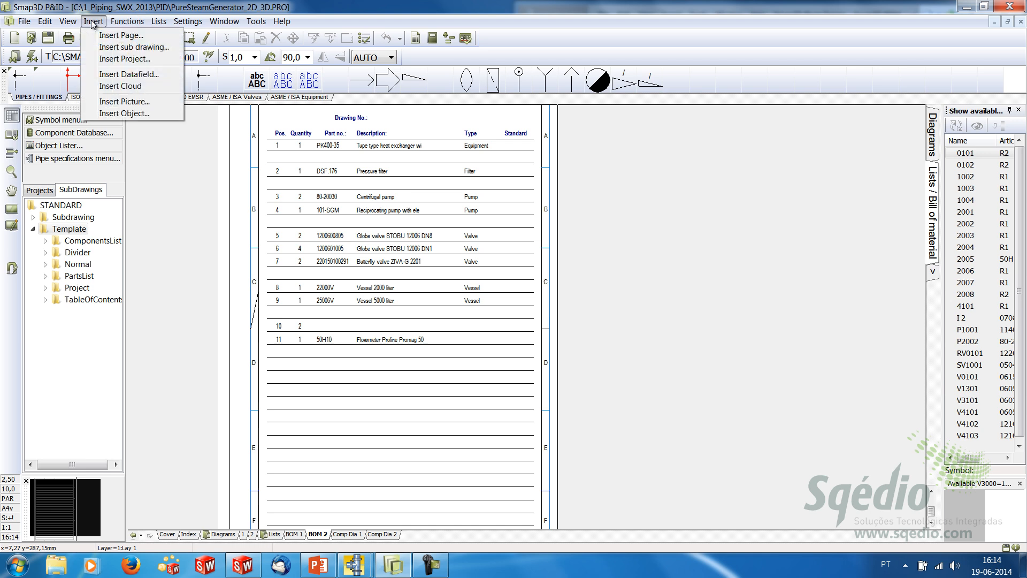
pyautogui.click(114, 35)
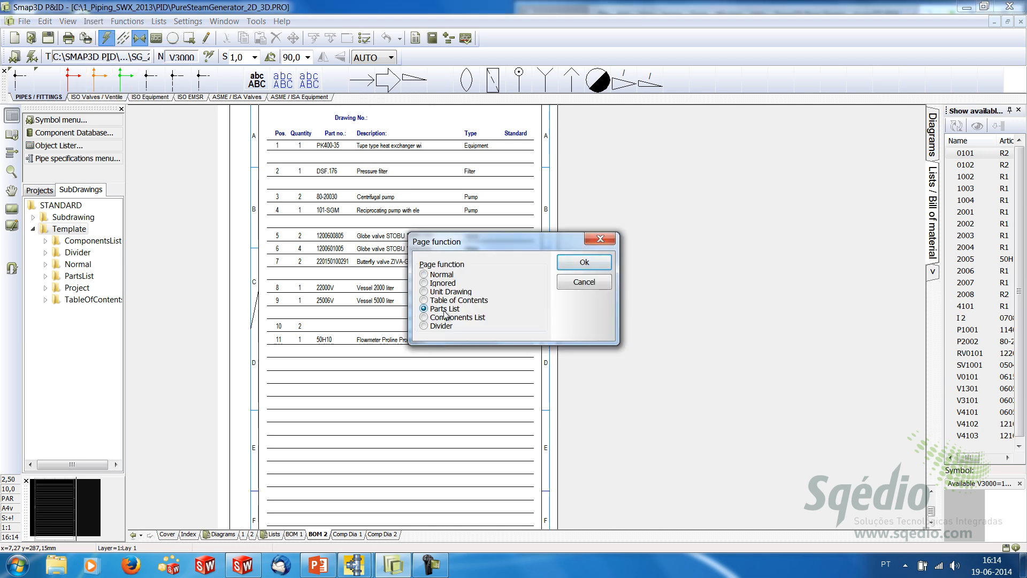
pyautogui.click(606, 268)
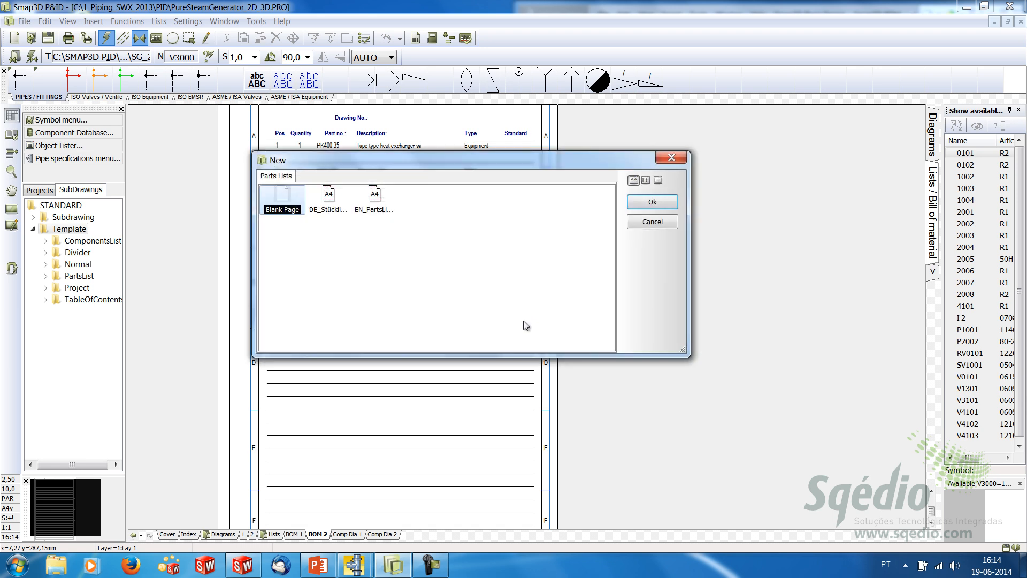
pyautogui.click(369, 201)
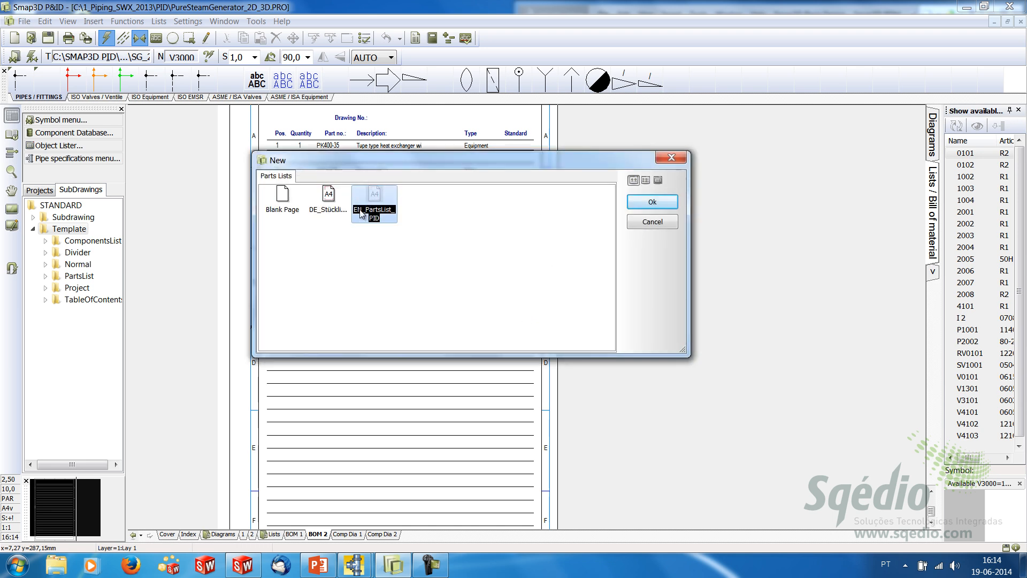
pyautogui.click(632, 203)
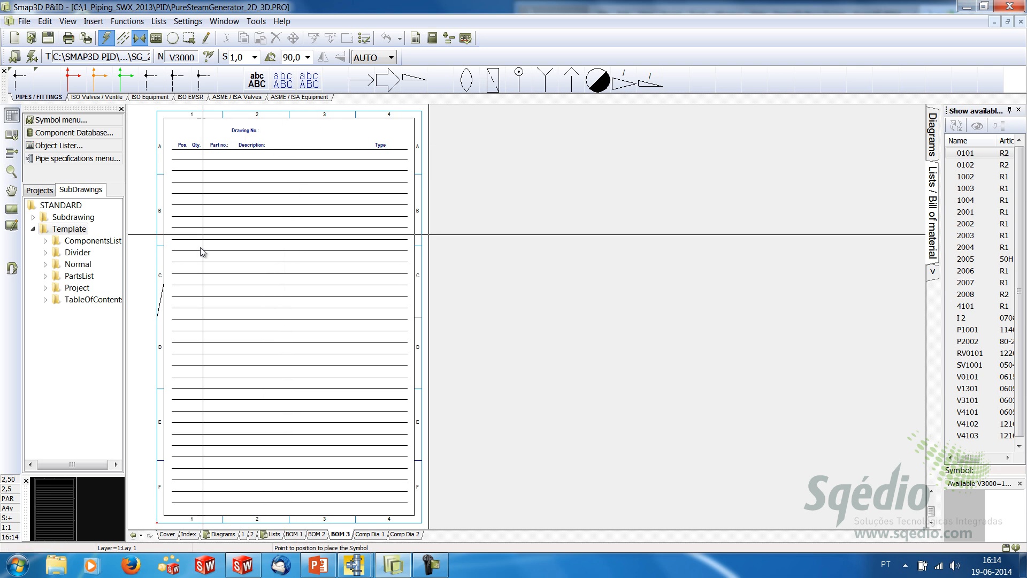
# Limit the new BOM 3 parts list to diagram page 2 by setting both its from page and to page to 2.
pyautogui.rightClick(278, 227)
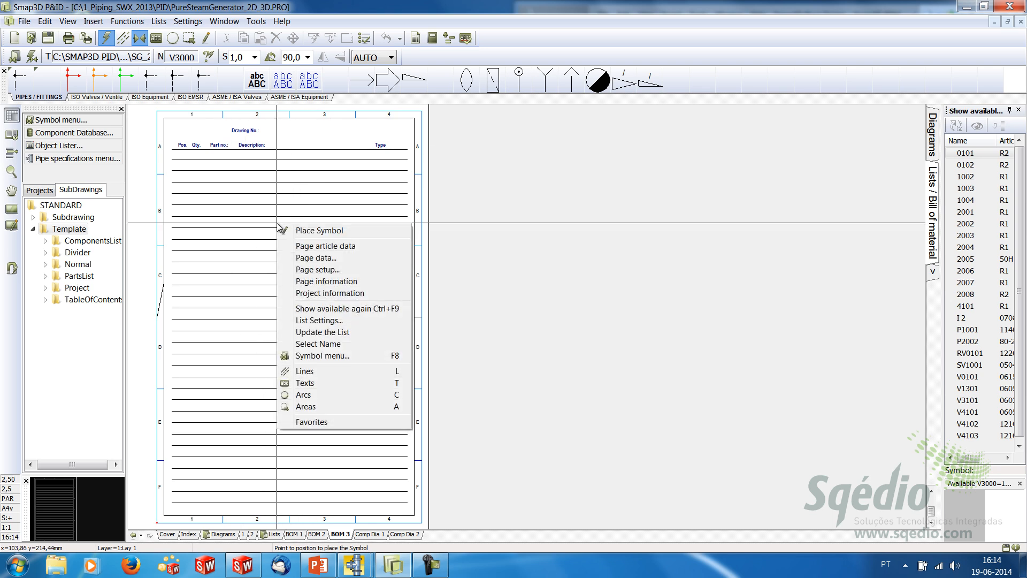
pyautogui.click(311, 320)
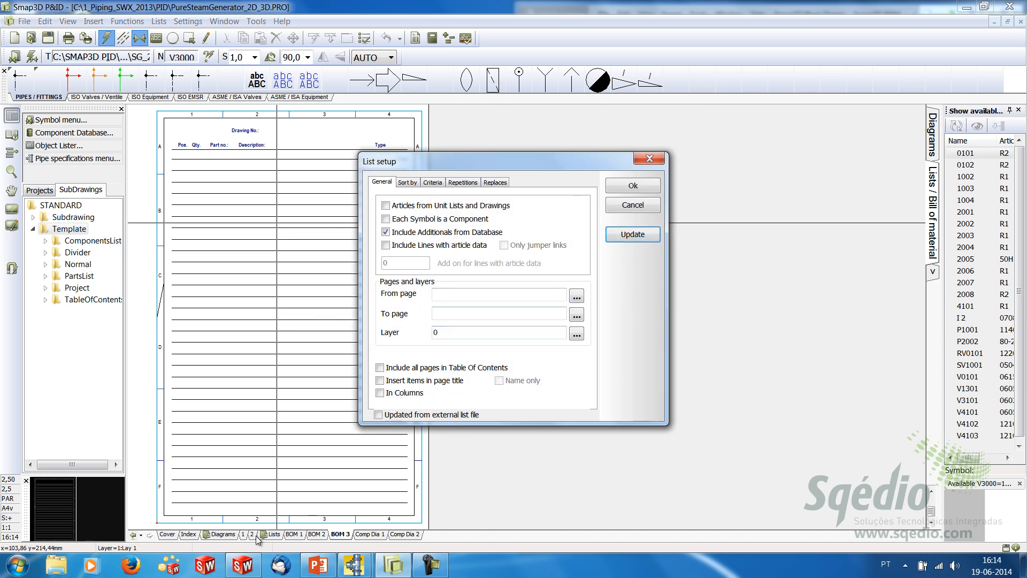
pyautogui.click(575, 299)
pyautogui.click(336, 192)
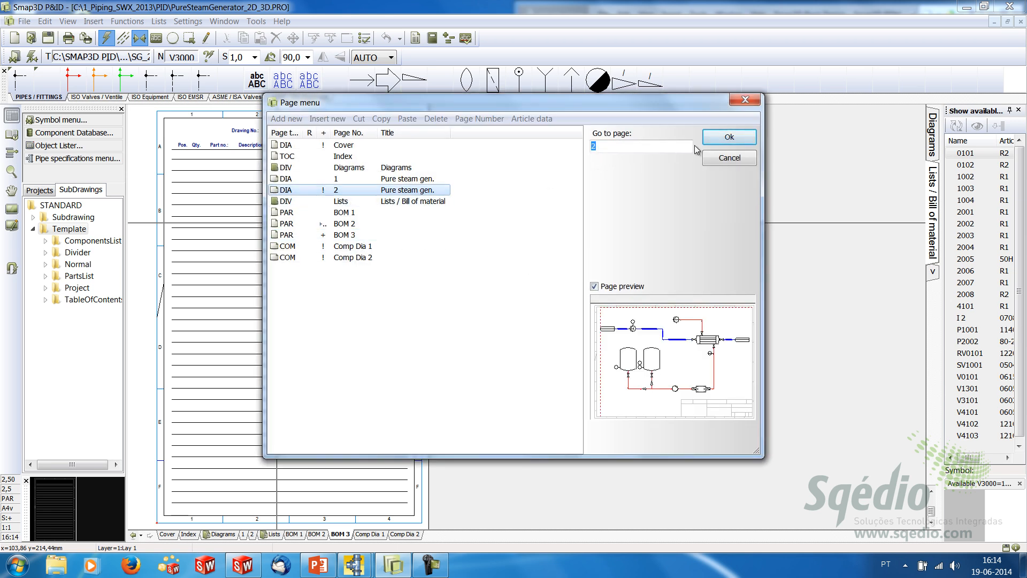
pyautogui.click(717, 138)
pyautogui.click(576, 317)
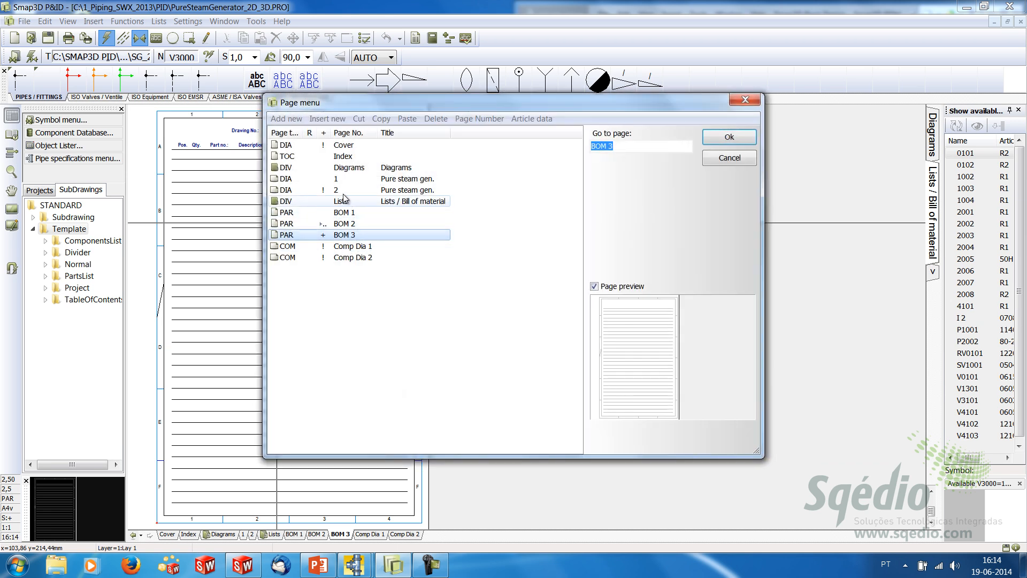
pyautogui.click(375, 190)
pyautogui.click(727, 141)
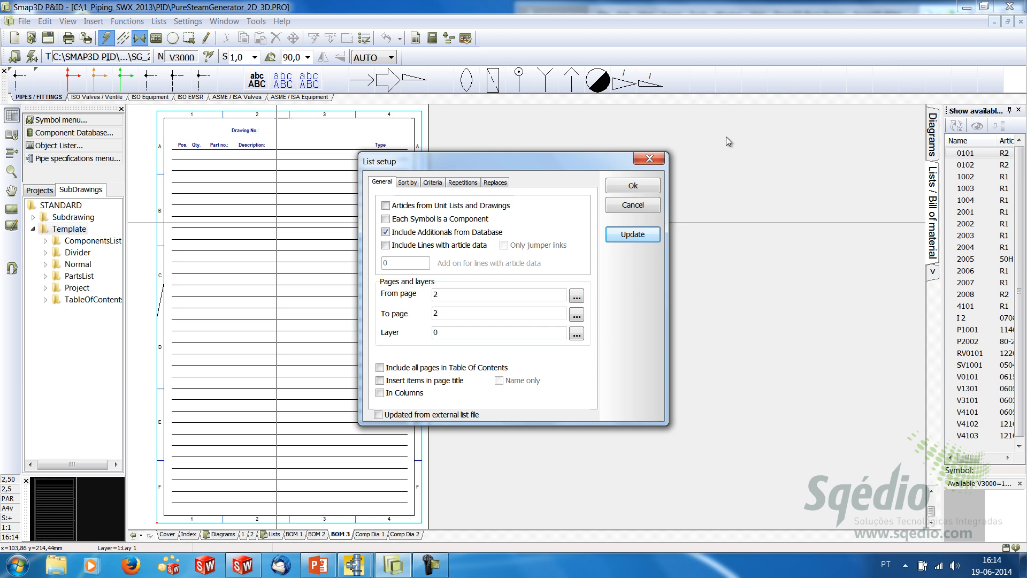
pyautogui.click(638, 189)
# Update the parts list on page BOM 3 and inspect its component entries and descriptions.
pyautogui.rightClick(284, 265)
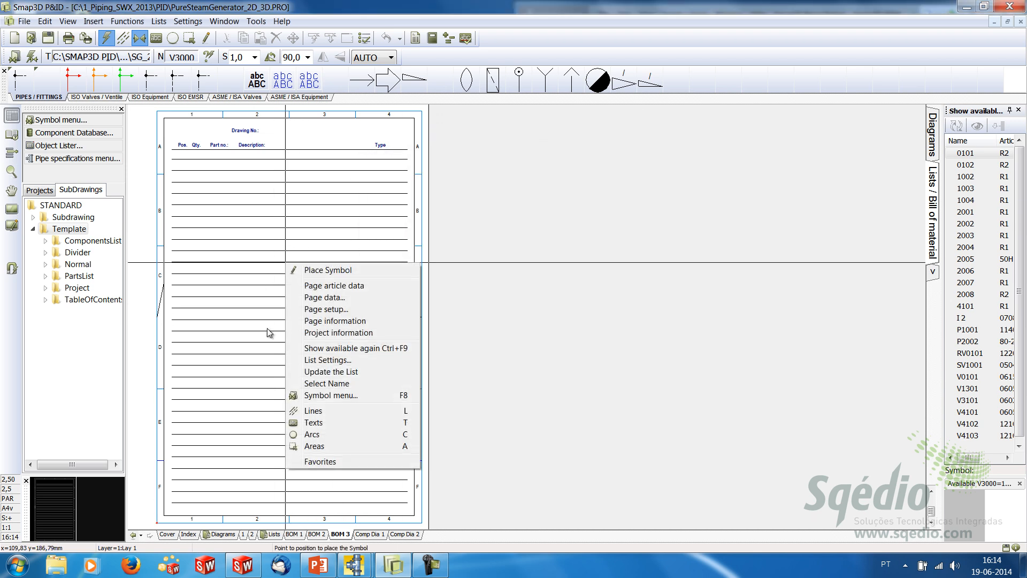
pyautogui.click(338, 374)
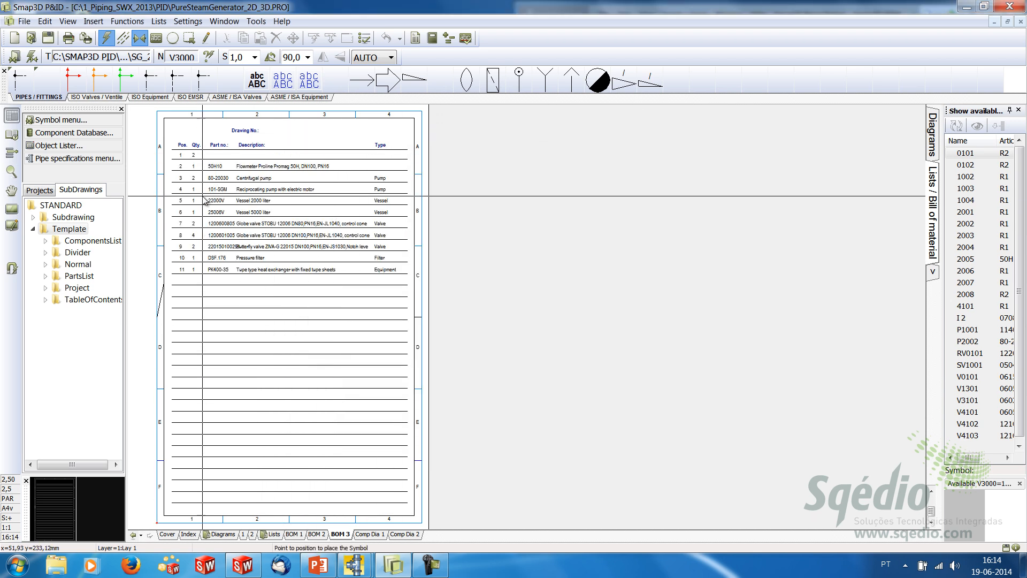
pyautogui.scroll(2, 203, 200)
pyautogui.moveTo(440, 327); pyautogui.dragTo(472, 302, button='middle')
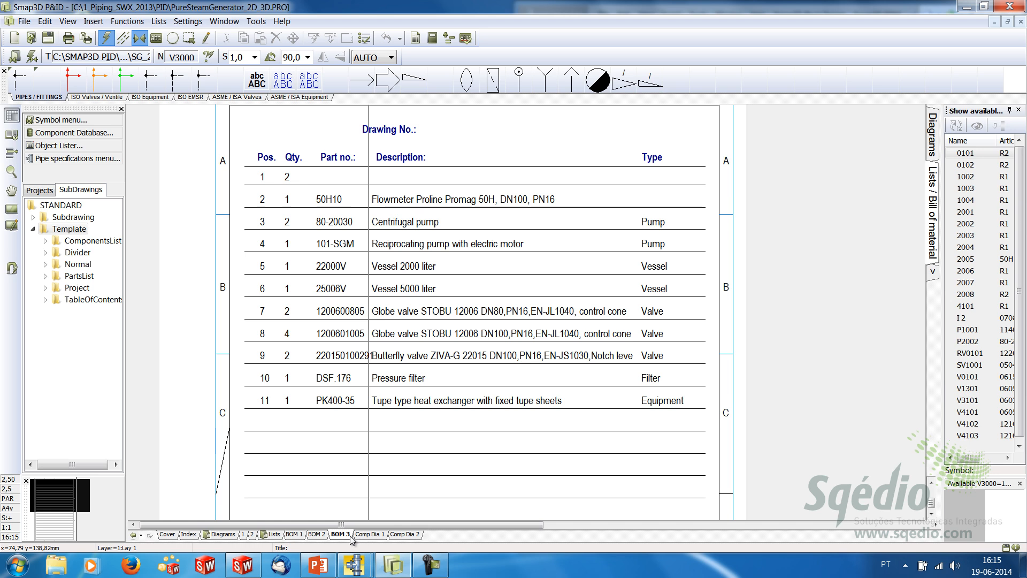
# Insert a divider page named Compon. Lists after BOM 3, based on the EN_Tab_Ch... template.
pyautogui.click(94, 22)
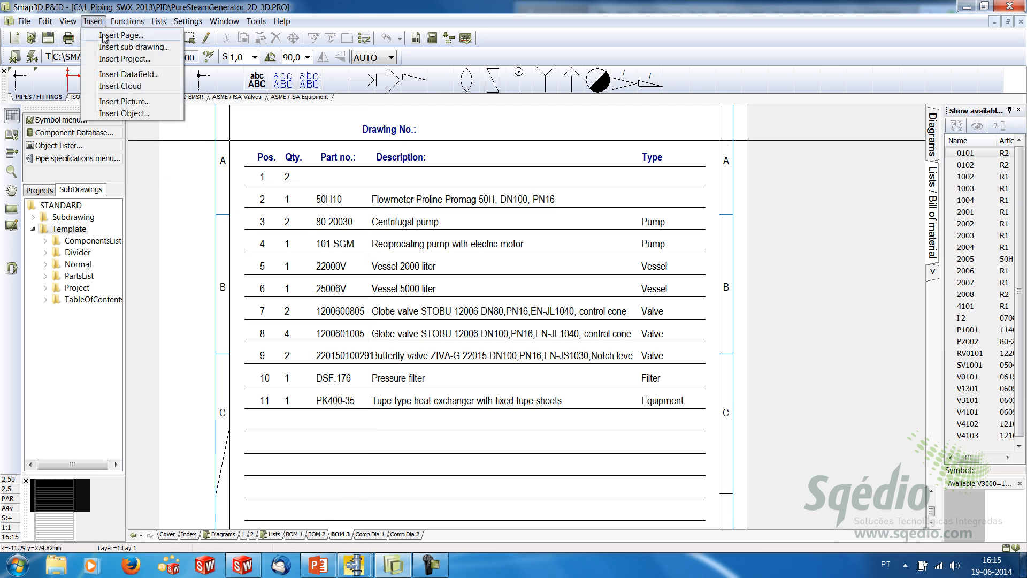
pyautogui.click(104, 36)
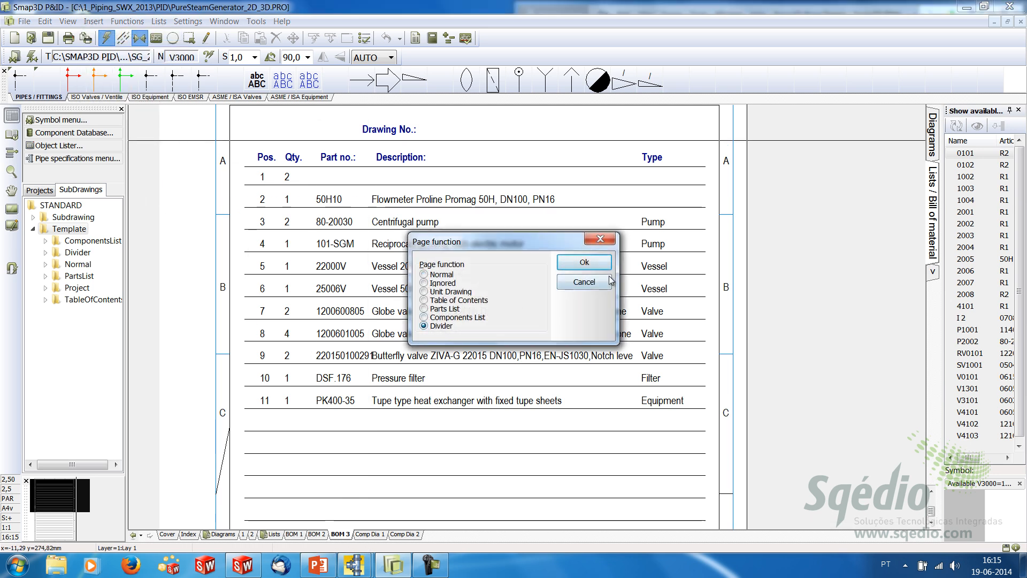
pyautogui.click(583, 263)
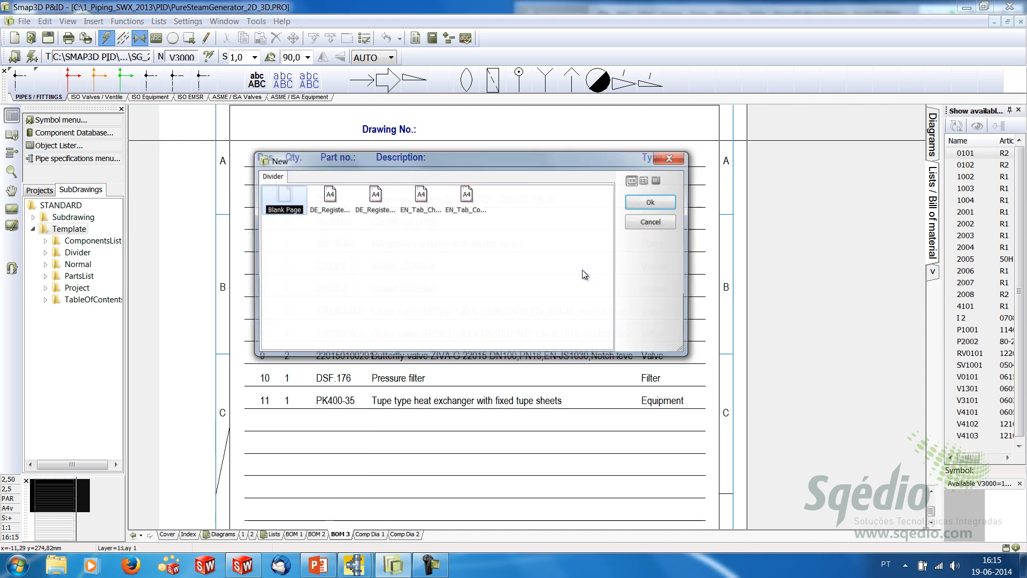
pyautogui.click(420, 195)
pyautogui.click(652, 202)
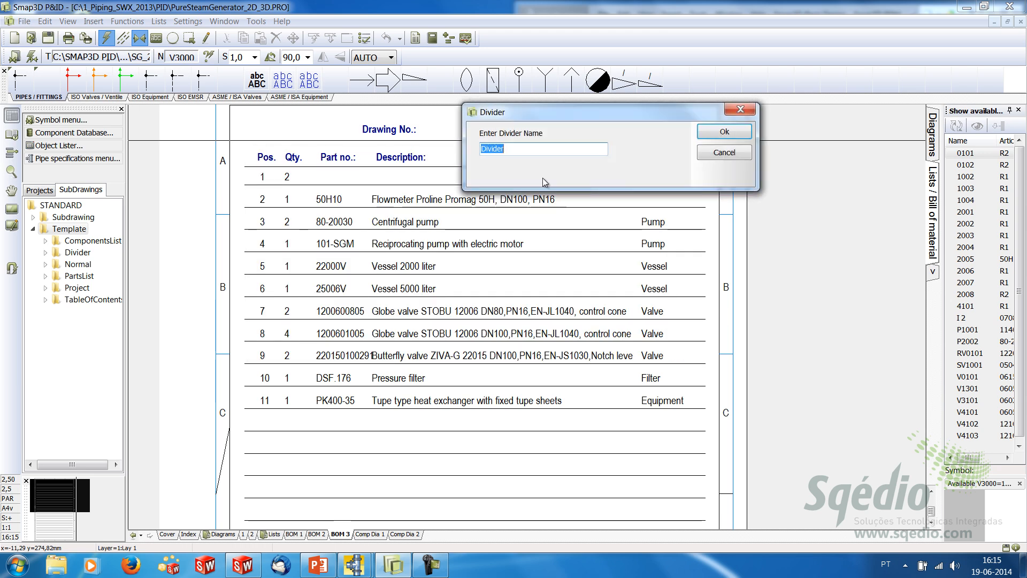
pyautogui.write('Compon. Lists')
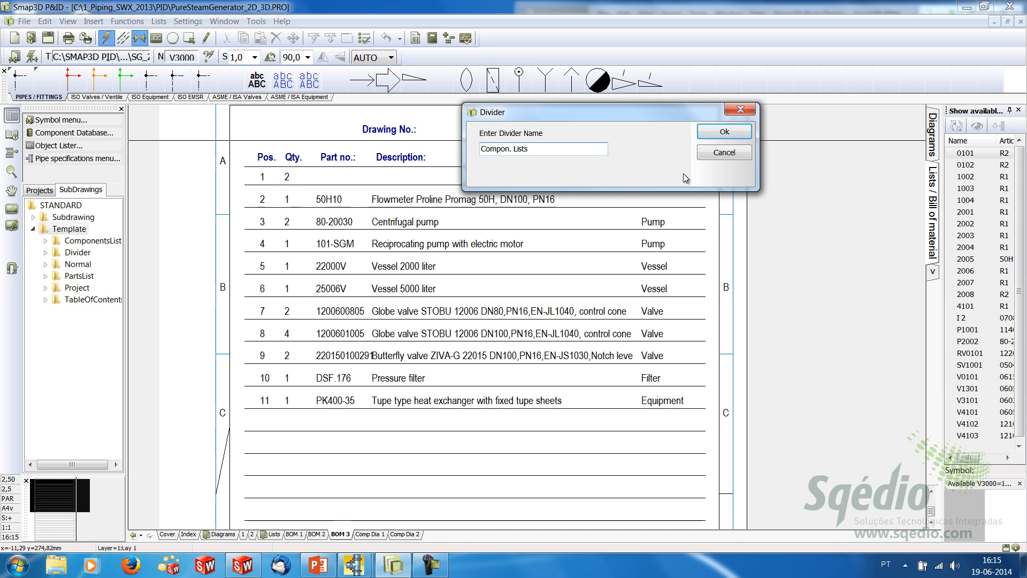
pyautogui.click(725, 132)
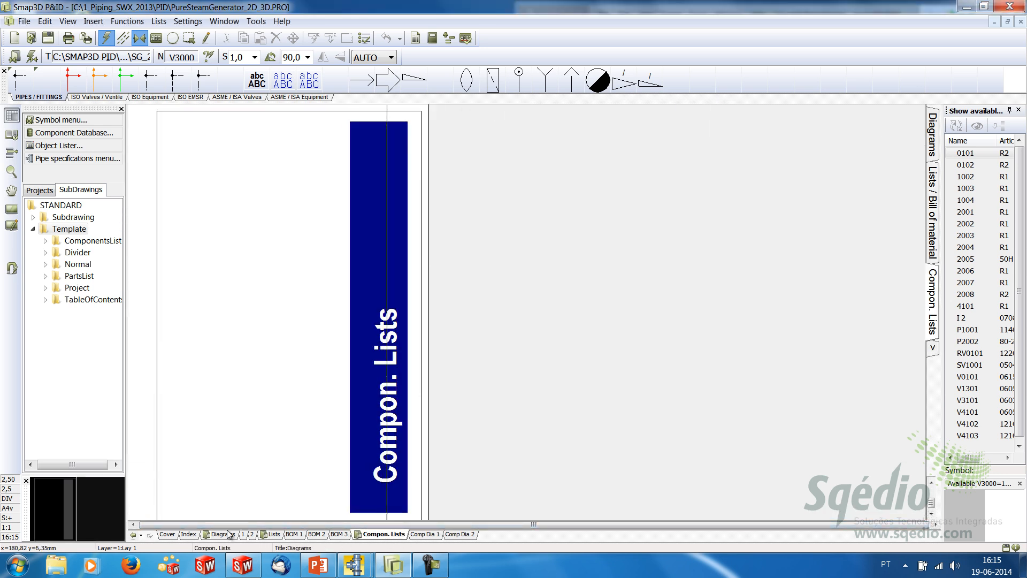
# Update the table of contents on the Index page to include the new Compon. Lists divider.
pyautogui.click(190, 534)
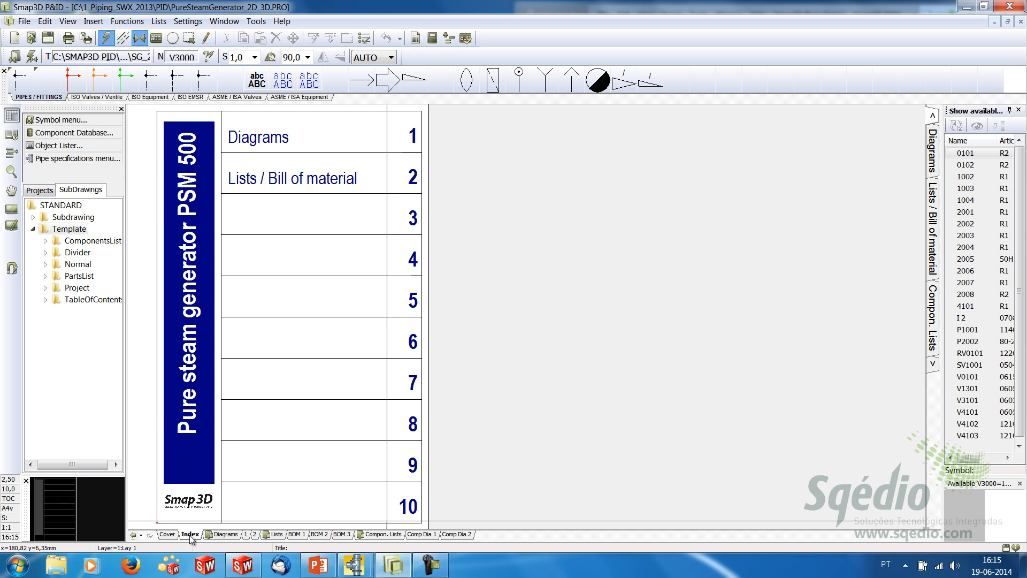
pyautogui.rightClick(272, 221)
pyautogui.click(313, 332)
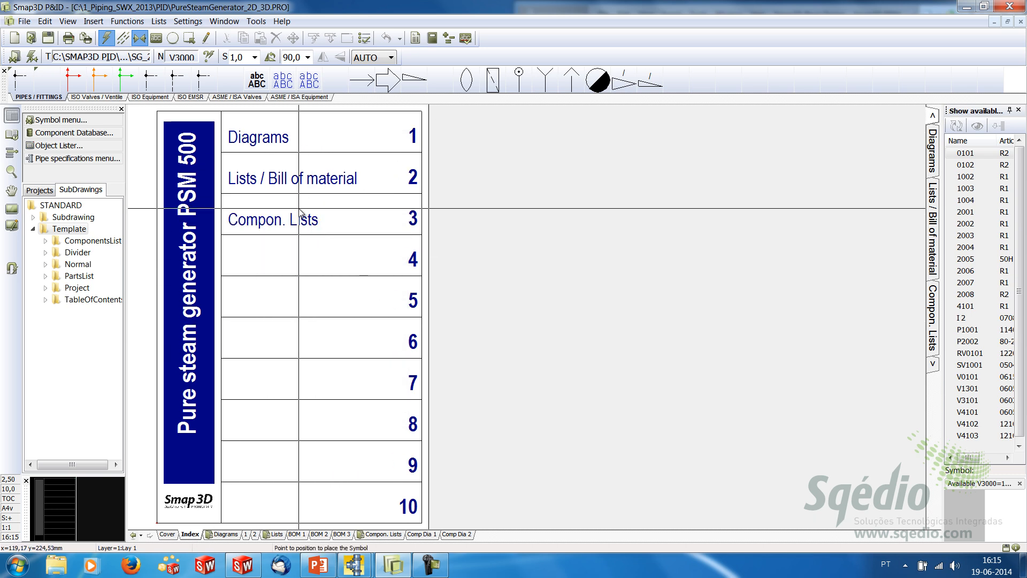
# Follow the Lists / Bill of material and Compon. Lists links from the Index page to their dividers.
pyautogui.click(294, 176)
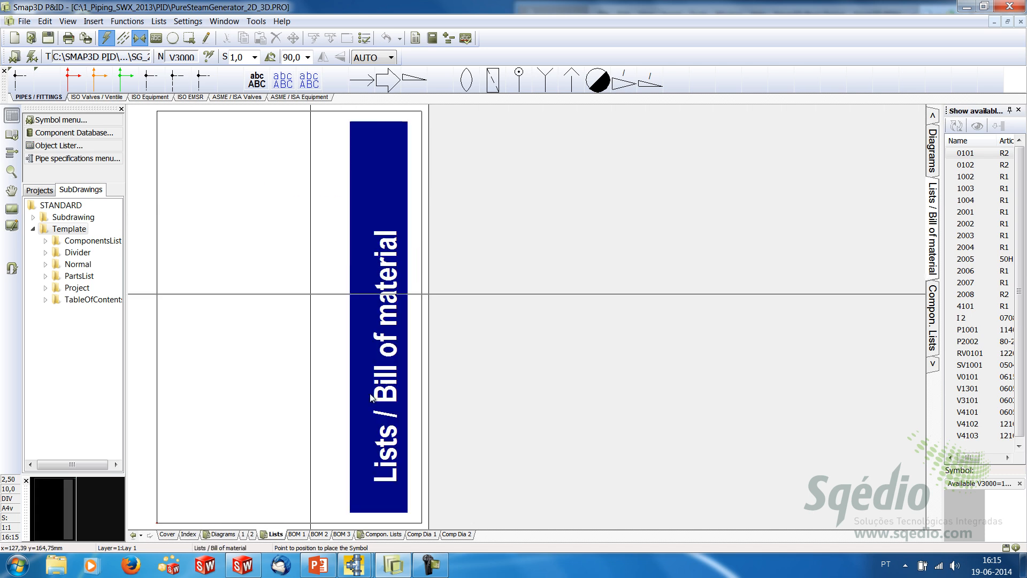
pyautogui.click(188, 534)
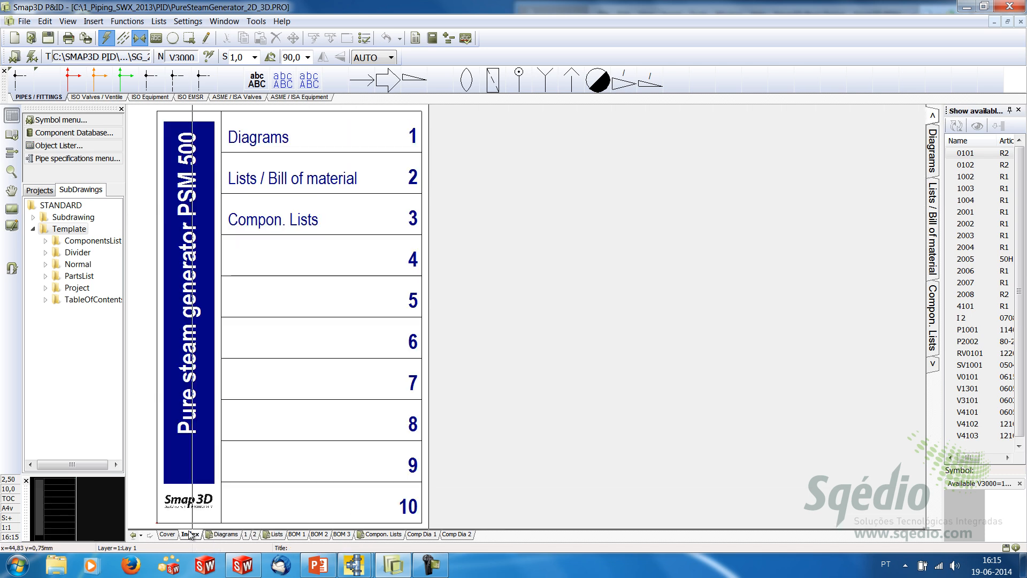
pyautogui.click(281, 214)
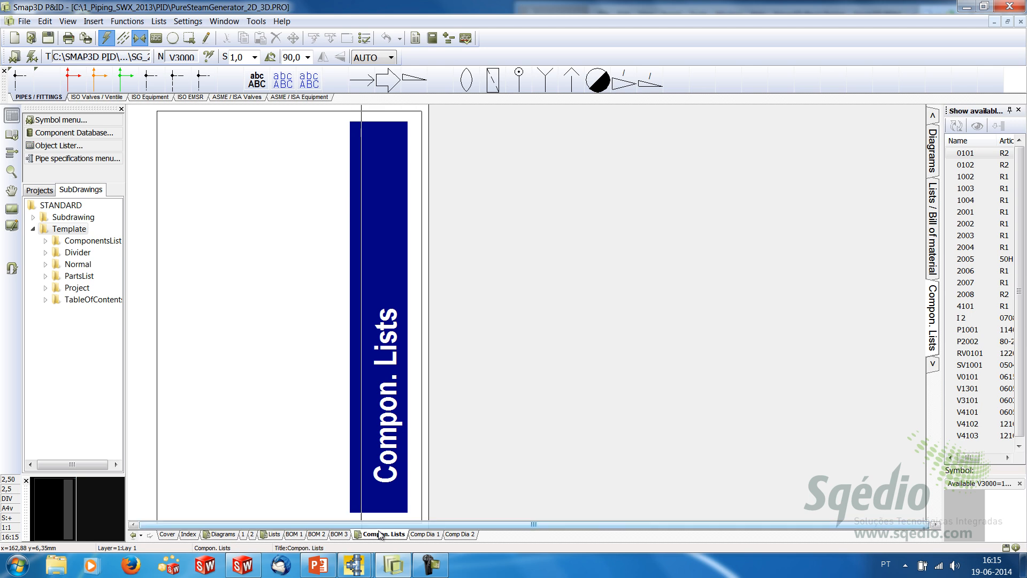
# Examine the component names, types, manufacturers, descriptions and positions on component list pages Comp Dia 1 and Comp Dia 2.
pyautogui.click(422, 534)
pyautogui.scroll(3, 436, 315)
pyautogui.scroll(8, 436, 315)
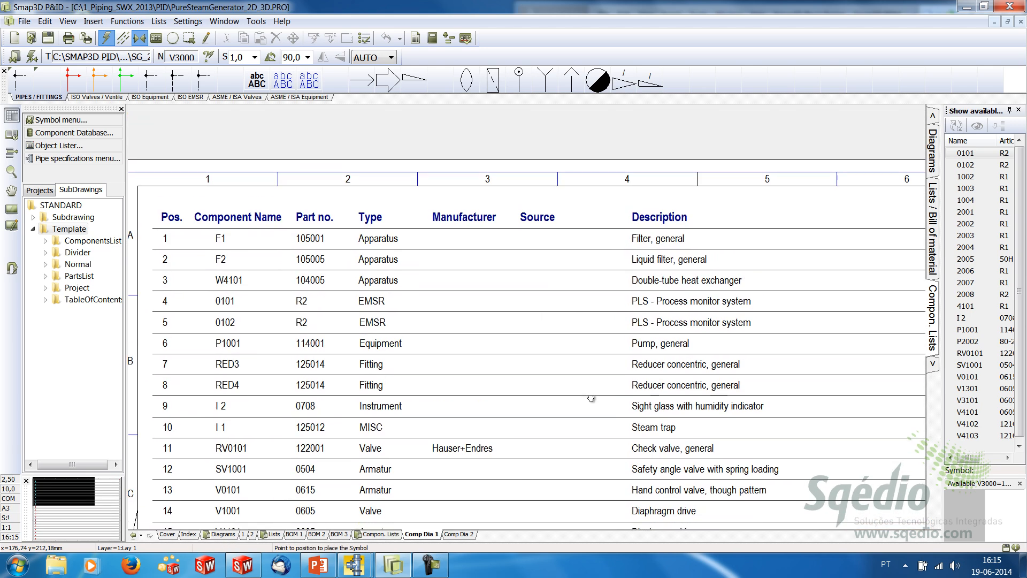
pyautogui.scroll(-1, 591, 398)
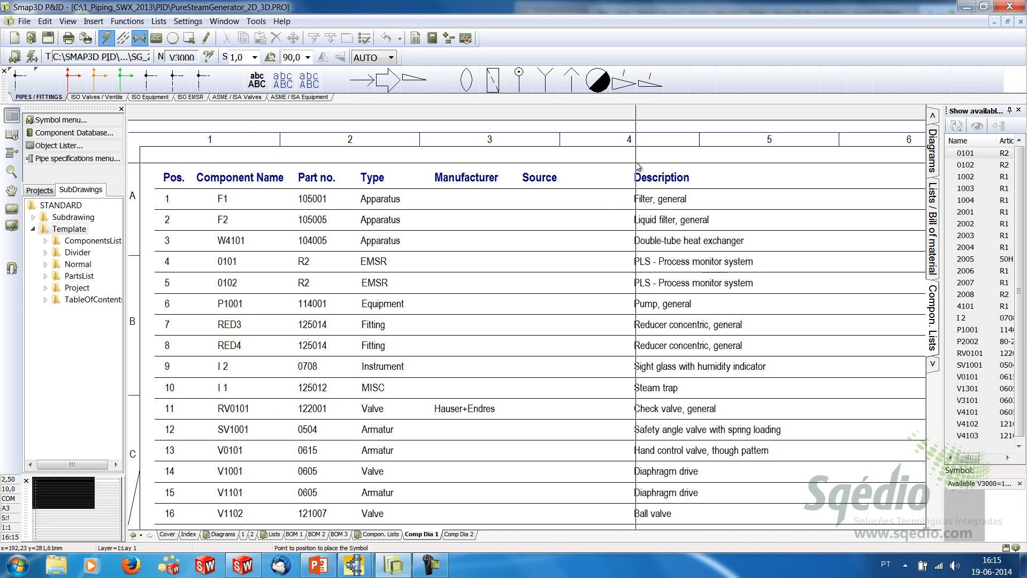
pyautogui.scroll(1, 741, 321)
pyautogui.moveTo(737, 313); pyautogui.dragTo(535, 310, button='middle')
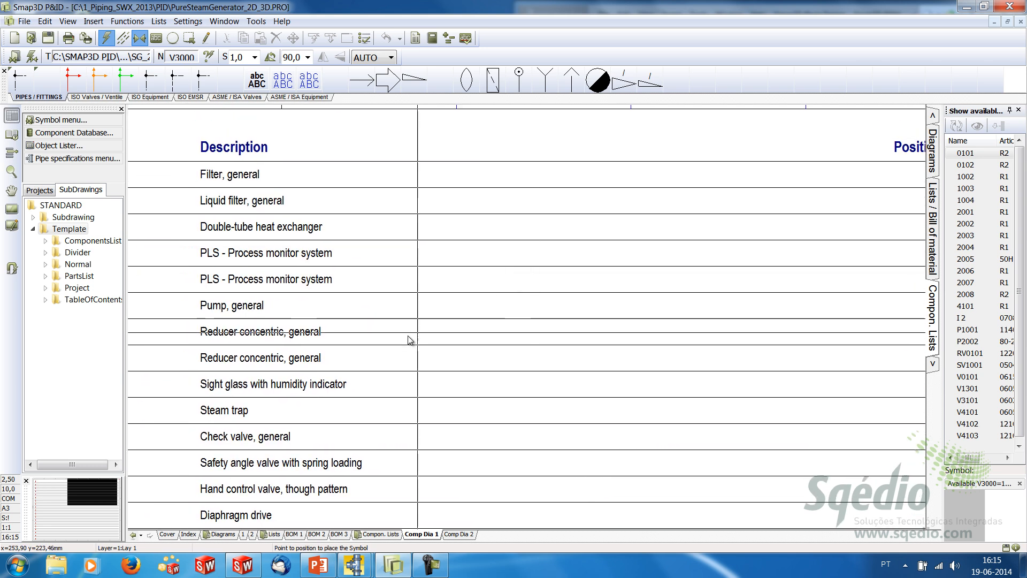
pyautogui.click(455, 534)
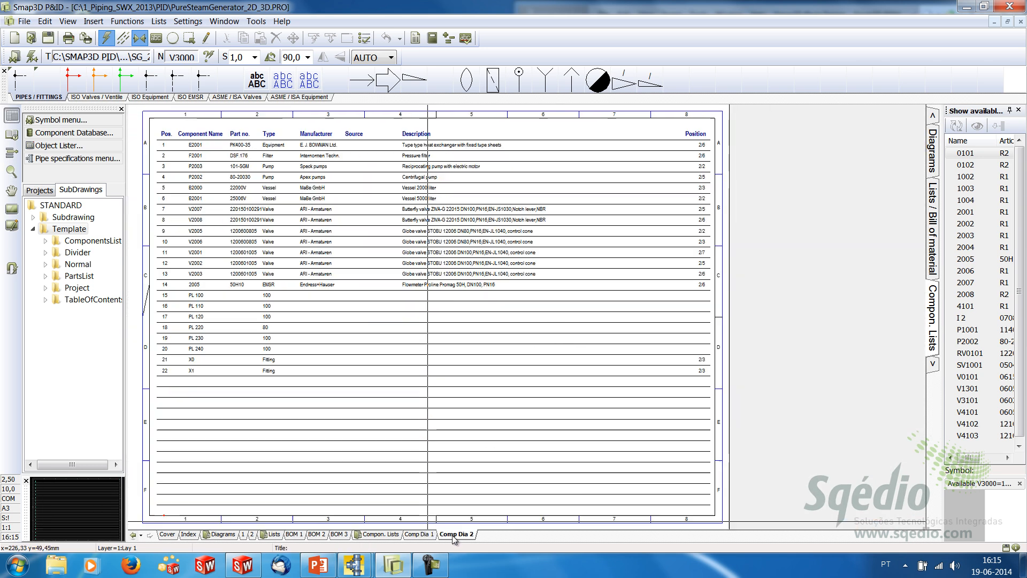
pyautogui.scroll(2, 299, 300)
pyautogui.moveTo(452, 278); pyautogui.dragTo(411, 410, button='middle')
pyautogui.scroll(-1, 499, 319)
pyautogui.moveTo(519, 309); pyautogui.dragTo(493, 317, button='middle')
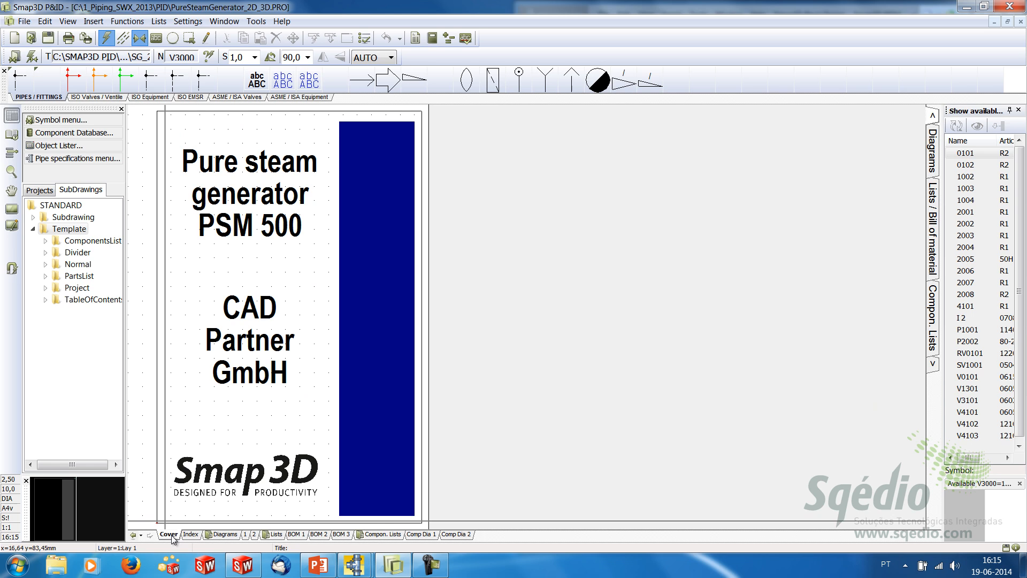
# Change the project data to title Pure steam generator PSM 550, customer Sqédio SA and city Porto.
pyautogui.click(168, 534)
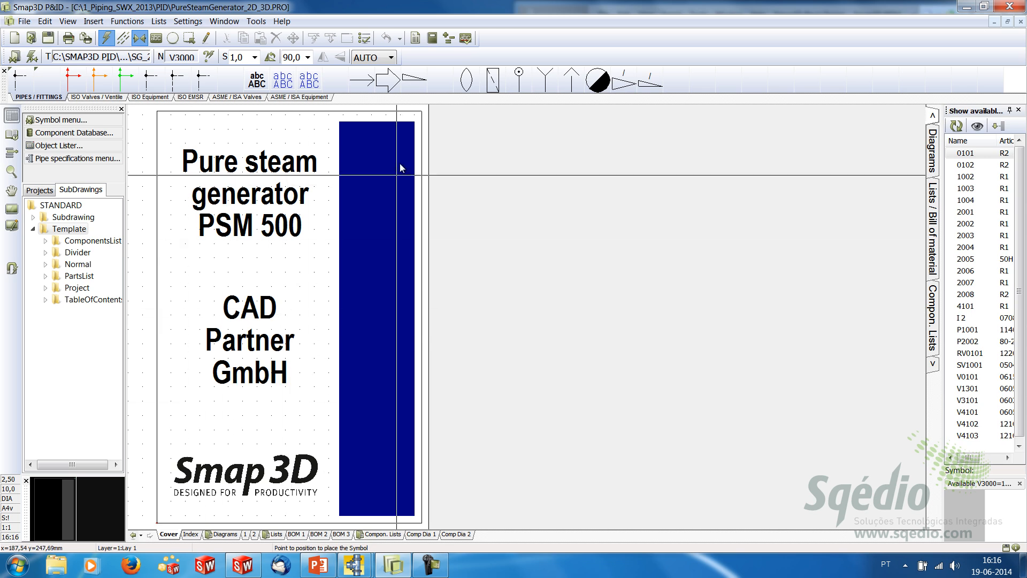
pyautogui.click(431, 39)
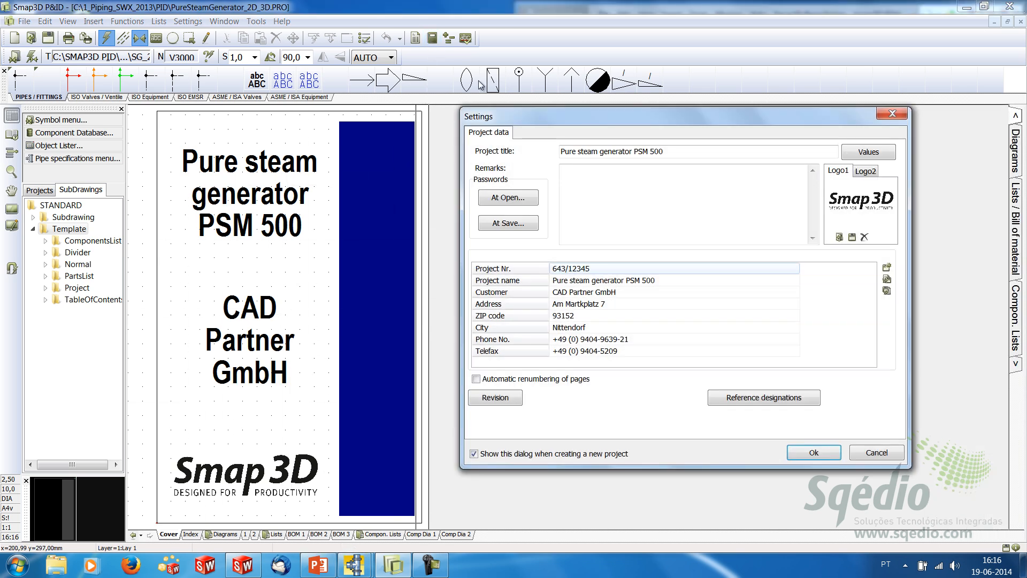
pyautogui.moveTo(653, 154); pyautogui.dragTo(692, 154)
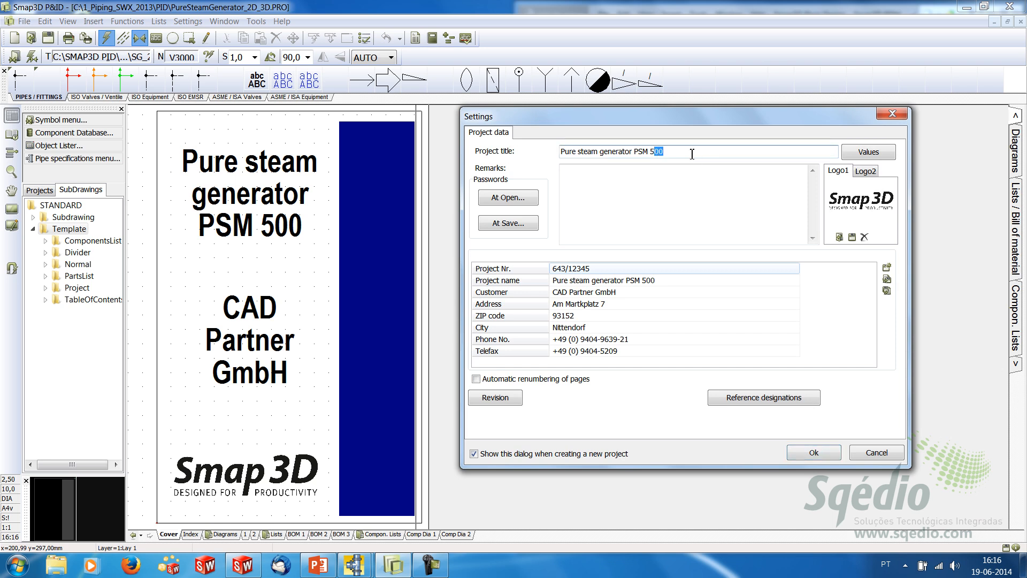
pyautogui.click(630, 292)
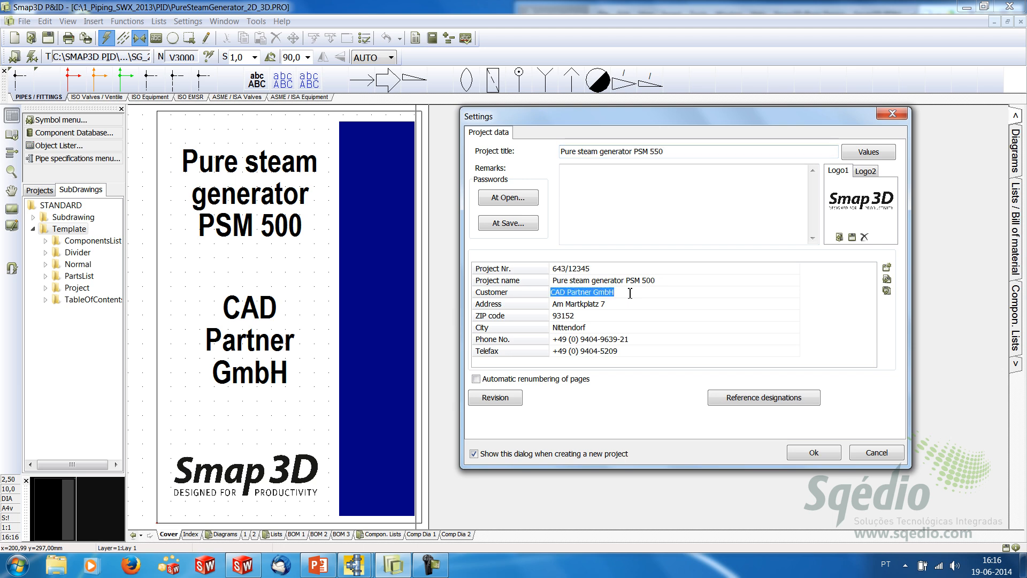
pyautogui.write('Sqédio S')
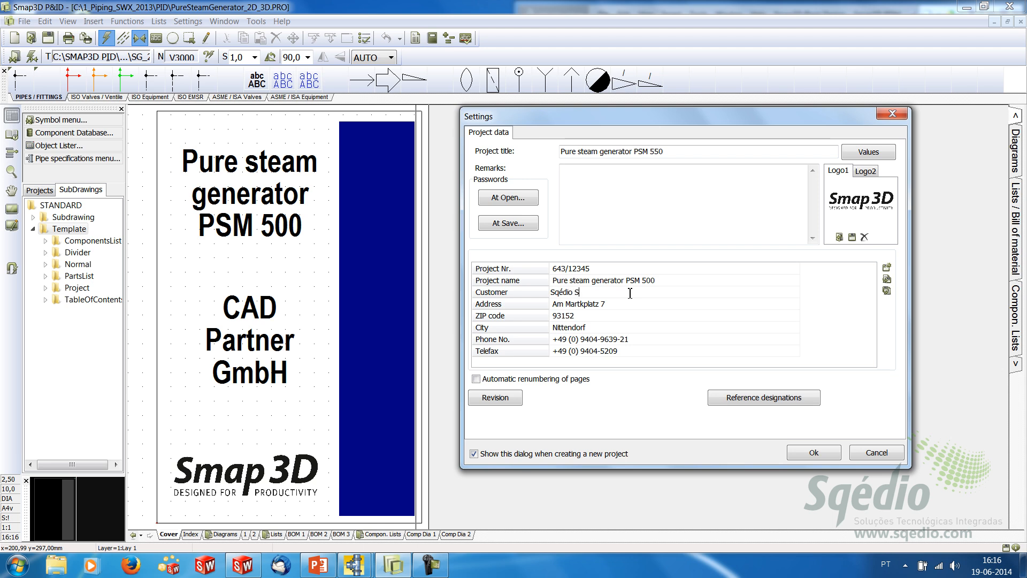
pyautogui.click(603, 328)
pyautogui.write('Porto')
pyautogui.click(824, 453)
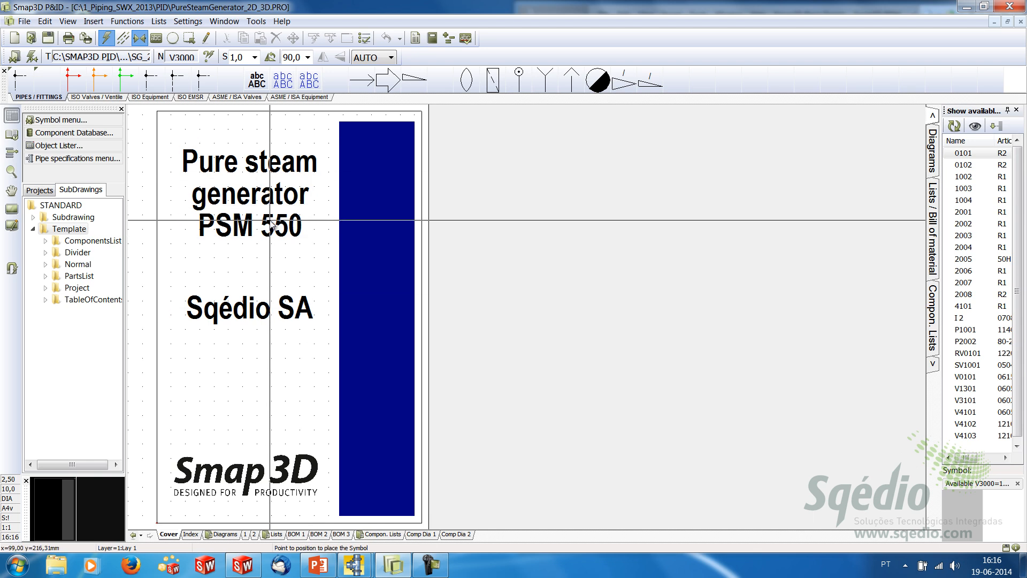
# Review the Index page, the Diagrams divider and diagram pages 1 and 2.
pyautogui.click(188, 534)
pyautogui.click(235, 534)
pyautogui.click(248, 535)
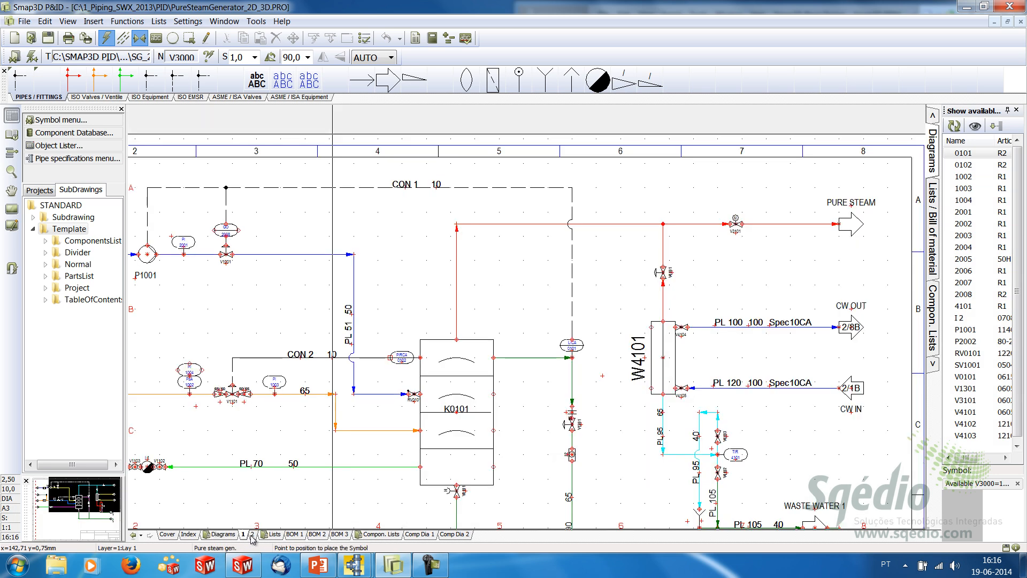
pyautogui.click(257, 534)
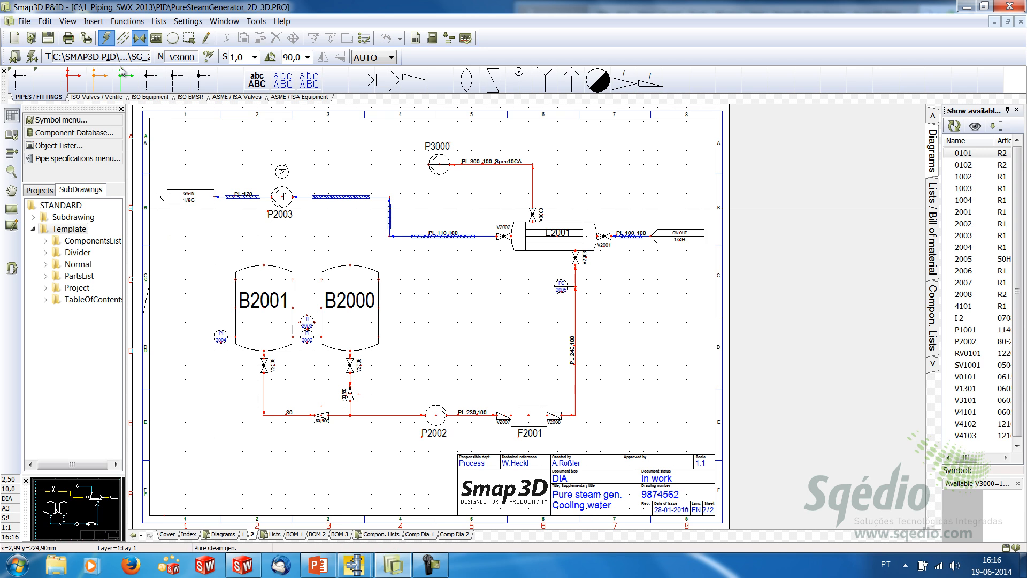
# Export the project to the Desktop as PureSteamGenerator_2D_3D in PDF format, replacing the existing file and keeping the preset export options.
pyautogui.click(26, 22)
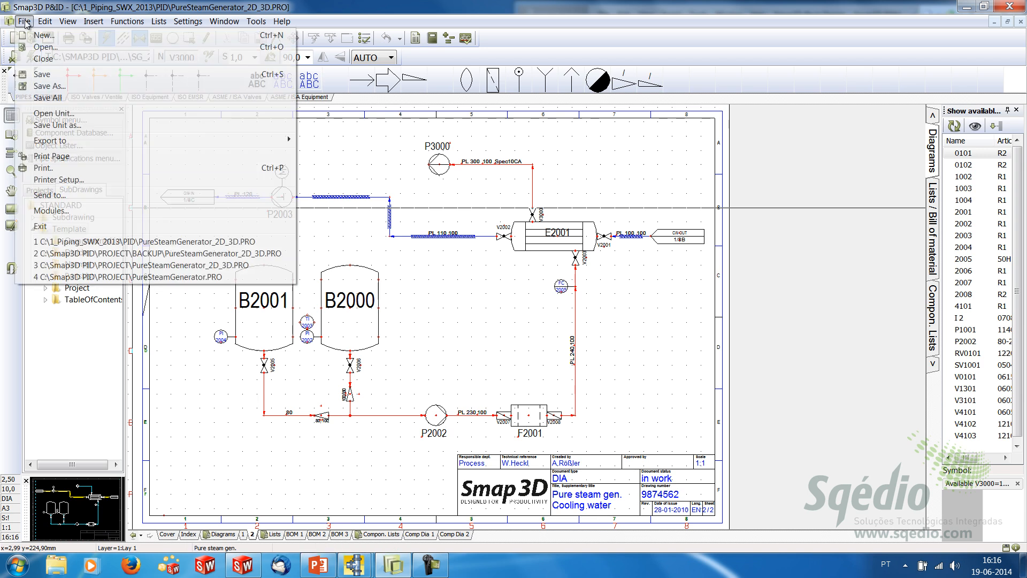
pyautogui.click(50, 86)
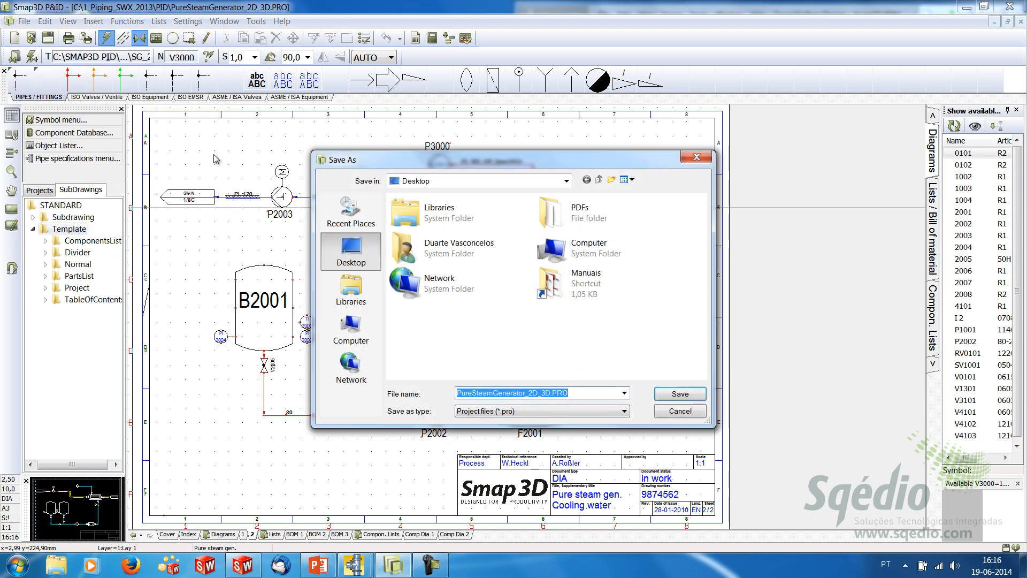
pyautogui.click(569, 410)
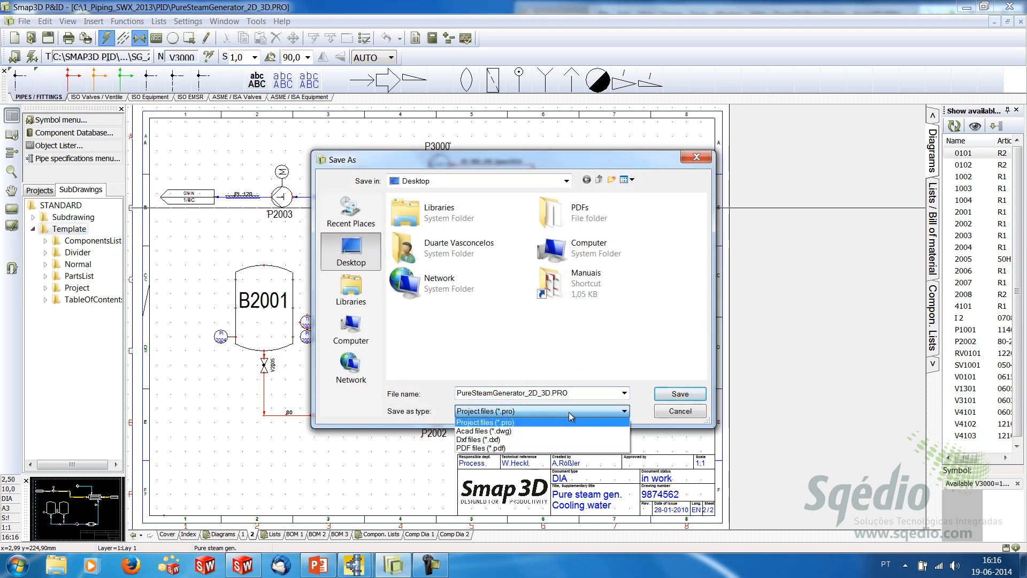
pyautogui.click(505, 449)
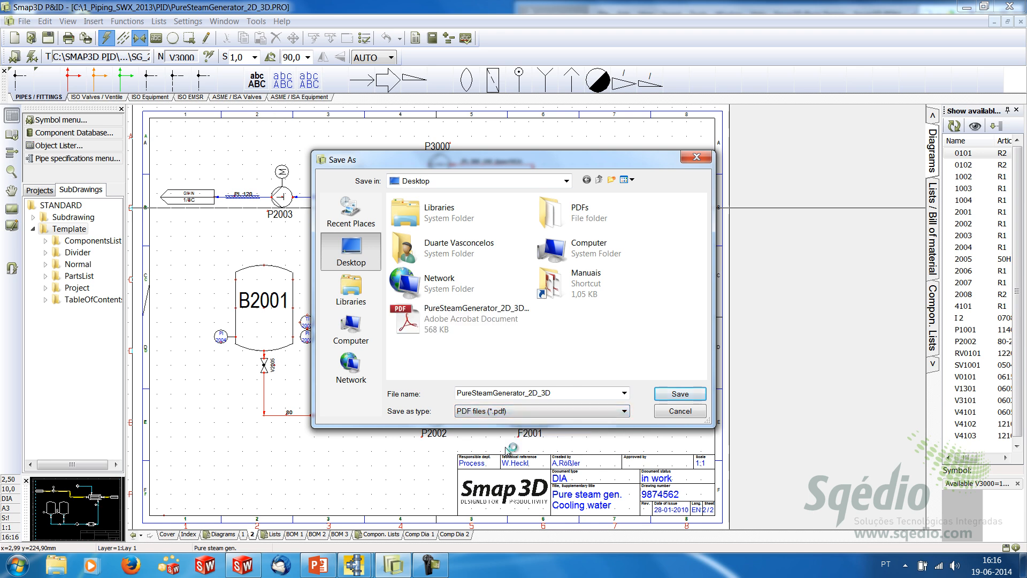
pyautogui.click(679, 395)
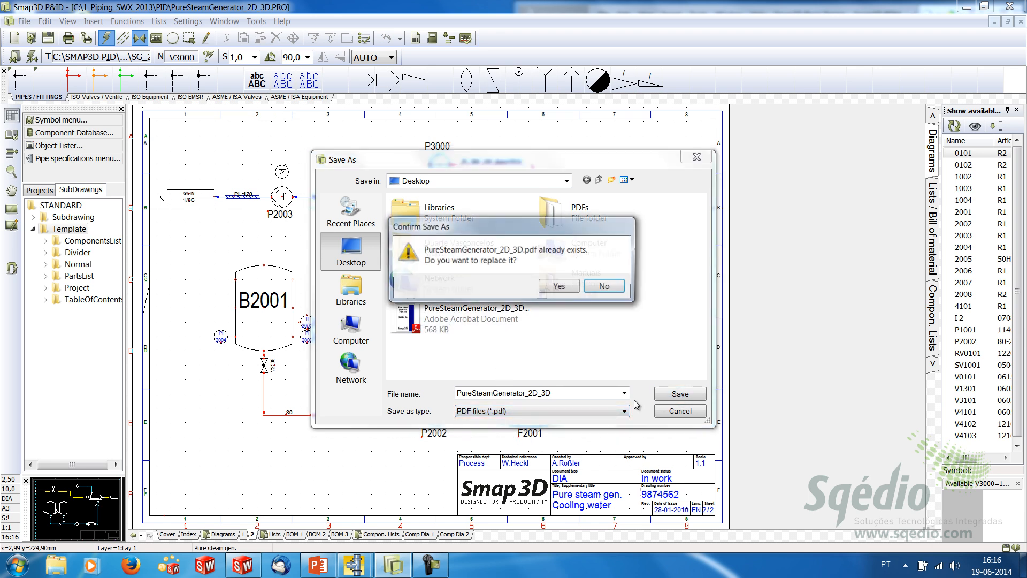
pyautogui.click(561, 287)
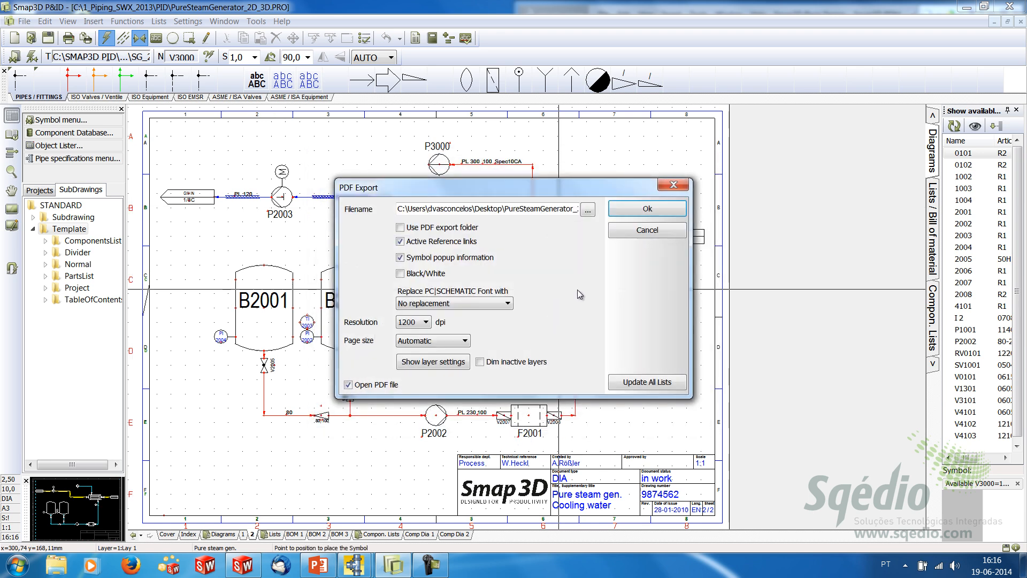
pyautogui.click(615, 209)
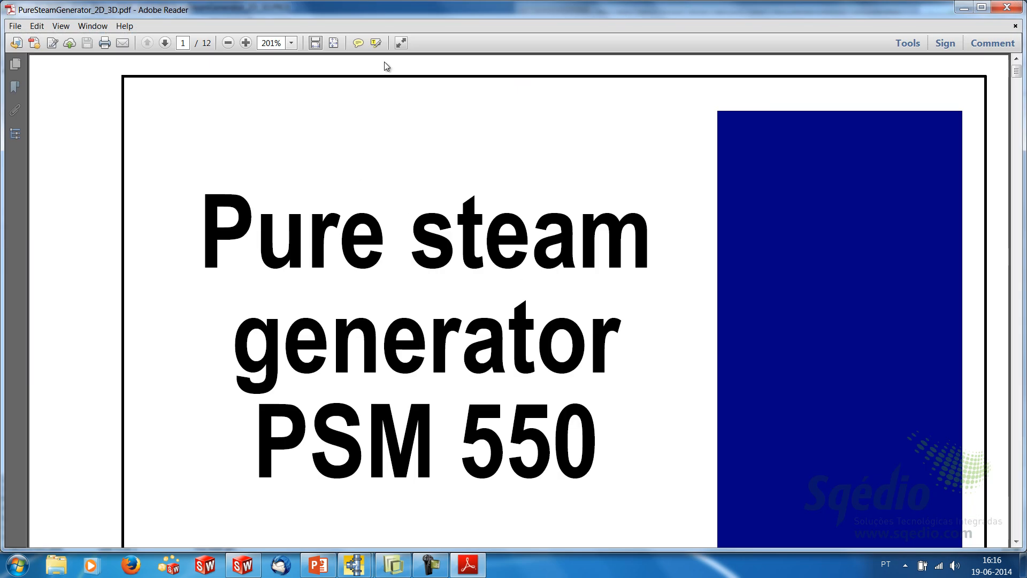
# Fit whole pages of the PDF in Adobe Reader and follow the index's Diagrams link through to the first diagram.
pyautogui.click(333, 44)
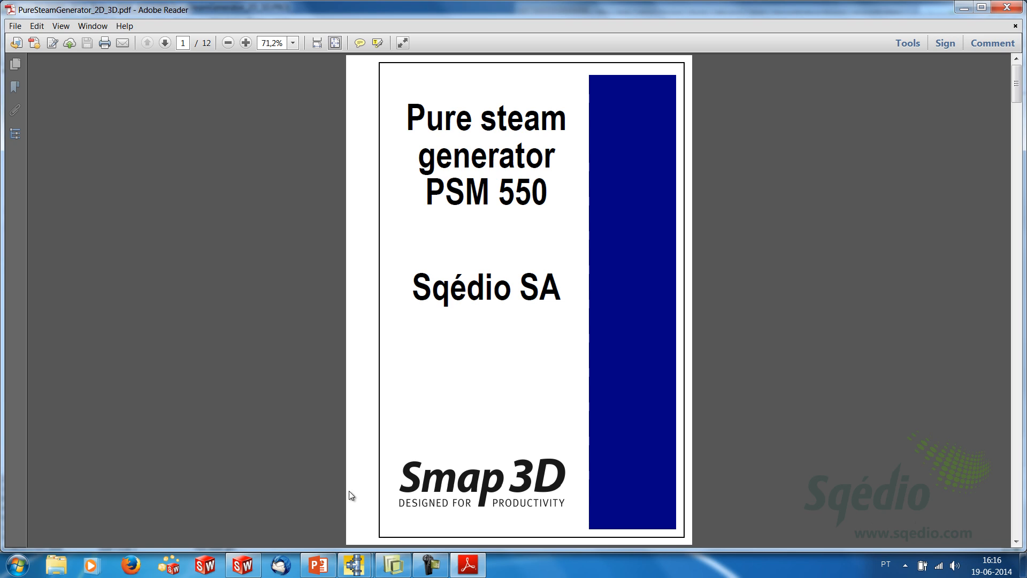
pyautogui.scroll(-1, 404, 312)
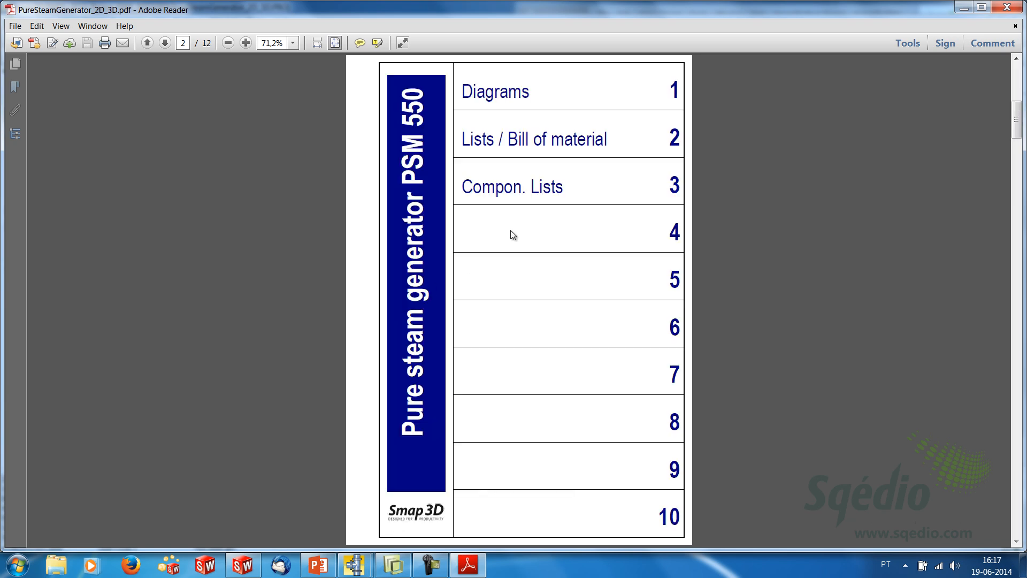
pyautogui.click(493, 96)
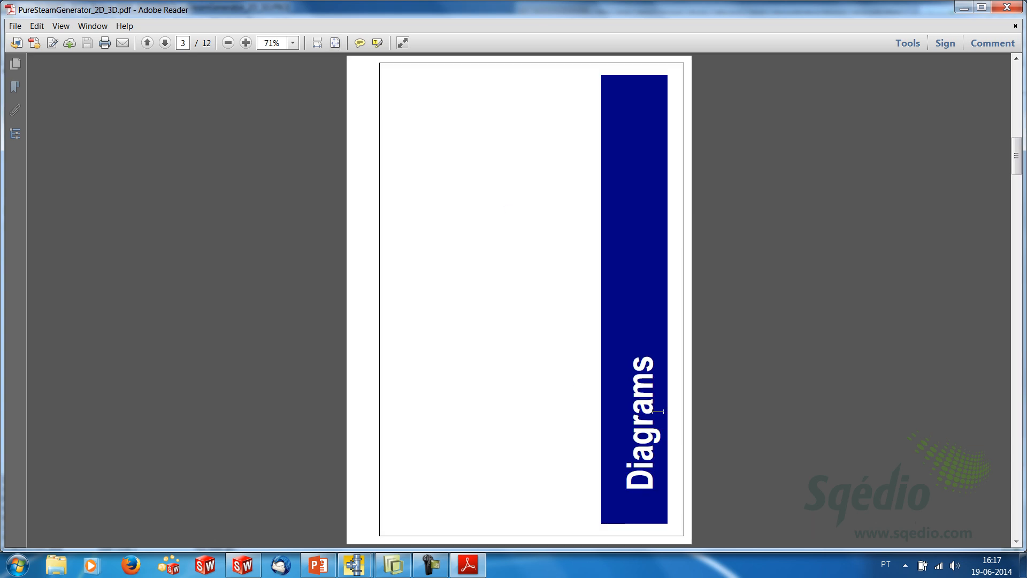
pyautogui.scroll(-1, 574, 382)
# Show the page thumbnails and inspect the popup information of vessel K0101 and heat exchanger W4101 on PDF page 4.
pyautogui.click(15, 64)
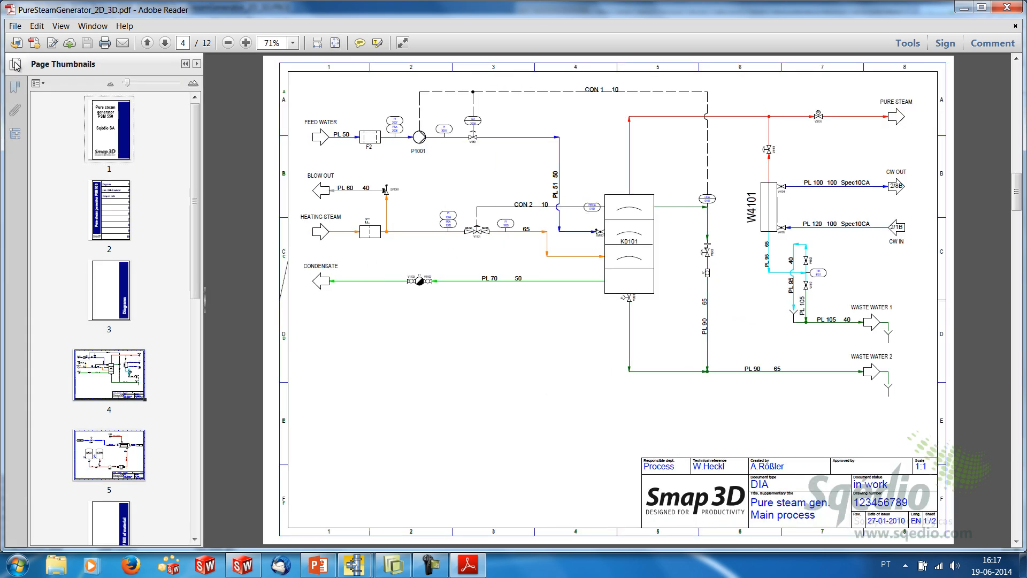
pyautogui.scroll(-2, 194, 187)
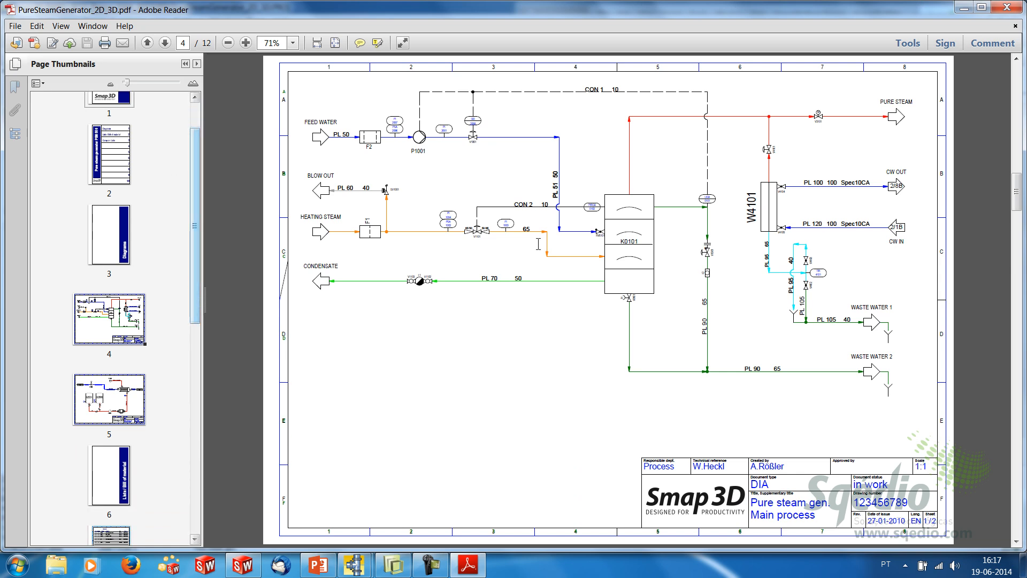
pyautogui.moveTo(636, 228)
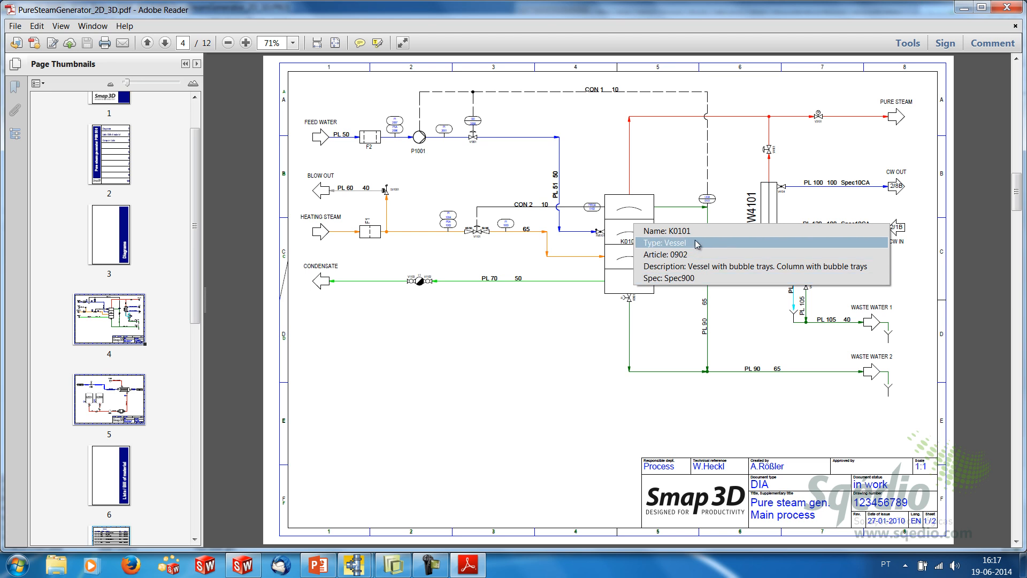
pyautogui.moveTo(774, 215)
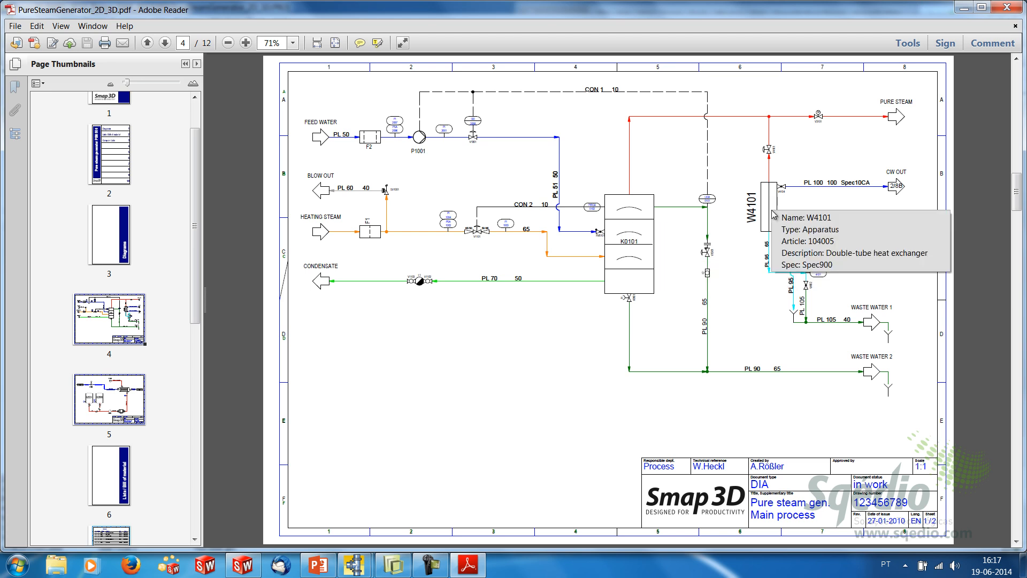
# Go to PDF page 5 and inspect the popup information of pump P3000.
pyautogui.click(112, 402)
pyautogui.moveTo(521, 290)
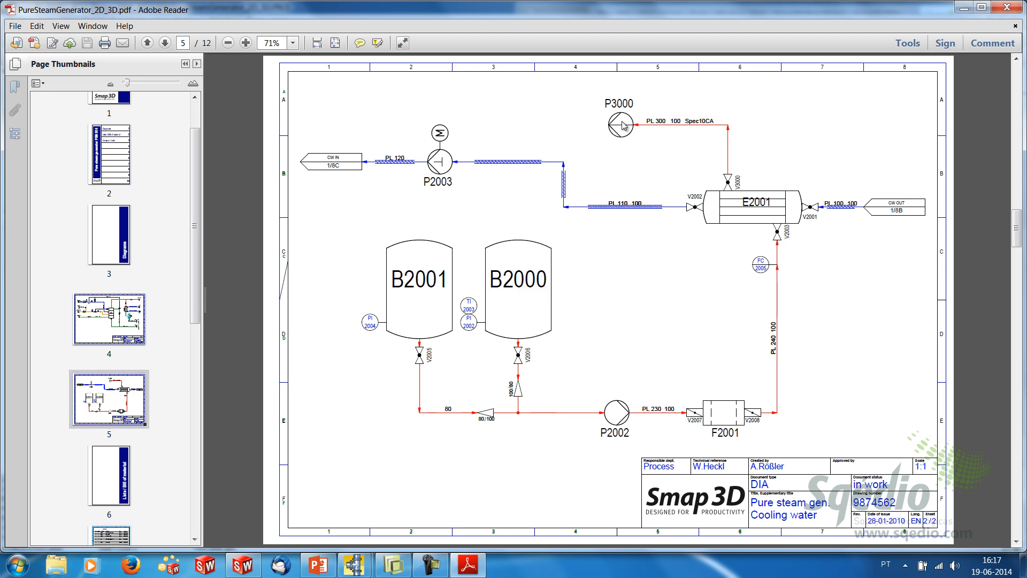
pyautogui.moveTo(624, 126)
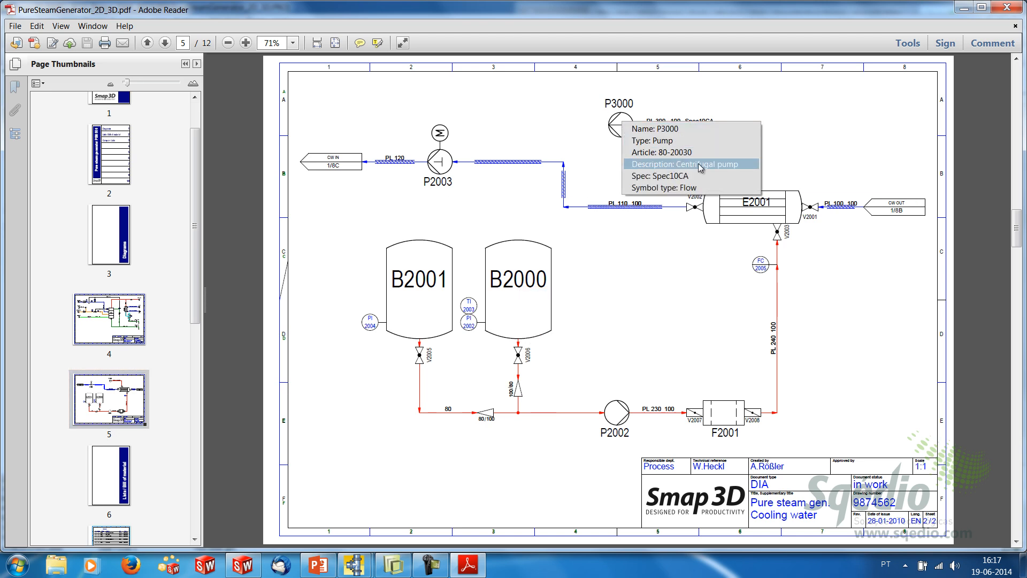
# Follow the CW OUT and CW IN cross-references between the two diagram pages of the PDF.
pyautogui.click(897, 212)
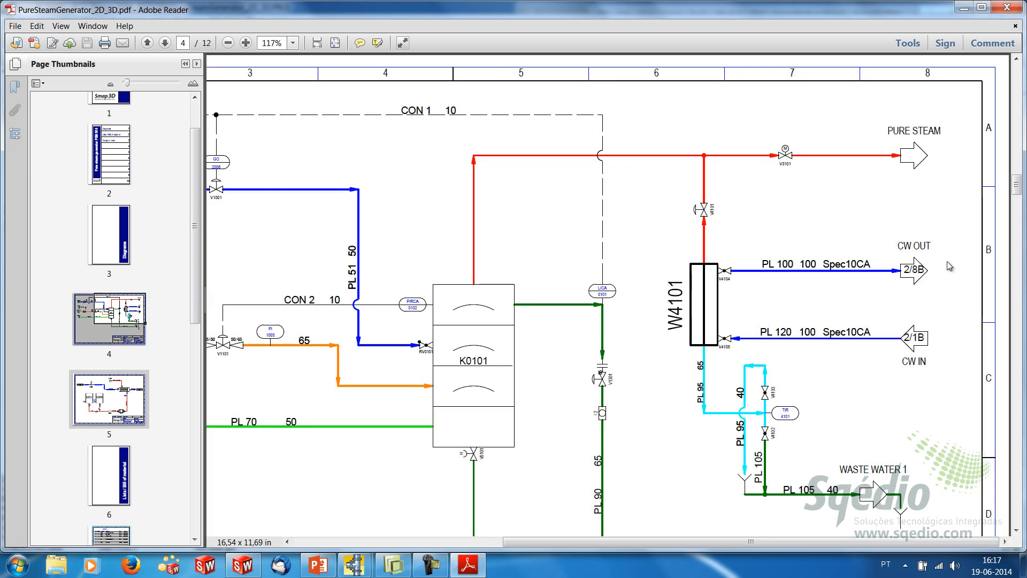
pyautogui.click(914, 337)
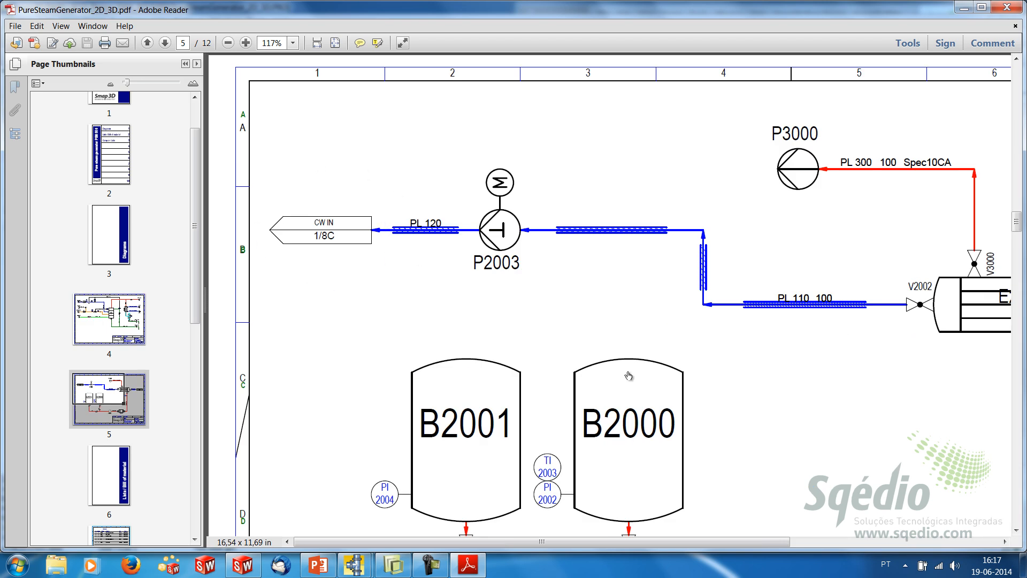
pyautogui.scroll(-1, 802, 403)
# Open the component list on page 11 and follow the check valve RV0101 entry to its place in the diagram.
pyautogui.moveTo(195, 289); pyautogui.dragTo(196, 497)
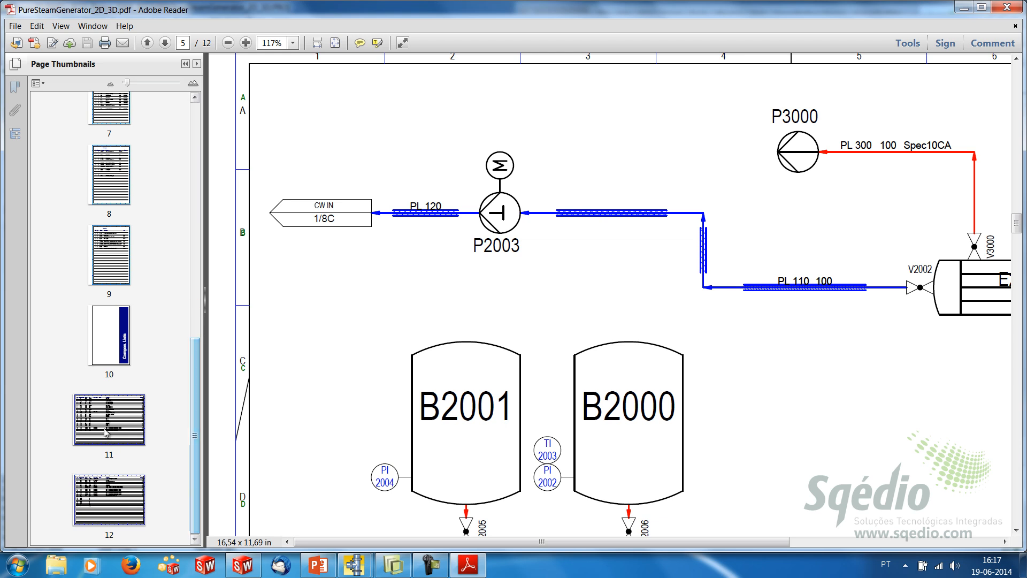
pyautogui.click(145, 438)
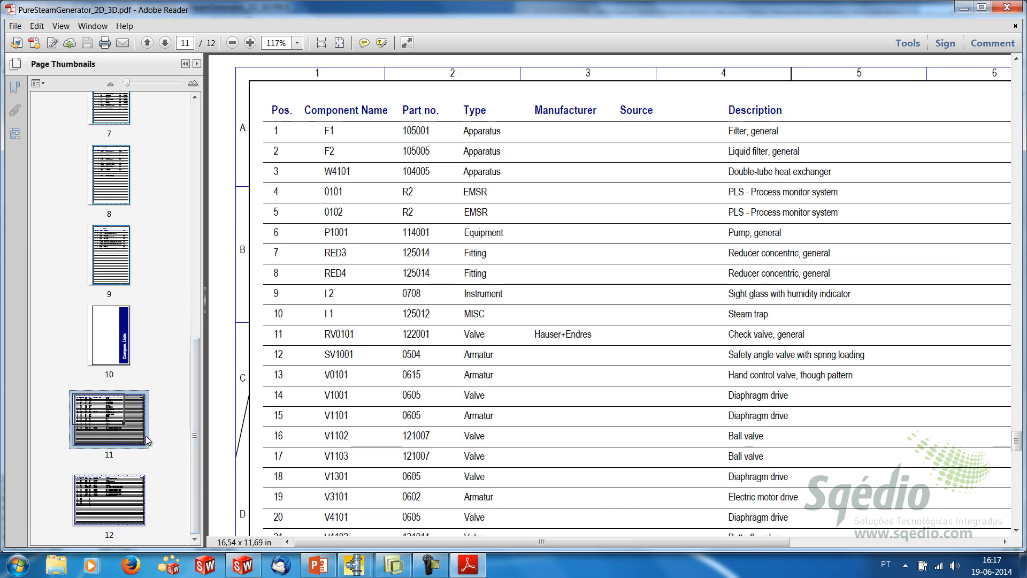
pyautogui.click(472, 336)
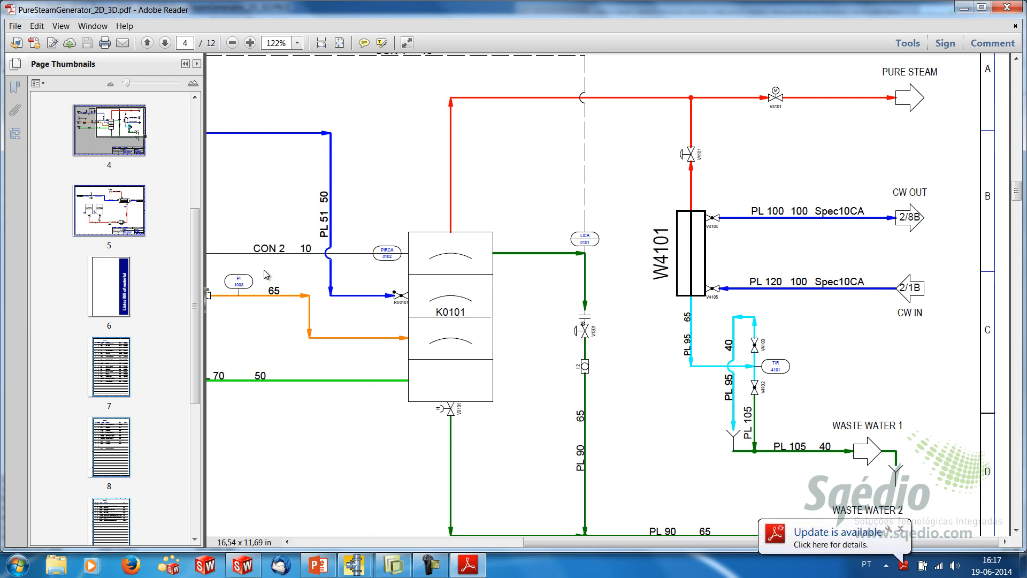
# Open the parts list on page 7 and trace the general pump entry back to the diagram.
pyautogui.click(120, 373)
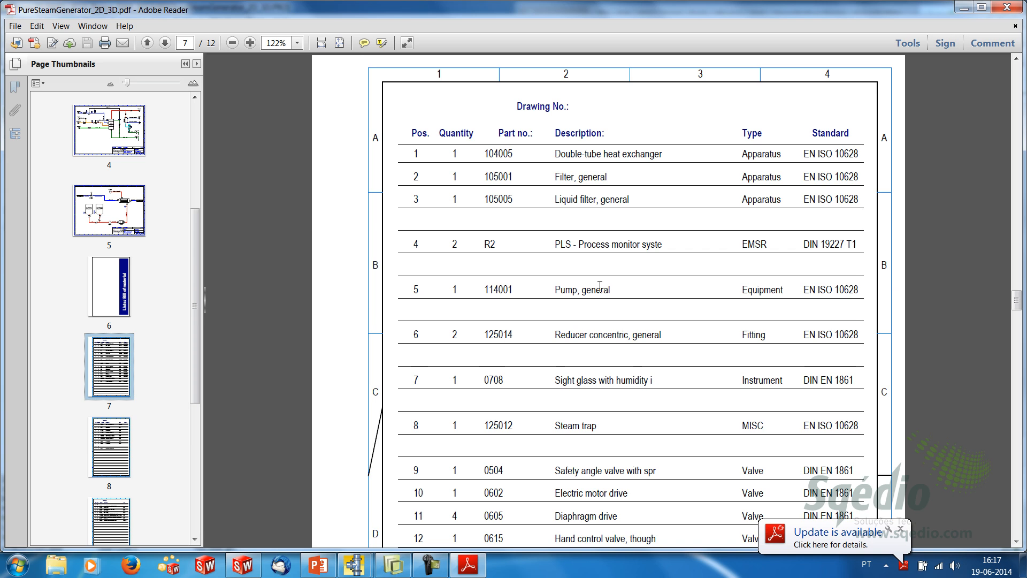
pyautogui.scroll(-2, 599, 286)
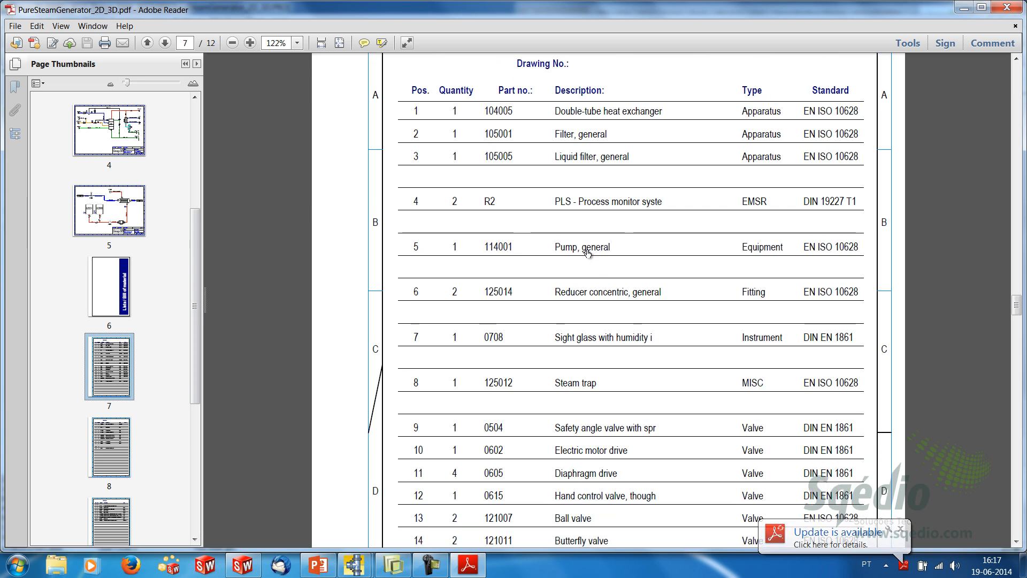
pyautogui.hotkey('alt', 'Left')
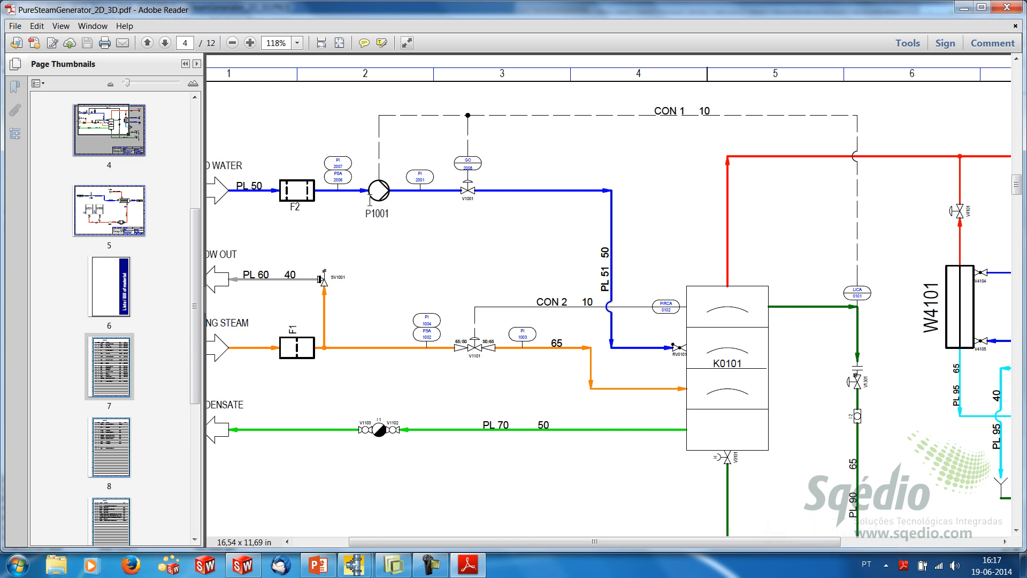
# Review the parts list on page 7, go on to the component list on page 12 and follow valve V2006 to its diagram.
pyautogui.click(116, 365)
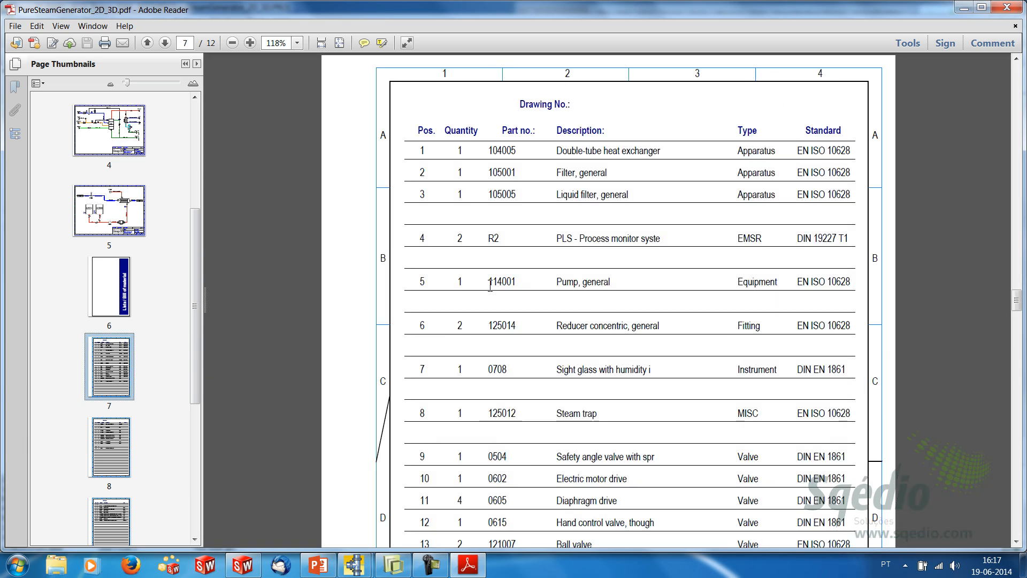
pyautogui.scroll(-5, 670, 334)
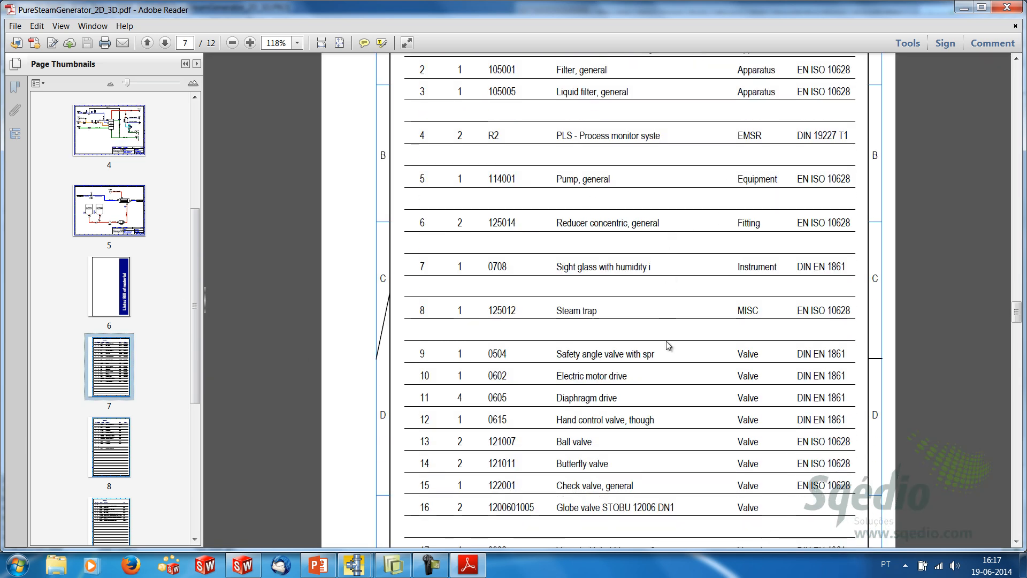
pyautogui.moveTo(1018, 323); pyautogui.dragTo(1008, 484)
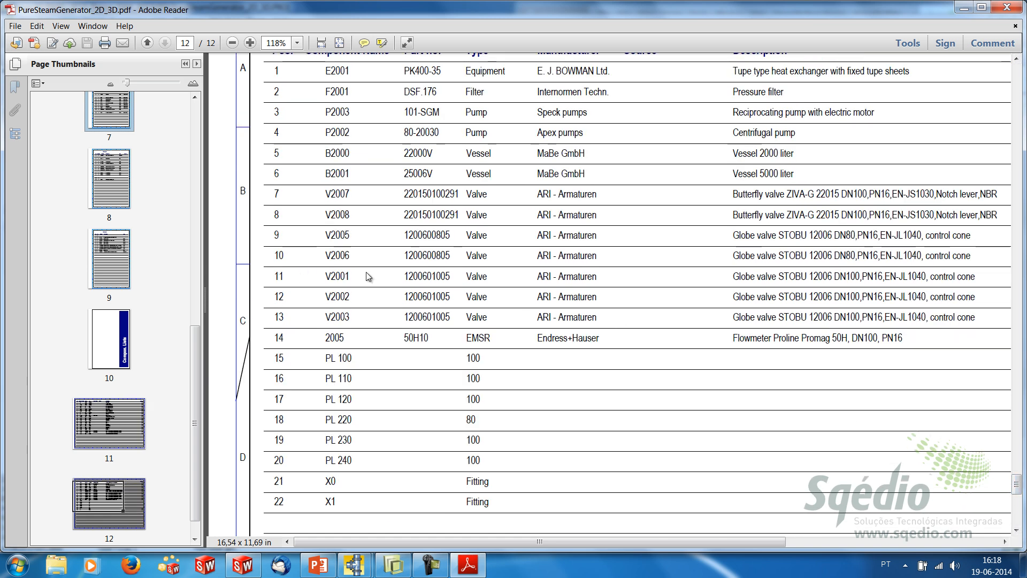
pyautogui.click(334, 259)
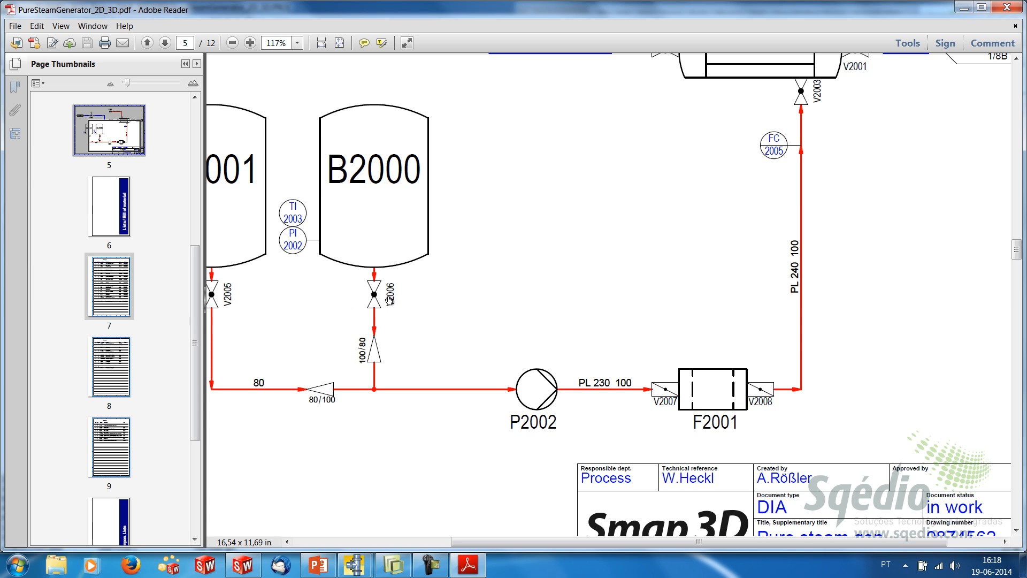
pyautogui.scroll(-2, 488, 323)
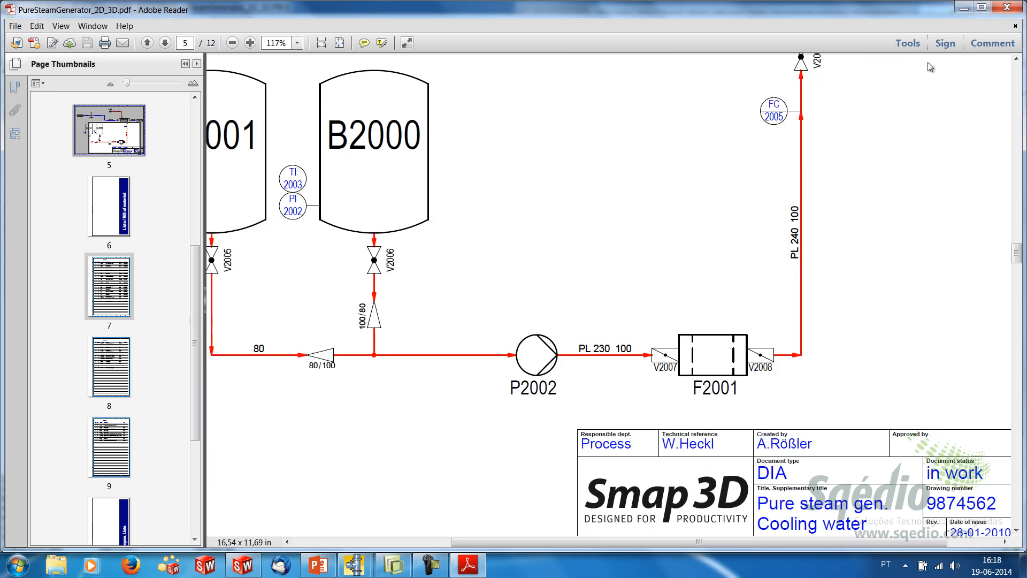
# Close the PDF, switch from Smap3D P&ID to the maximized SolidWorks plant assembly, and move the P&ID window off the model.
pyautogui.click(1007, 7)
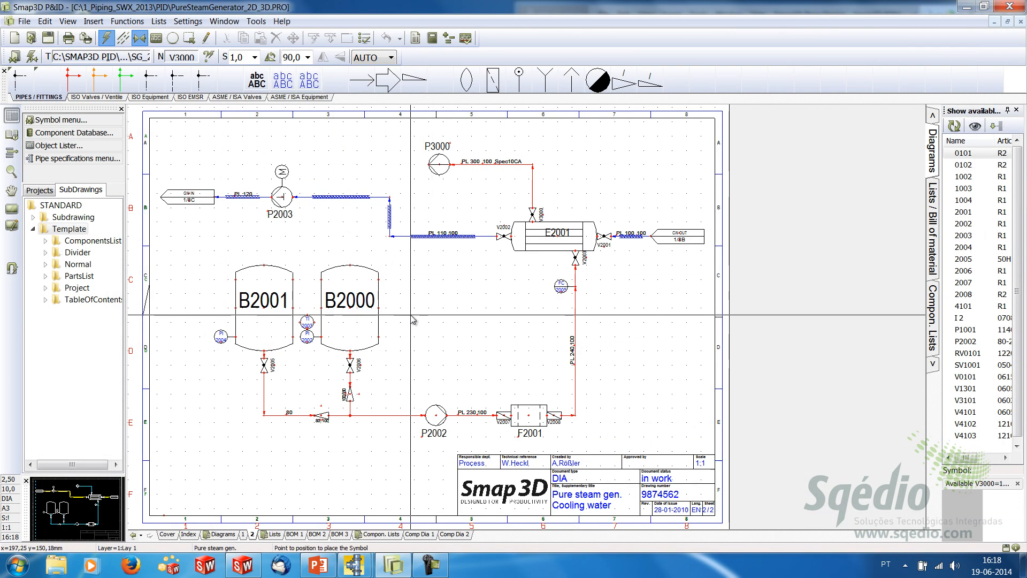
pyautogui.moveTo(425, 313)
pyautogui.mouseDown(button='middle')
pyautogui.moveTo(493, 314)
pyautogui.moveTo(491, 303)
pyautogui.mouseUp(button='middle')
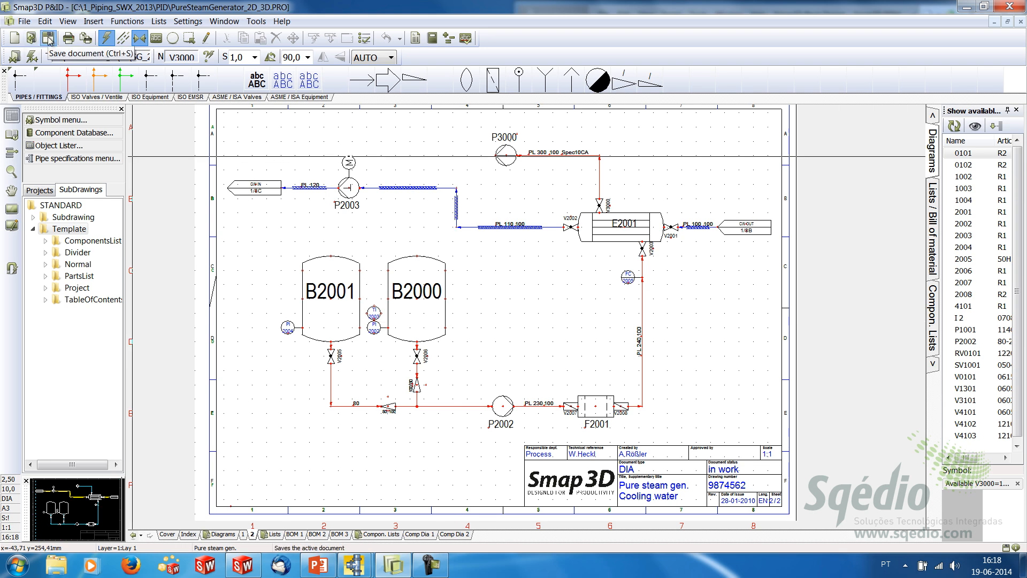
pyautogui.click(970, 9)
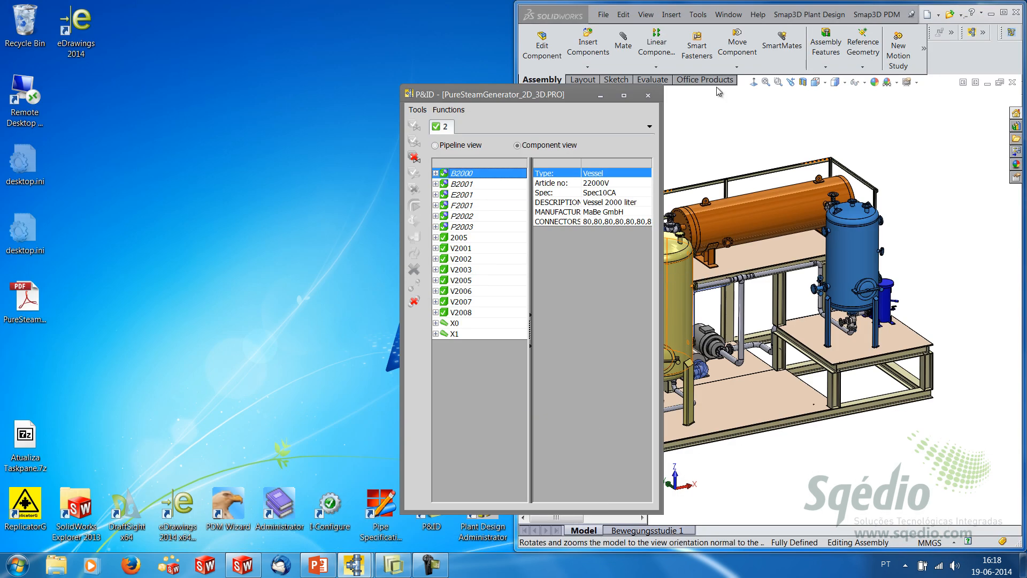
pyautogui.click(1004, 13)
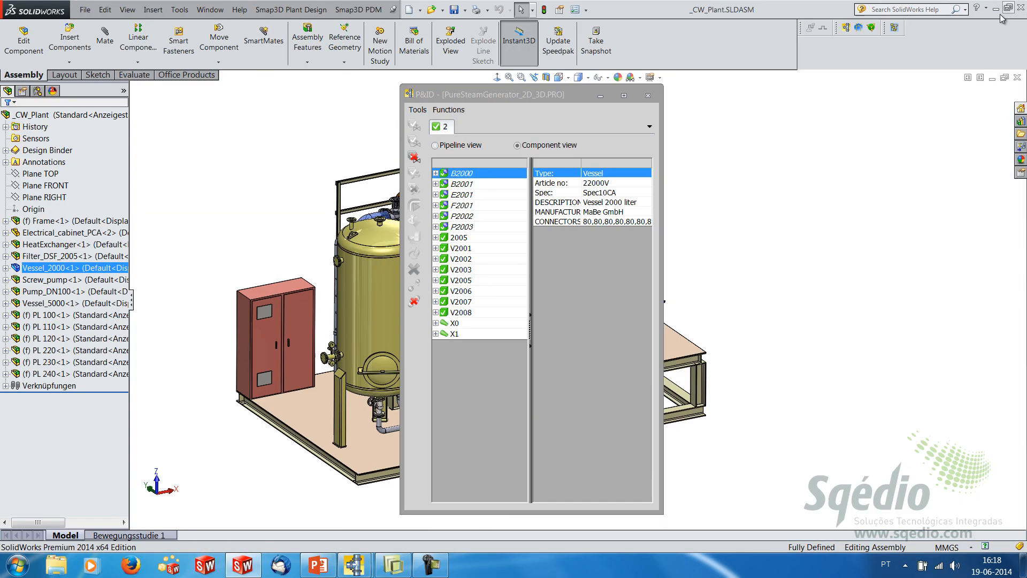
pyautogui.moveTo(548, 95); pyautogui.dragTo(208, 94)
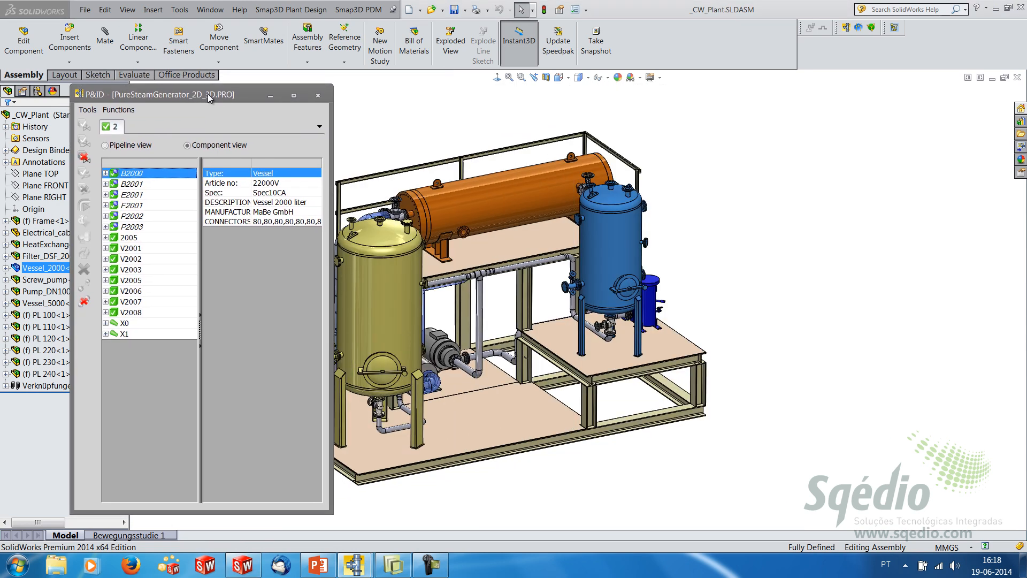
# Reload the PureSteamGenerator_2D_3D project data in the P&ID window and collapse its component list.
pyautogui.click(87, 109)
pyautogui.click(124, 158)
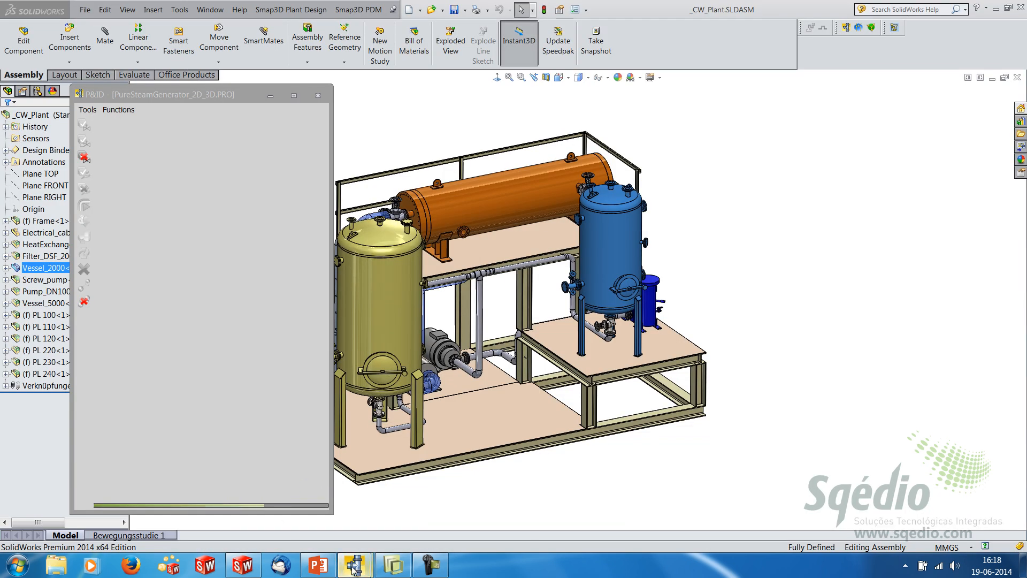
pyautogui.moveTo(355, 567)
pyautogui.click(307, 530)
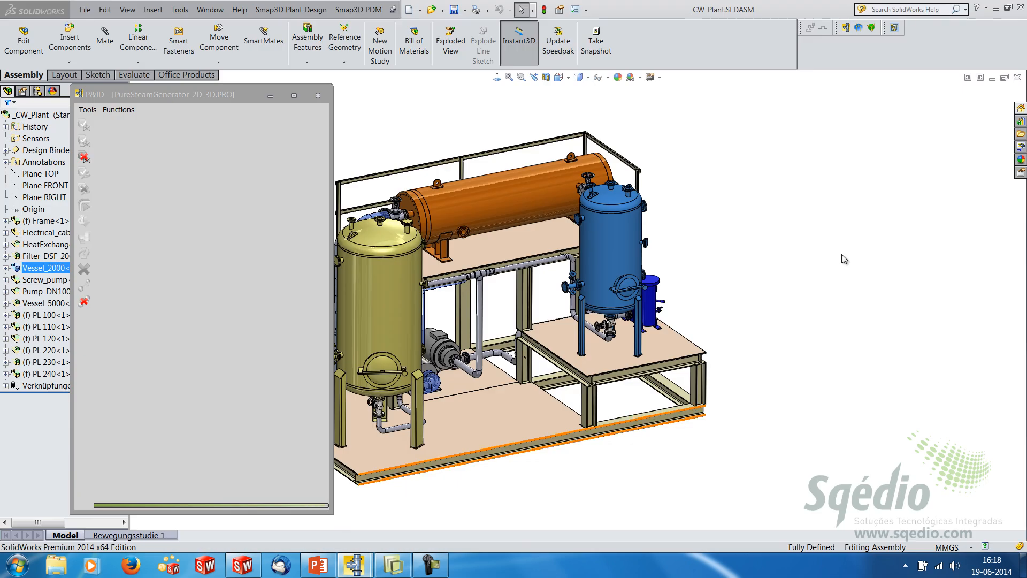
pyautogui.rightClick(124, 171)
pyautogui.click(177, 329)
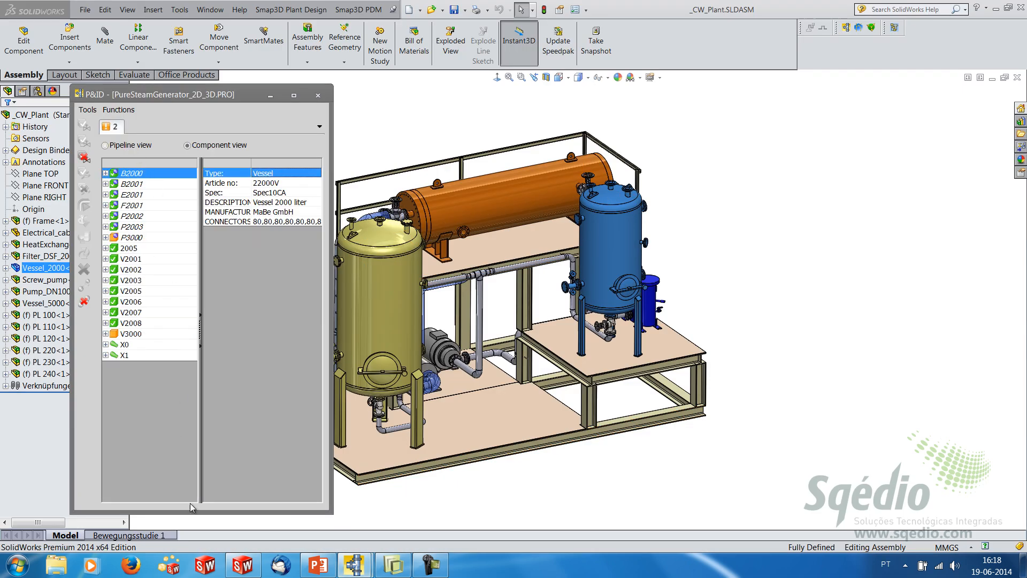
# Bring up the Piping window for _CW_Plant and arrange it and the plant model so both are visible.
pyautogui.moveTo(354, 565)
pyautogui.click(291, 500)
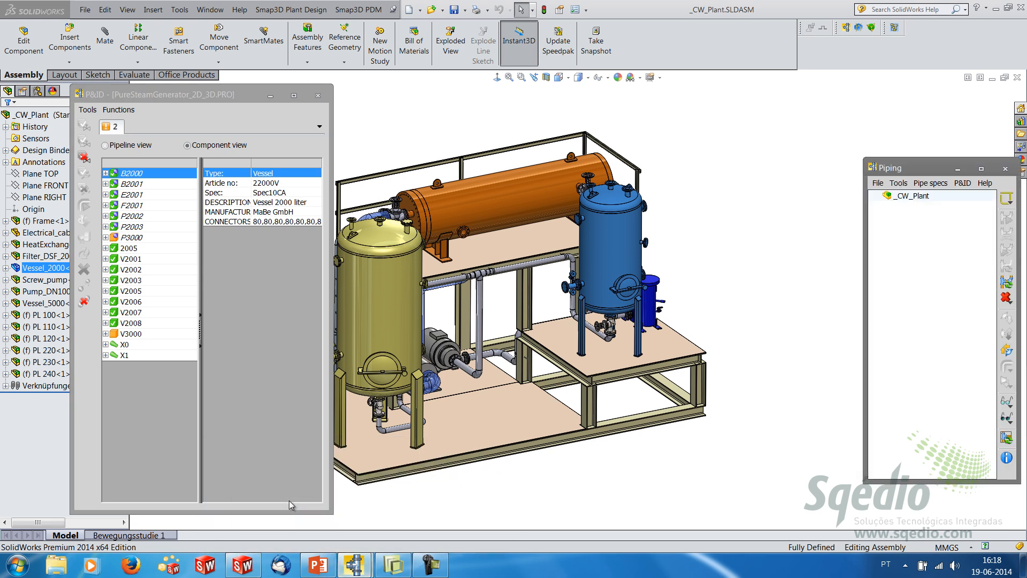
pyautogui.moveTo(899, 168); pyautogui.dragTo(881, 169)
pyautogui.keyDown('ctrl'); pyautogui.moveTo(710, 285); pyautogui.dragTo(797, 276, button='middle'); pyautogui.keyUp('ctrl')
pyautogui.click(765, 443)
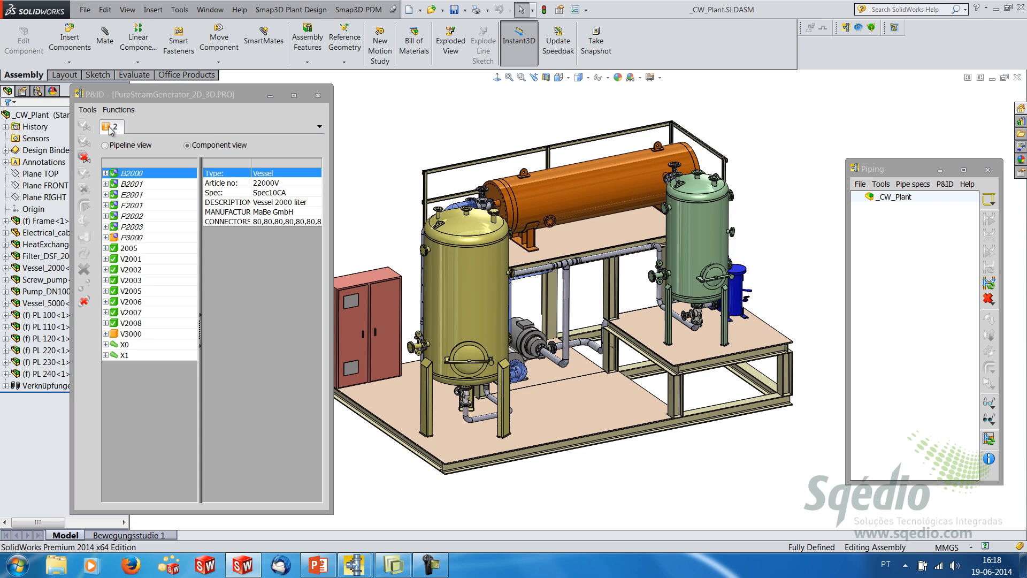
# Examine the component details of pump P3000 and valve V3000 in the P&ID component view.
pyautogui.click(132, 238)
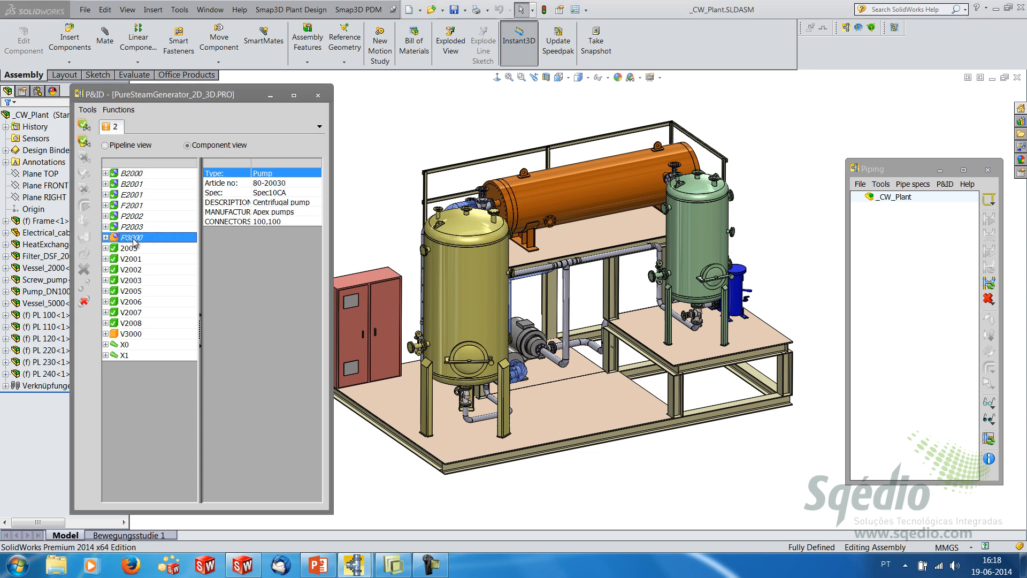
pyautogui.click(130, 334)
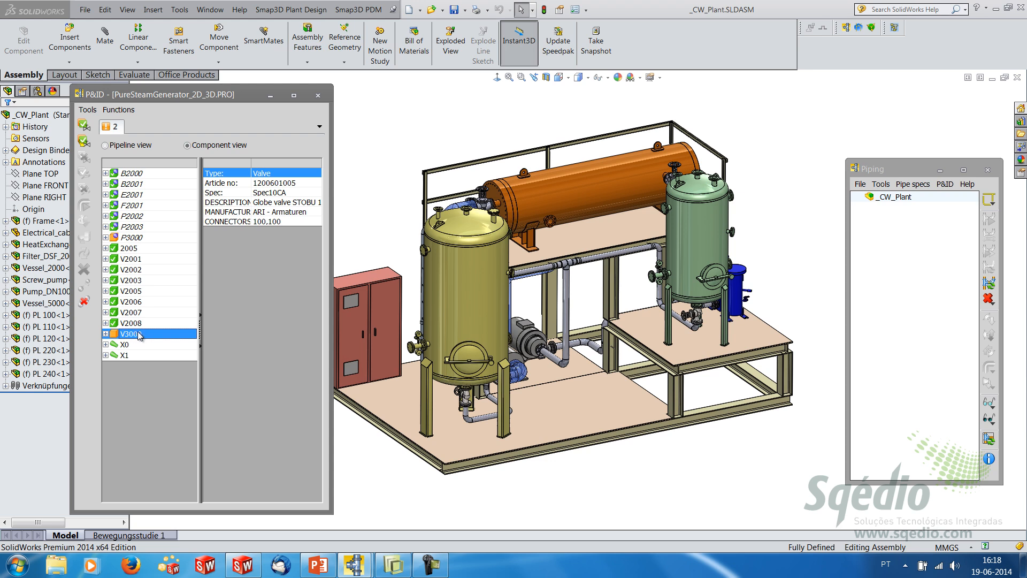
pyautogui.click(129, 239)
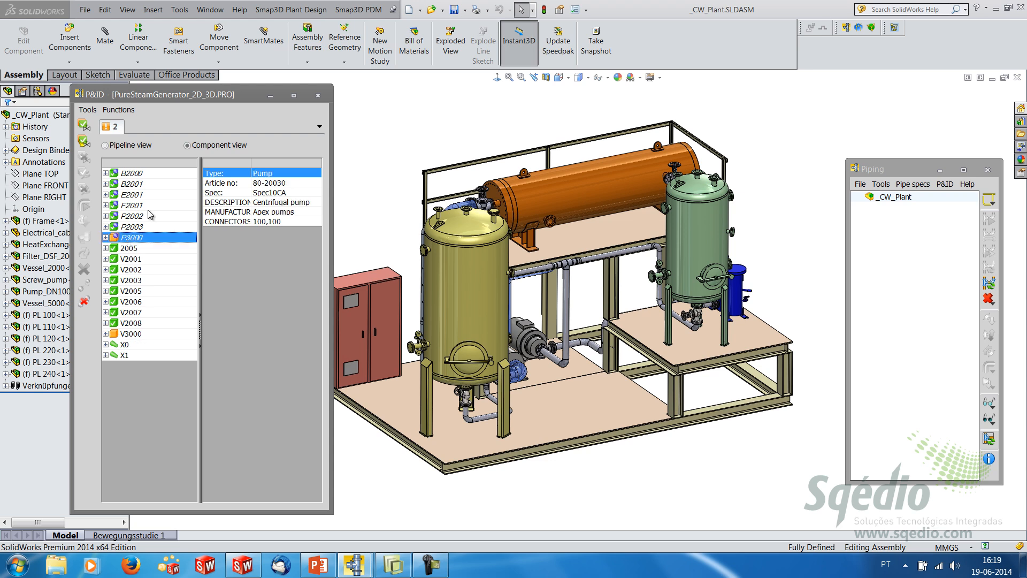
# Switch the P&ID list to Pipeline view and collapse all pipelines.
pyautogui.click(130, 147)
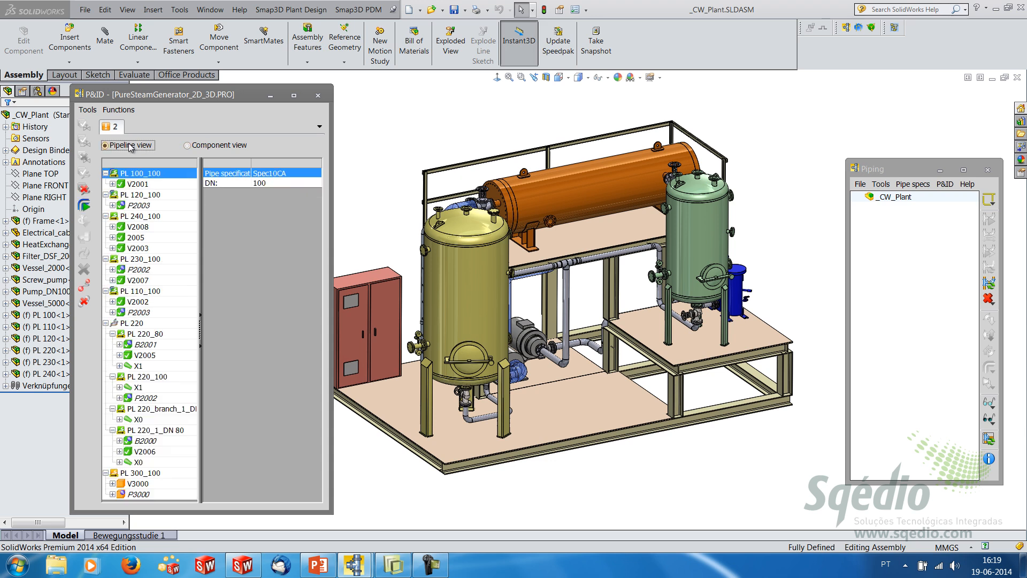
pyautogui.rightClick(130, 173)
pyautogui.click(175, 338)
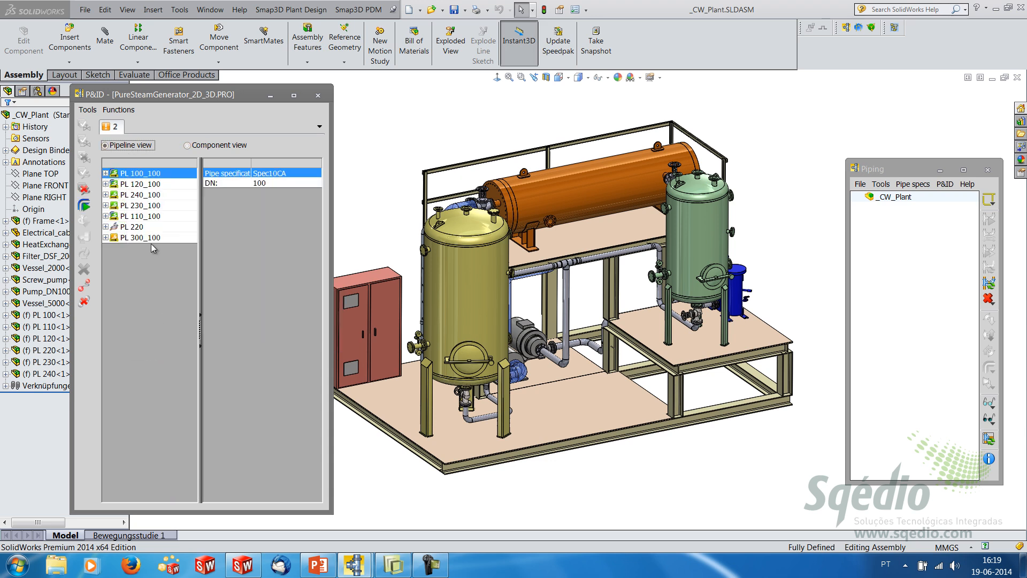
# Create a CAD subassembly for pipeline PL 300_100 and save the plant assembly.
pyautogui.click(142, 238)
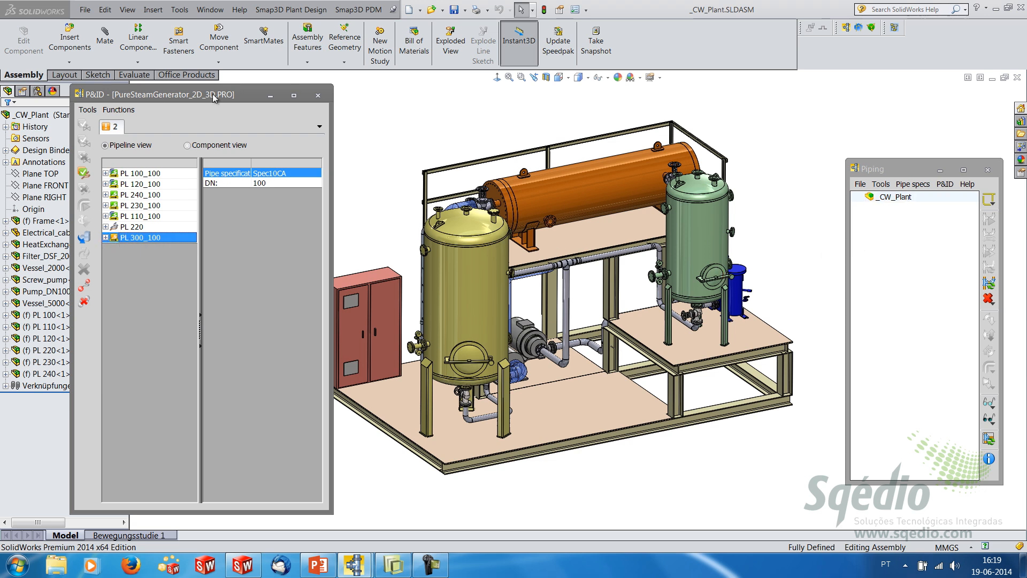
pyautogui.moveTo(143, 101); pyautogui.dragTo(200, 87)
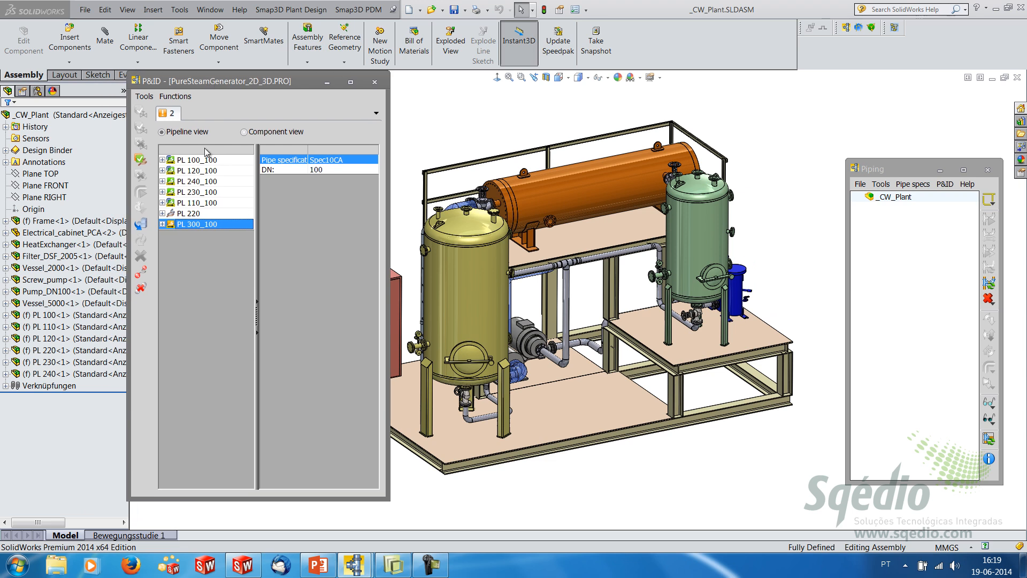
pyautogui.rightClick(199, 228)
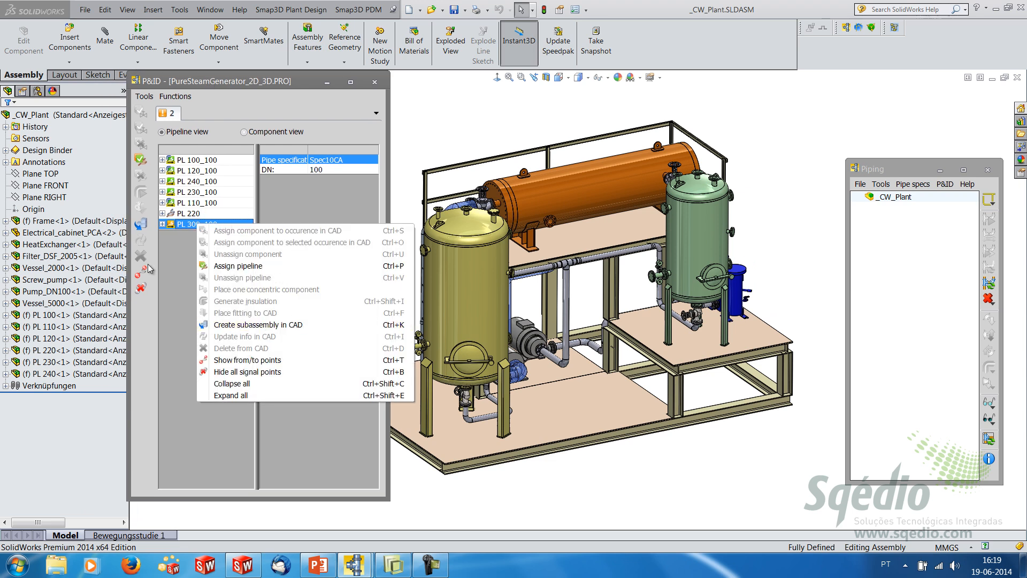
pyautogui.click(245, 324)
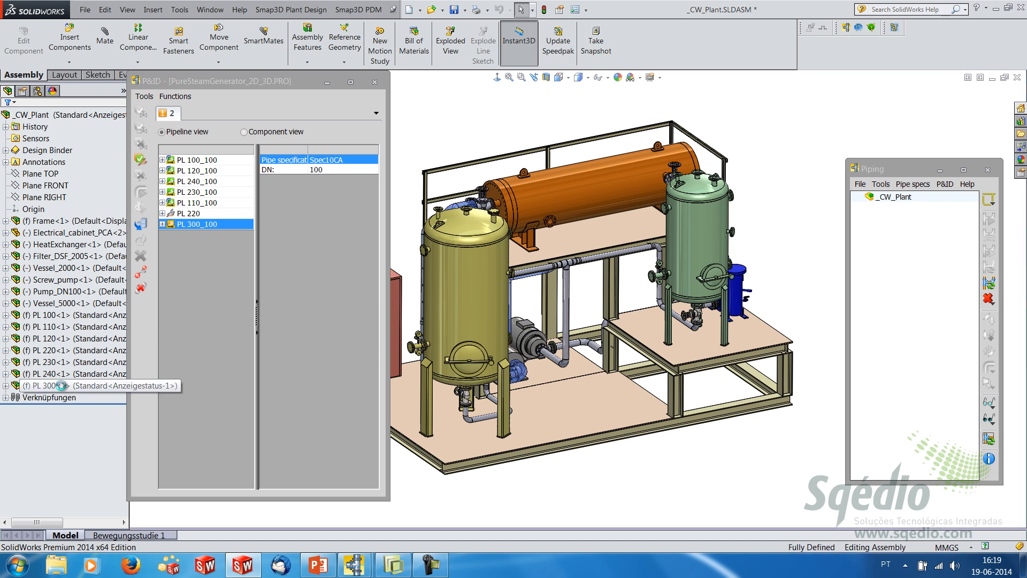
pyautogui.click(454, 9)
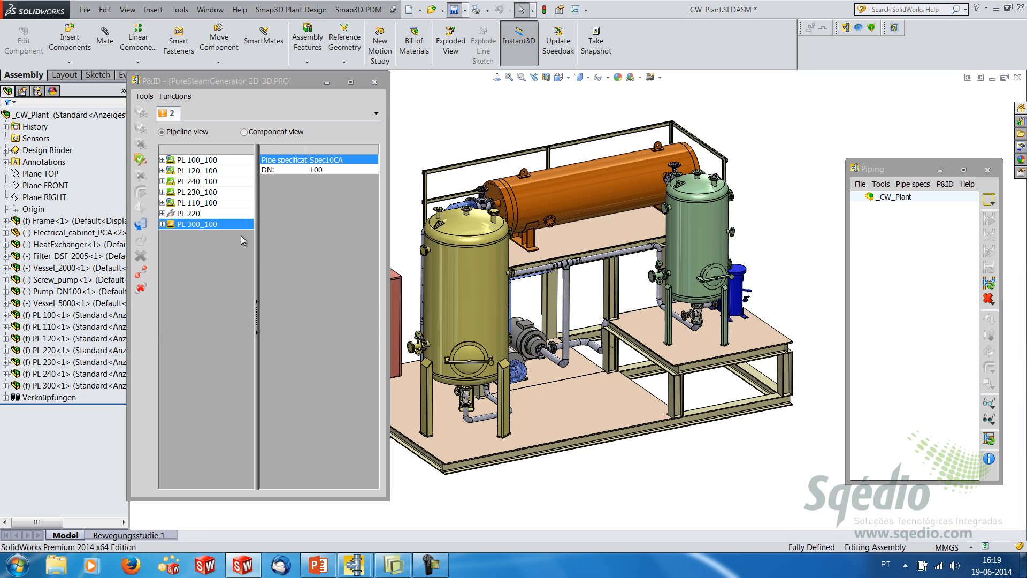
# Open the PL 300 subassembly for editing in the context of the plant assembly.
pyautogui.rightClick(60, 386)
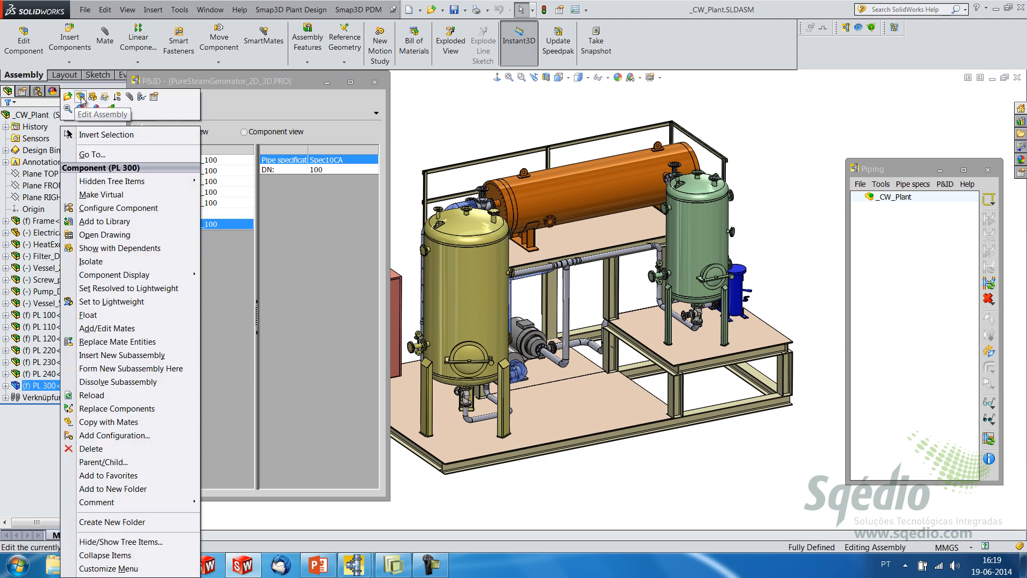
pyautogui.click(81, 102)
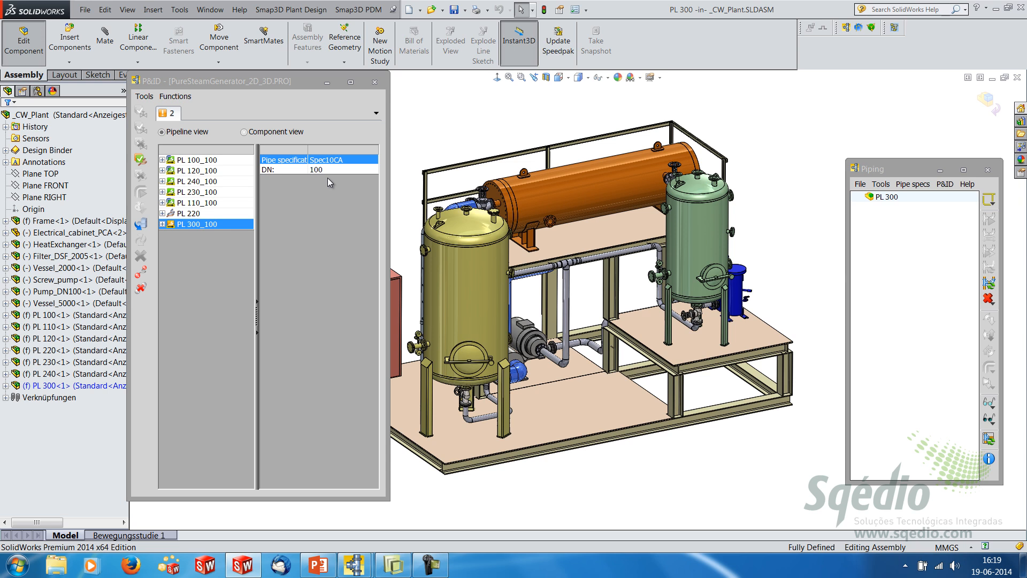
# Finish editing the PL 300 subassembly, return to the plant assembly and show pump P3000 in the P&ID Component view.
pyautogui.click(987, 103)
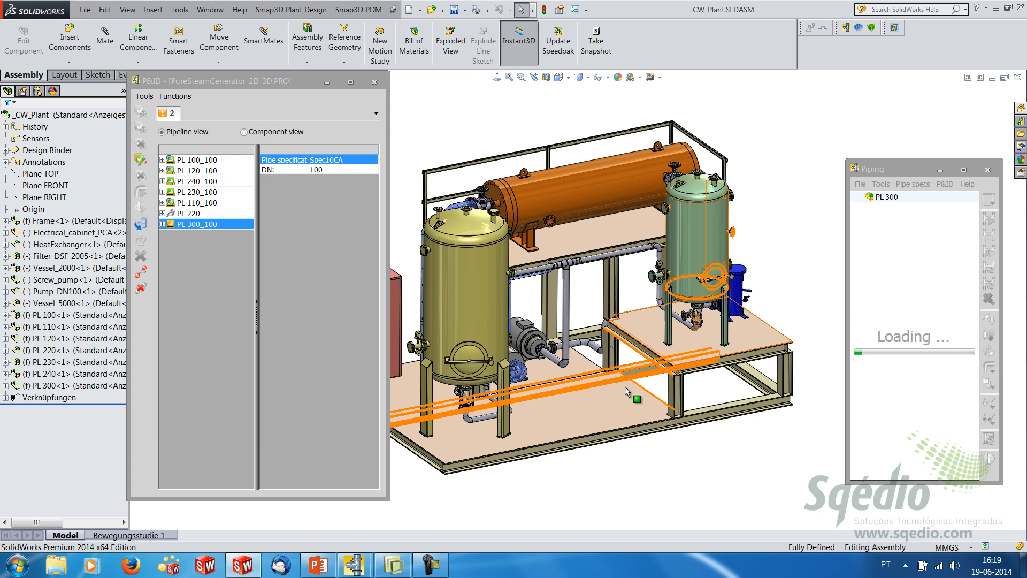
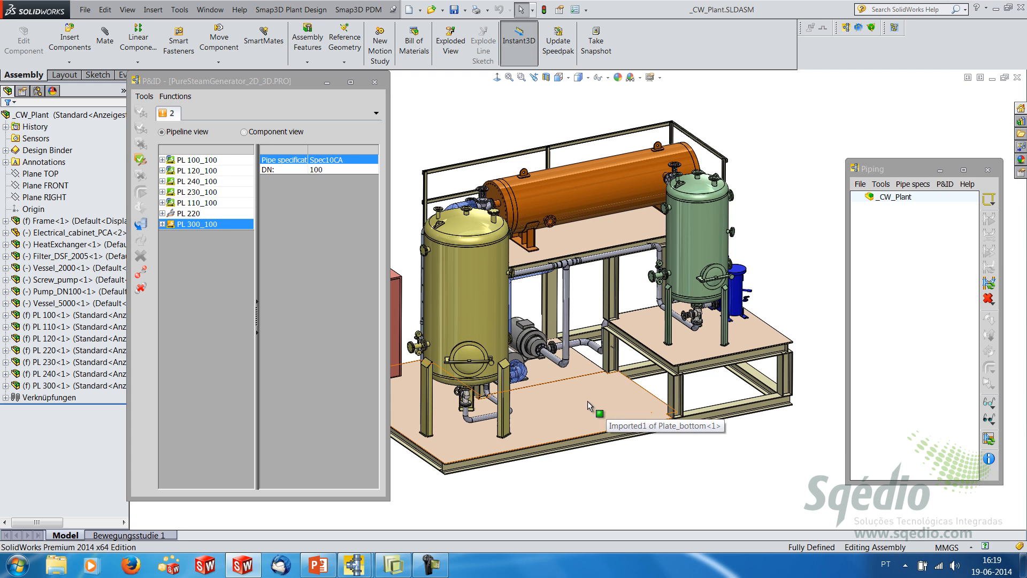
pyautogui.click(263, 135)
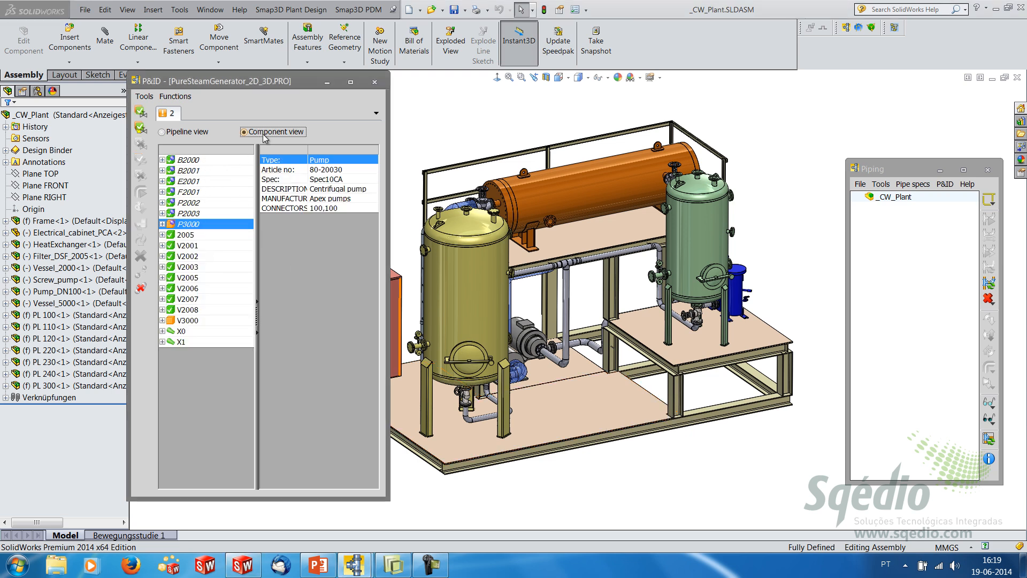
pyautogui.rightClick(191, 225)
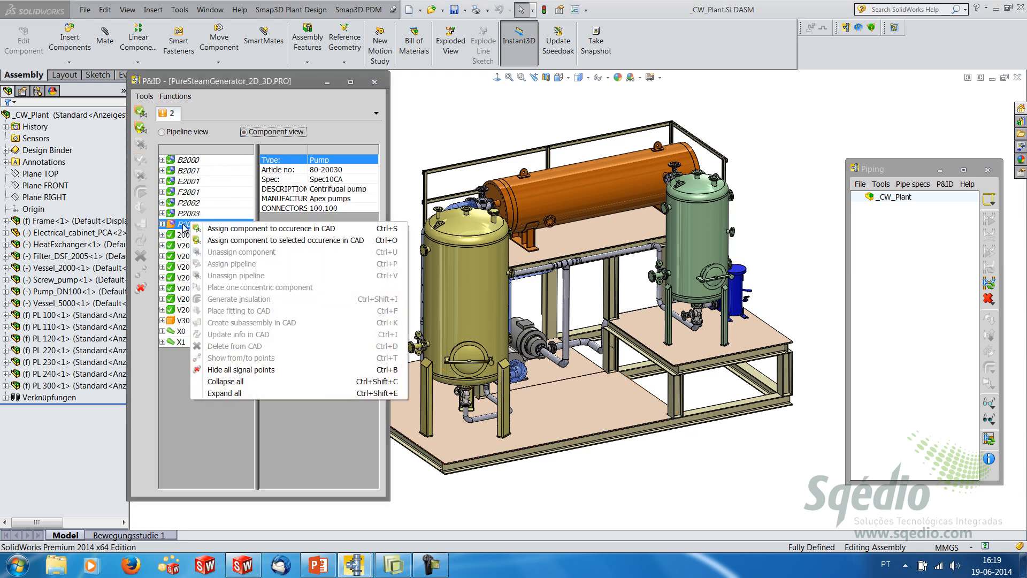
pyautogui.click(183, 224)
pyautogui.click(556, 119)
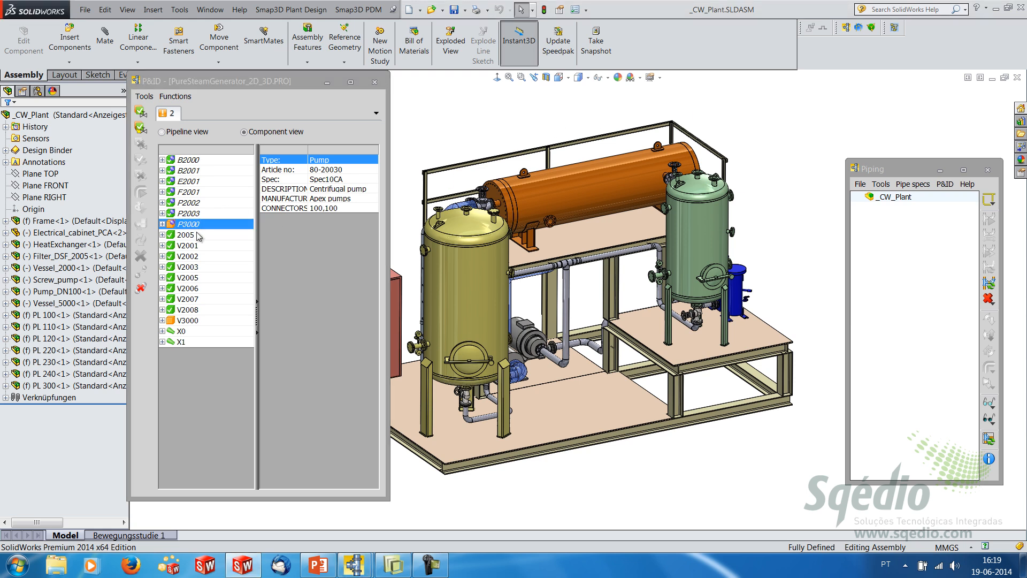
# Insert the supplier part Centrifugal pump DN100 from PartFinder and place it on the frame's lower plate beside the raised platform.
pyautogui.click(893, 27)
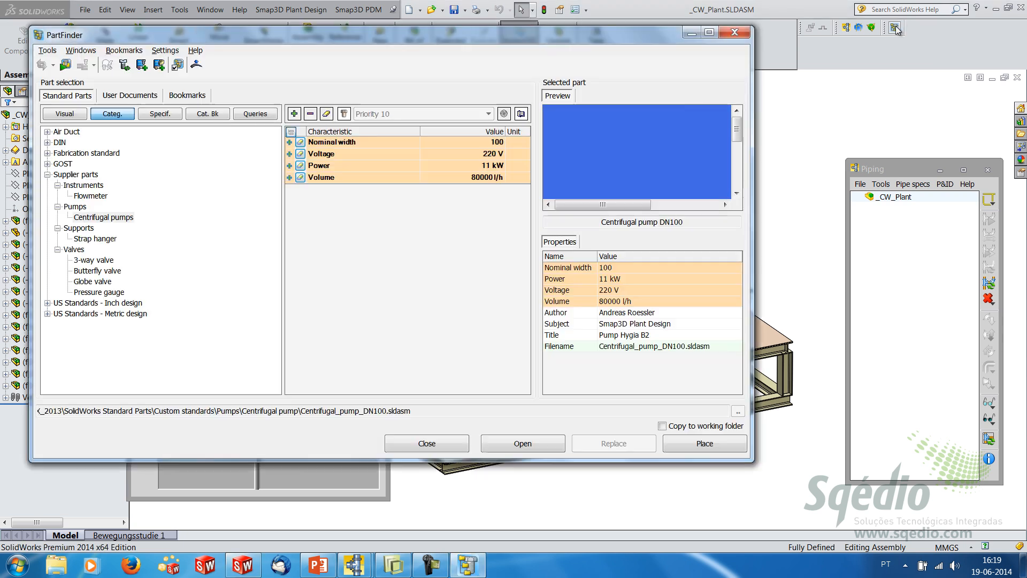
pyautogui.click(102, 219)
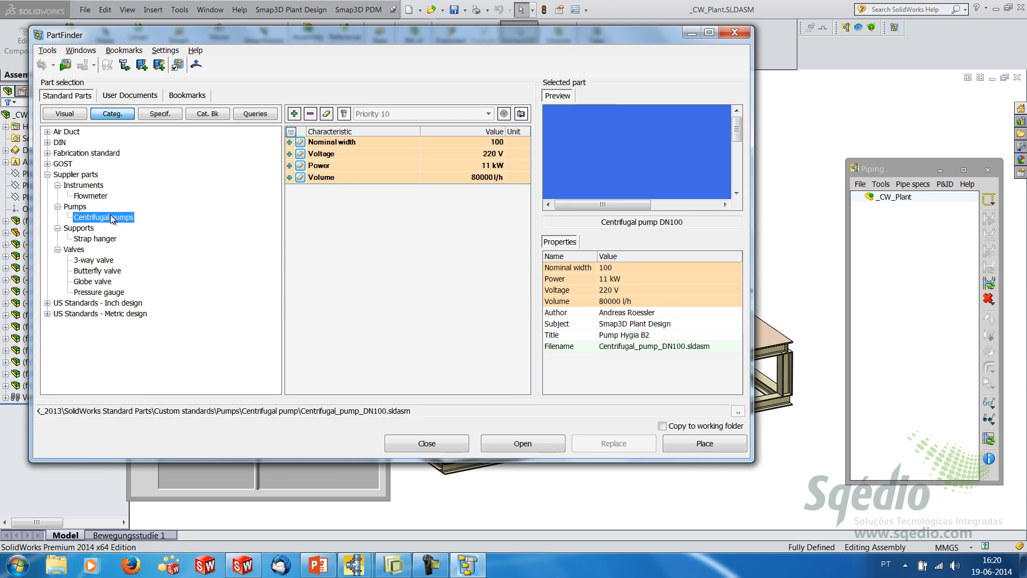
pyautogui.click(697, 444)
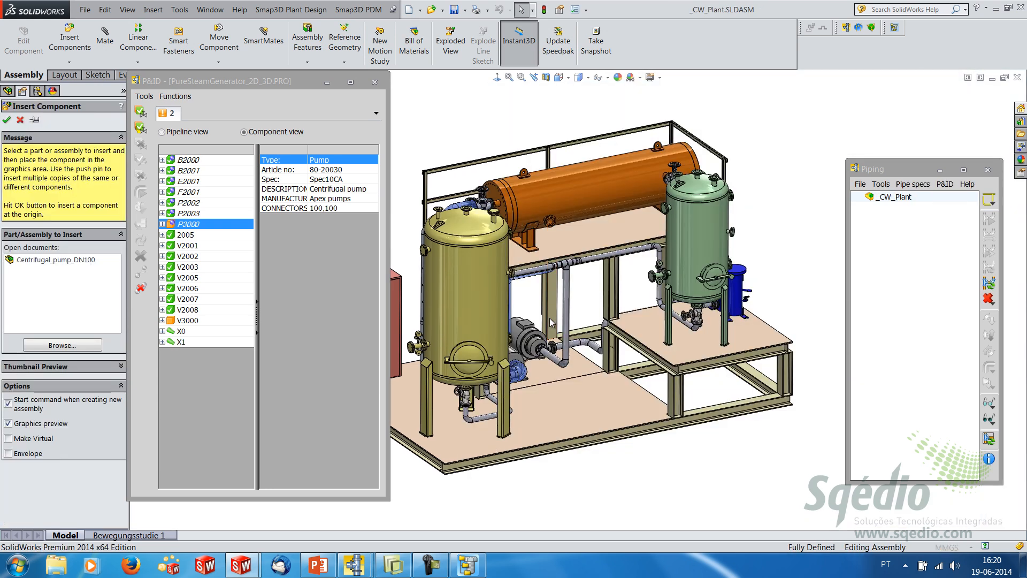
pyautogui.click(69, 262)
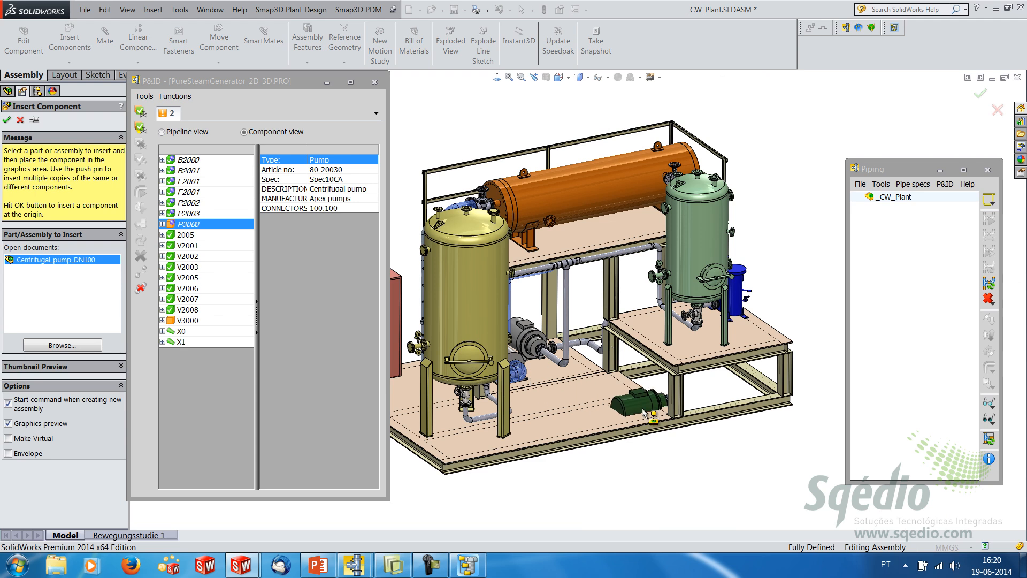
pyautogui.scroll(-5, 637, 374)
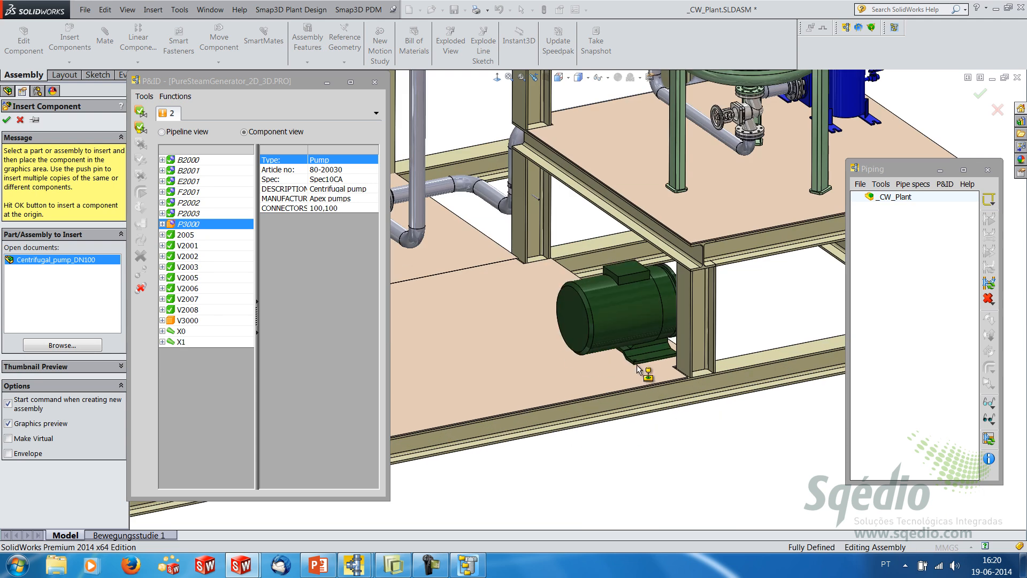
pyautogui.click(636, 367)
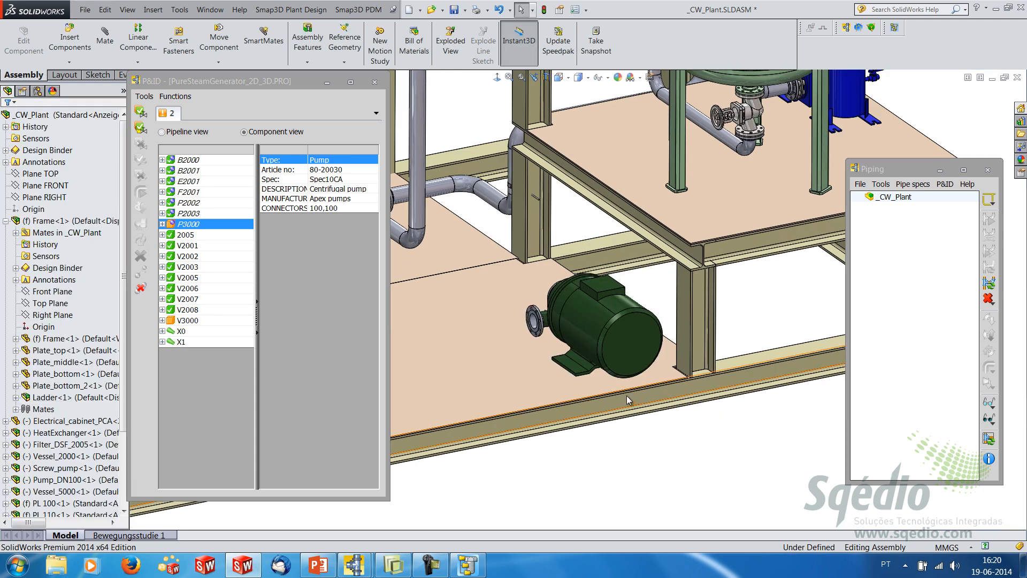
# Mate the flat motor end face of the new pump to the thin side face of the lower plate.
pyautogui.scroll(-3, 628, 382)
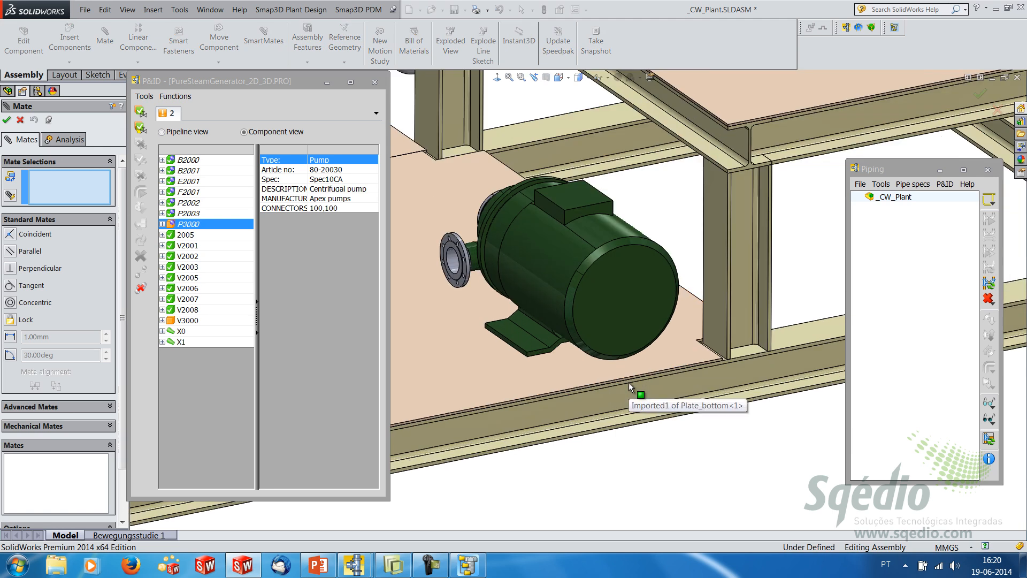
pyautogui.scroll(-2, 628, 382)
pyautogui.click(608, 265)
pyautogui.scroll(-3, 569, 236)
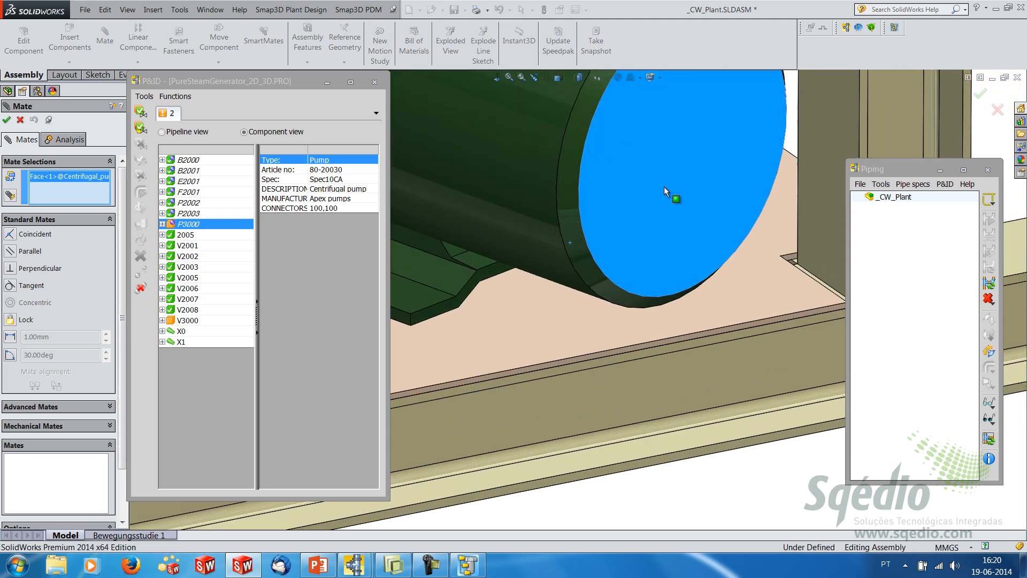
pyautogui.moveTo(663, 190); pyautogui.dragTo(563, 221)
pyautogui.click(605, 356)
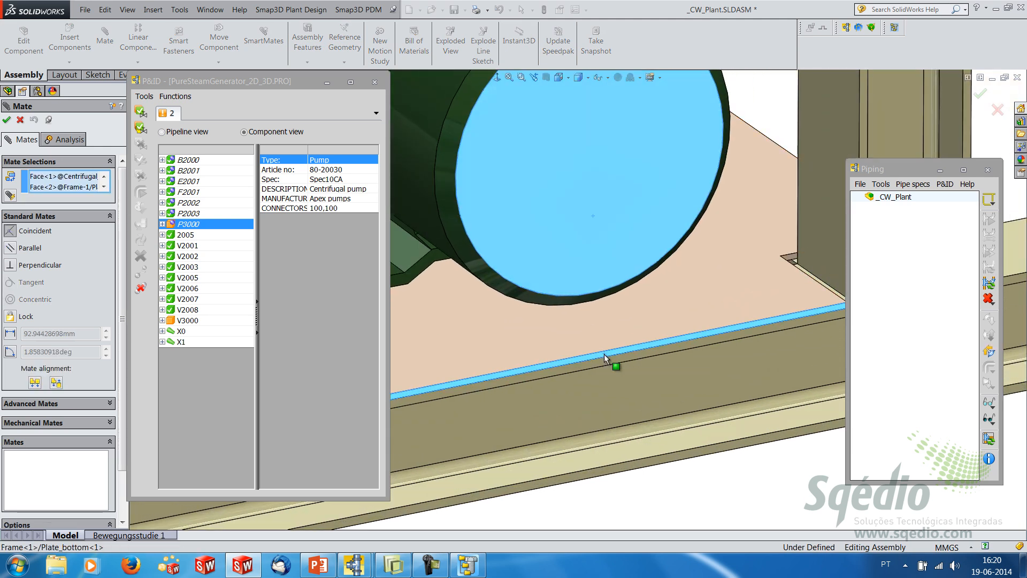
pyautogui.click(751, 369)
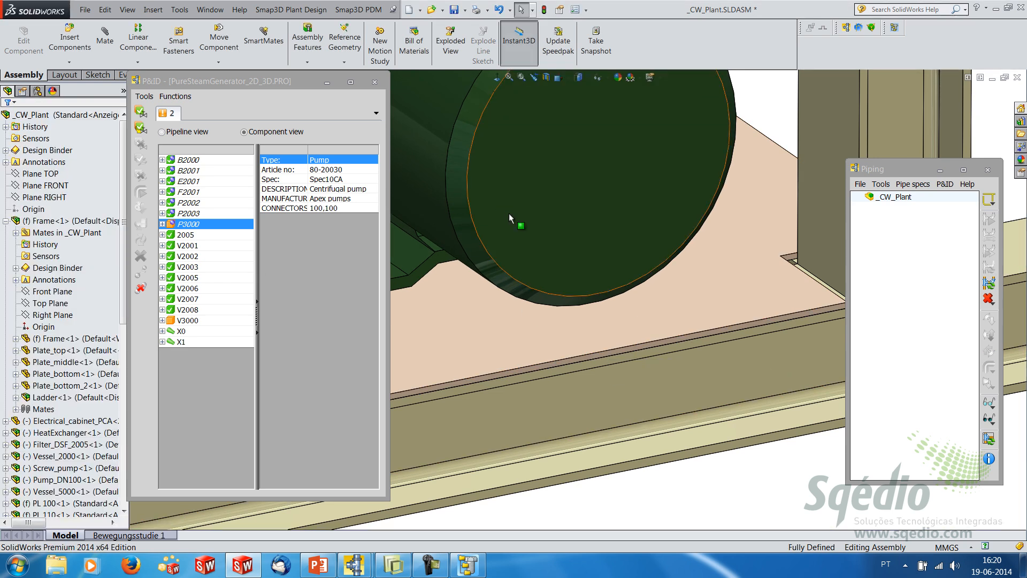
# Assign P&ID component P3000 to the selected green centrifugal pump on the lower plate.
pyautogui.scroll(7, 508, 213)
pyautogui.moveTo(556, 239); pyautogui.dragTo(591, 232)
pyautogui.scroll(3, 525, 291)
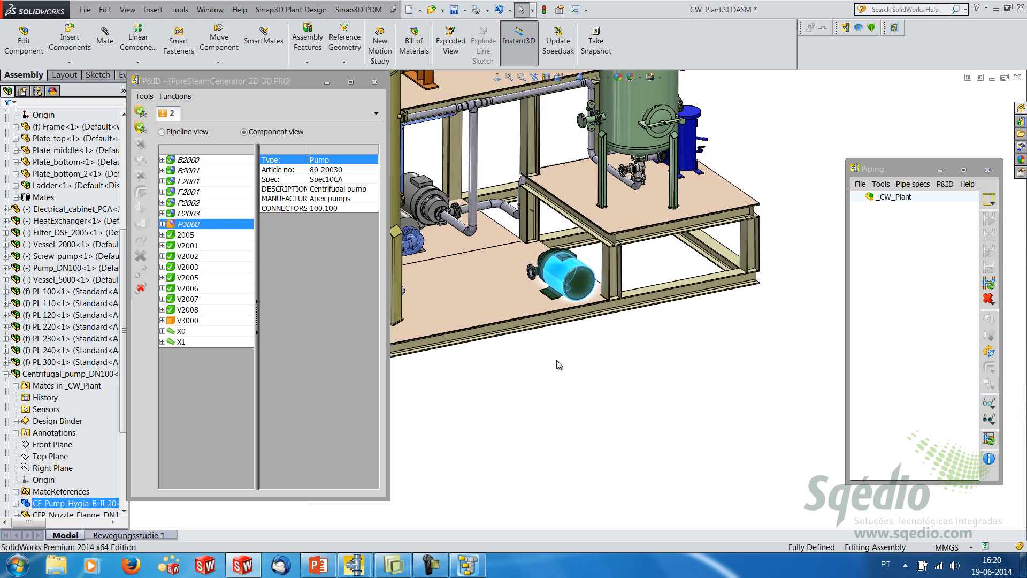
pyautogui.click(557, 361)
pyautogui.scroll(2, 522, 269)
pyautogui.scroll(-1, 532, 231)
pyautogui.scroll(2, 532, 229)
pyautogui.scroll(-2, 475, 144)
pyautogui.scroll(-2, 475, 143)
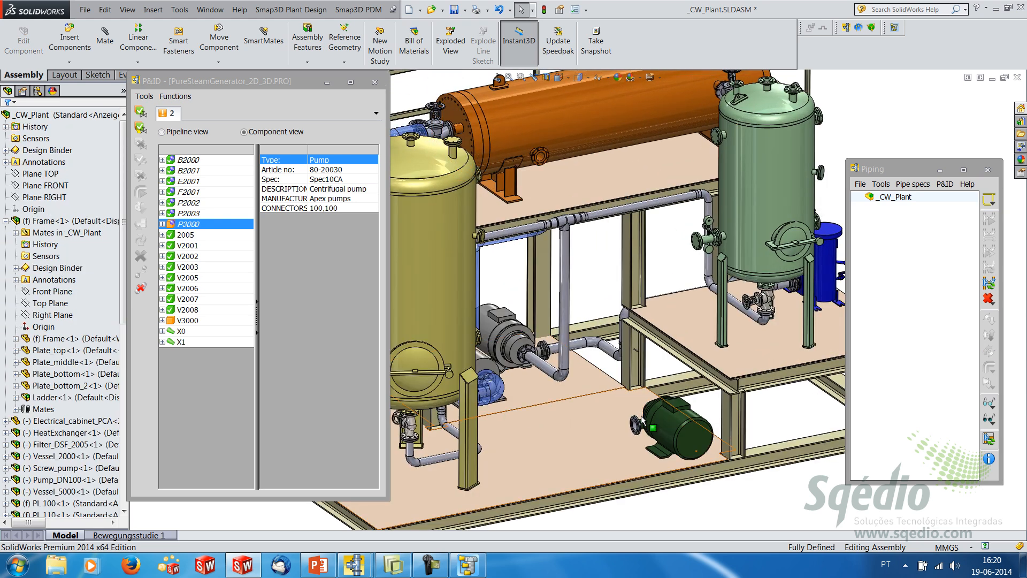
pyautogui.click(690, 435)
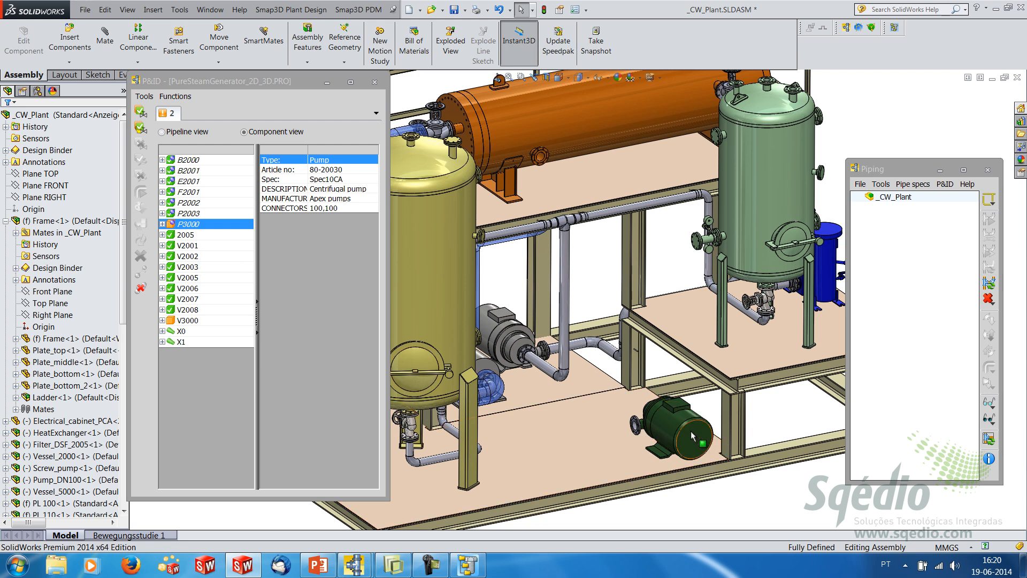
pyautogui.rightClick(194, 227)
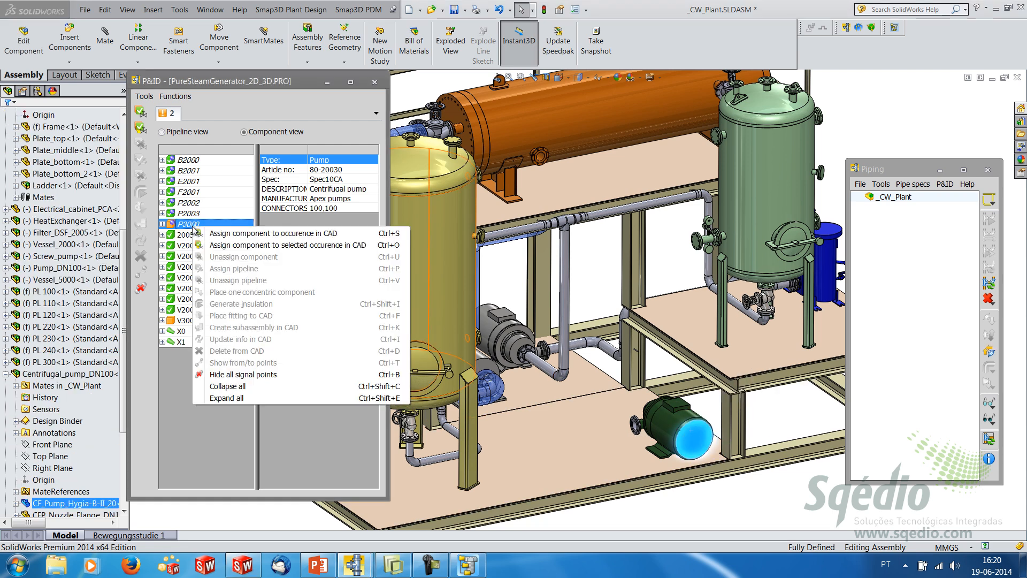
pyautogui.click(289, 247)
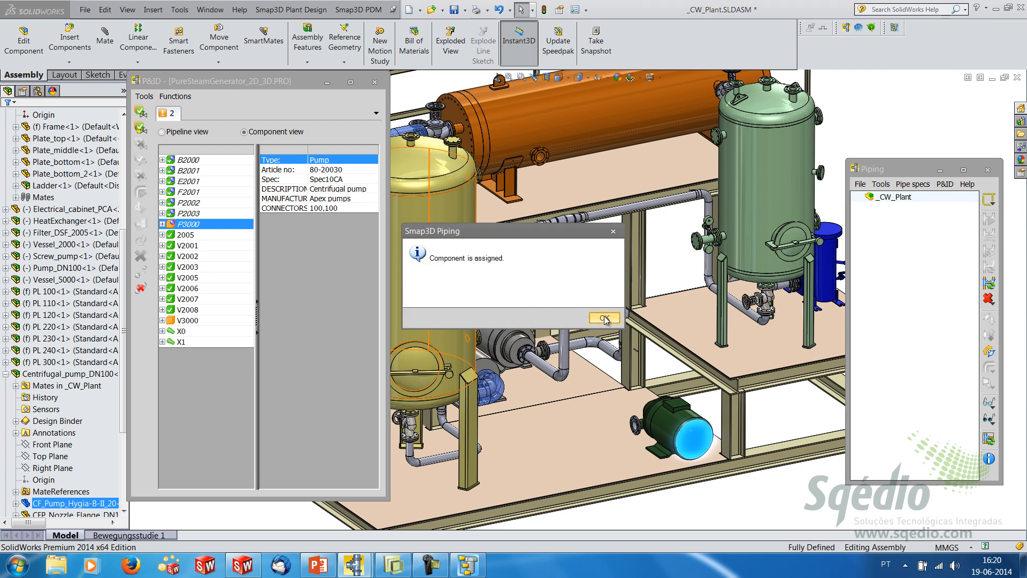
pyautogui.click(609, 319)
# Save the plant assembly together with the modified centrifugal pump file and collapse the Frame component in the model tree.
pyautogui.click(452, 14)
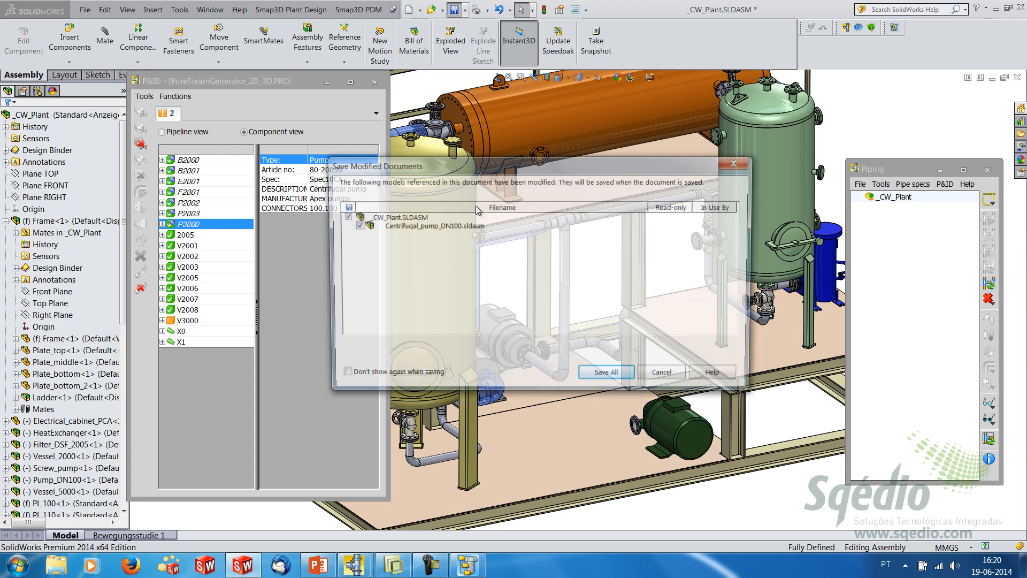
pyautogui.click(602, 374)
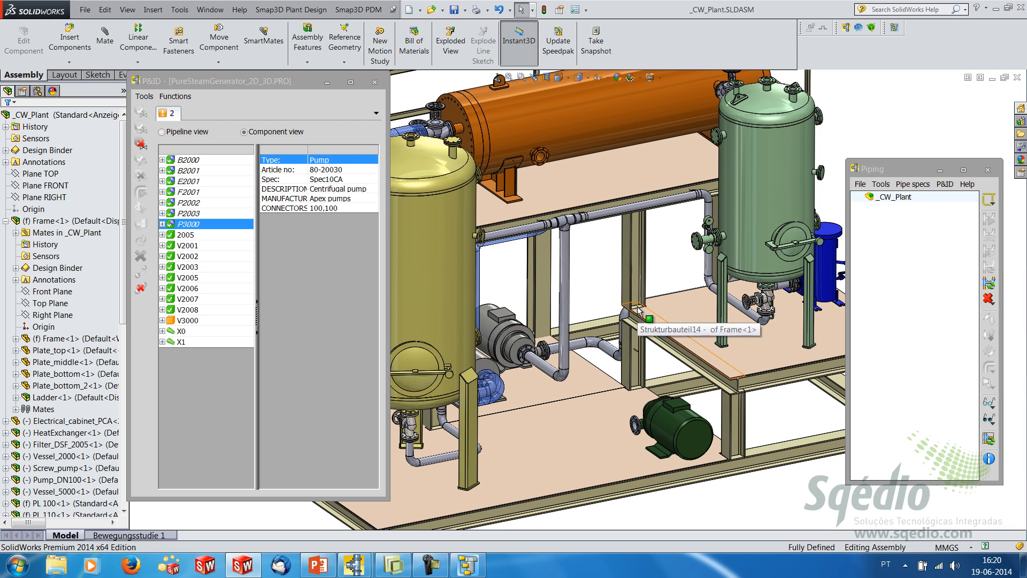
pyautogui.click(5, 221)
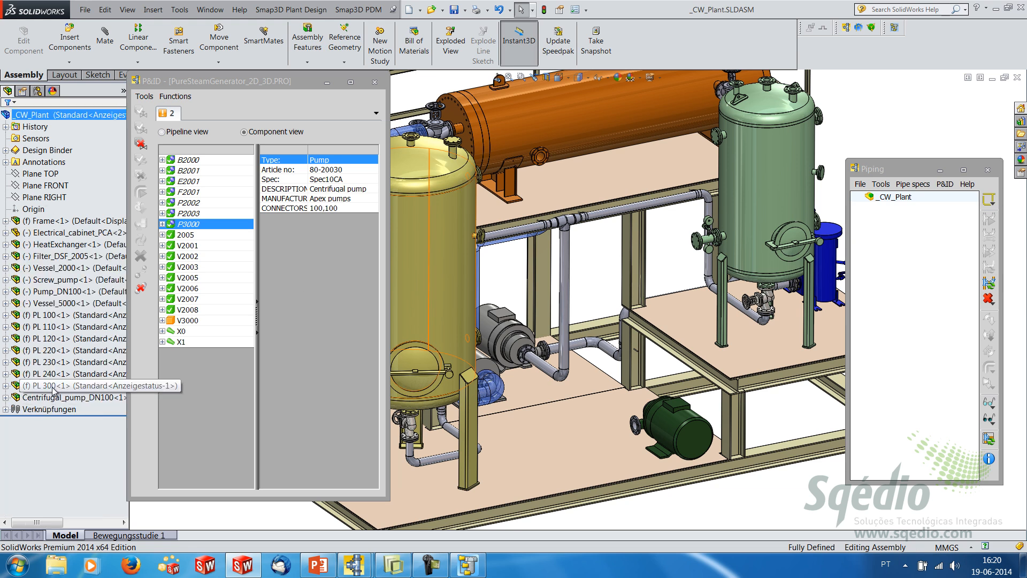
# Examine the new pump's position relative to the vessels and existing piping from several angles.
pyautogui.moveTo(648, 430); pyautogui.dragTo(654, 407, button='middle')
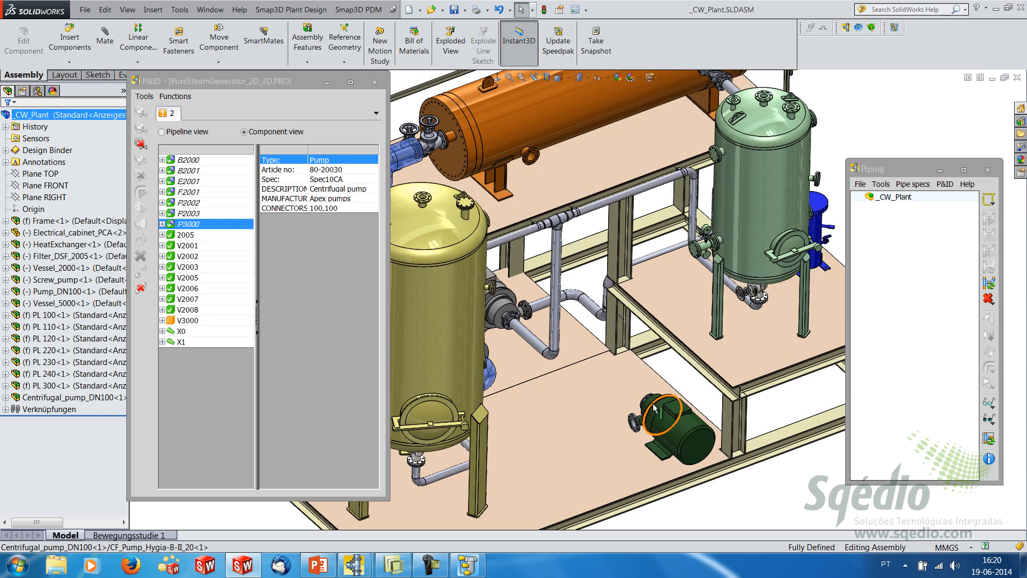
pyautogui.press('f')
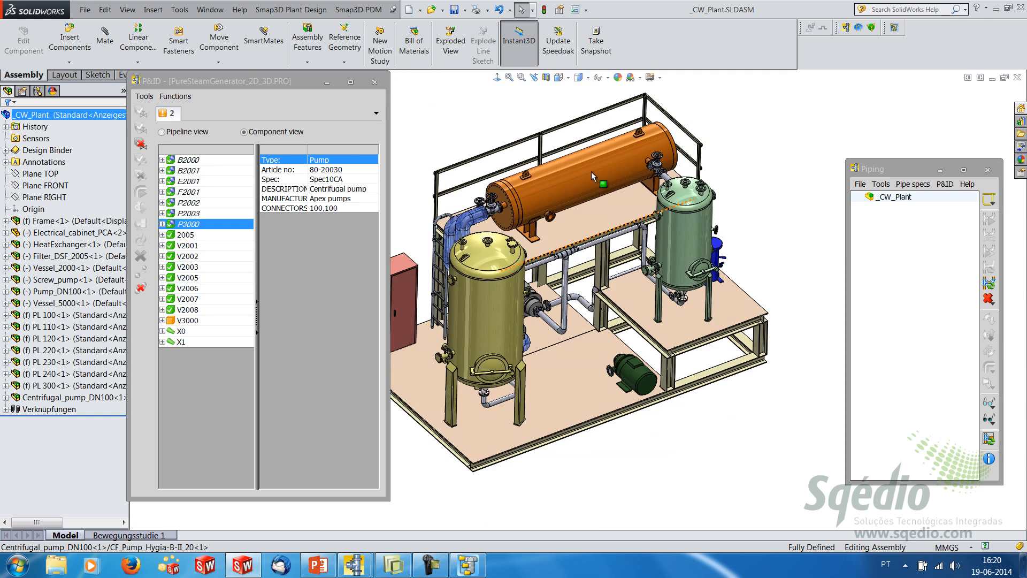
pyautogui.moveTo(585, 214); pyautogui.dragTo(634, 311, button='middle')
pyautogui.scroll(2, 647, 364)
pyautogui.scroll(-4, 626, 460)
pyautogui.moveTo(601, 464)
pyautogui.mouseDown(button='middle')
pyautogui.moveTo(554, 454)
pyautogui.moveTo(599, 457)
pyautogui.mouseUp(button='middle')
pyautogui.scroll(2, 567, 350)
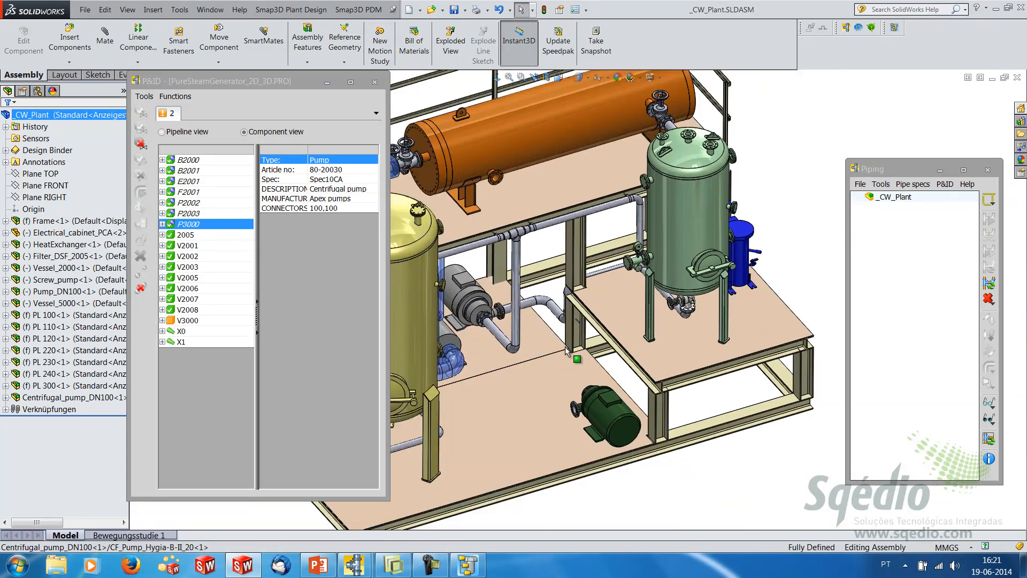
pyautogui.scroll(-1, 567, 350)
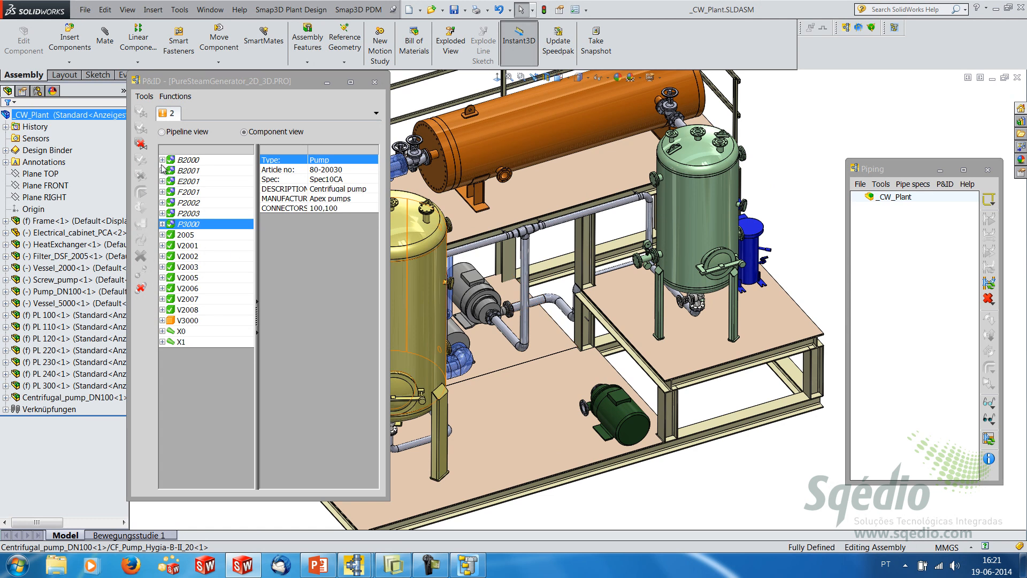
# Try to show the from/to points of pipeline PL 300_100 in the 3D plant model.
pyautogui.click(191, 133)
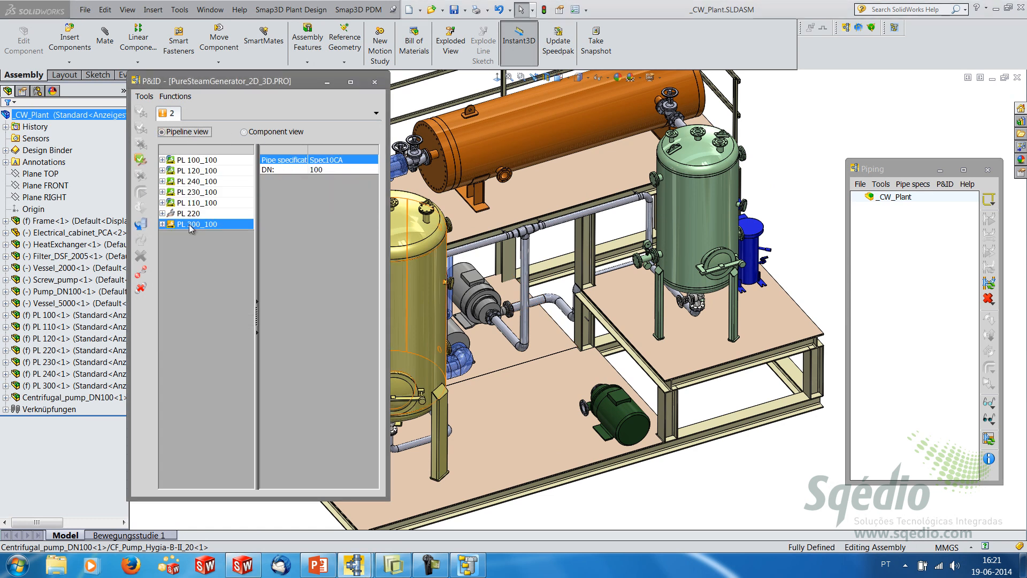
pyautogui.click(142, 274)
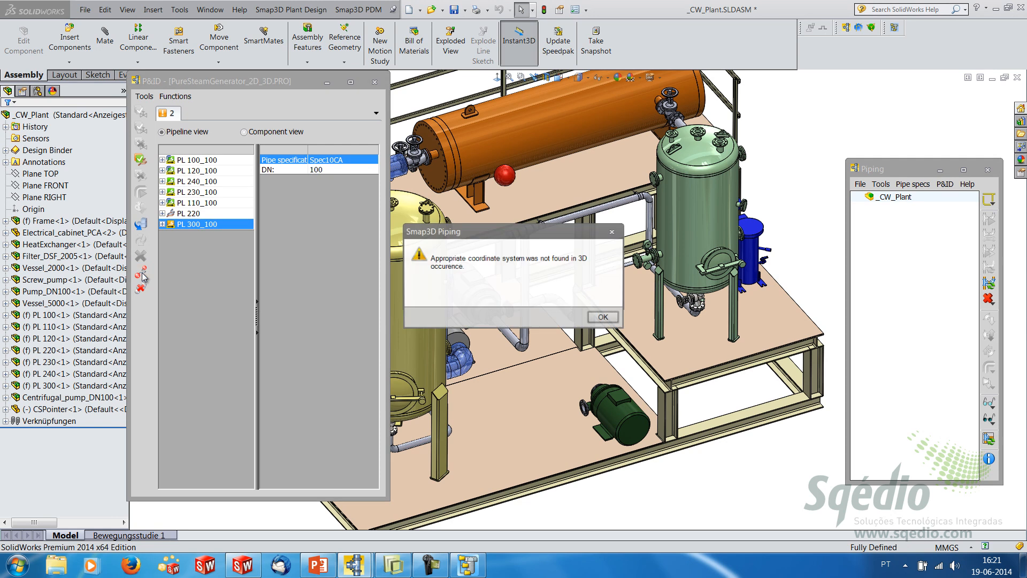
pyautogui.click(604, 318)
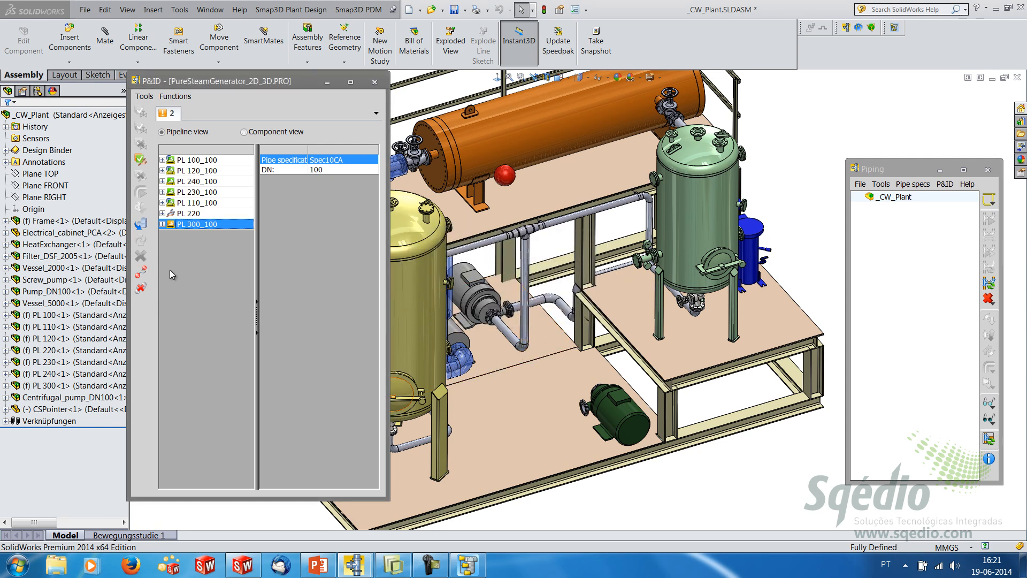
# Unassign P&ID component P3000 from the 3D pump and hide all signal points.
pyautogui.click(273, 133)
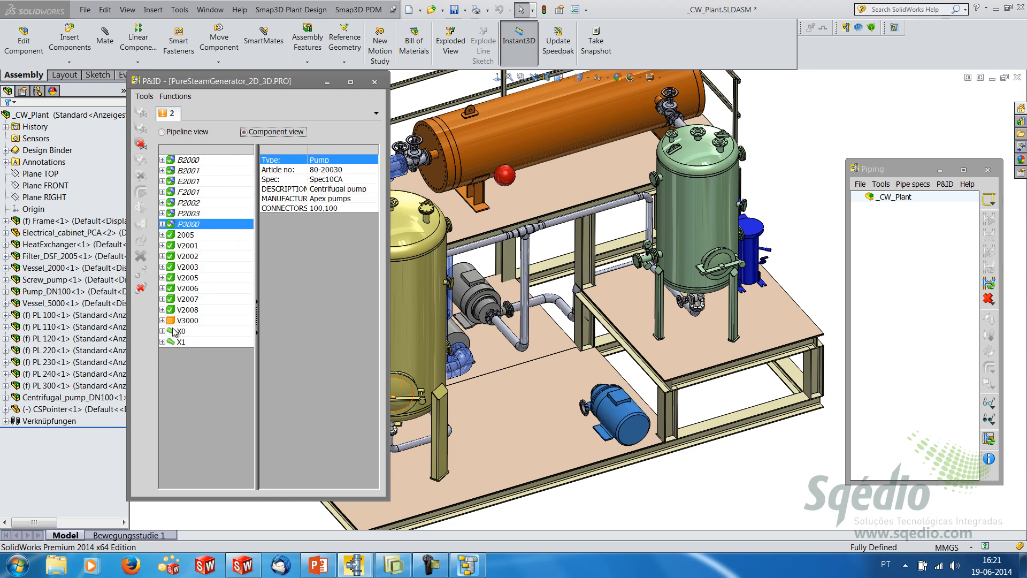
pyautogui.rightClick(197, 227)
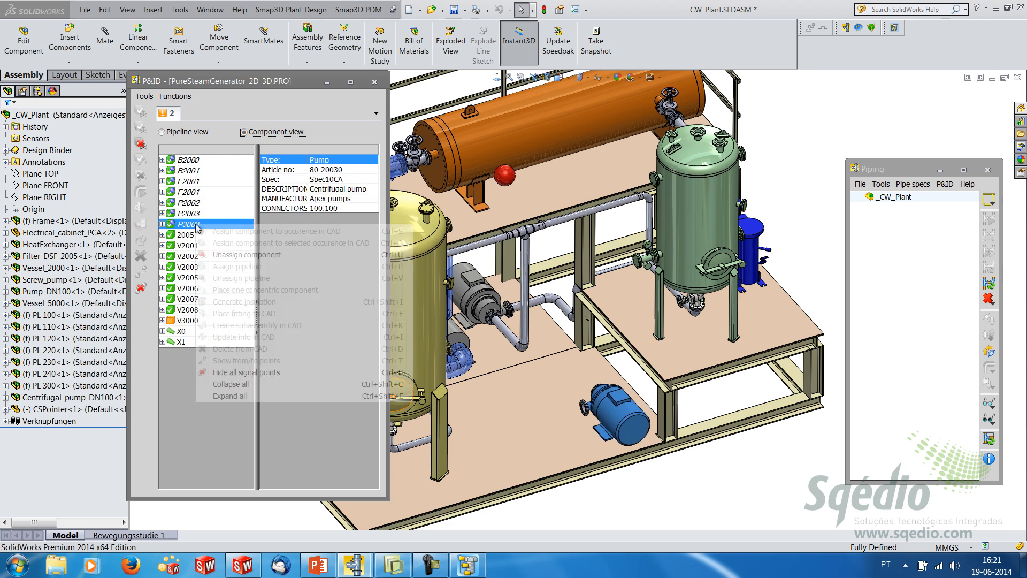
pyautogui.click(231, 255)
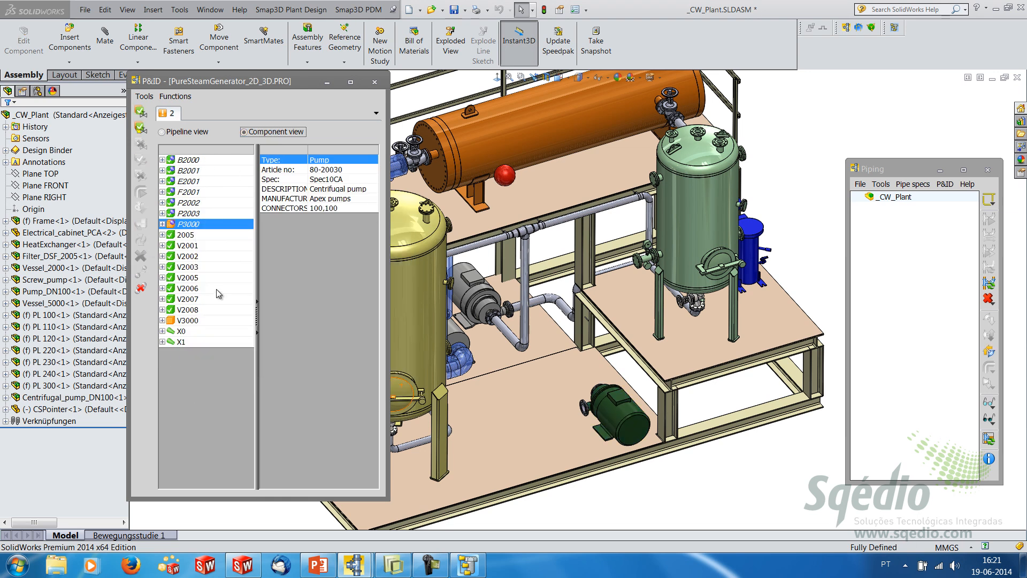
pyautogui.click(141, 289)
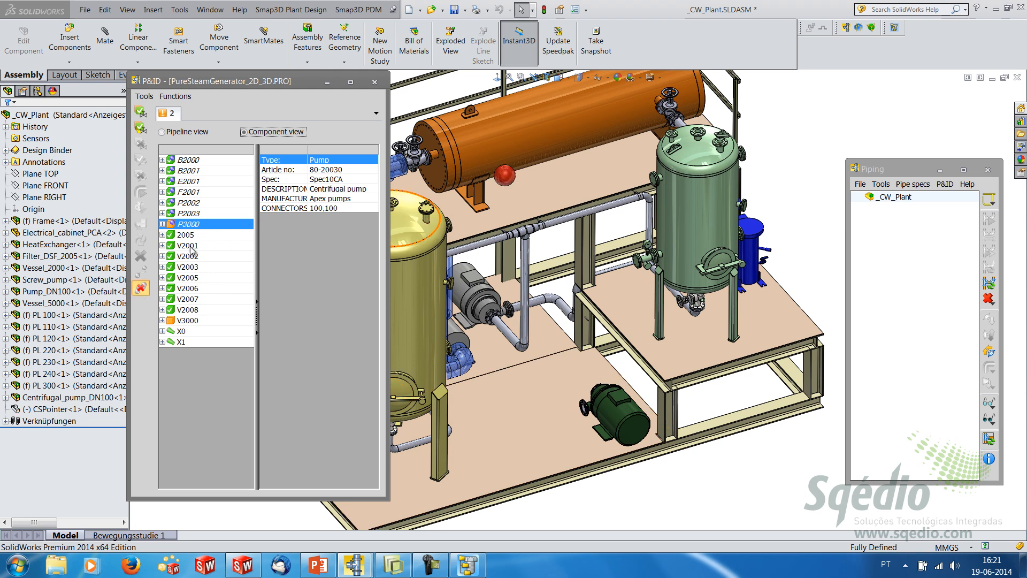
# Assign P&ID component P3000 to the centrifugal pump's occurrence in the 3D plant model.
pyautogui.click(53, 398)
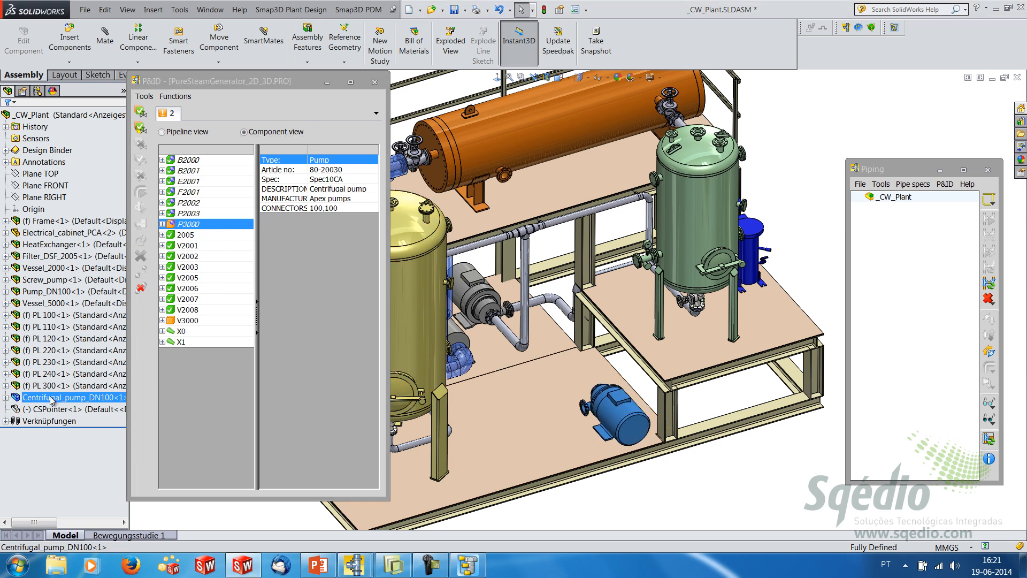
pyautogui.rightClick(190, 229)
pyautogui.click(249, 251)
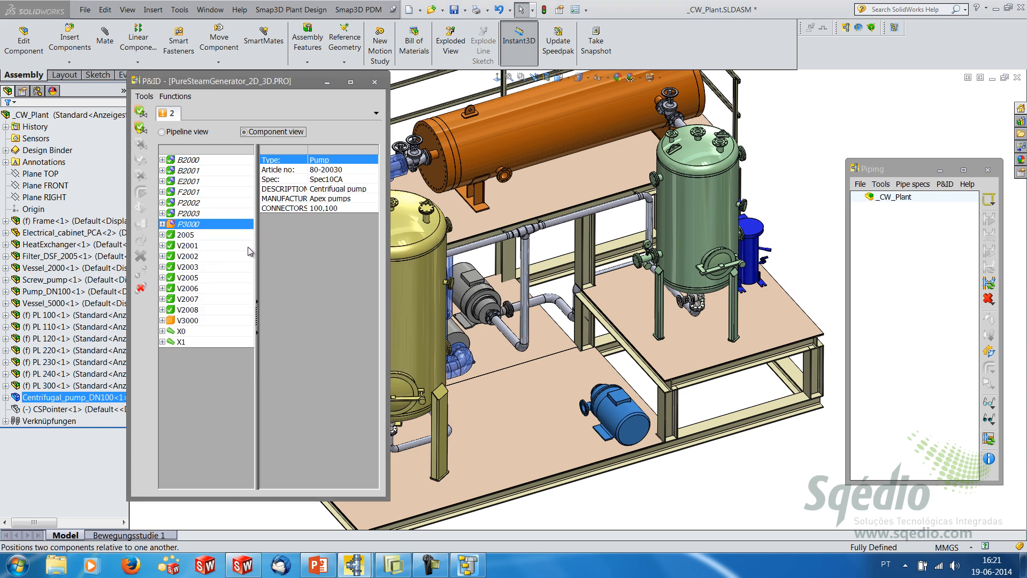
pyautogui.click(605, 318)
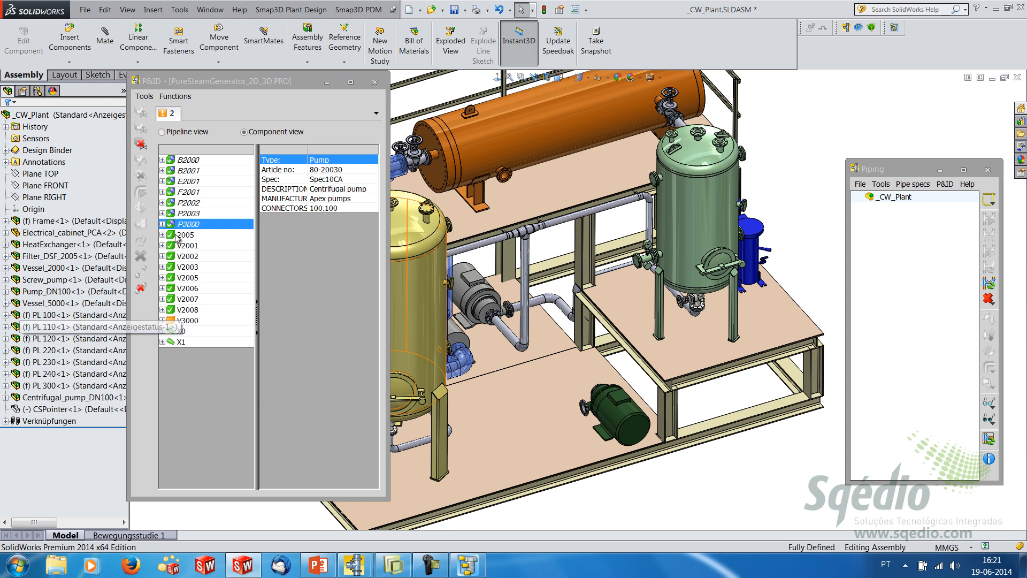
# Show the from/to points of pipeline PL 300_100 in the 3D plant, examine both locations and hide all signal points.
pyautogui.click(196, 133)
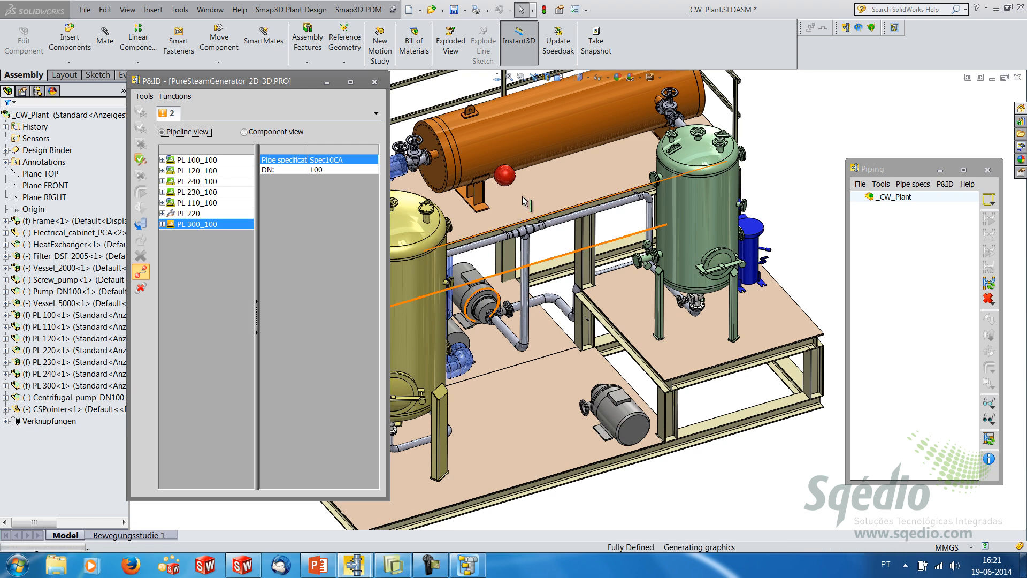
pyautogui.moveTo(513, 182); pyautogui.dragTo(586, 381, button='middle')
pyautogui.moveTo(599, 417)
pyautogui.mouseDown(button='middle')
pyautogui.moveTo(590, 465)
pyautogui.moveTo(597, 400)
pyautogui.mouseUp(button='middle')
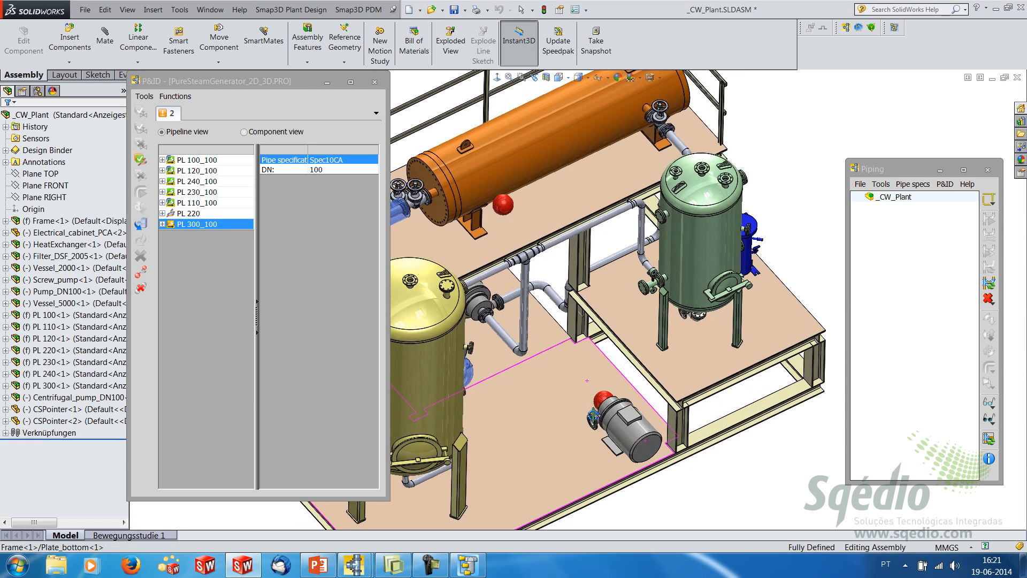
pyautogui.scroll(-5, 597, 398)
pyautogui.scroll(5, 603, 369)
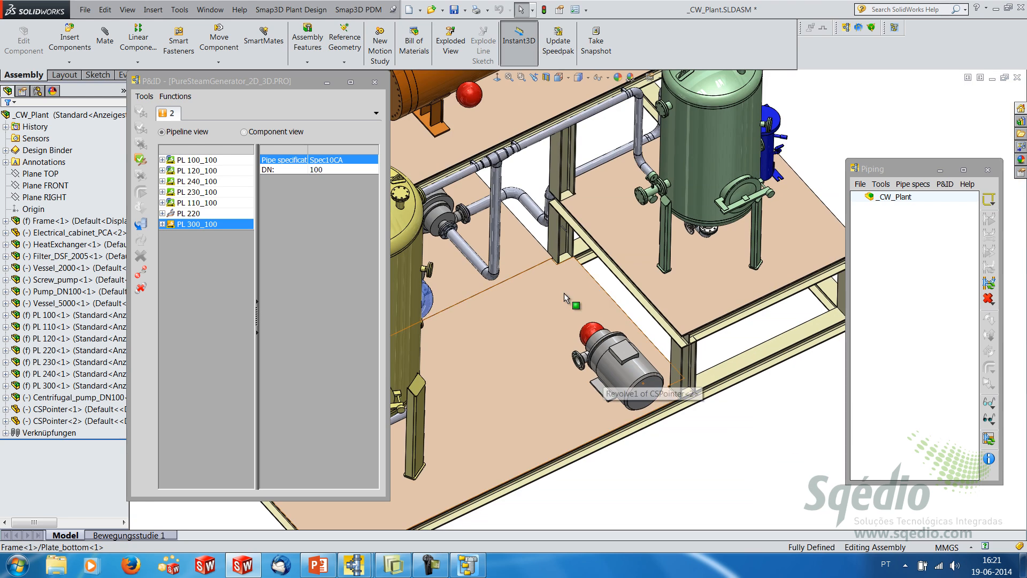
pyautogui.moveTo(570, 309); pyautogui.dragTo(514, 172, button='middle')
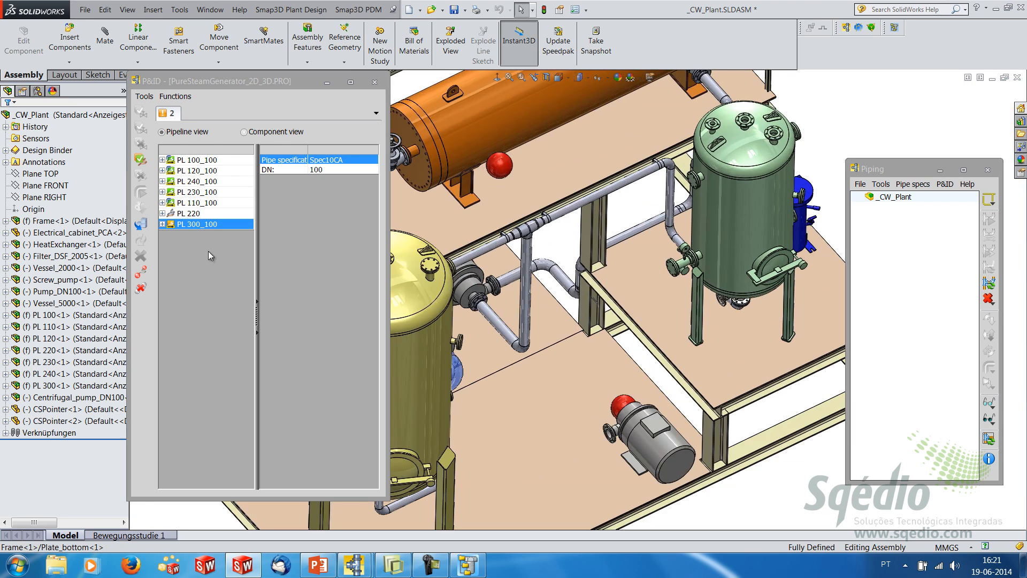
pyautogui.click(141, 291)
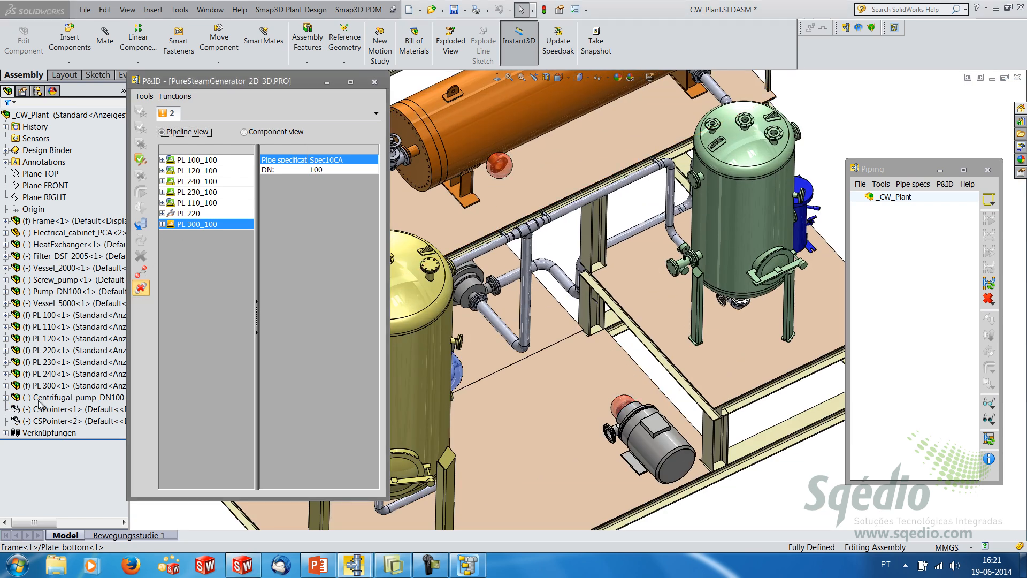
# Open the PL 300 subassembly for editing within the plant, save, and start a new 3D sketch in it.
pyautogui.rightClick(48, 386)
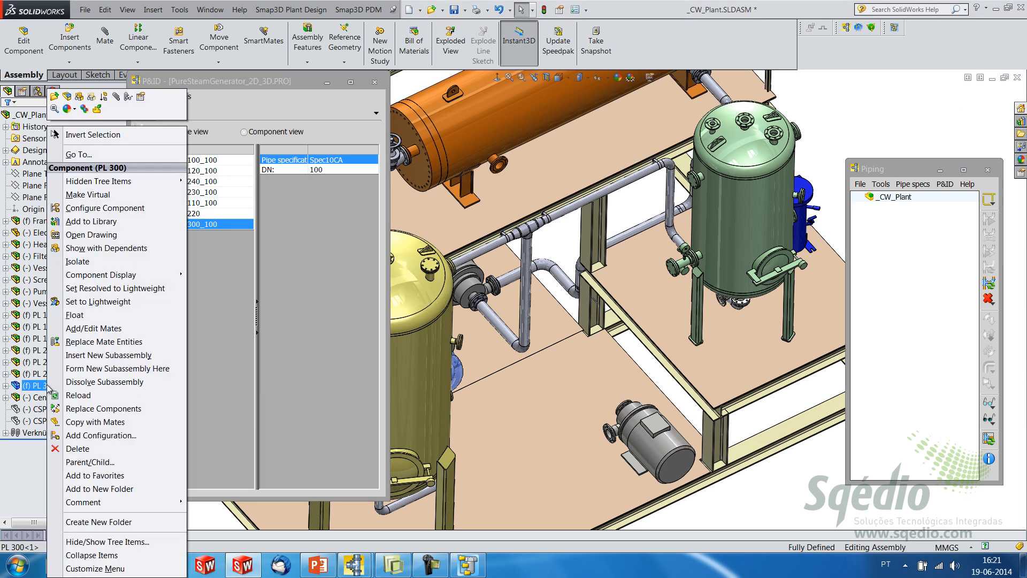
pyautogui.click(66, 97)
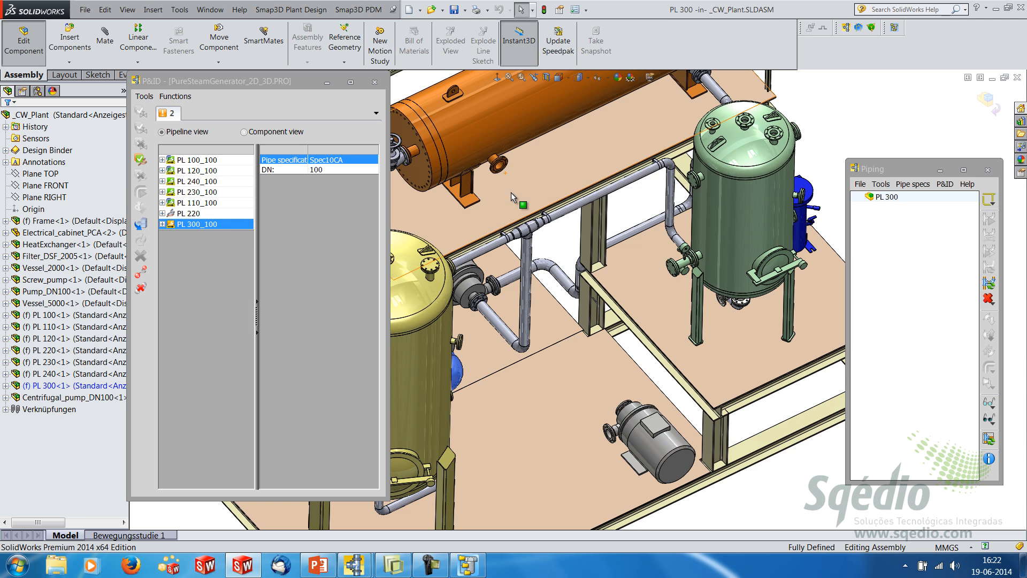
pyautogui.click(456, 11)
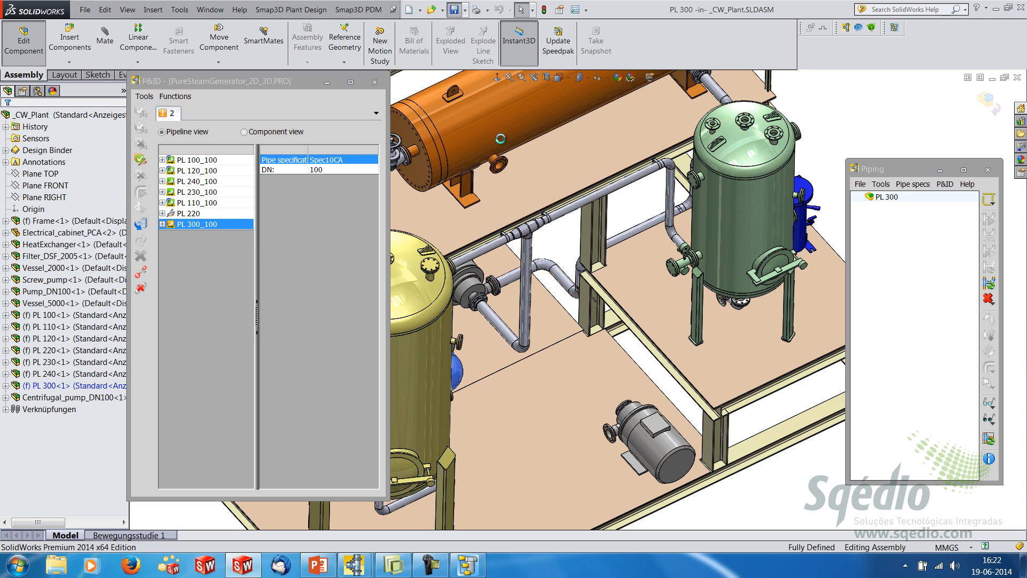
pyautogui.click(95, 75)
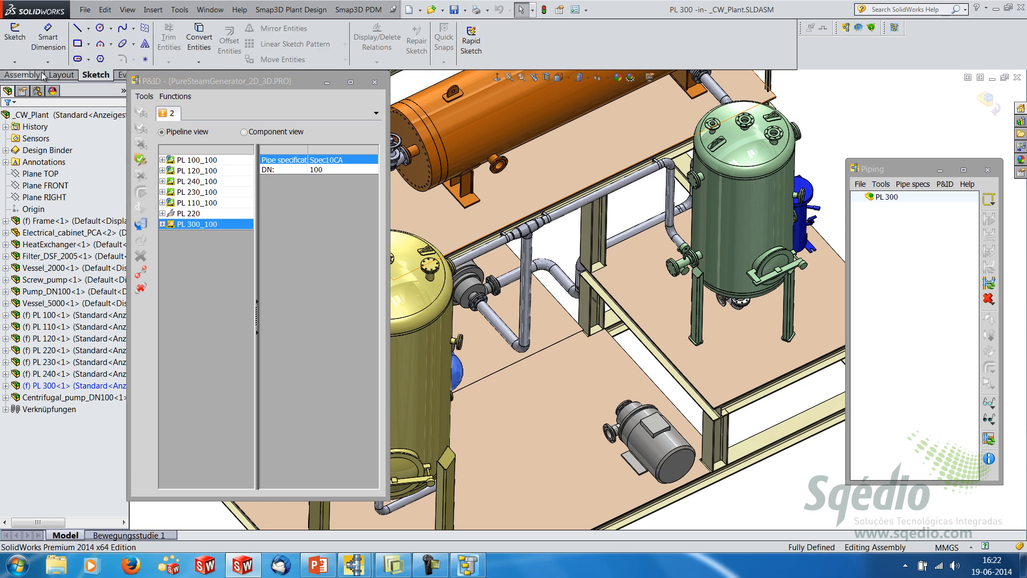
pyautogui.click(14, 62)
pyautogui.click(43, 89)
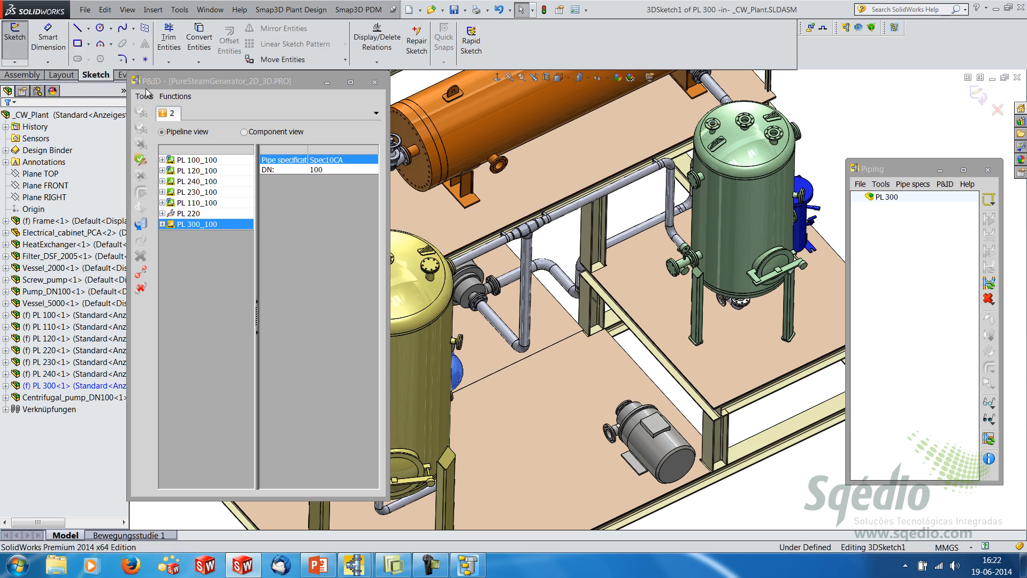
# Connect the flange edge of the heat exchanger's lower nozzle to the centrifugal pump's axial flange with a route line along XYZ.
pyautogui.click(810, 27)
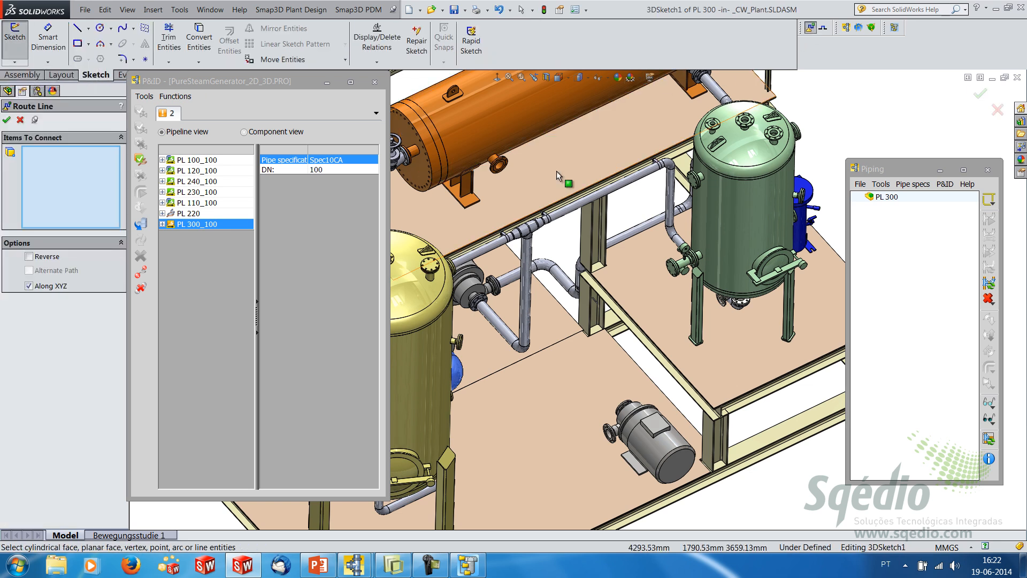
pyautogui.scroll(-5, 500, 171)
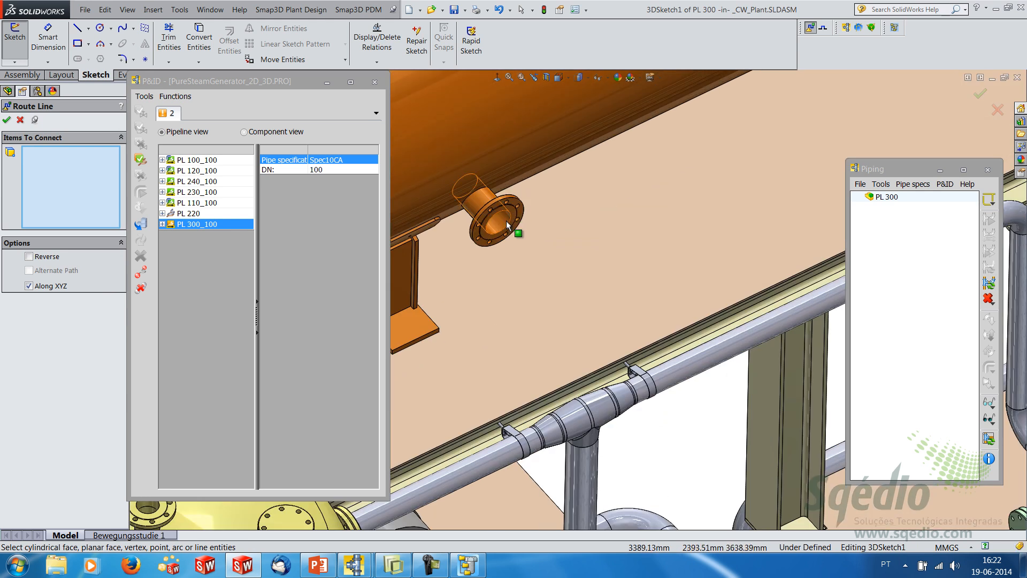
pyautogui.click(507, 222)
pyautogui.scroll(5, 599, 406)
pyautogui.moveTo(608, 417); pyautogui.dragTo(627, 476, button='middle')
pyautogui.scroll(-6, 594, 400)
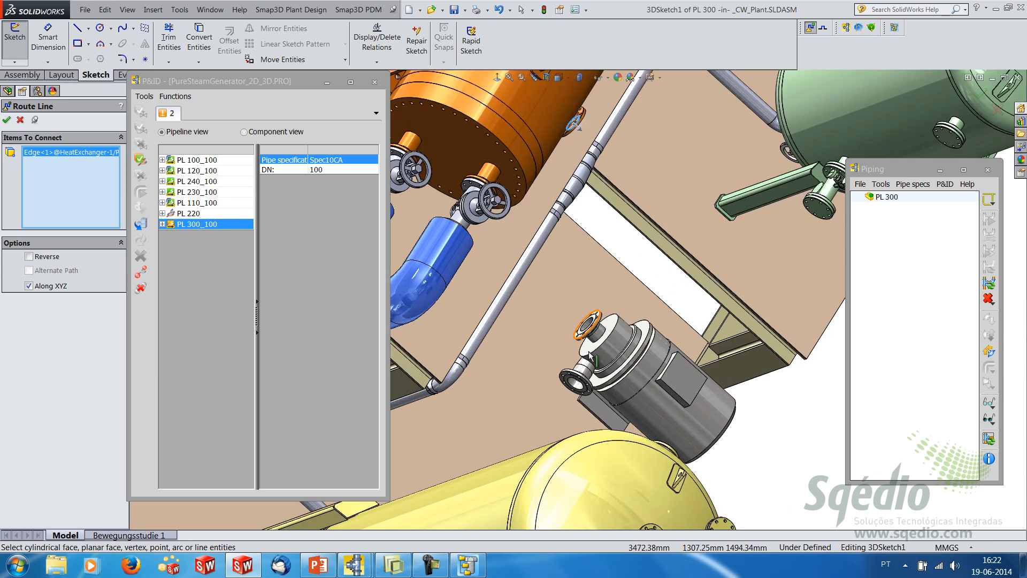
pyautogui.scroll(-4, 590, 353)
pyautogui.click(590, 267)
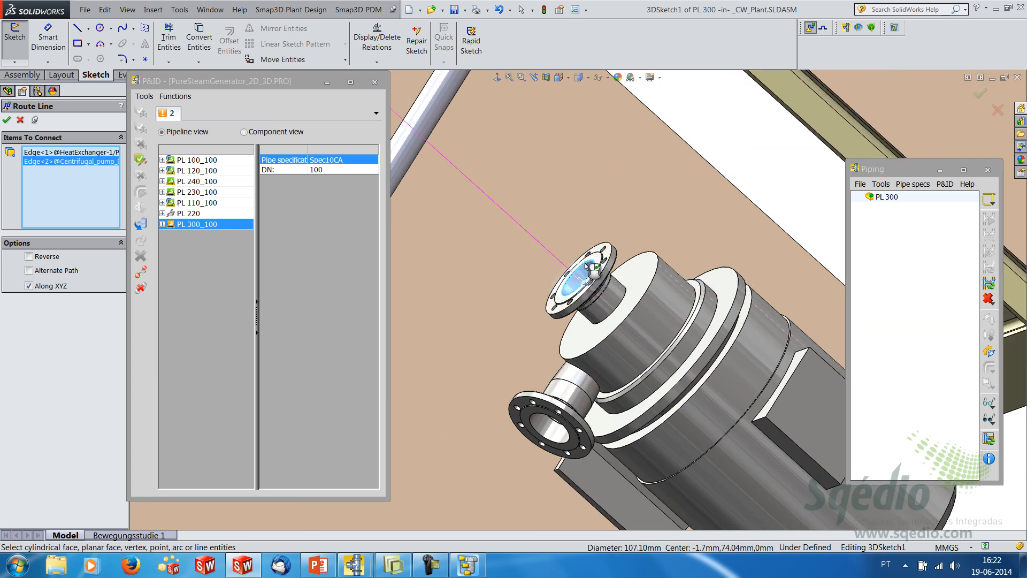
# Place the route's first bend about 917 mm from the heat exchanger nozzle and accept the route line.
pyautogui.scroll(6, 537, 454)
pyautogui.moveTo(569, 387); pyautogui.dragTo(587, 248, button='middle')
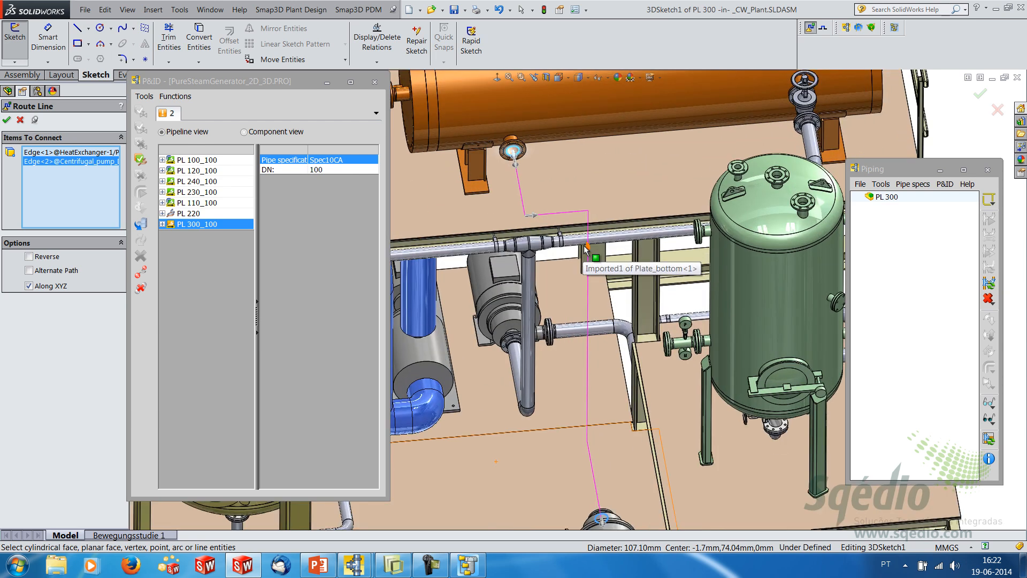
pyautogui.moveTo(550, 217)
pyautogui.mouseDown()
pyautogui.moveTo(551, 200)
pyautogui.moveTo(563, 238)
pyautogui.moveTo(562, 227)
pyautogui.mouseUp()
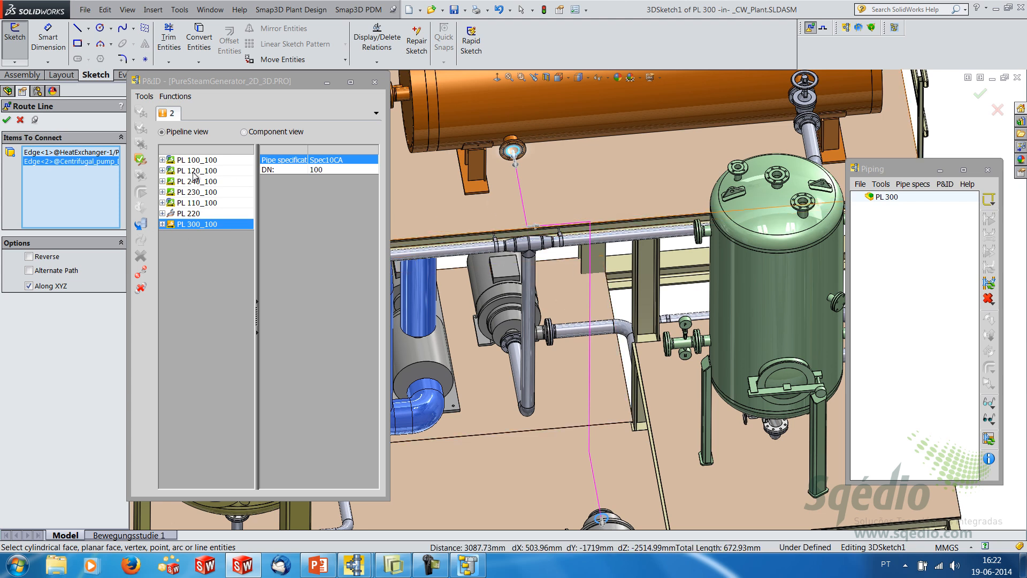
pyautogui.click(8, 120)
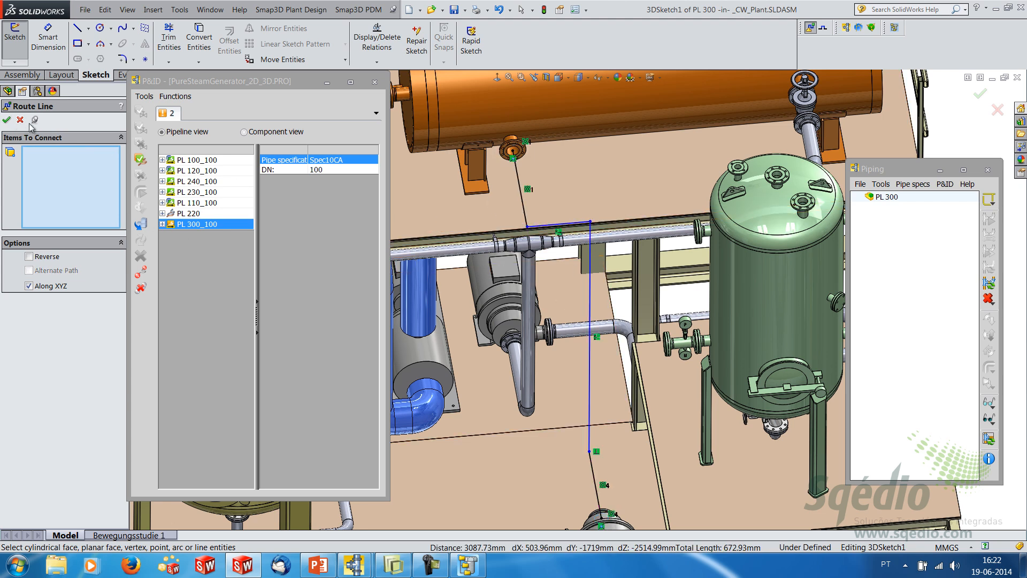
pyautogui.click(20, 121)
# Dimension the route segment leaving the heat exchanger nozzle to 780 mm and finish the 3D sketch.
pyautogui.moveTo(672, 283); pyautogui.dragTo(672, 254, button='right')
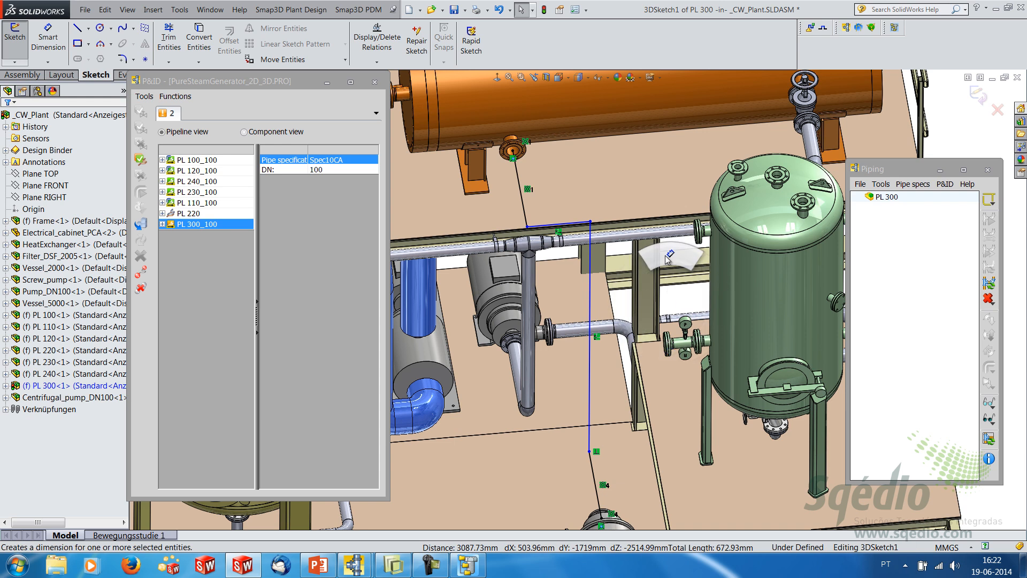
pyautogui.click(520, 187)
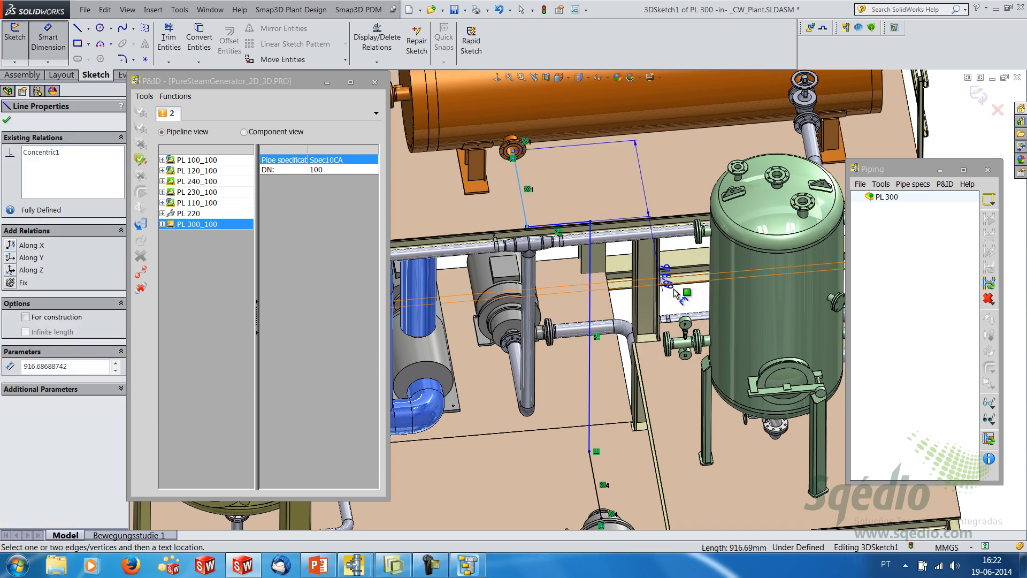
pyautogui.click(679, 293)
pyautogui.write('780')
pyautogui.press('Return')
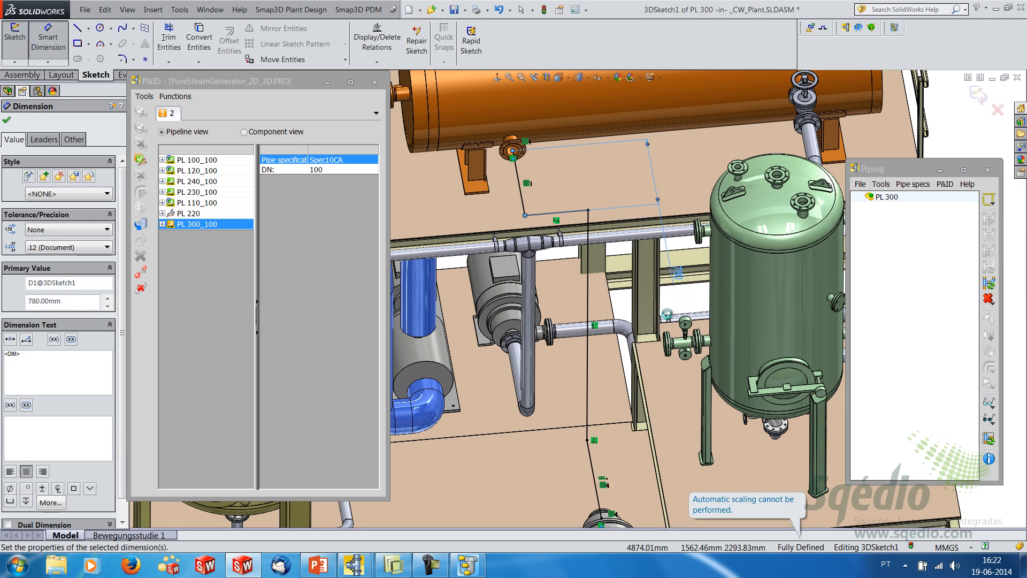
pyautogui.click(978, 93)
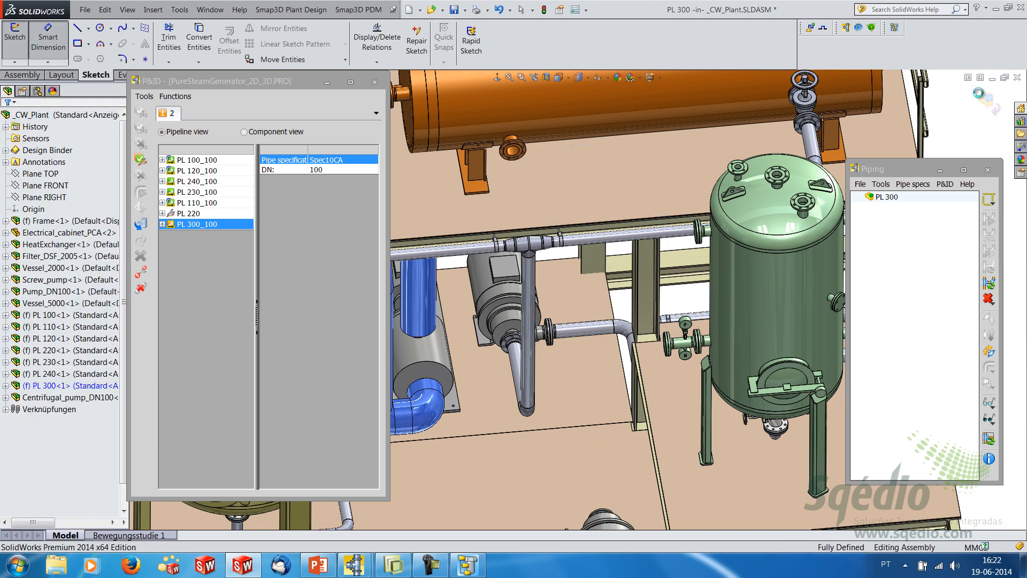
# Generate the pipeline path for PL 300 from its 3D sketch.
pyautogui.click(46, 492)
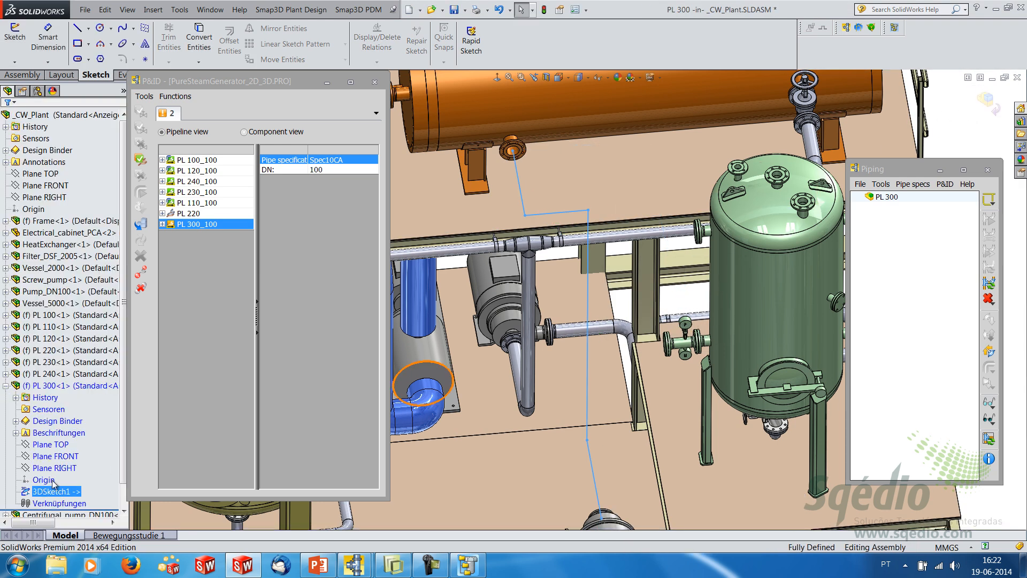
pyautogui.click(989, 201)
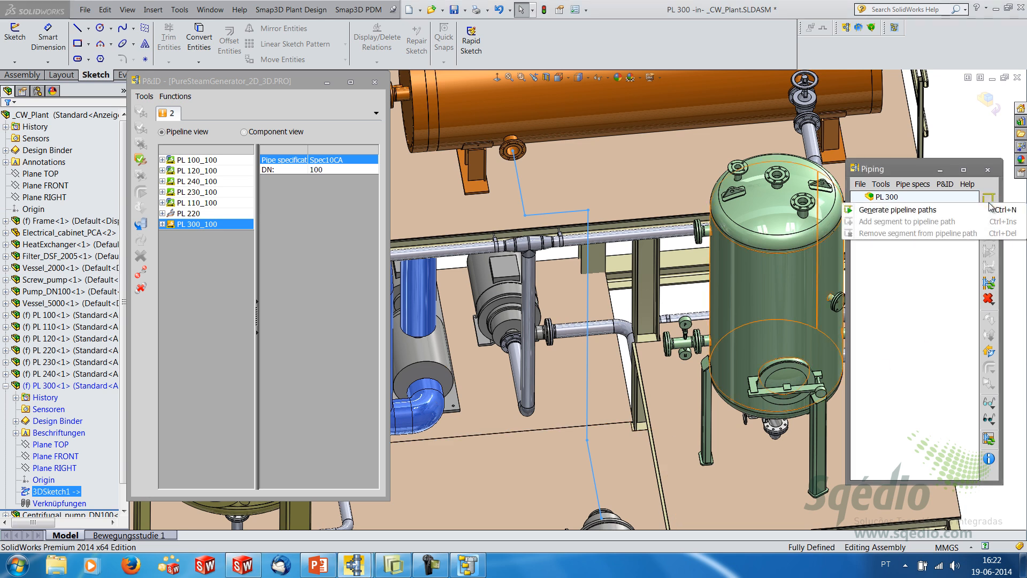
pyautogui.click(917, 213)
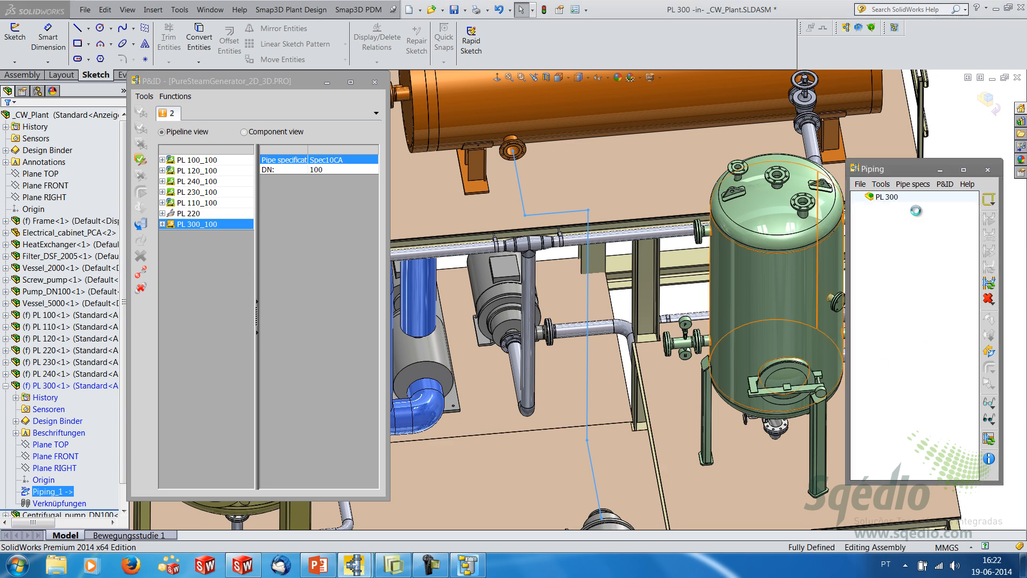
pyautogui.click(910, 208)
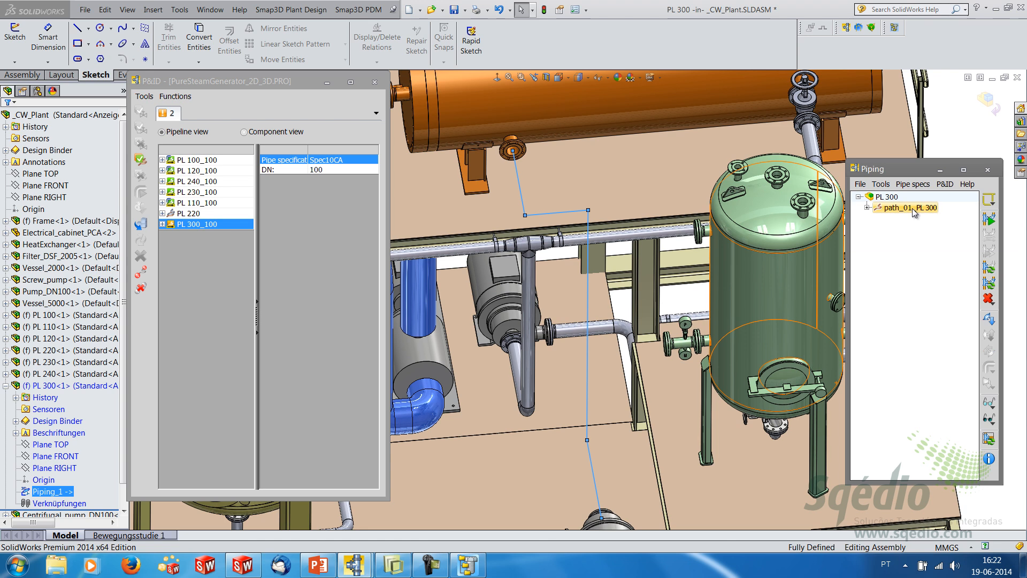
pyautogui.click(913, 226)
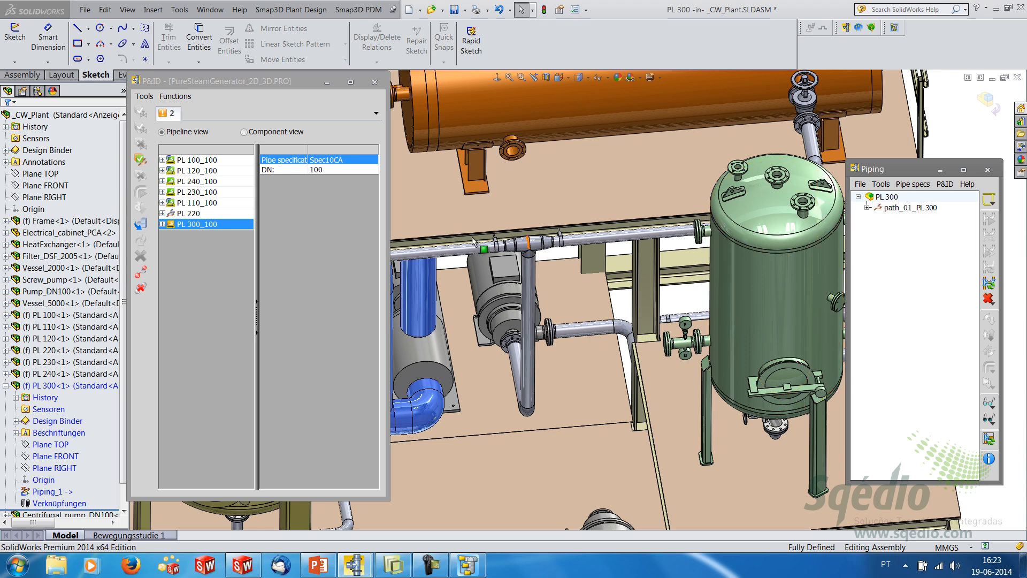
# Assign P&ID pipeline PL 300_100 to path_01_PL 300 and generate its 3D piping between the heat exchanger and the pump.
pyautogui.click(205, 238)
pyautogui.rightClick(201, 224)
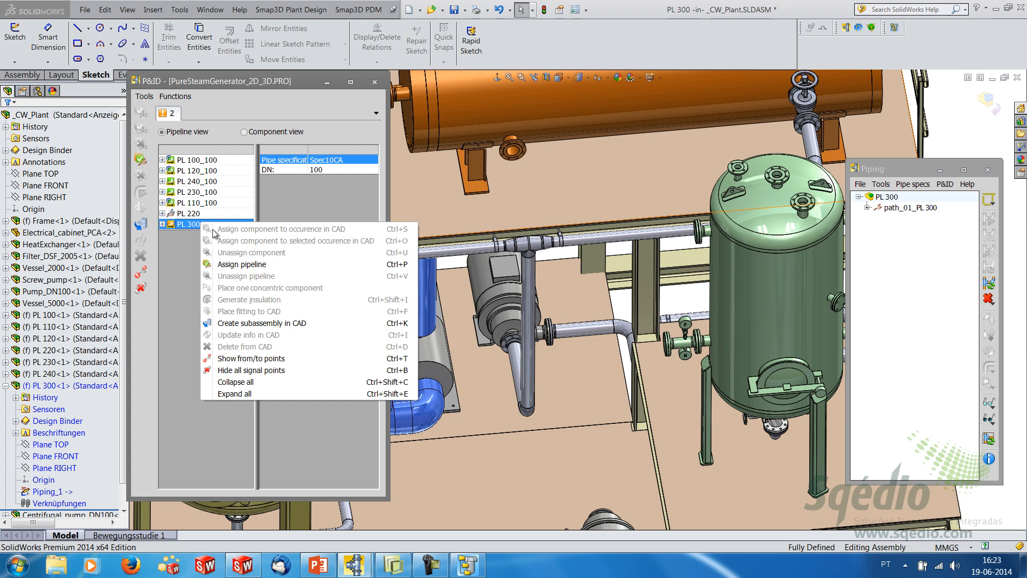
pyautogui.click(260, 265)
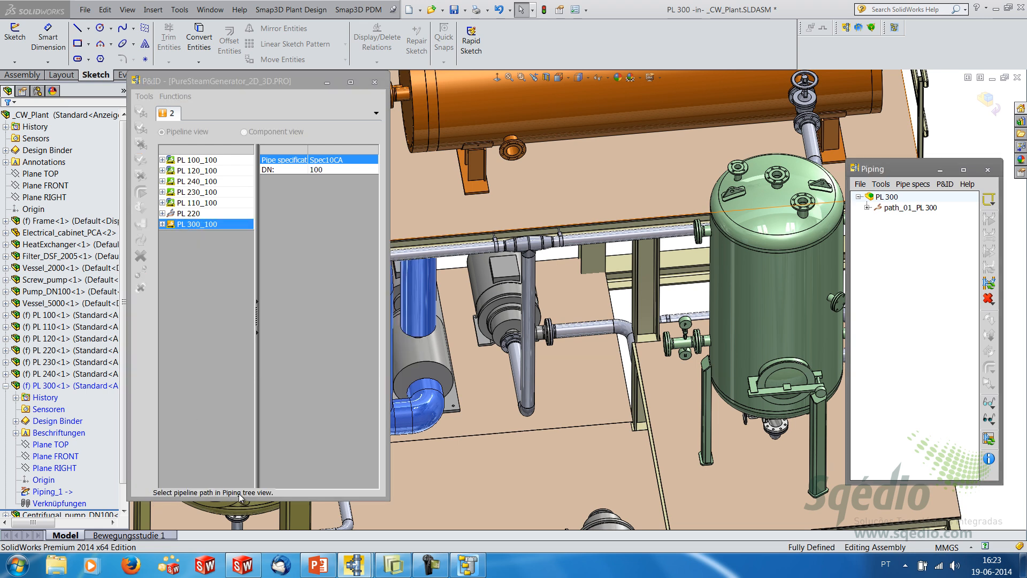
pyautogui.click(916, 209)
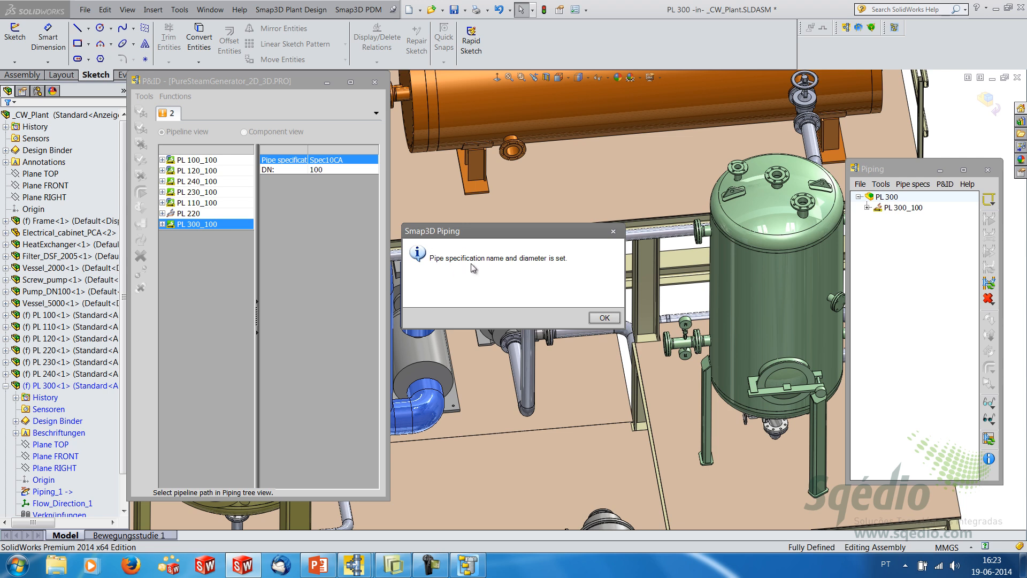
pyautogui.click(604, 318)
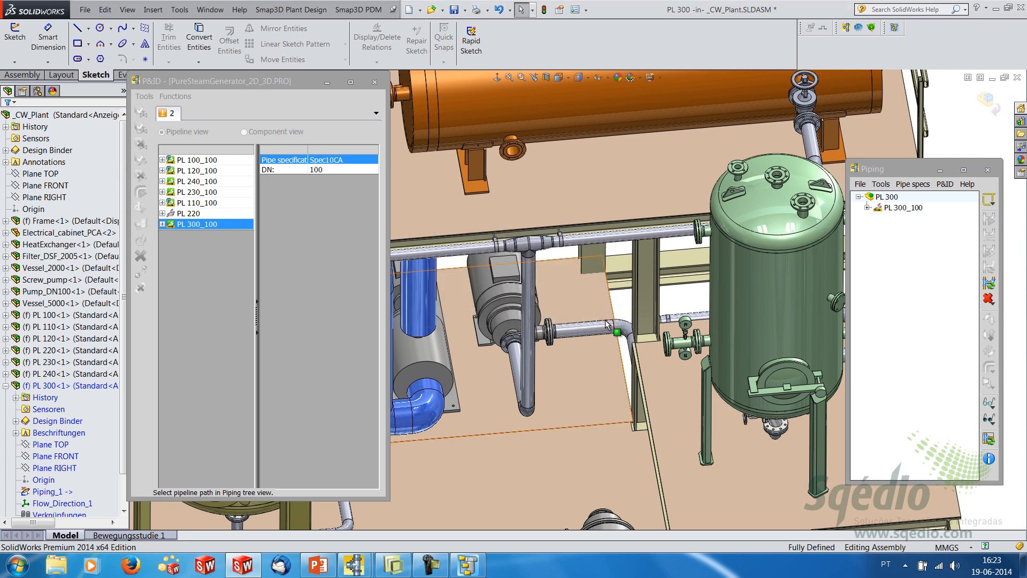
pyautogui.click(905, 209)
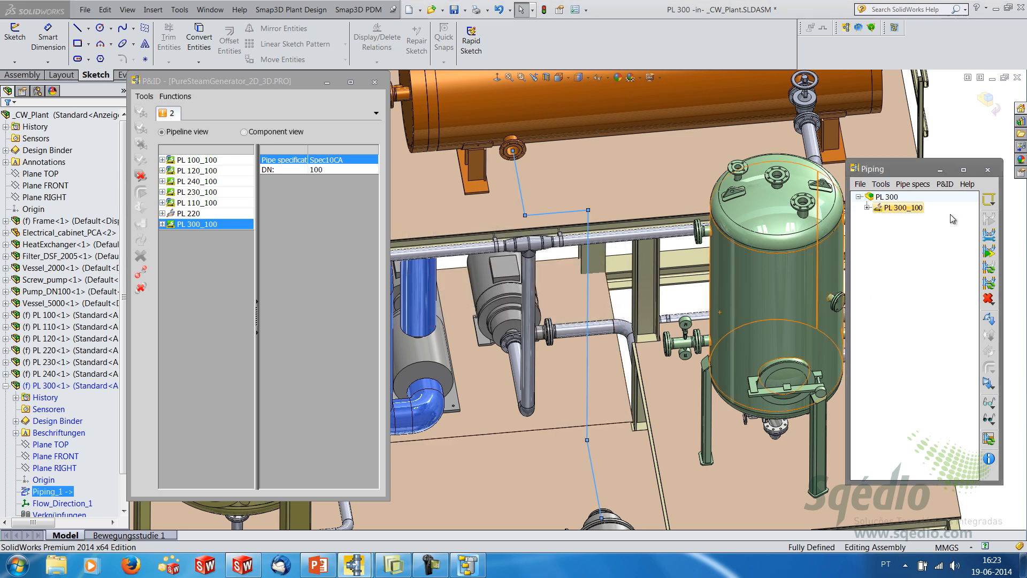
pyautogui.click(989, 235)
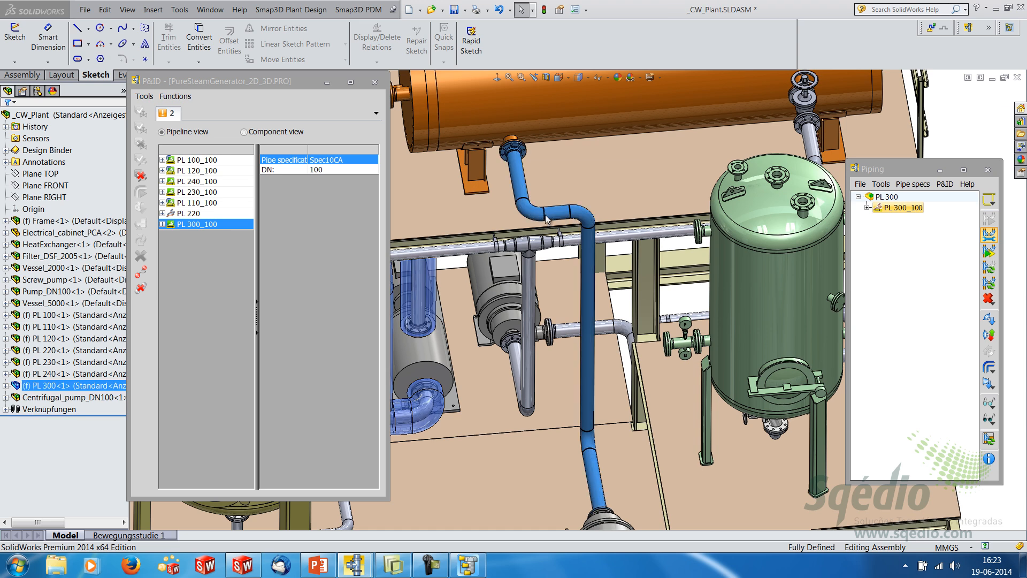
# Examine the generated PL 300 piping from the heat exchanger nozzle through its bends and vertical pipe down to the pump.
pyautogui.click(561, 220)
pyautogui.scroll(-10, 561, 222)
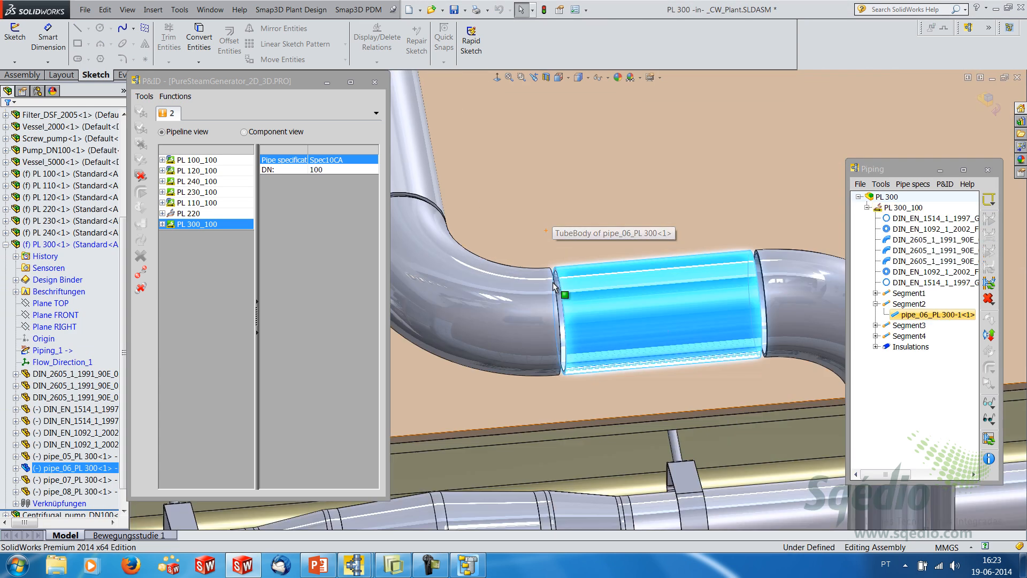
pyautogui.moveTo(570, 338); pyautogui.dragTo(574, 342, button='middle')
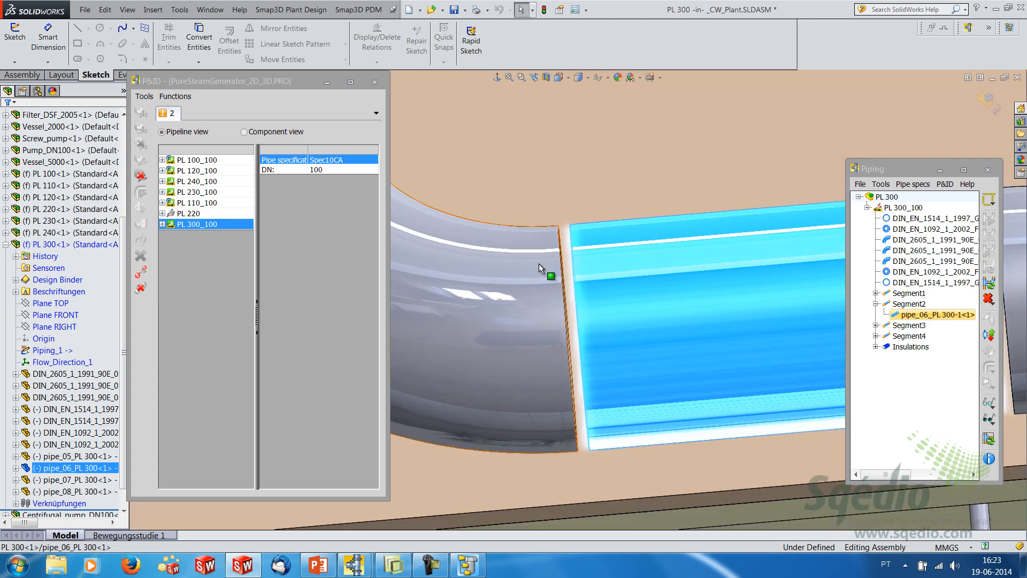
pyautogui.scroll(12, 572, 311)
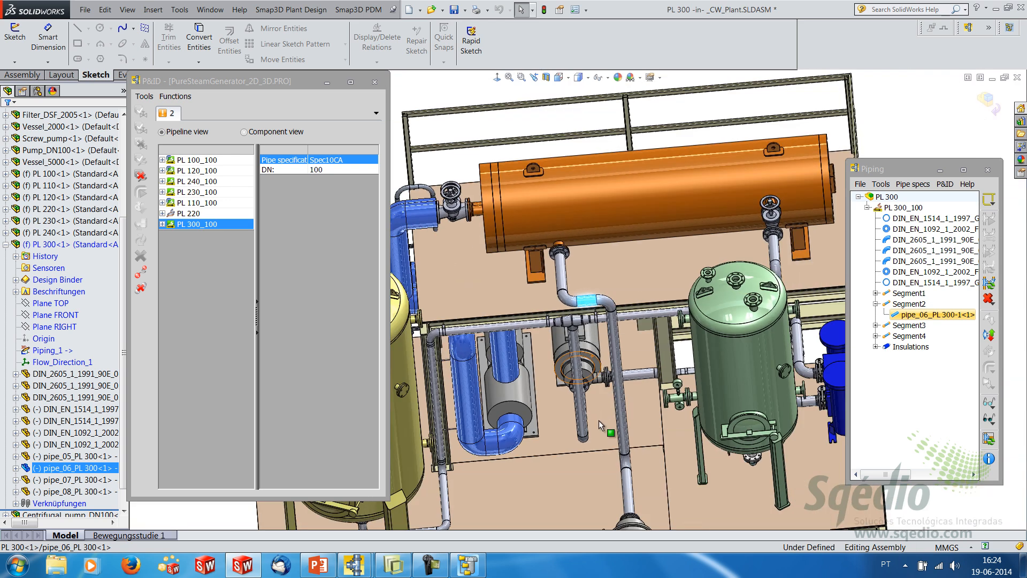
pyautogui.scroll(3, 598, 421)
pyautogui.moveTo(602, 443); pyautogui.dragTo(599, 357, button='middle')
pyautogui.scroll(-5, 594, 361)
pyautogui.click(591, 297)
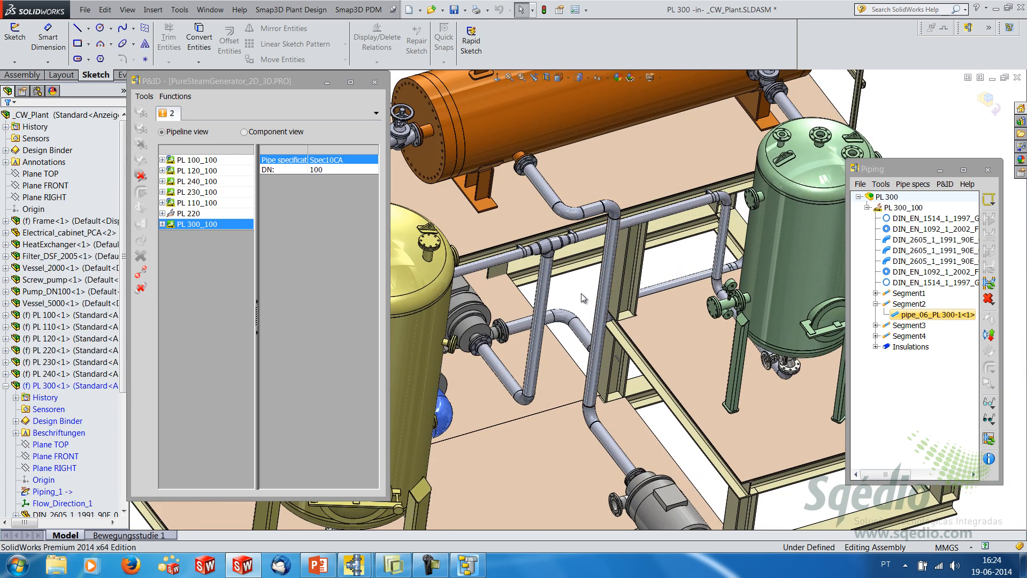
pyautogui.moveTo(583, 295); pyautogui.dragTo(572, 274, button='middle')
pyautogui.click(454, 10)
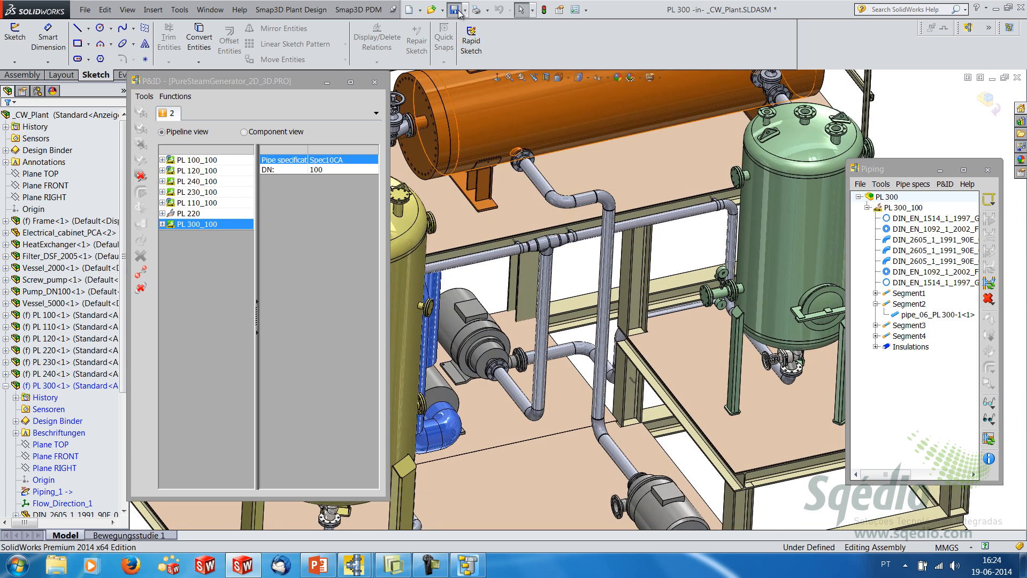
pyautogui.click(609, 376)
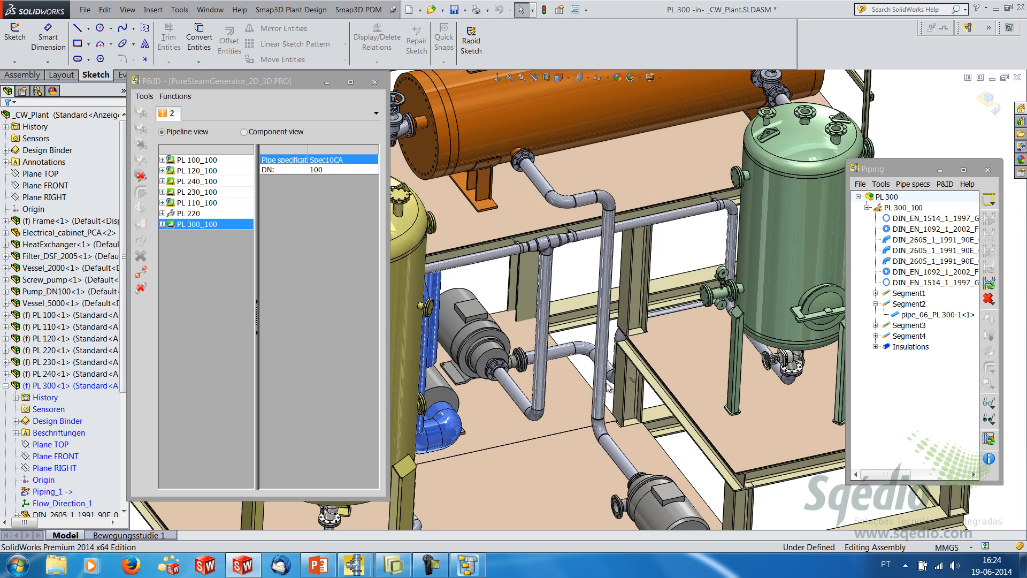
pyautogui.moveTo(585, 332); pyautogui.dragTo(581, 320, button='middle')
pyautogui.scroll(2, 581, 320)
pyautogui.scroll(-1, 610, 311)
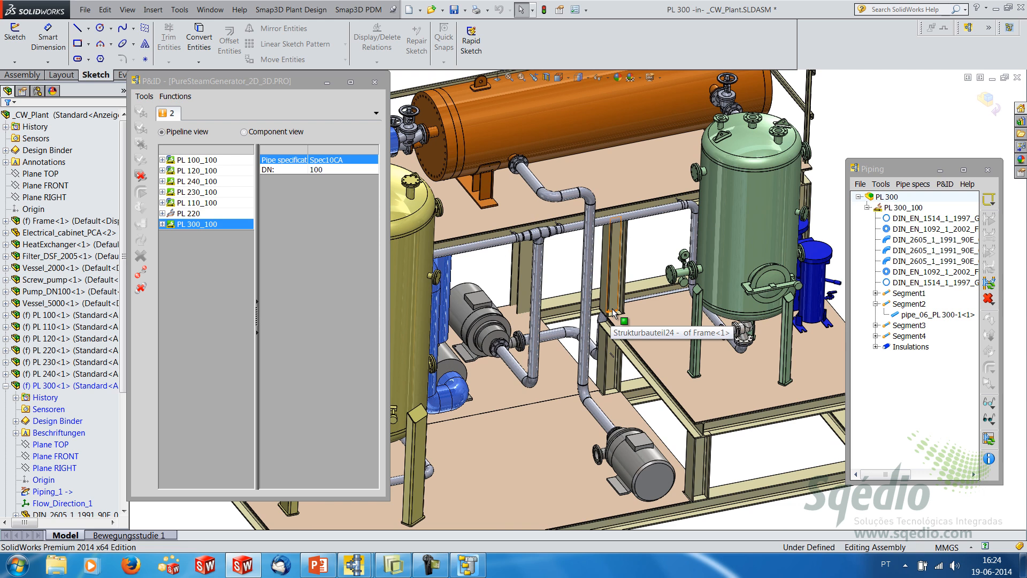
# Show the flow direction of pipeline PL 300_100 and inspect the arrow at the heat exchanger nozzle.
pyautogui.rightClick(903, 207)
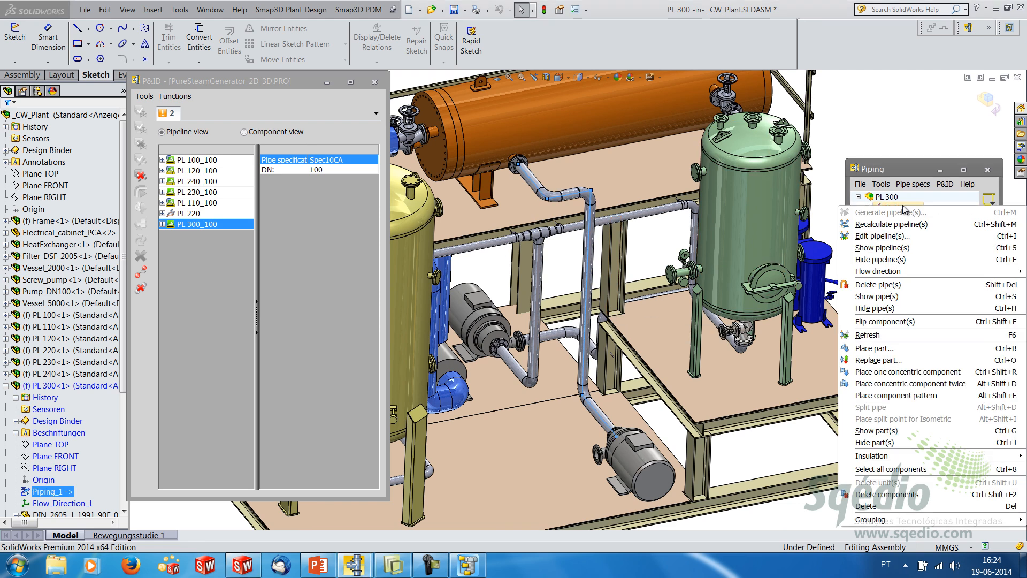
pyautogui.moveTo(884, 273)
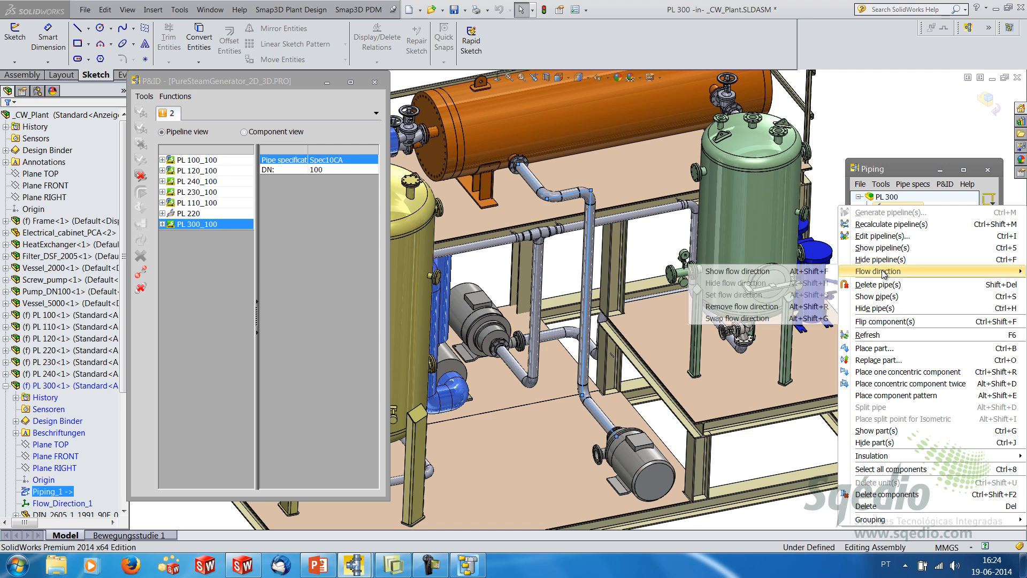
pyautogui.click(754, 272)
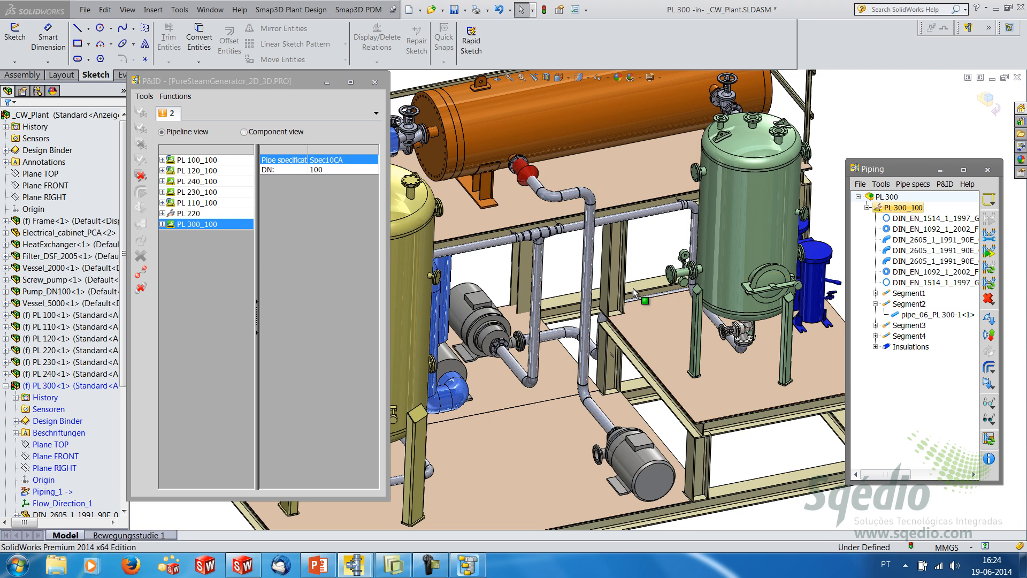
pyautogui.scroll(-8, 521, 169)
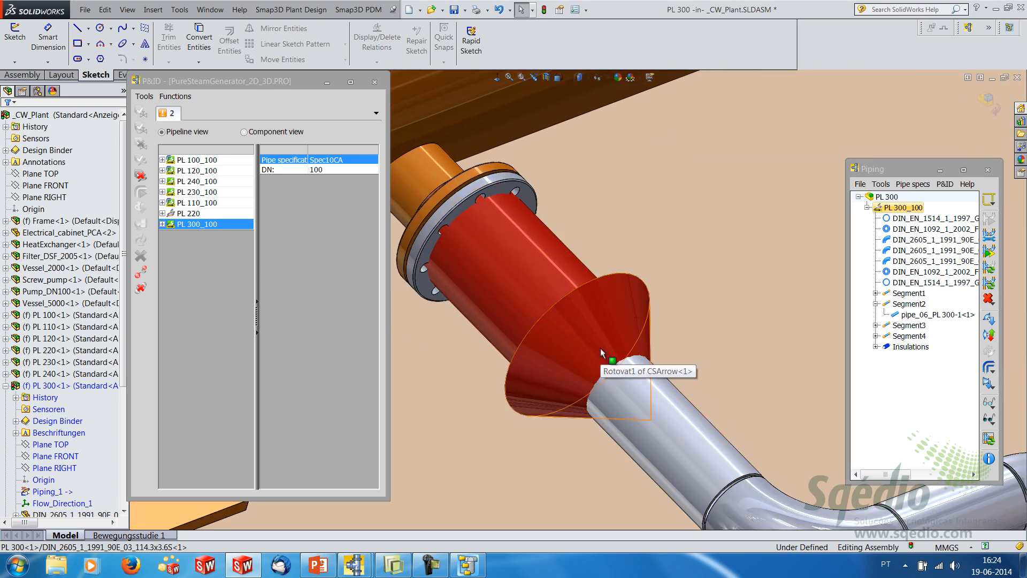
pyautogui.scroll(10, 622, 354)
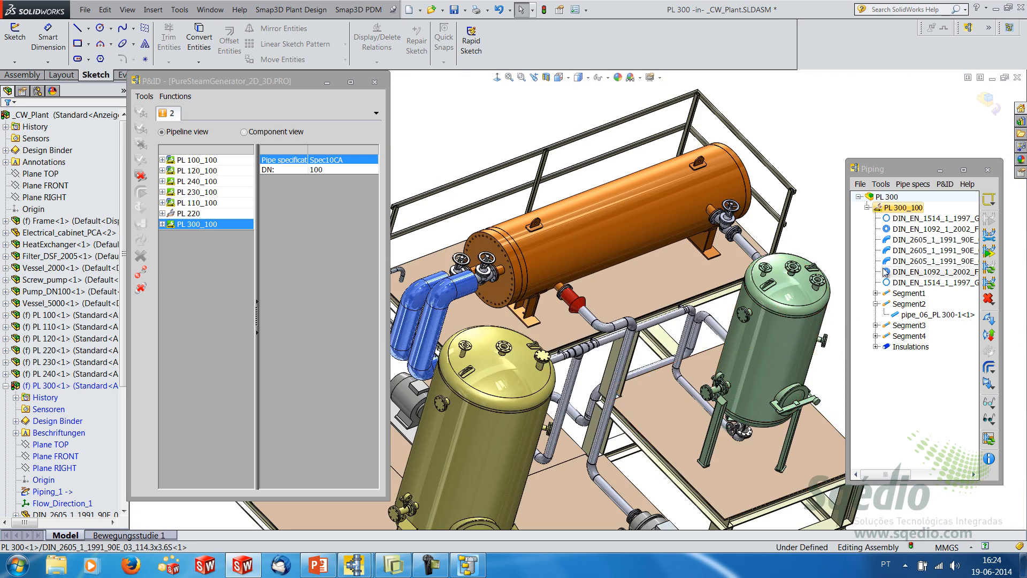
# Hide the flow direction arrow of pipeline PL 300_100.
pyautogui.rightClick(890, 209)
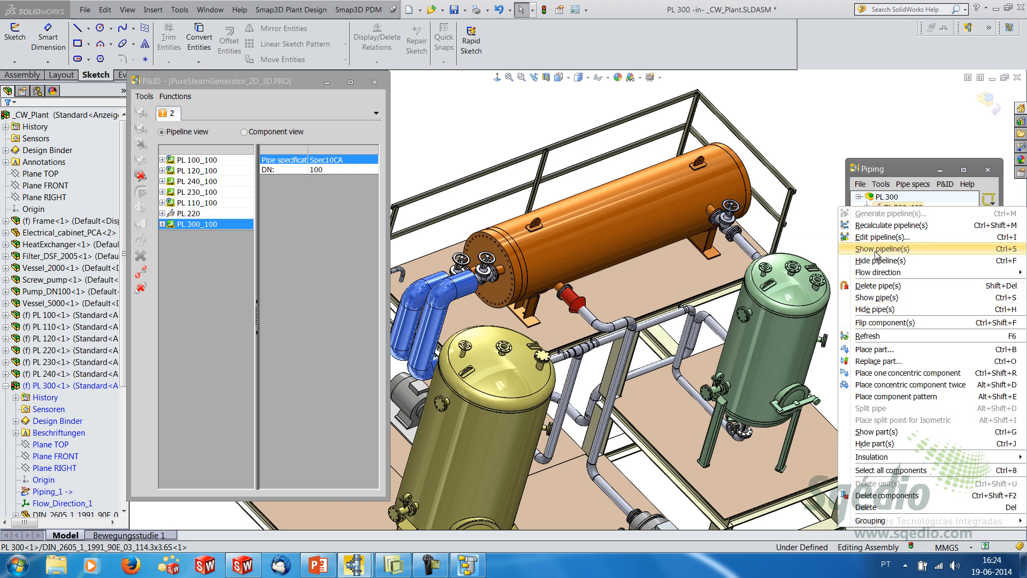
pyautogui.moveTo(841, 274)
pyautogui.click(734, 284)
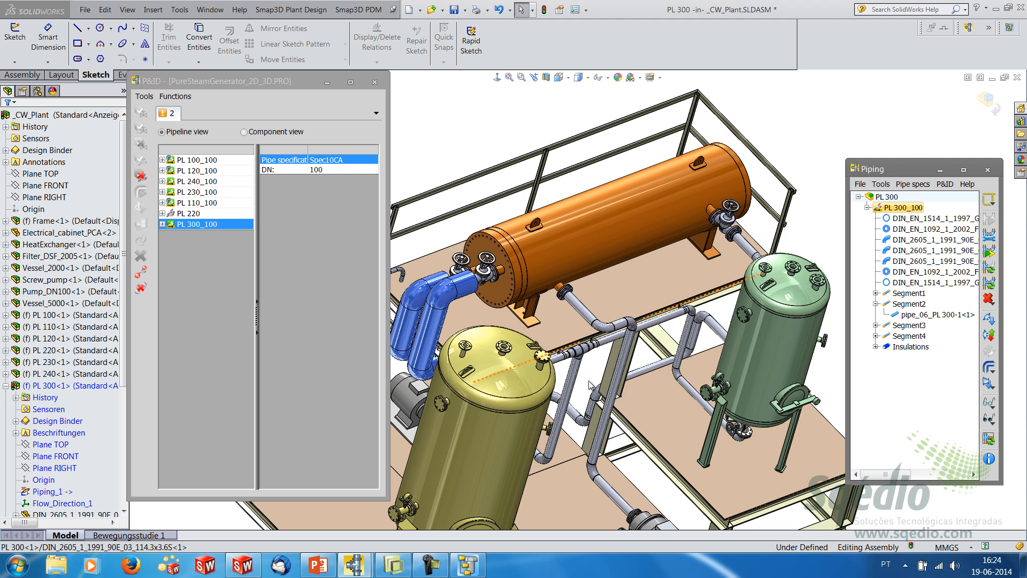
pyautogui.moveTo(587, 386); pyautogui.dragTo(592, 354, button='middle')
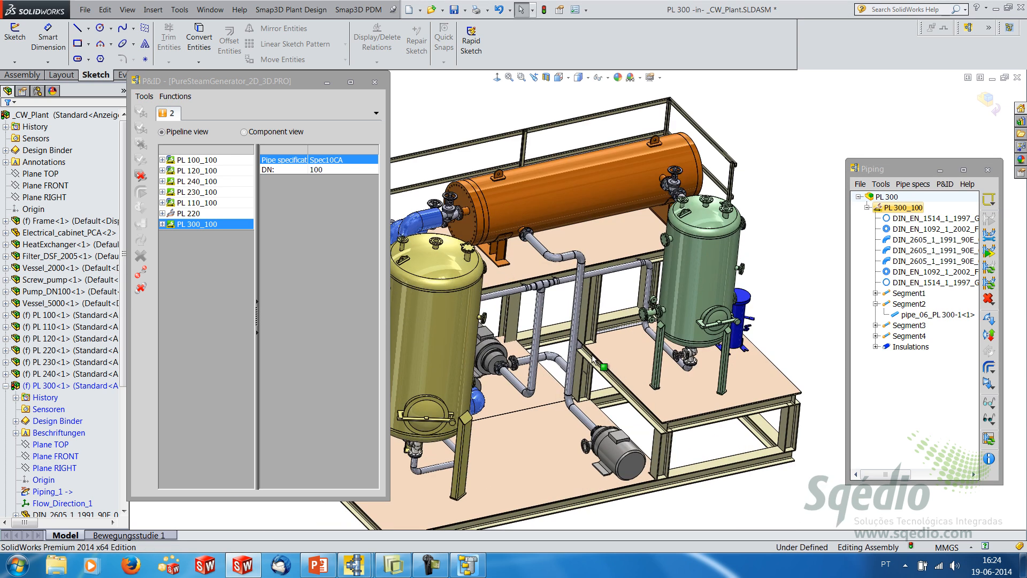
pyautogui.scroll(-3, 562, 329)
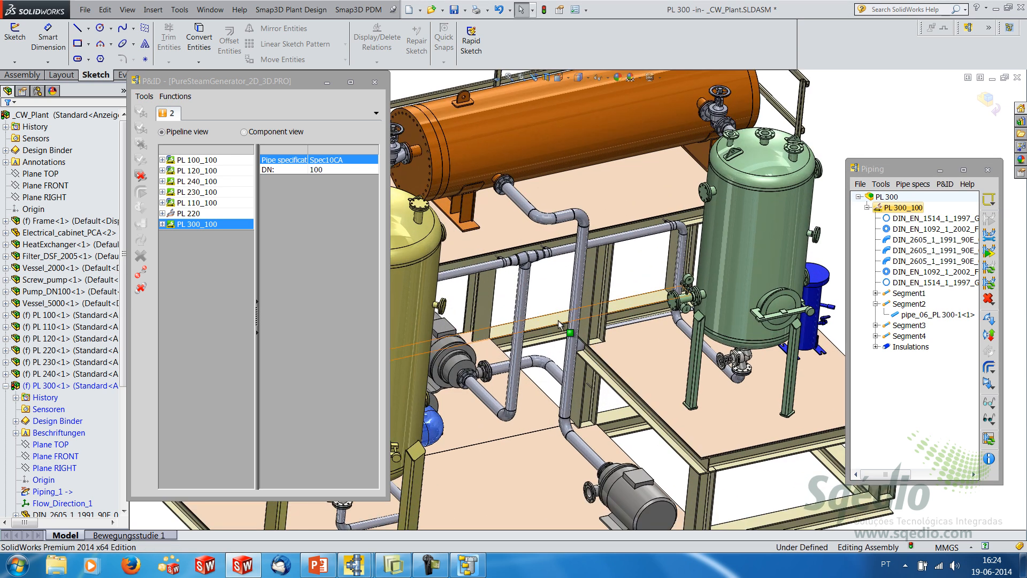
# Place P&ID valve V3000 of PL 300_100 as a fitting in CAD, choosing Globe_valve_DN100_PN16 as the component to insert.
pyautogui.click(162, 224)
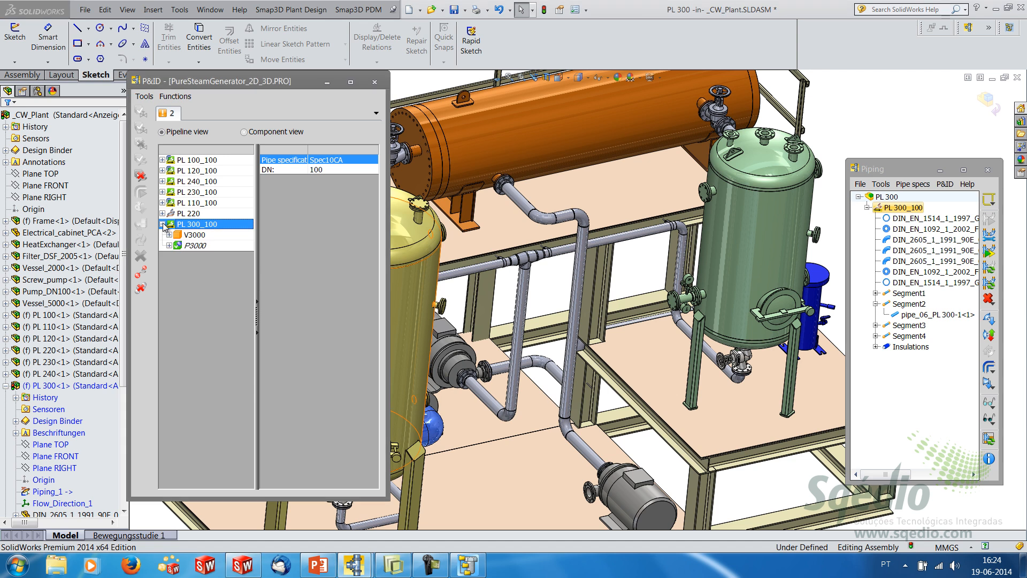
pyautogui.rightClick(194, 237)
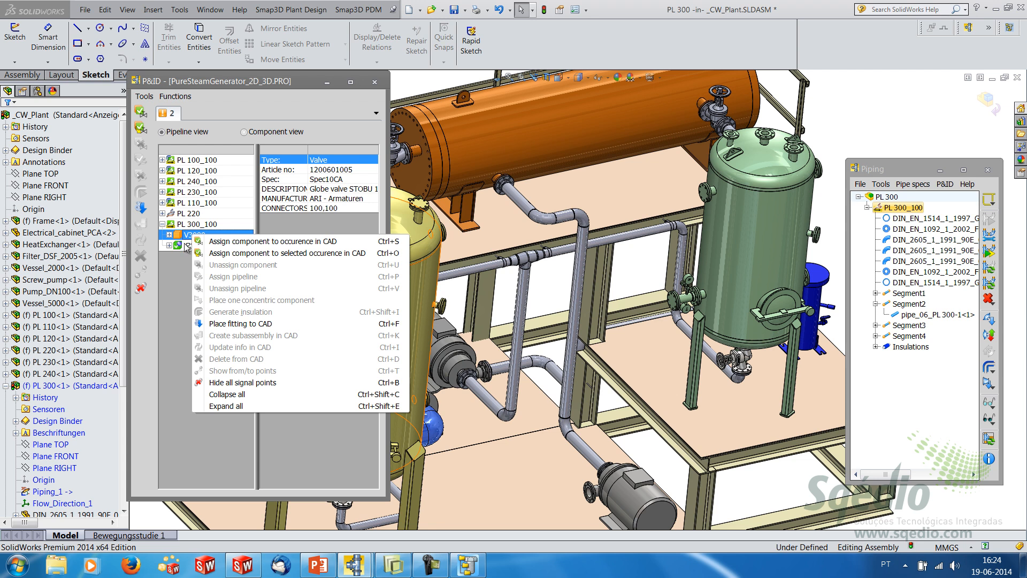
pyautogui.click(243, 324)
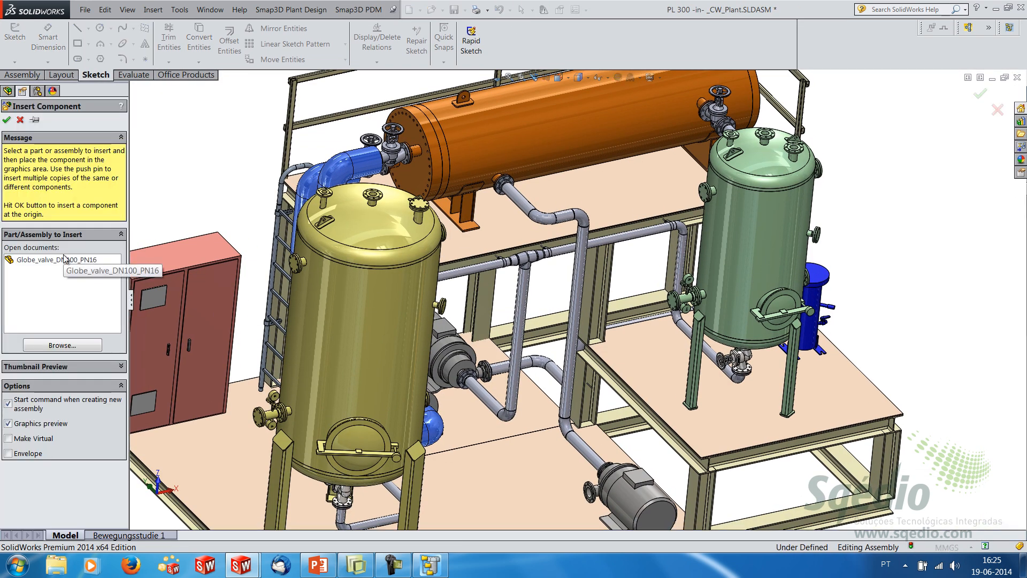
pyautogui.click(60, 261)
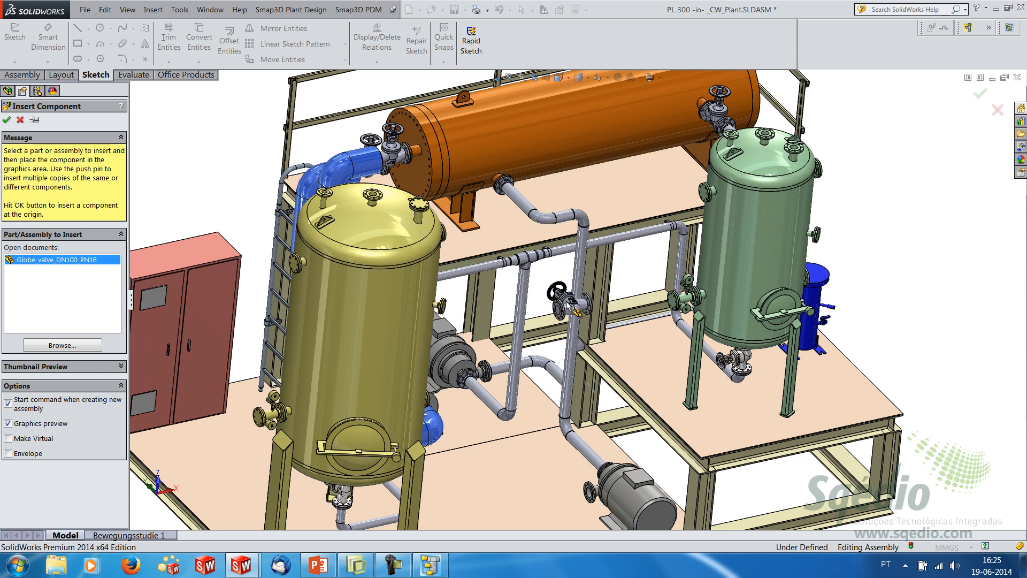
# Position the globe valve on the vertical pipe of PL 300, flip its alignment and accept the mate.
pyautogui.scroll(-10, 577, 306)
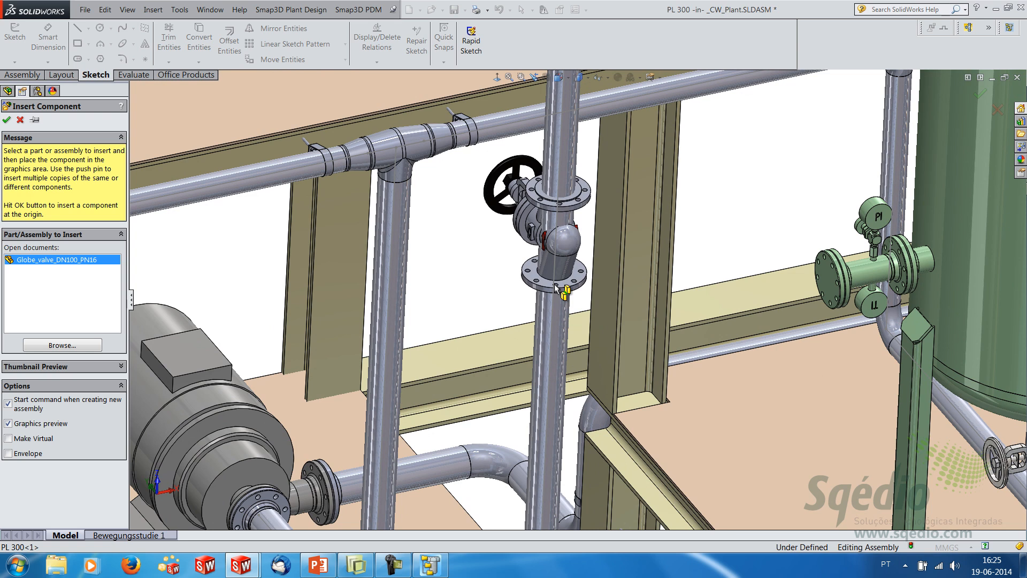
pyautogui.scroll(5, 556, 287)
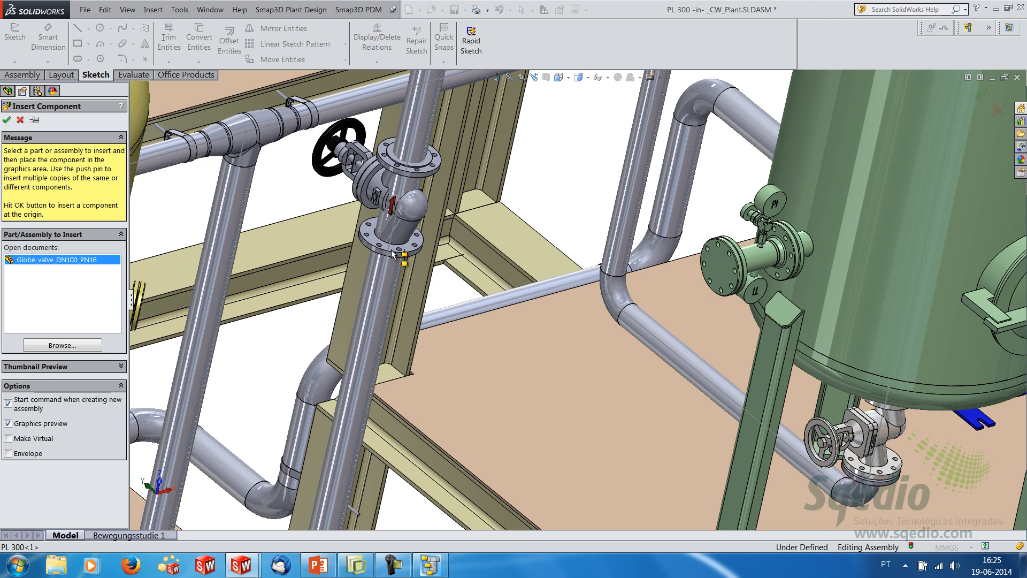
pyautogui.moveTo(395, 253); pyautogui.dragTo(378, 249, button='middle')
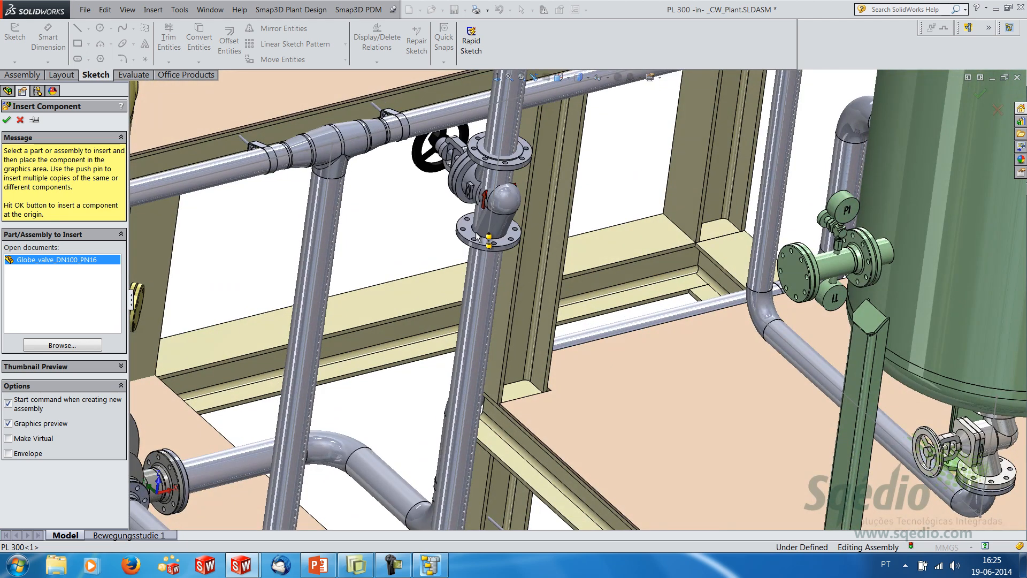
pyautogui.click(490, 231)
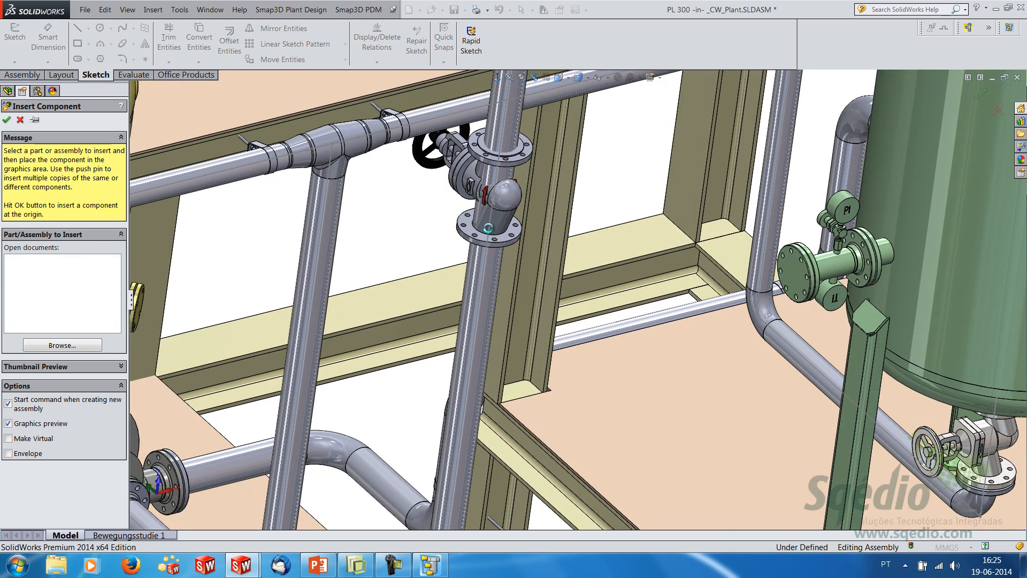
pyautogui.click(433, 212)
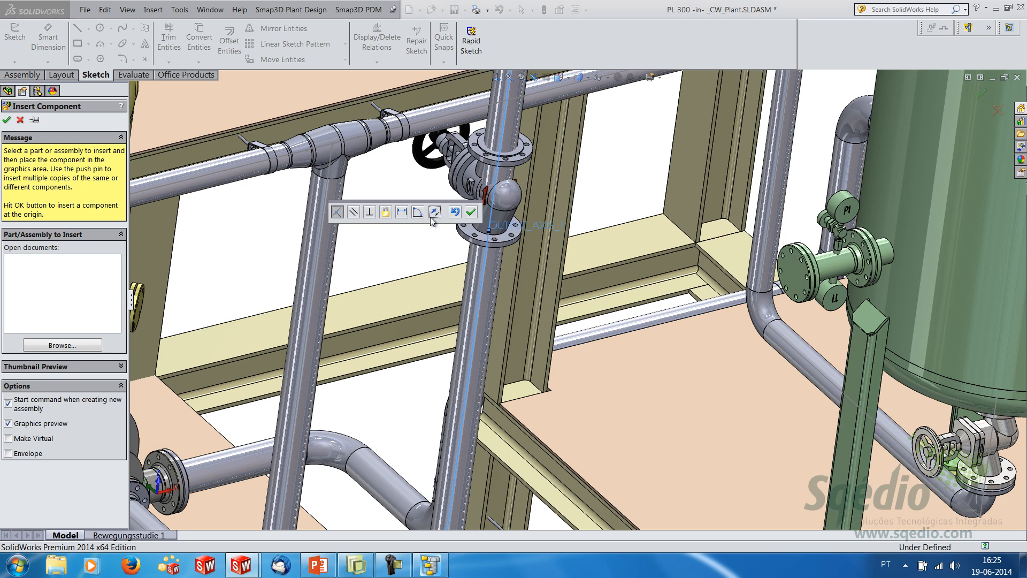
pyautogui.click(471, 212)
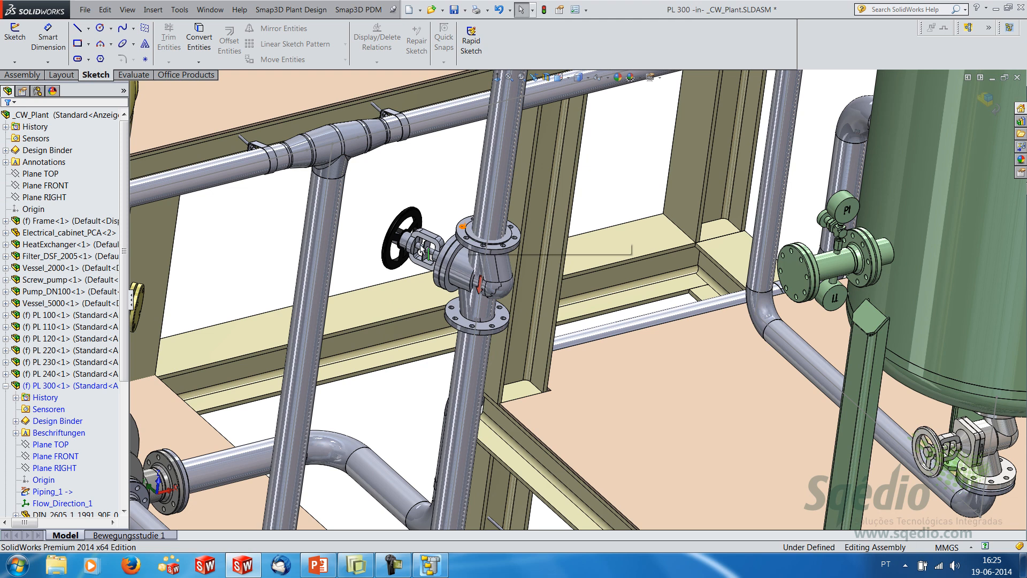
# Rotate the globe valve about its pipe and mate its bonnet flange face perpendicular to the route's horizontal segment between the upper bends.
pyautogui.moveTo(402, 243); pyautogui.dragTo(341, 294)
pyautogui.moveTo(398, 363); pyautogui.dragTo(393, 340, button='middle')
pyautogui.scroll(5, 365, 259)
pyautogui.scroll(-4, 505, 162)
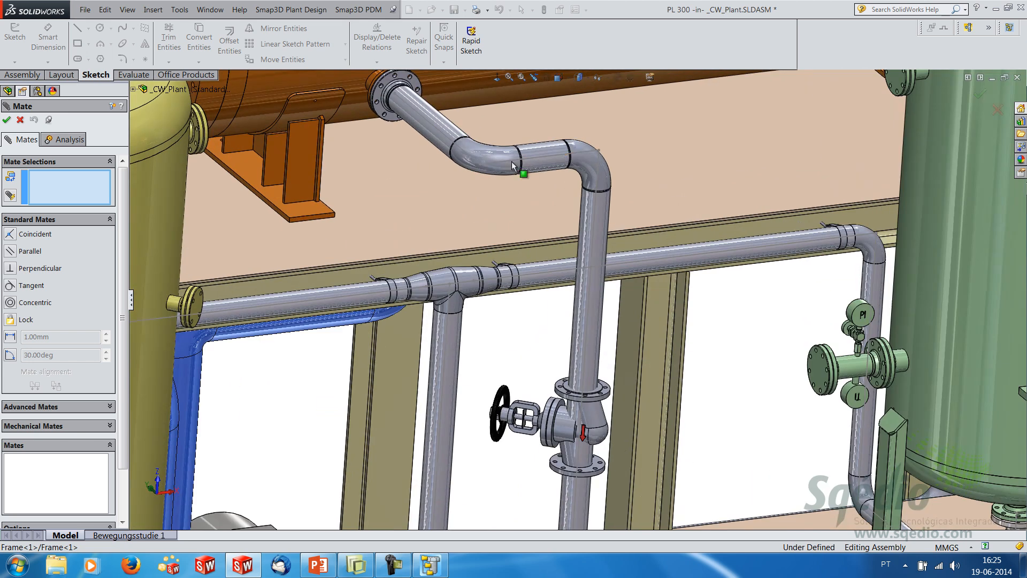
pyautogui.click(535, 155)
pyautogui.moveTo(522, 252); pyautogui.dragTo(546, 359, button='middle')
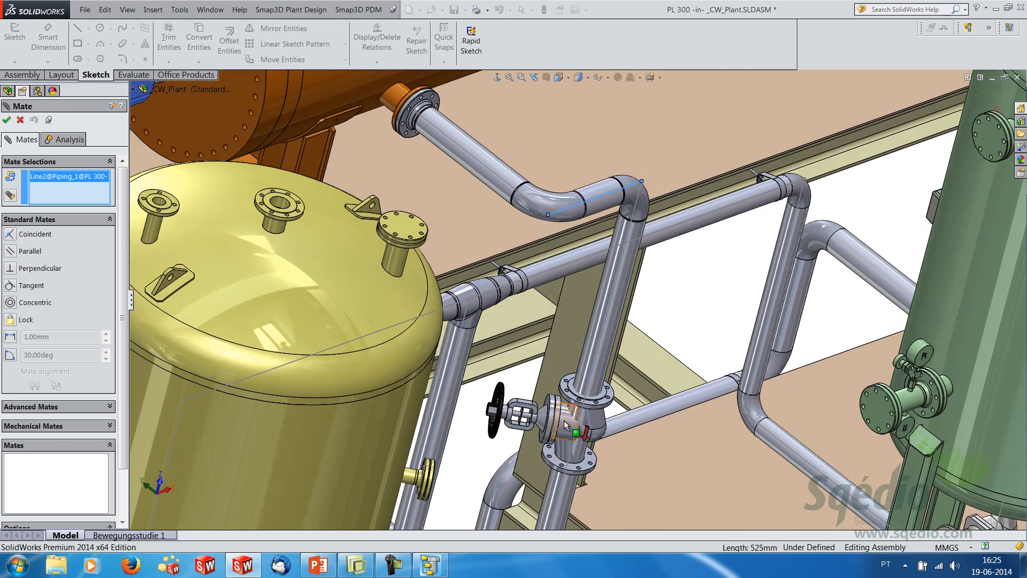
pyautogui.scroll(-5, 554, 422)
pyautogui.click(530, 333)
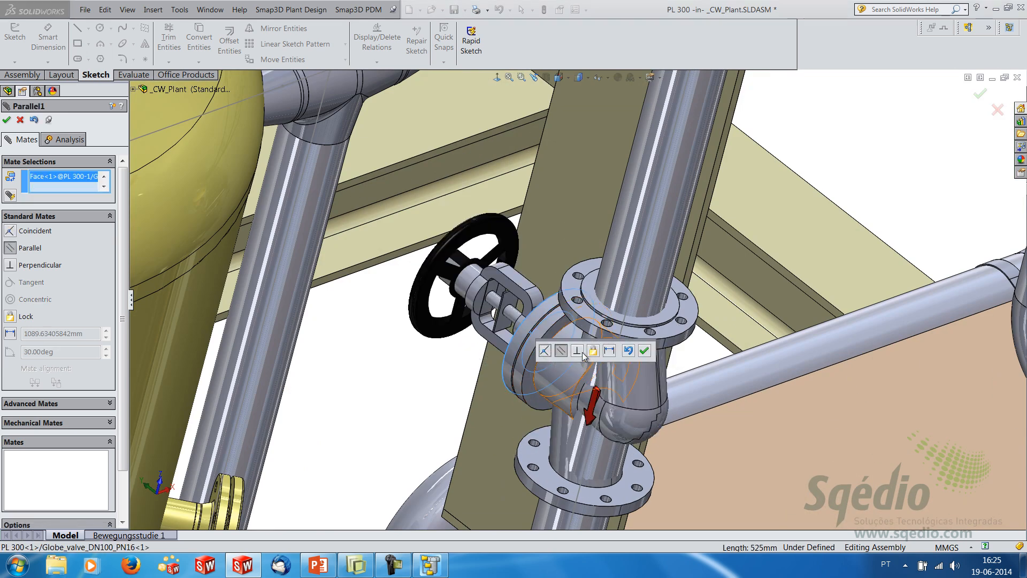
pyautogui.click(577, 350)
pyautogui.click(644, 352)
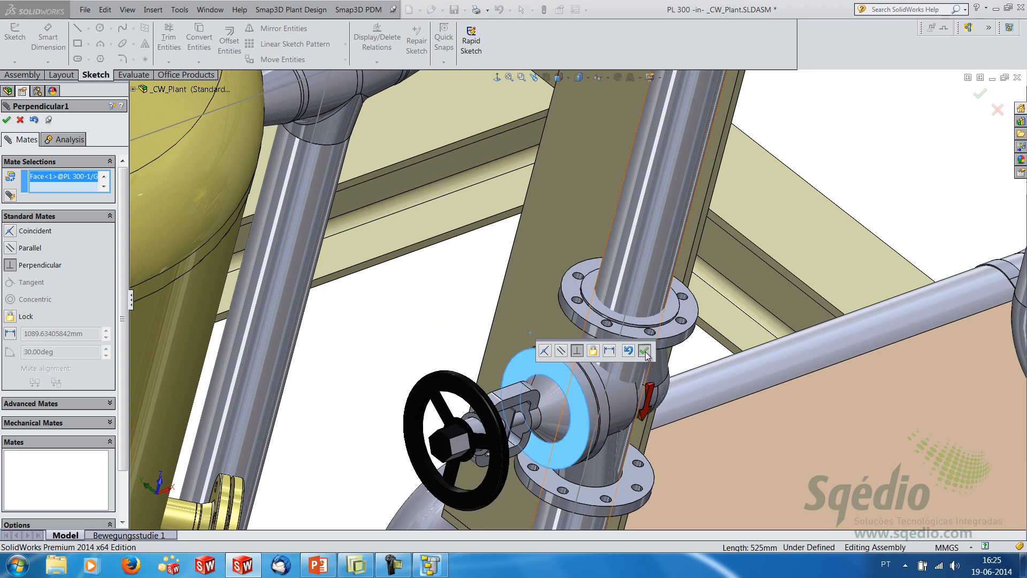
# Add a 1000 mm distance mate between the route point at the vertical pipe's lower bend and the globe valve's lower flange face.
pyautogui.scroll(2, 626, 444)
pyautogui.scroll(4, 624, 441)
pyautogui.scroll(-4, 579, 493)
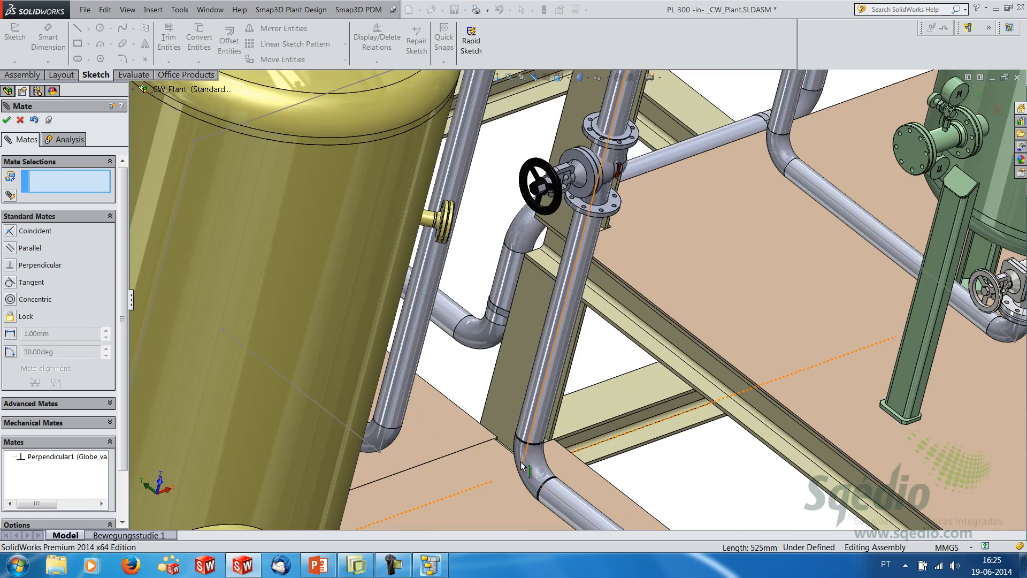
pyautogui.click(521, 470)
pyautogui.scroll(5, 788, 406)
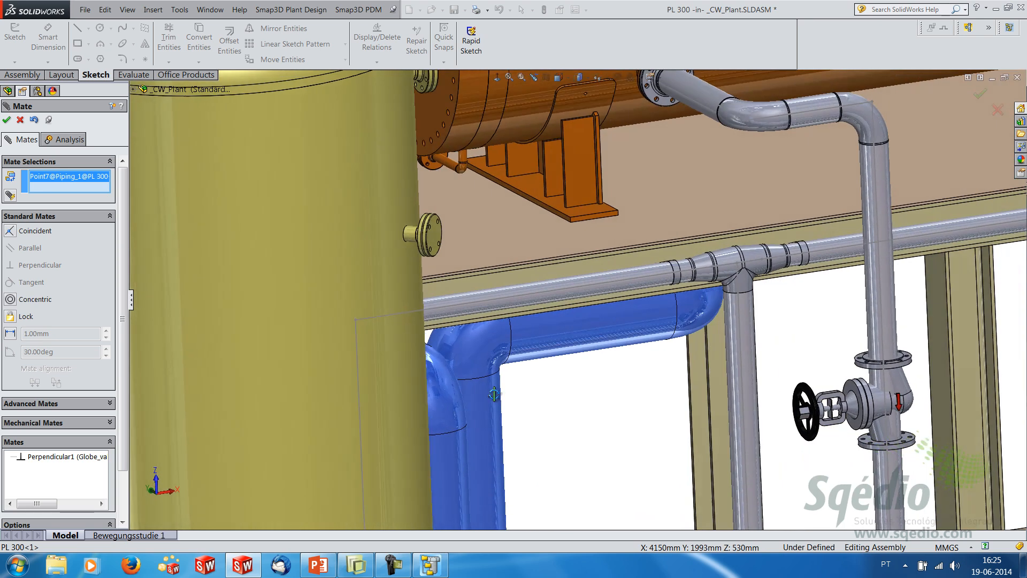
pyautogui.scroll(2, 787, 406)
pyautogui.scroll(-8, 632, 327)
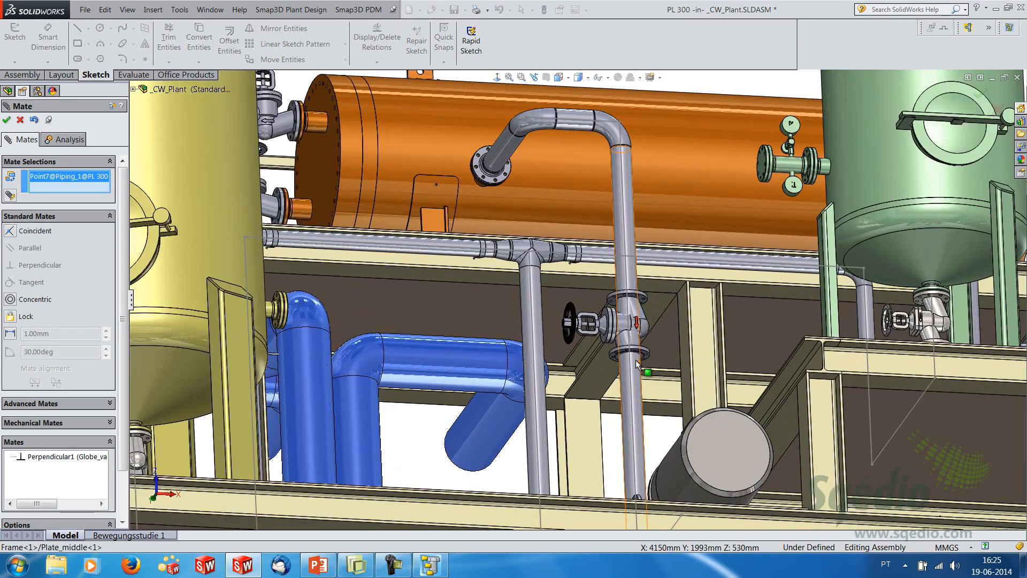
pyautogui.click(632, 328)
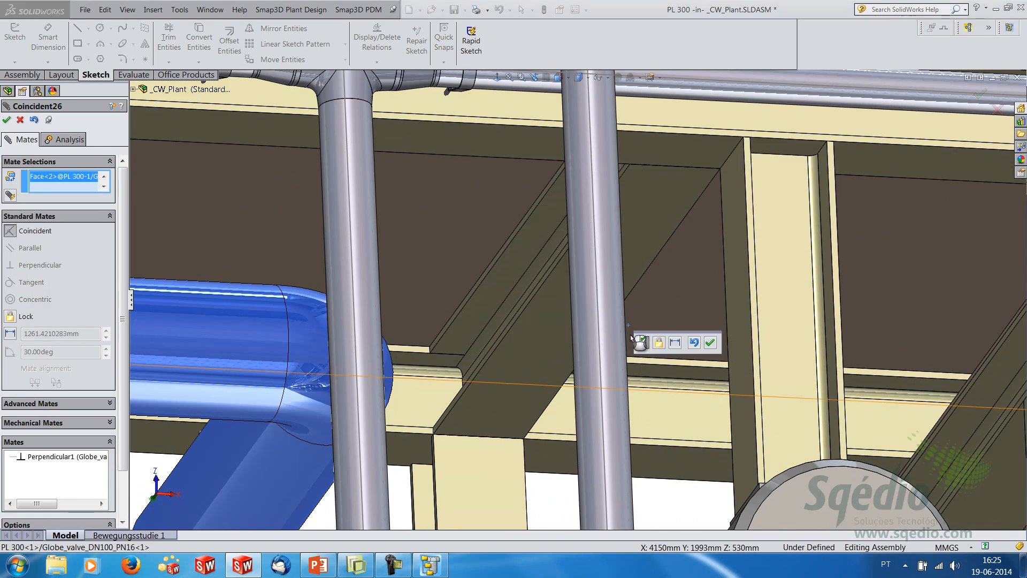
pyautogui.click(659, 343)
pyautogui.click(673, 343)
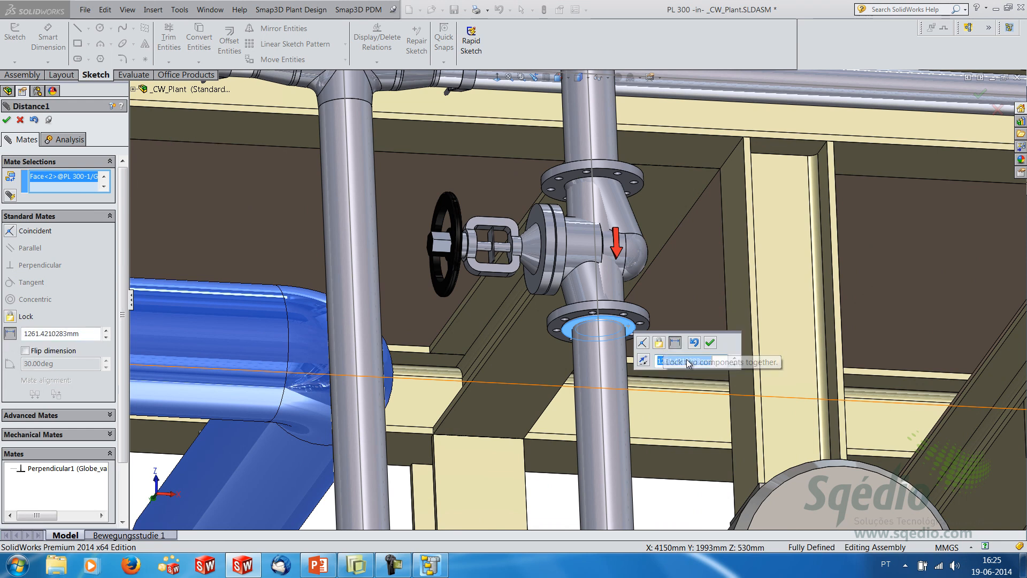
pyautogui.write('1000')
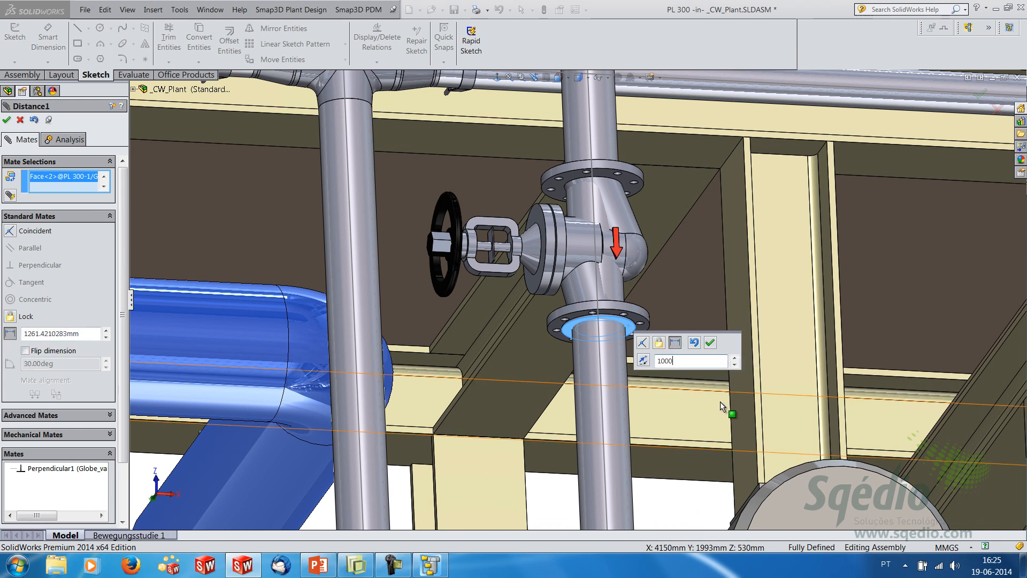
pyautogui.press('Return')
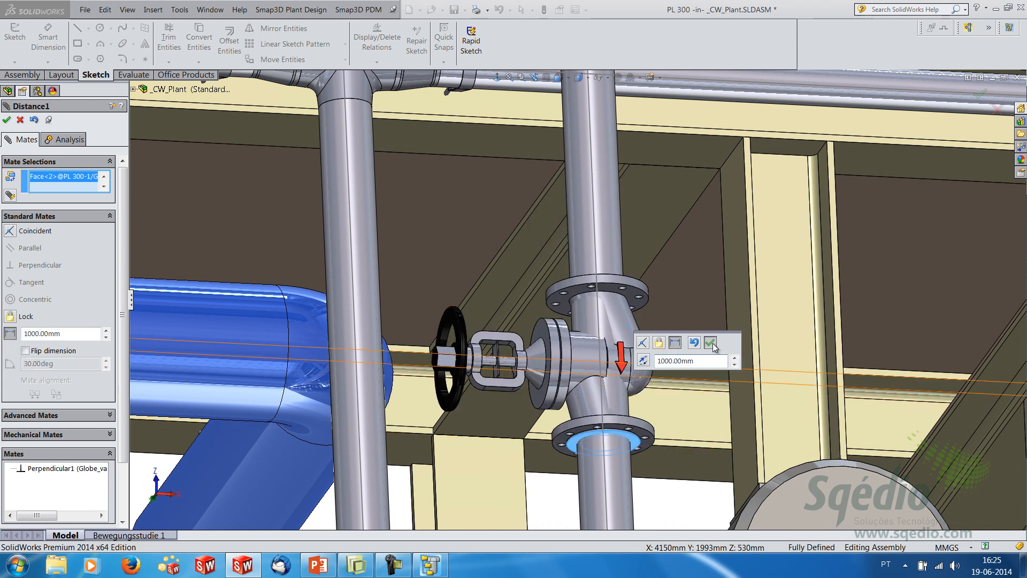
pyautogui.click(713, 347)
# Finish mating the globe valve and acknowledge its assignment to the P&ID valve.
pyautogui.scroll(6, 625, 393)
pyautogui.moveTo(625, 392); pyautogui.dragTo(622, 465, button='middle')
pyautogui.scroll(-1, 580, 196)
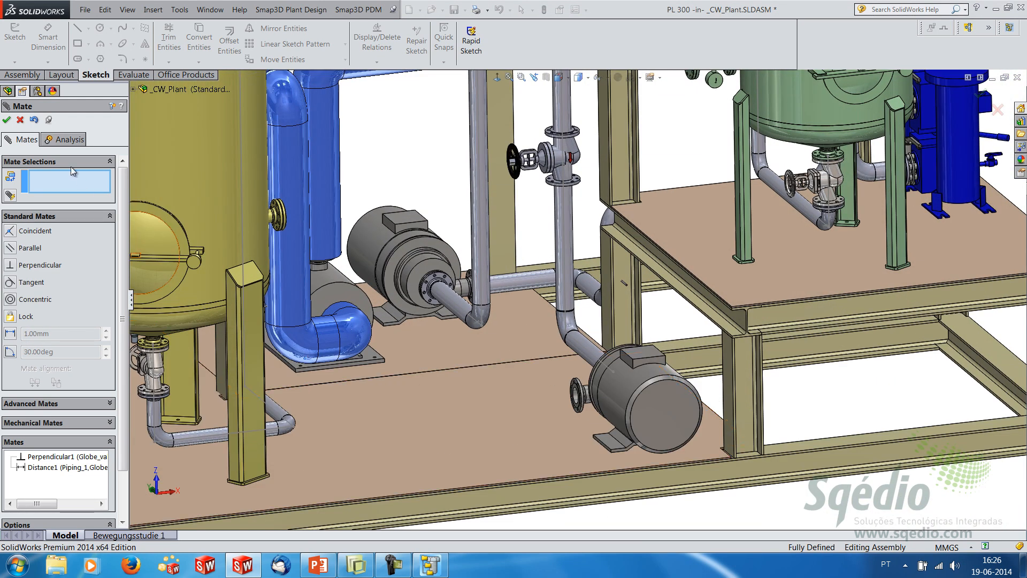
pyautogui.click(7, 120)
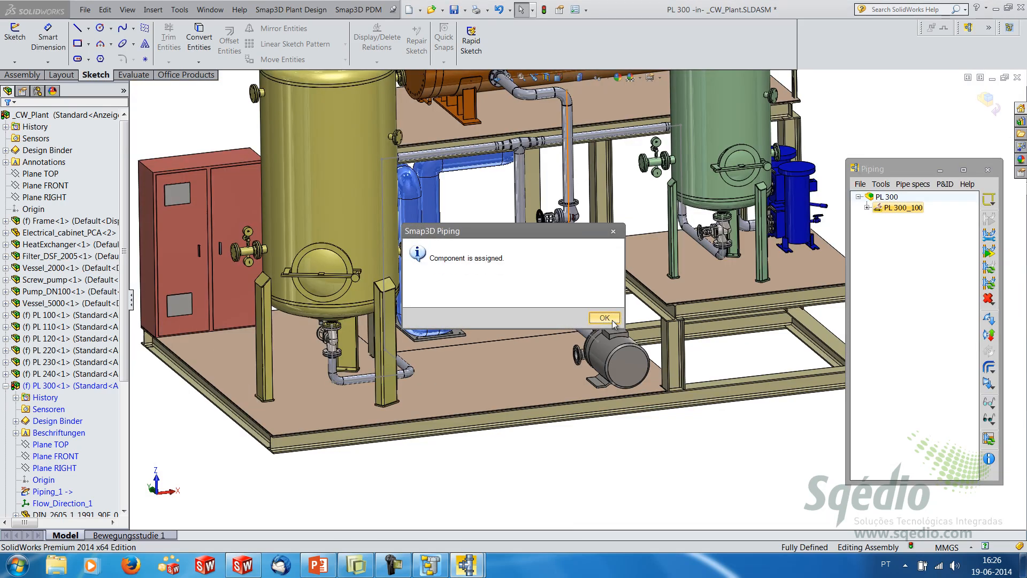
pyautogui.click(612, 320)
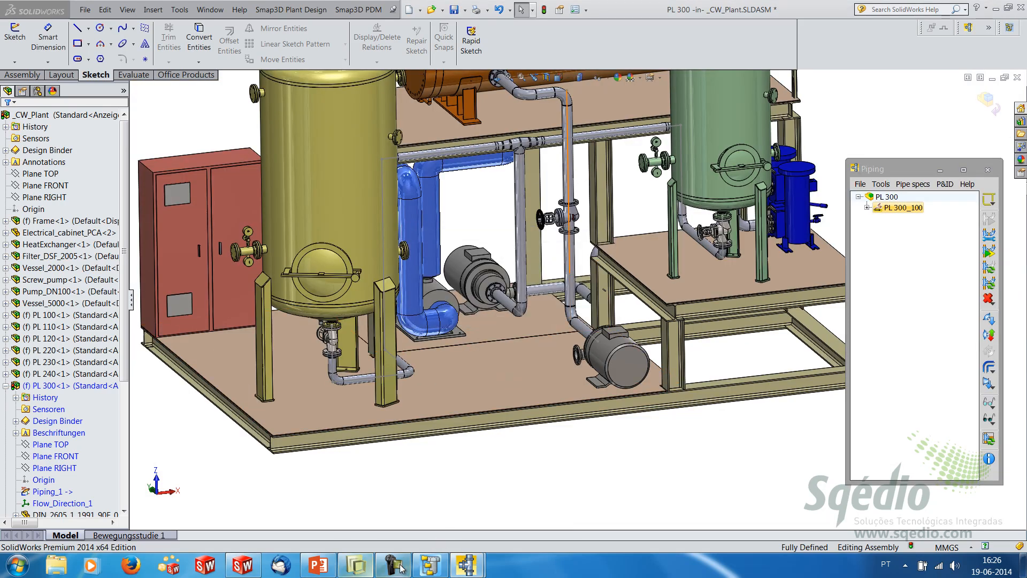
pyautogui.moveTo(461, 564)
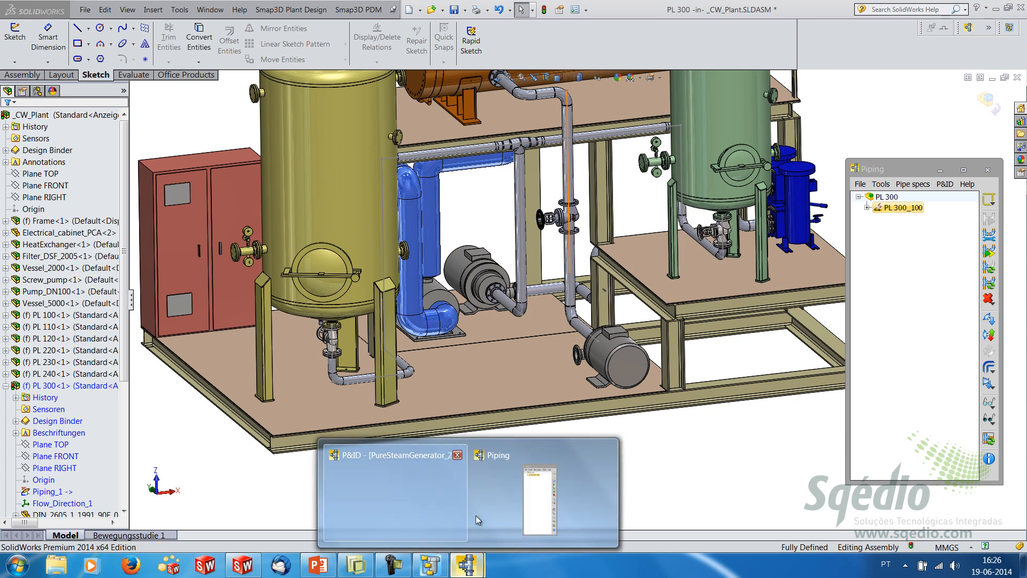
pyautogui.moveTo(423, 495)
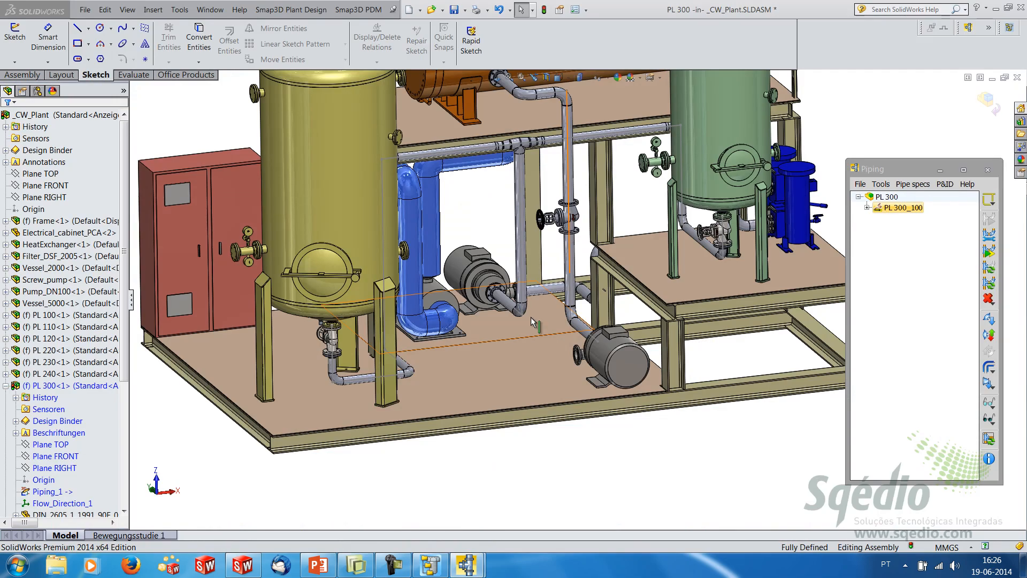
pyautogui.moveTo(543, 259); pyautogui.dragTo(554, 293, button='middle')
pyautogui.scroll(3, 555, 294)
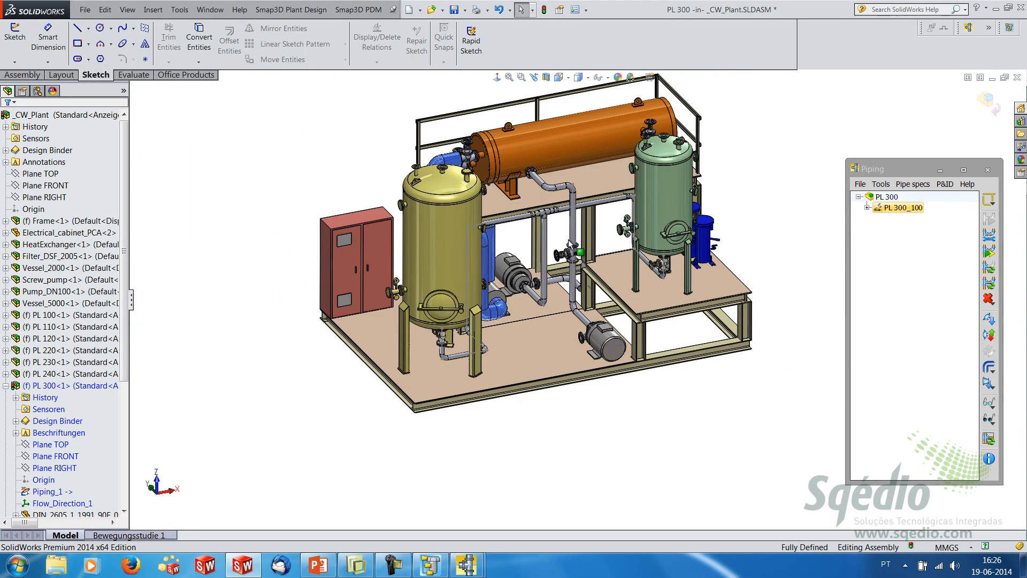
pyautogui.scroll(-3, 582, 227)
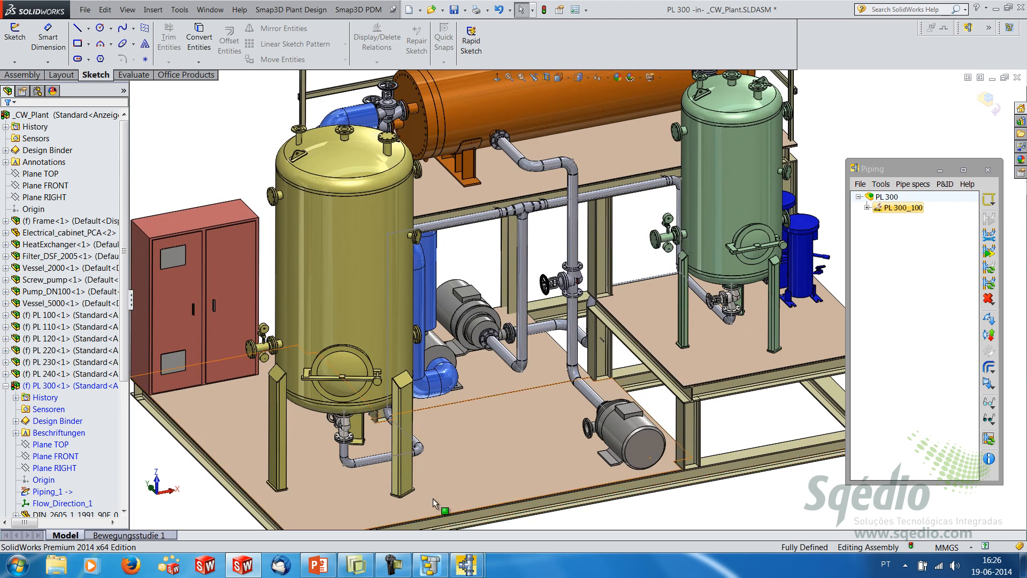
pyautogui.hotkey('alt', 'Tab')
pyautogui.moveTo(333, 294)
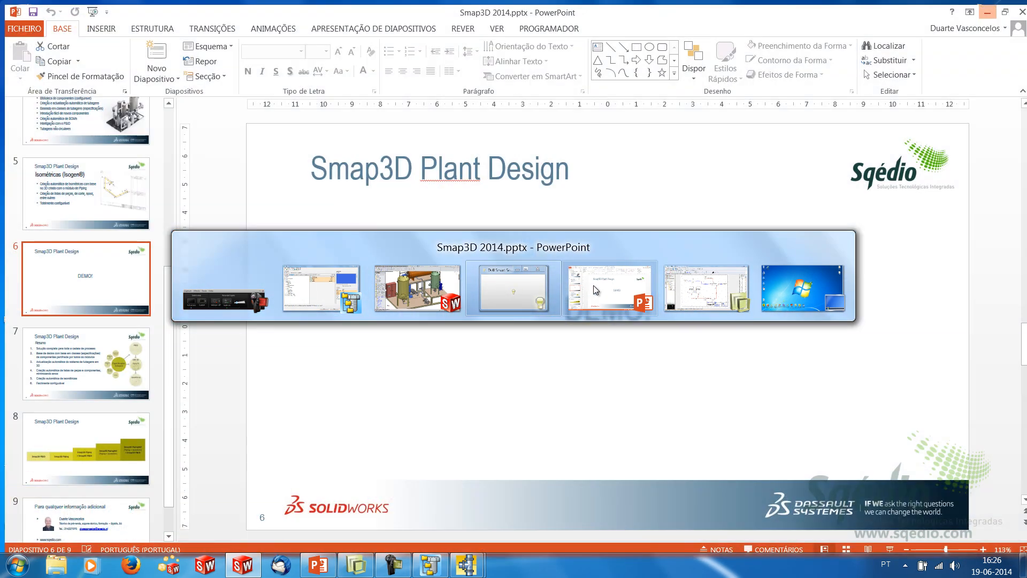
pyautogui.moveTo(696, 289)
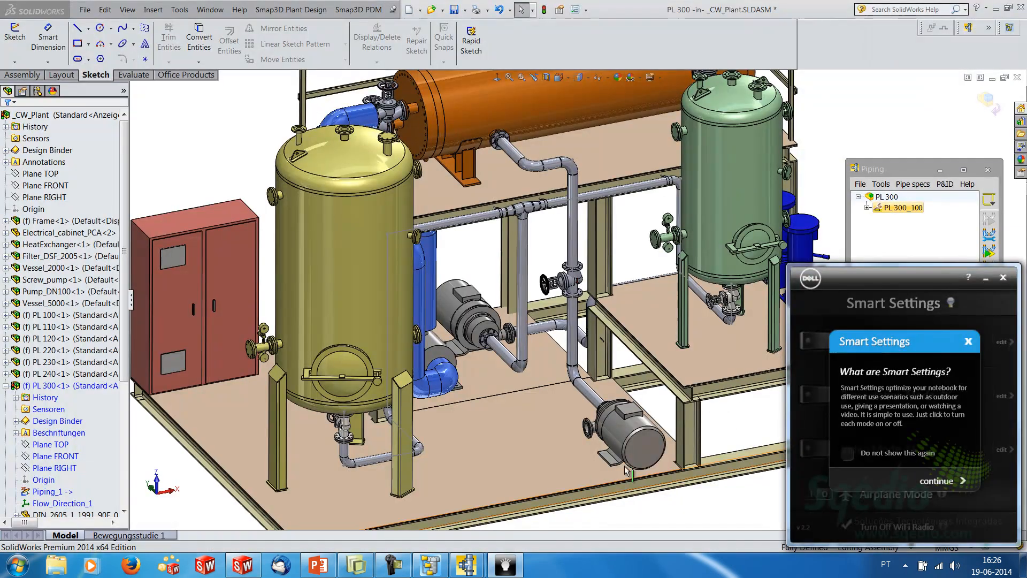
pyautogui.click(1004, 279)
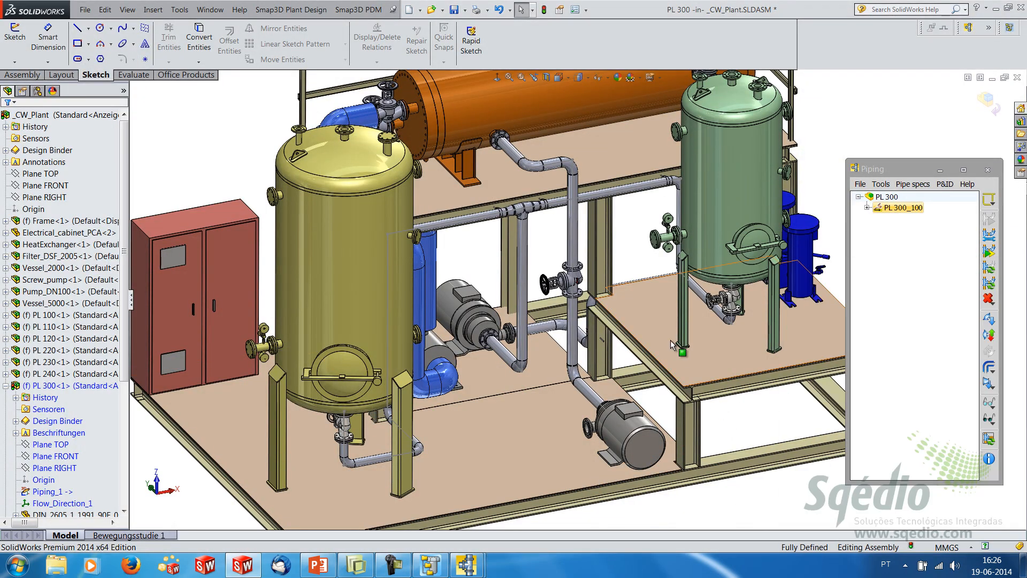
# Recalculate pipeline PL 300_100 with the inserted globe valve and inspect the connections at the valve.
pyautogui.click(906, 213)
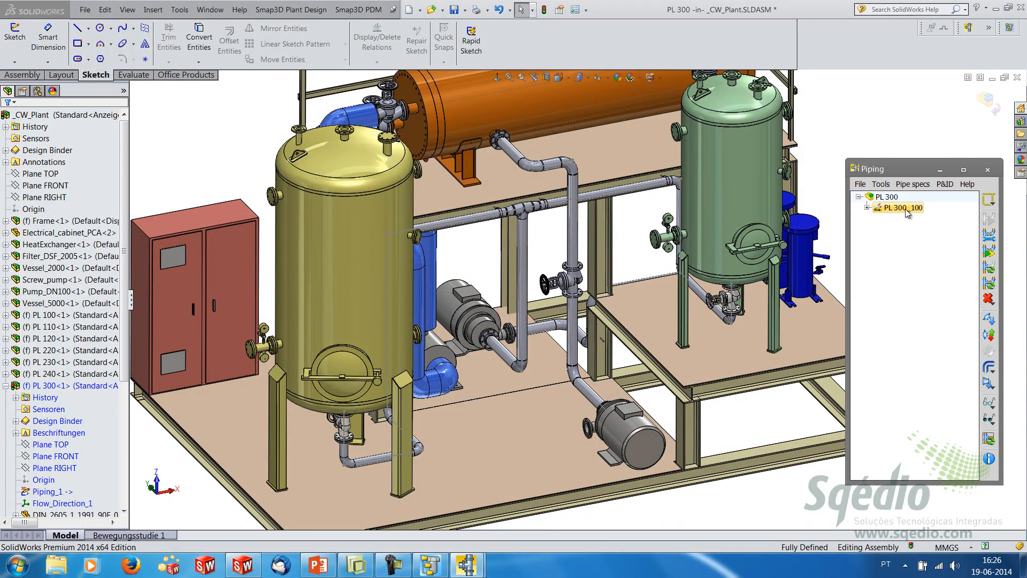
pyautogui.click(988, 236)
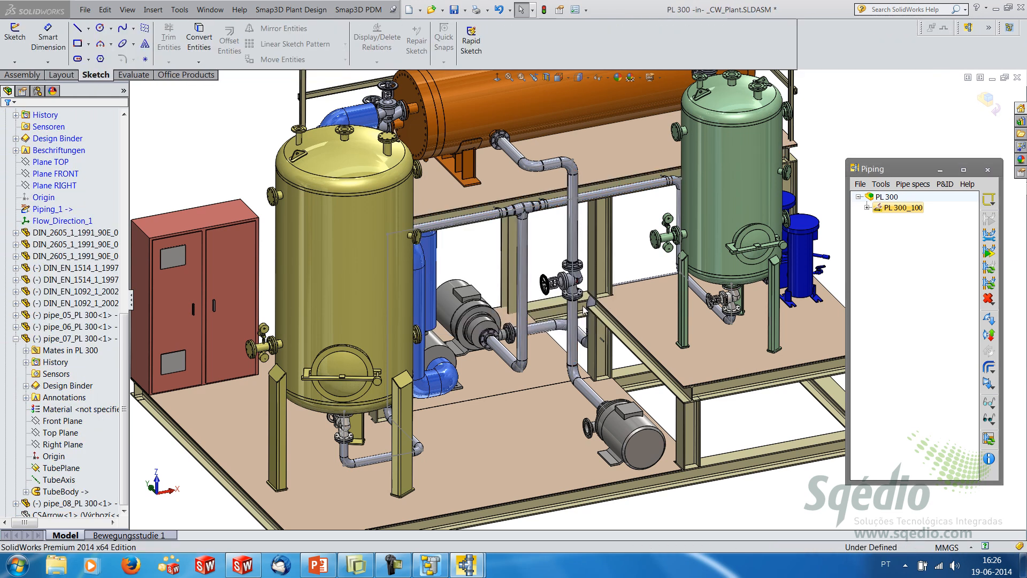
pyautogui.click(589, 257)
pyautogui.scroll(-4, 589, 257)
pyautogui.scroll(-5, 570, 303)
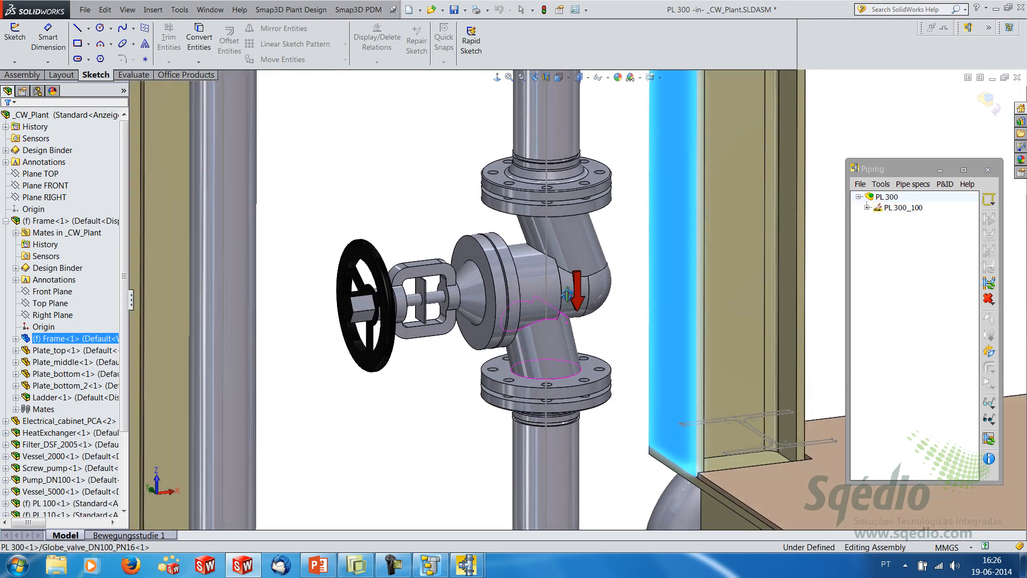
pyautogui.moveTo(573, 236); pyautogui.dragTo(637, 318, button='middle')
pyautogui.scroll(10, 600, 312)
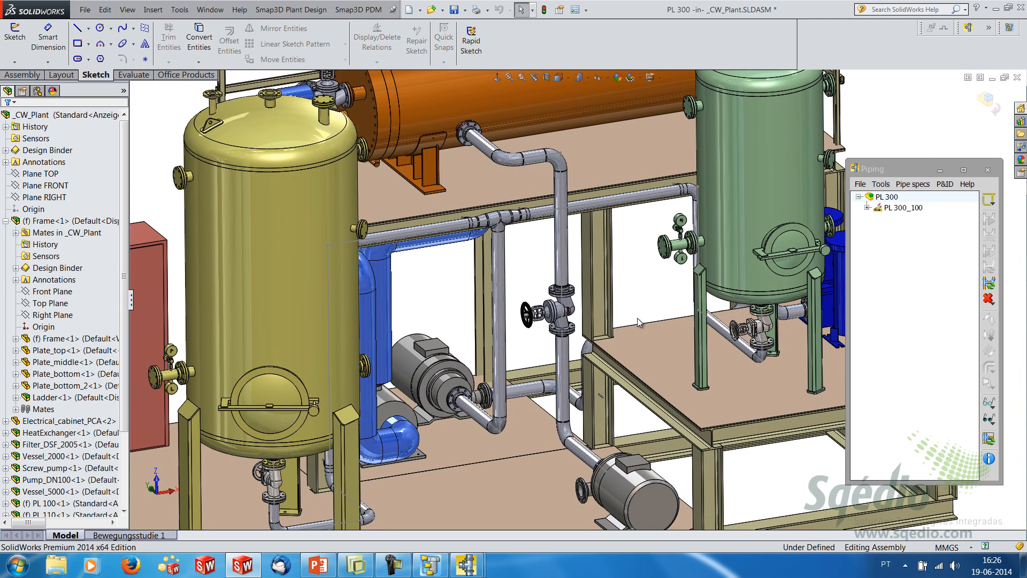
# Run only the Flow direction check from the design checks, leaving out the CSInfo check, and close the result.
pyautogui.click(883, 185)
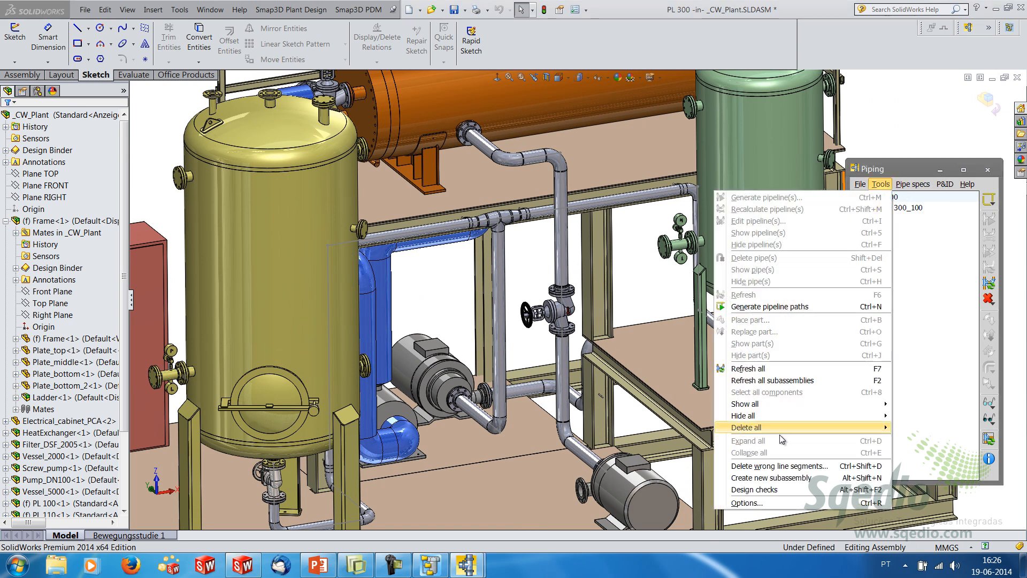
pyautogui.click(756, 491)
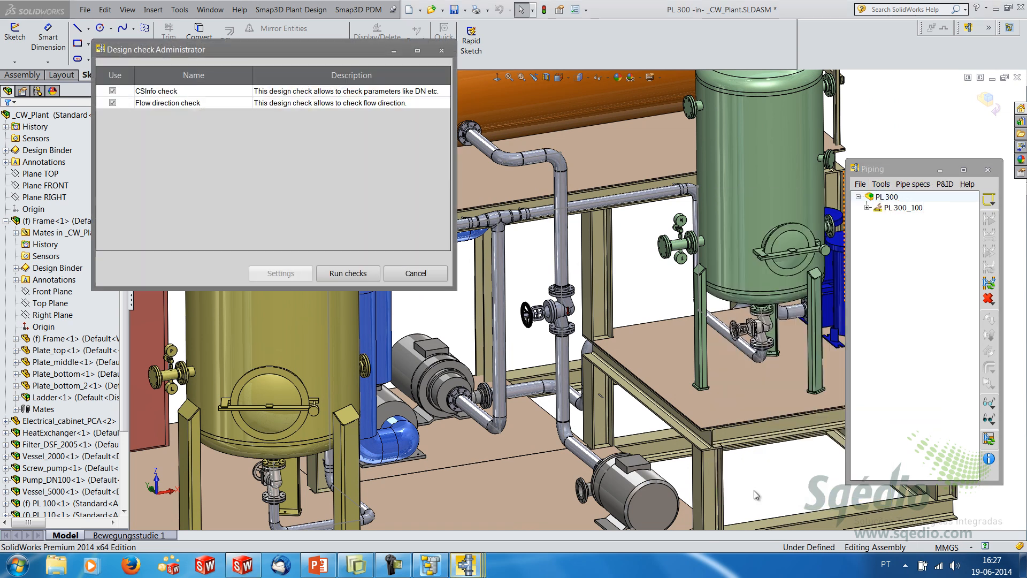
pyautogui.click(112, 92)
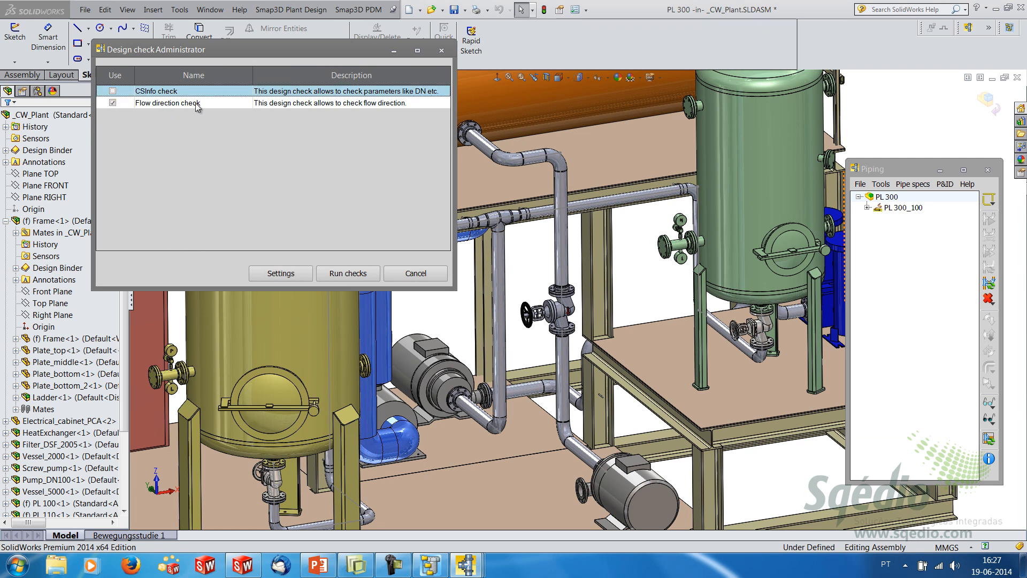
pyautogui.click(351, 274)
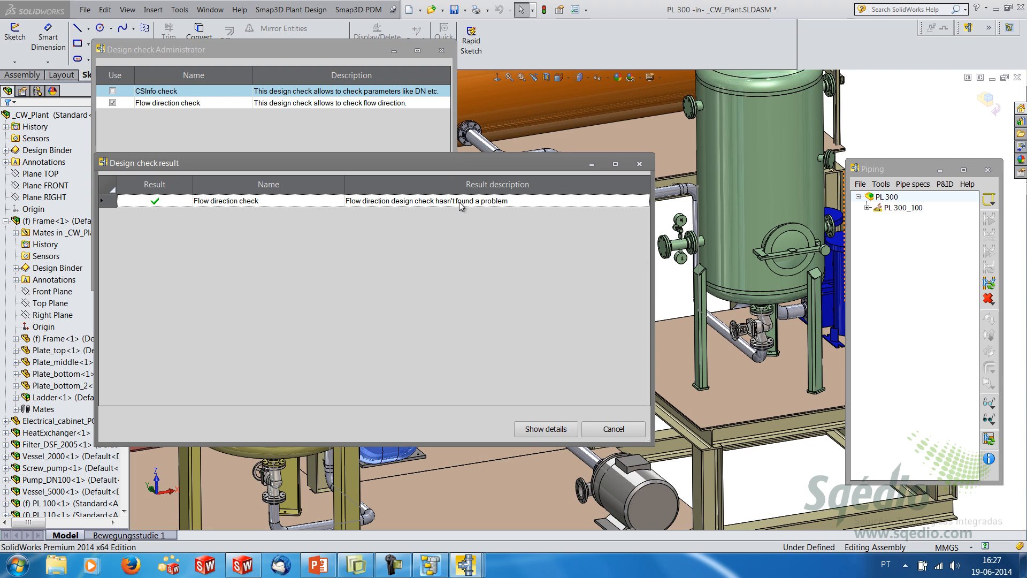
pyautogui.click(614, 429)
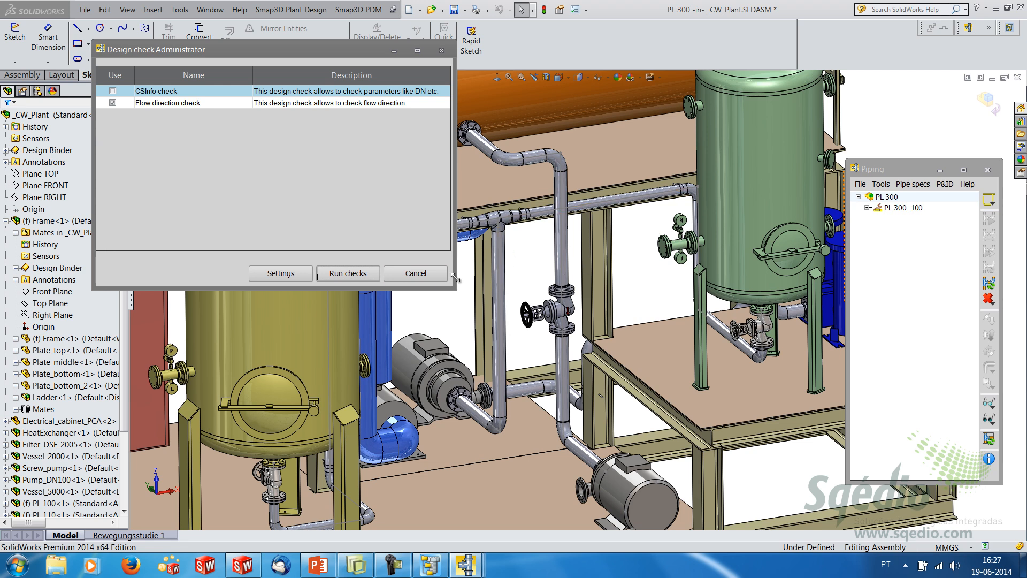
pyautogui.click(416, 273)
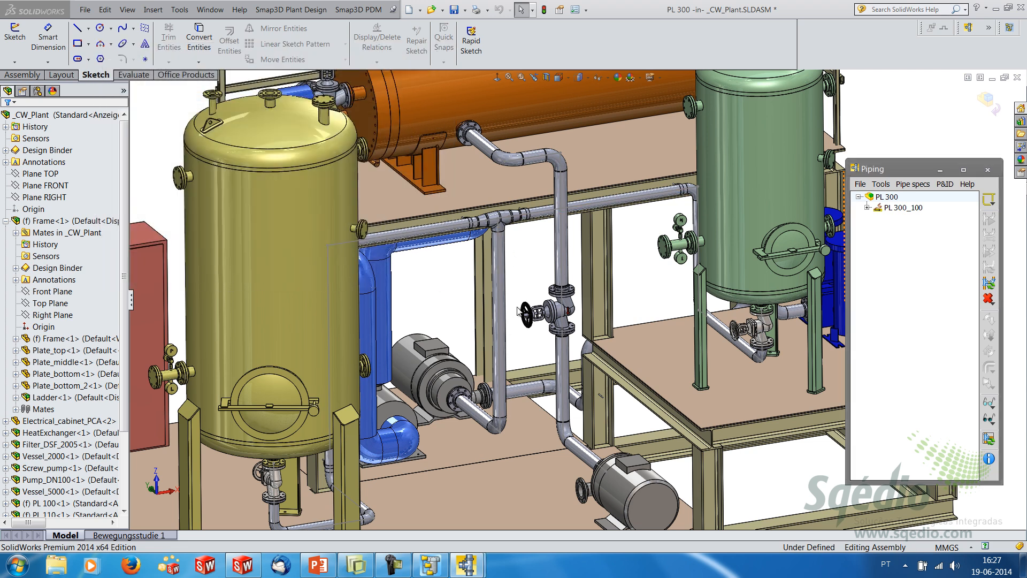
# Save the plant assembly with all modified PL 300 documents and close PartFinder.
pyautogui.click(454, 9)
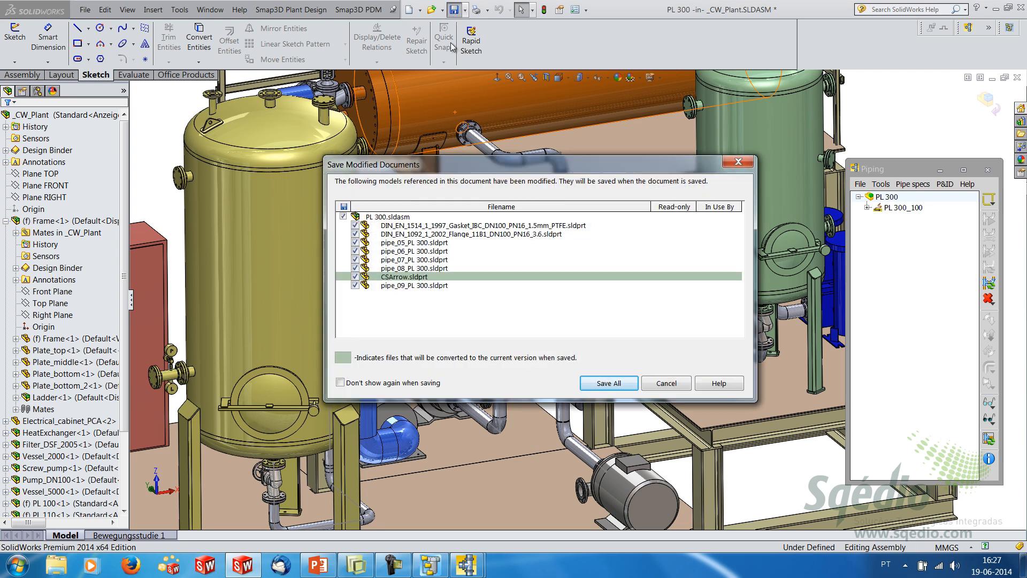
pyautogui.click(610, 384)
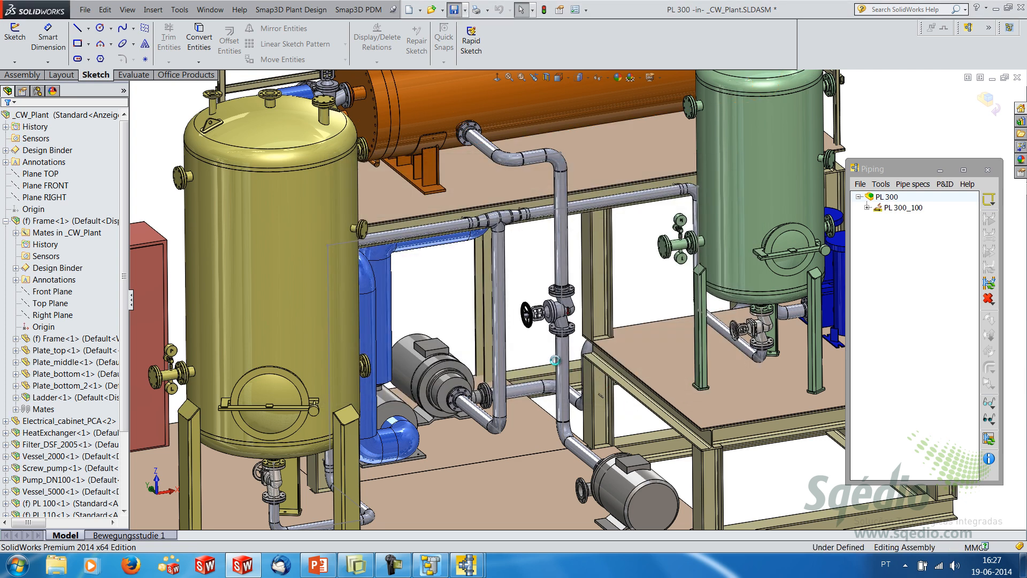
pyautogui.click(430, 564)
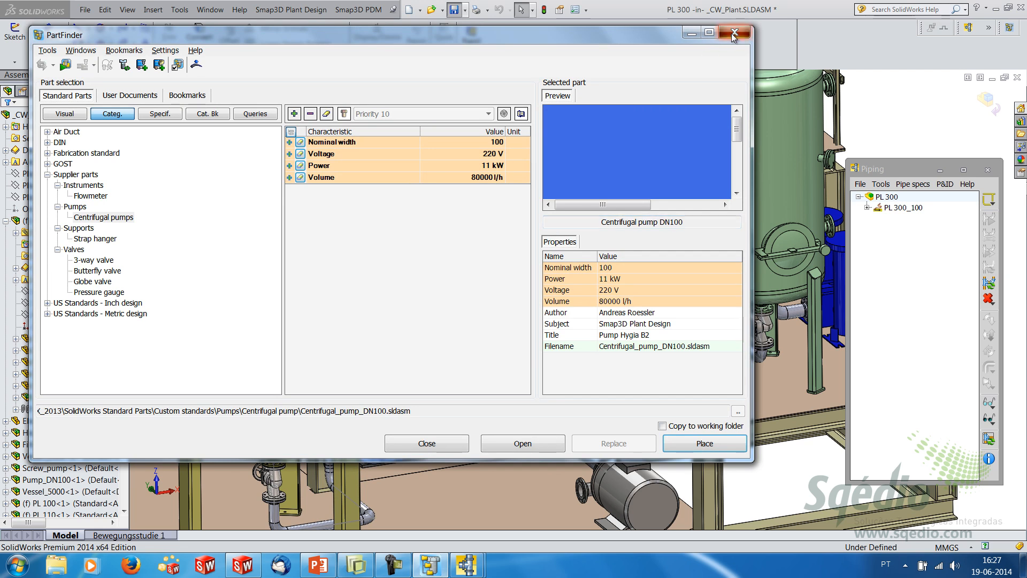
pyautogui.click(734, 34)
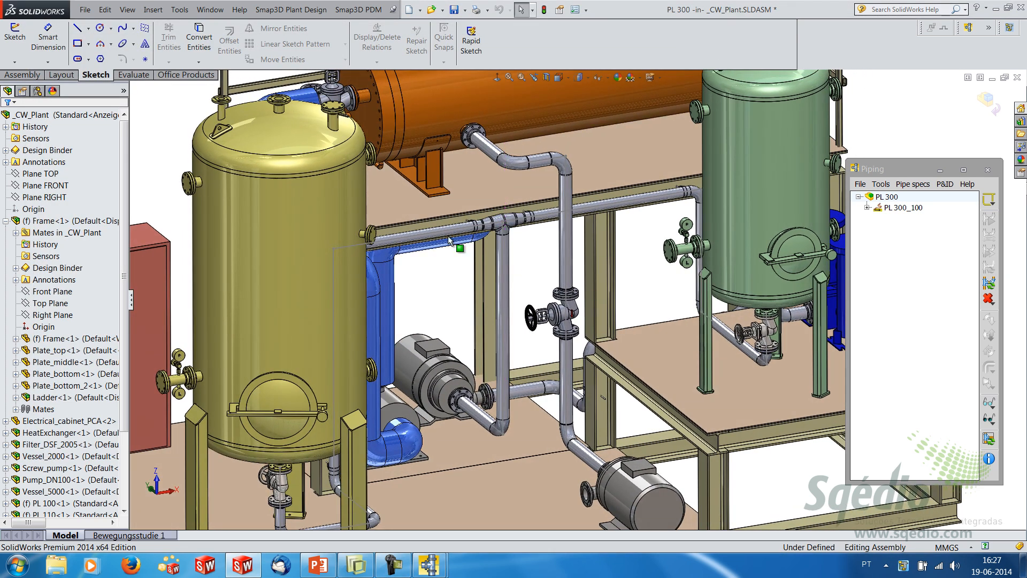
# Open the PL 300 subassembly from the plant in its own window and rebuild it.
pyautogui.click(5, 220)
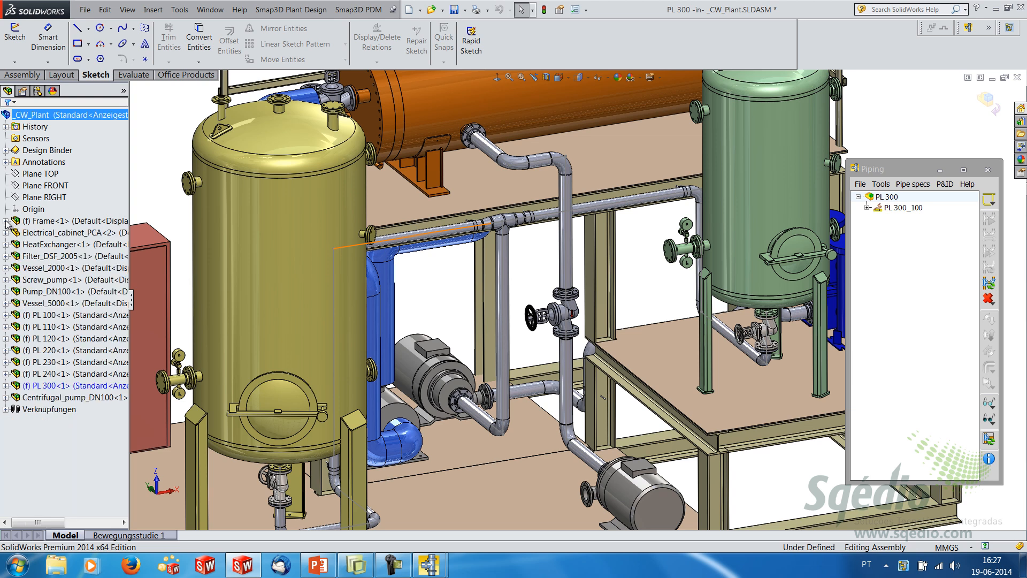
pyautogui.rightClick(53, 386)
pyautogui.click(65, 322)
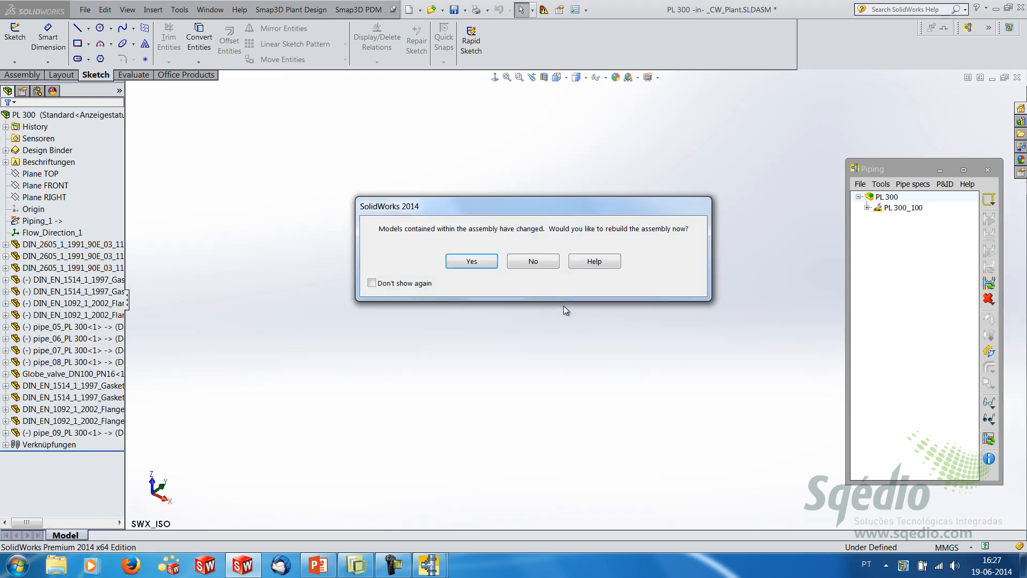
pyautogui.click(471, 261)
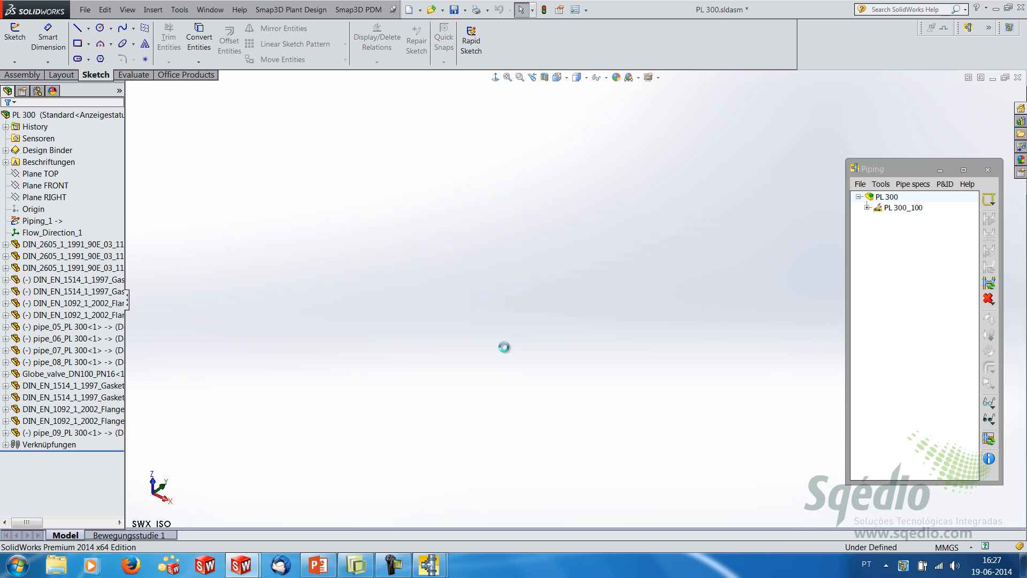
# Save the PL 300 assembly together with all its modified pipe parts.
pyautogui.moveTo(479, 311); pyautogui.dragTo(517, 274, button='right')
pyautogui.scroll(-2, 644, 314)
pyautogui.click(452, 9)
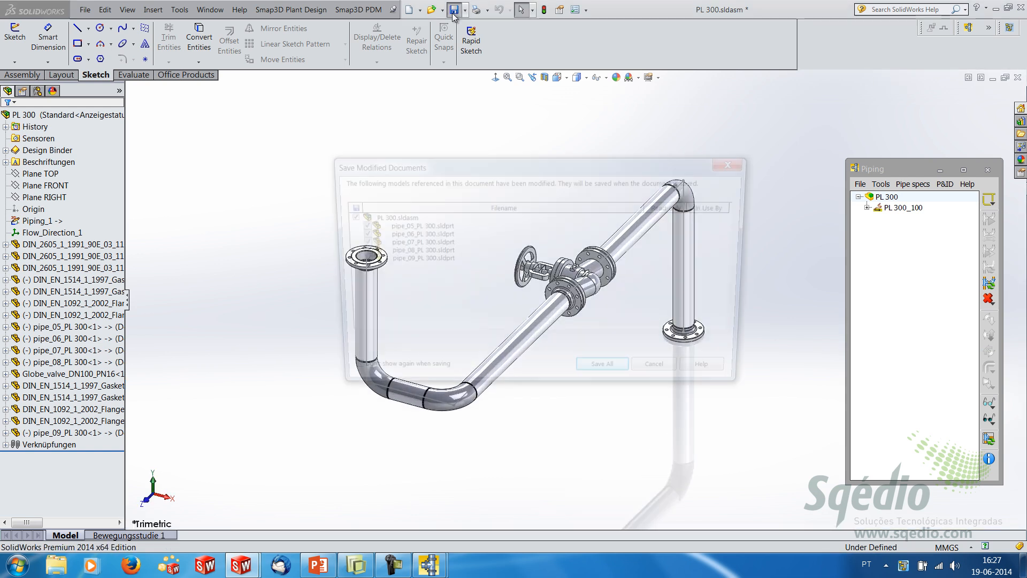
pyautogui.click(616, 374)
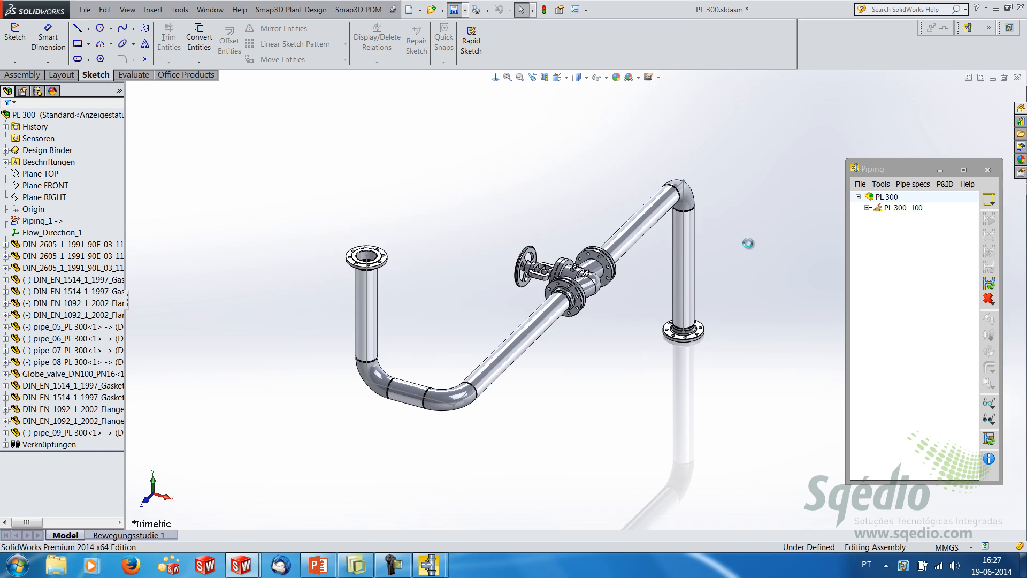
# Start Smap 3D Isometric, read the pipeline data from the CAD assembly PL 300.sldasm and proceed through data validation to the output specification.
pyautogui.click(988, 29)
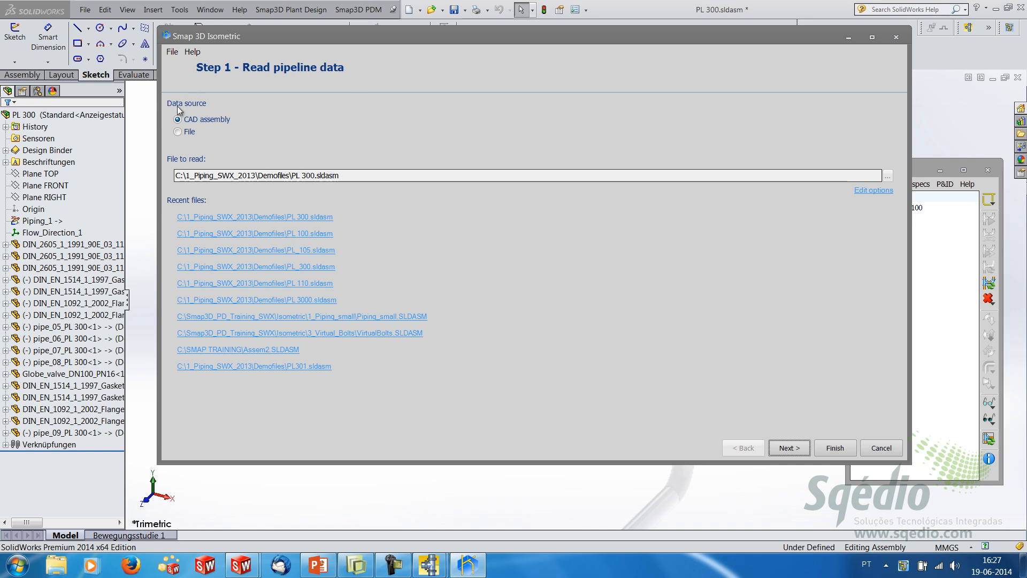
pyautogui.click(787, 448)
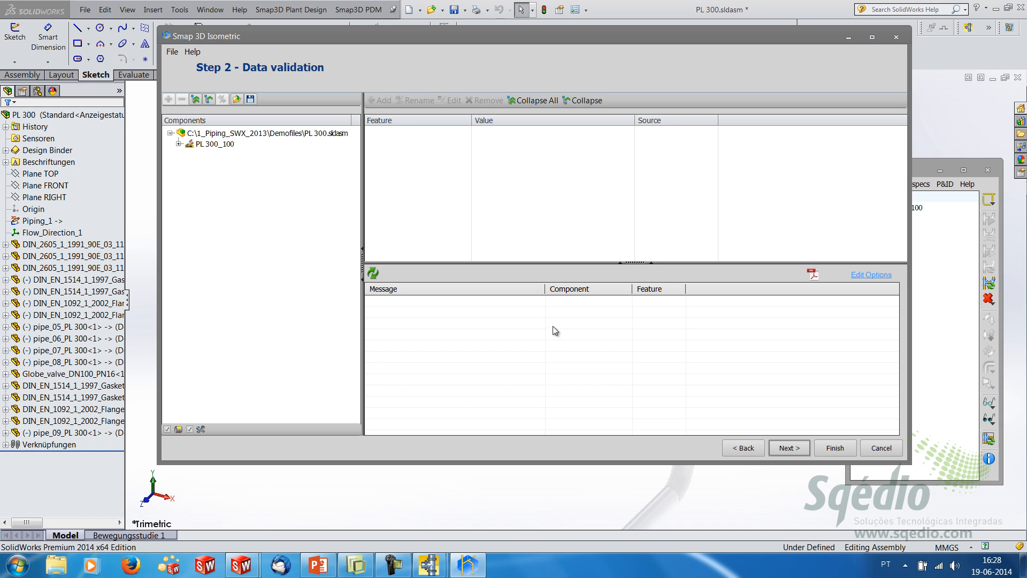
pyautogui.click(787, 447)
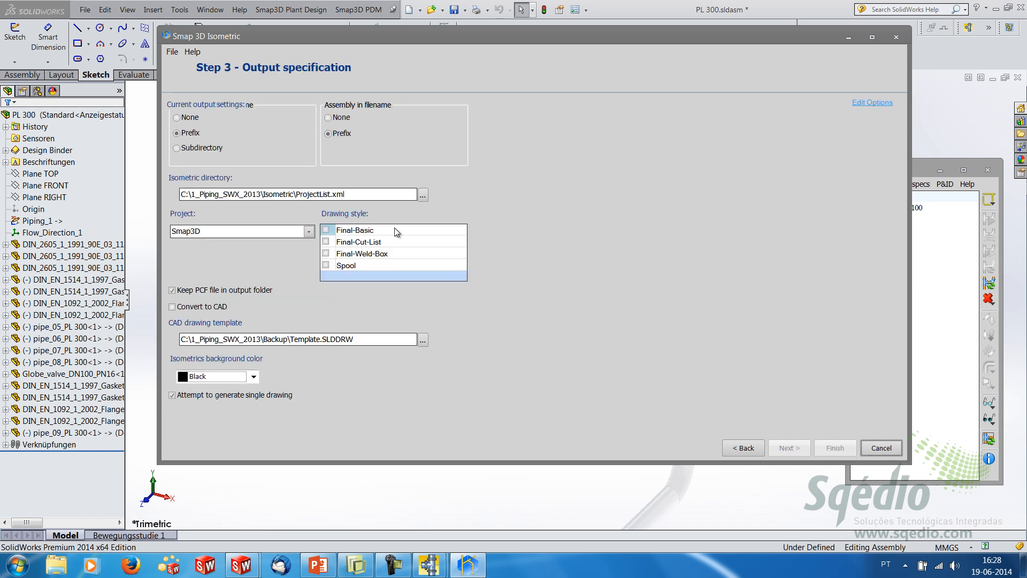
pyautogui.click(743, 448)
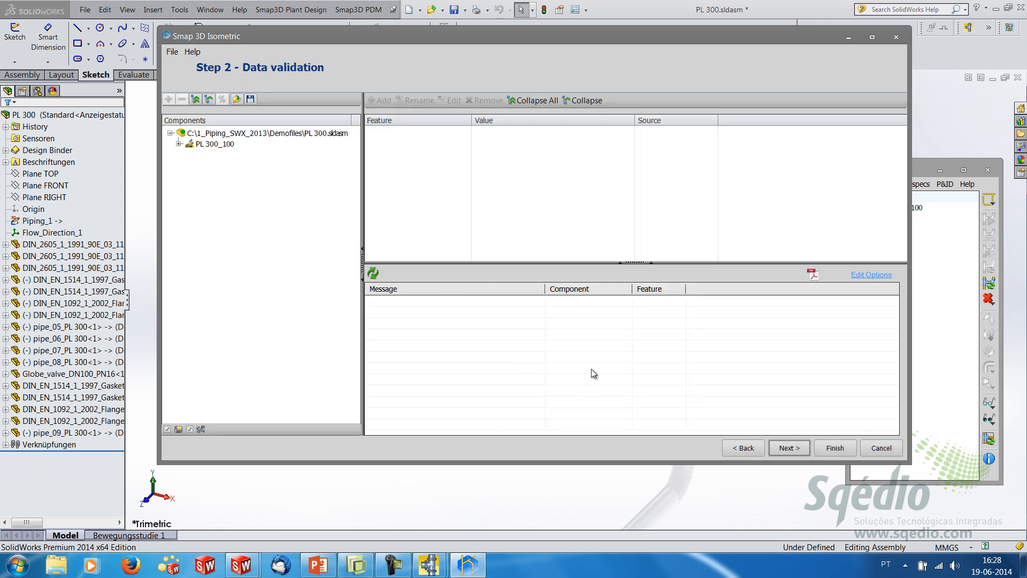
pyautogui.click(796, 448)
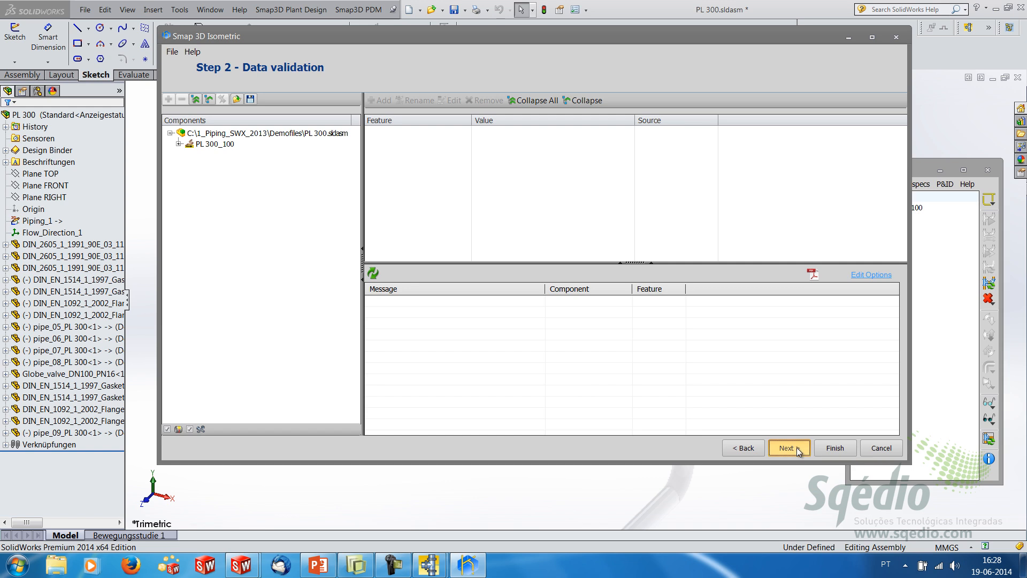
# Generate the isometrics in the Final-Basic, Final-Cut-List, Final-Weld-Box and Spool drawing styles, with conversion to CAD enabled.
pyautogui.click(325, 230)
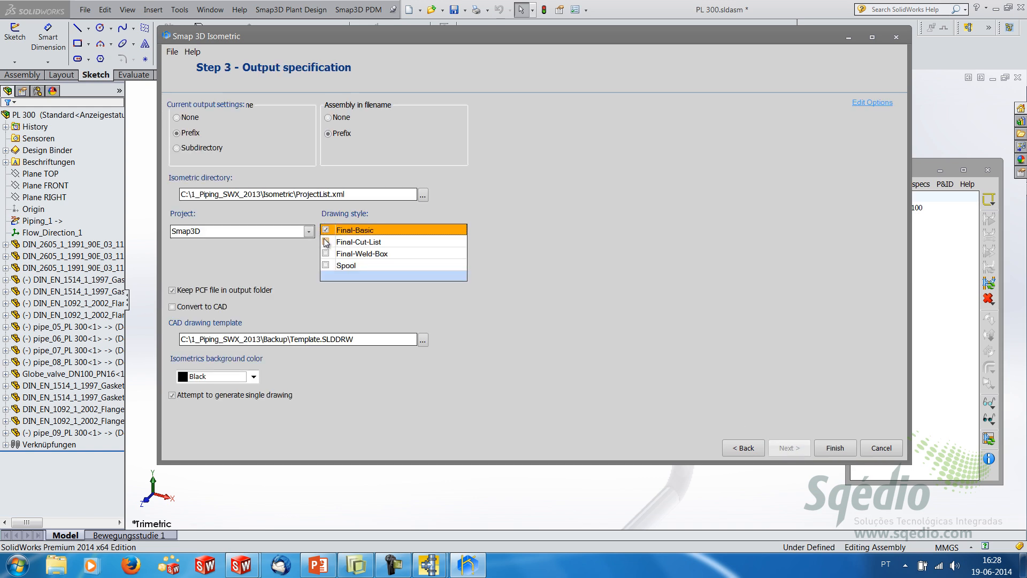
pyautogui.click(325, 241)
pyautogui.click(325, 253)
pyautogui.click(326, 265)
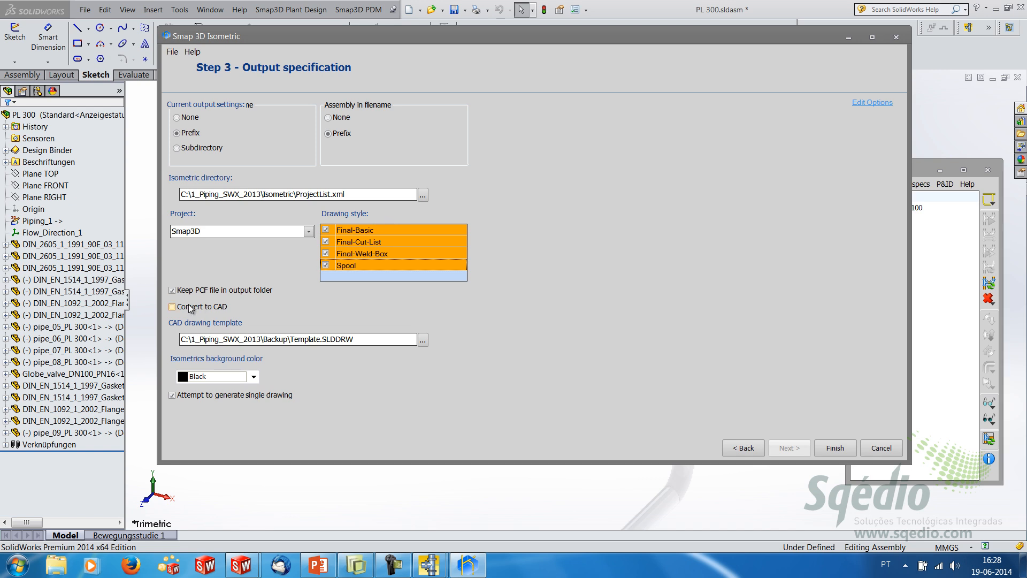
pyautogui.click(172, 307)
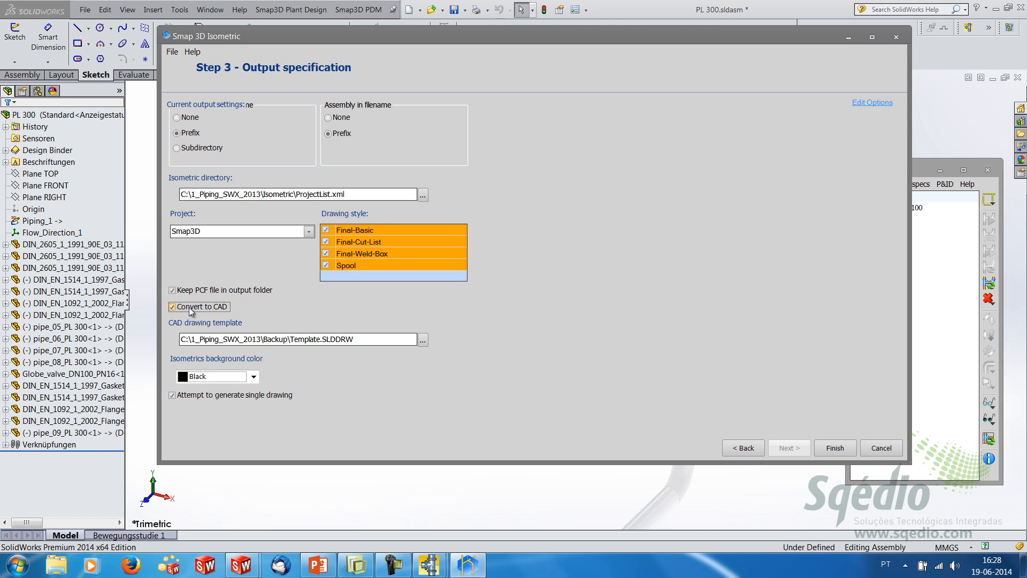
pyautogui.click(830, 447)
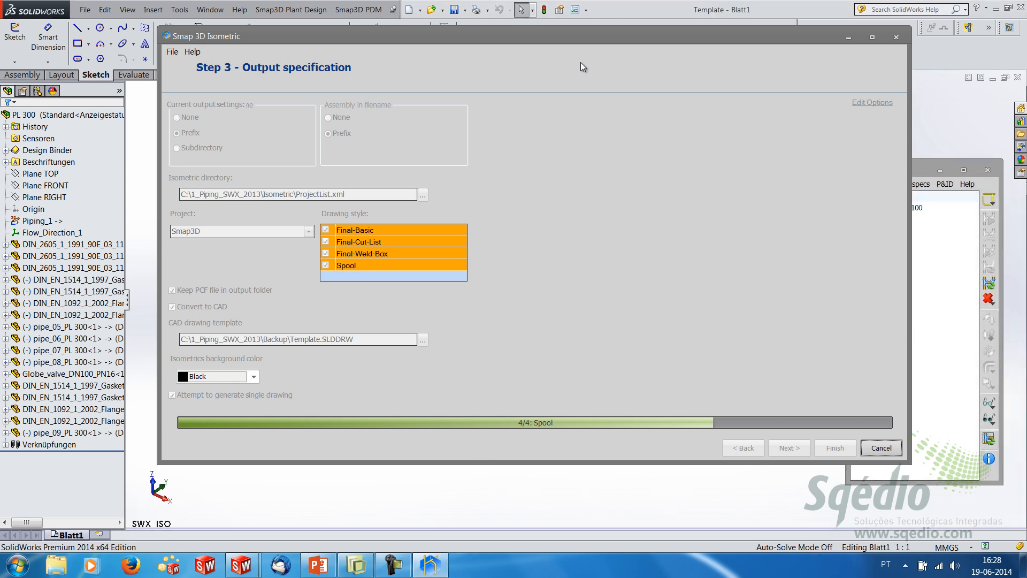
pyautogui.moveTo(622, 37); pyautogui.dragTo(620, 361)
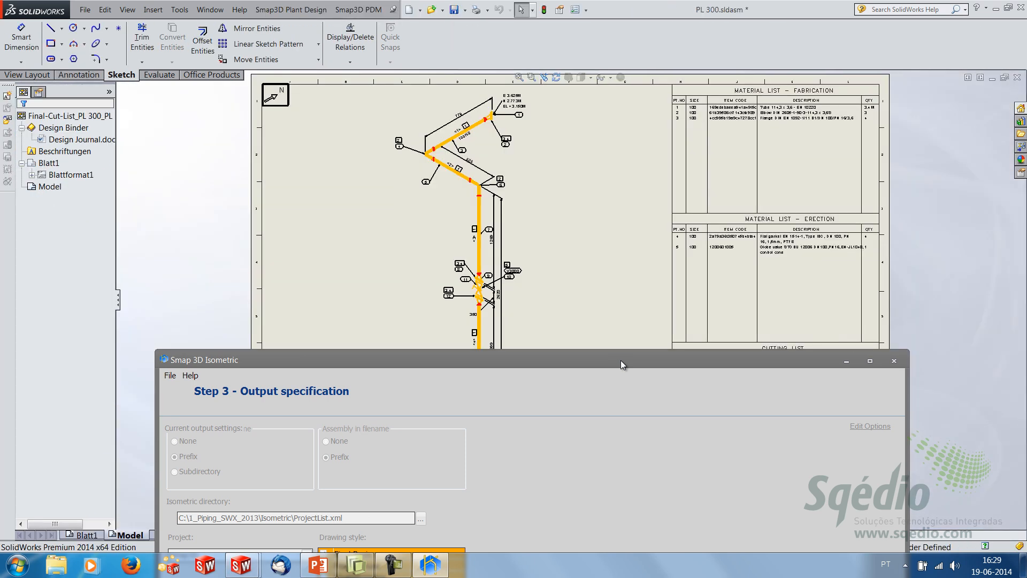
pyautogui.moveTo(620, 360); pyautogui.dragTo(649, 106)
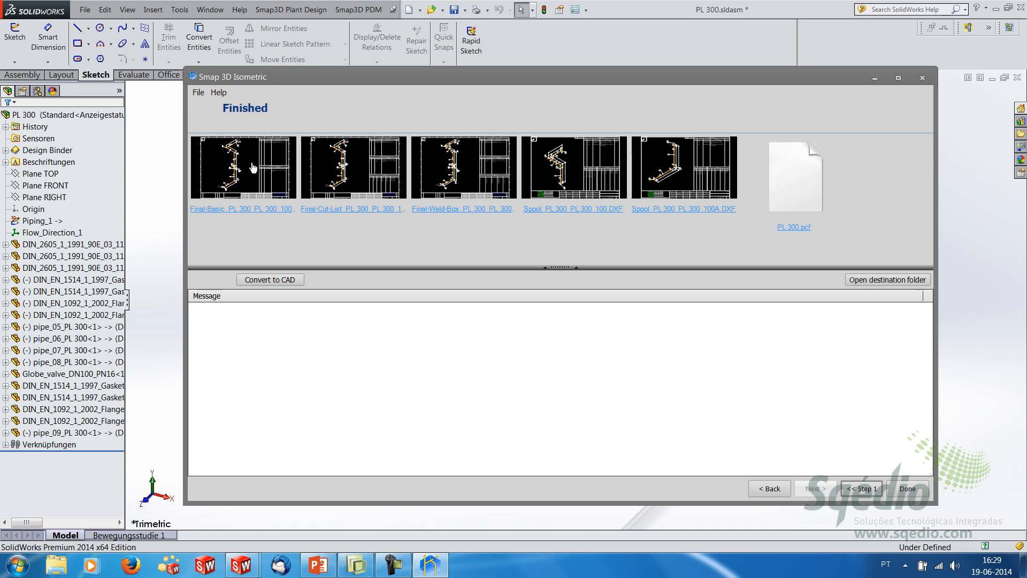
# Open the generated Final-Basic isometric in eDrawings and examine the dimensions and part labels around valve V3000.
pyautogui.click(235, 170)
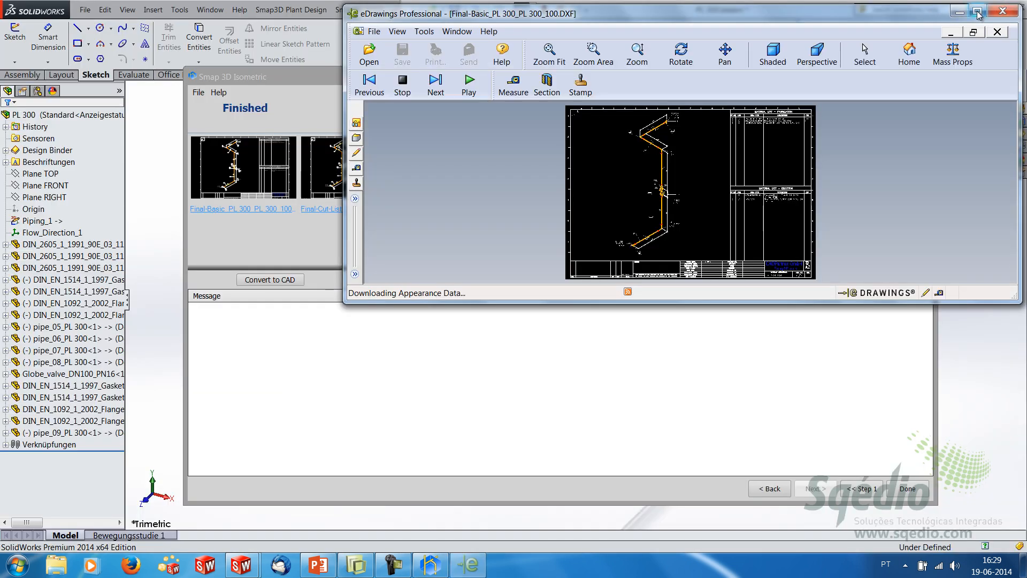
pyautogui.click(976, 12)
pyautogui.scroll(-2, 454, 294)
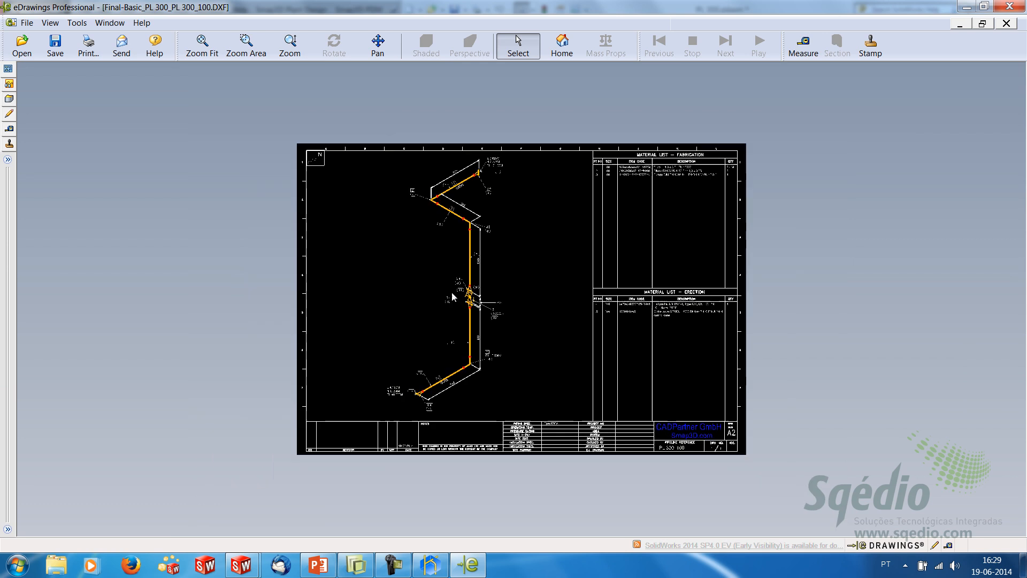
pyautogui.scroll(6, 455, 294)
pyautogui.scroll(3, 511, 298)
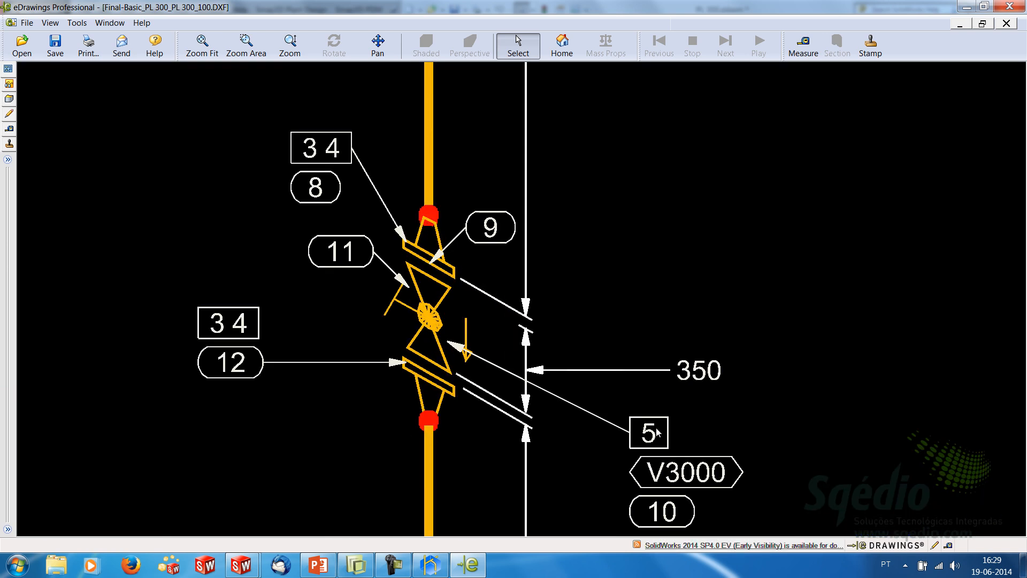
pyautogui.scroll(-2, 602, 412)
pyautogui.scroll(4, 614, 408)
pyautogui.scroll(-5, 614, 409)
pyautogui.scroll(-4, 609, 361)
pyautogui.scroll(3, 518, 380)
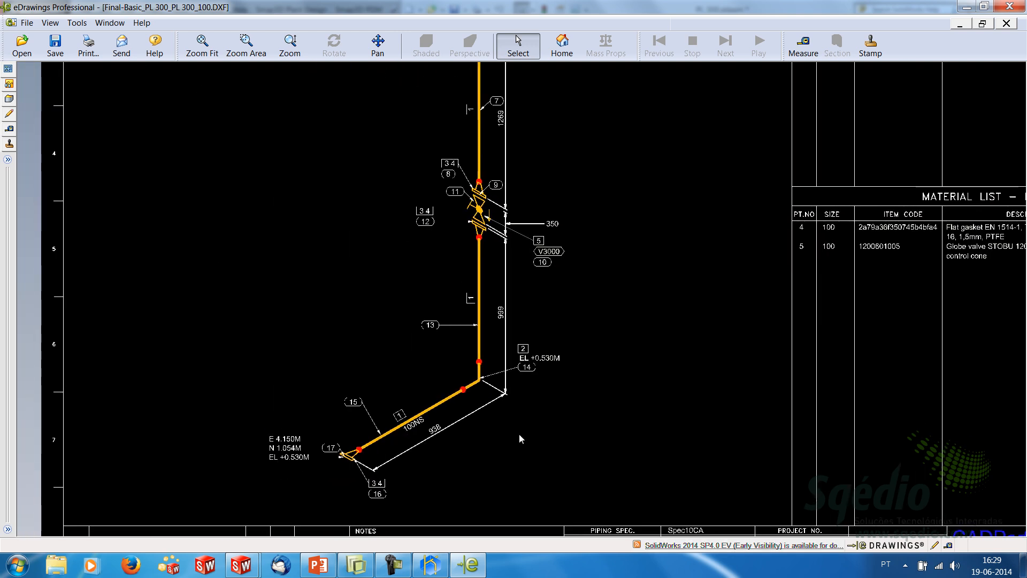
# Examine the material list and title block of the Final-Basic isometric, and close eDrawings.
pyautogui.moveTo(585, 197)
pyautogui.mouseDown(button='middle')
pyautogui.moveTo(553, 289)
pyautogui.moveTo(434, 300)
pyautogui.moveTo(229, 226)
pyautogui.moveTo(203, 196)
pyautogui.mouseUp(button='middle')
pyautogui.moveTo(607, 407)
pyautogui.mouseDown(button='middle')
pyautogui.moveTo(618, 277)
pyautogui.moveTo(744, 239)
pyautogui.mouseUp(button='middle')
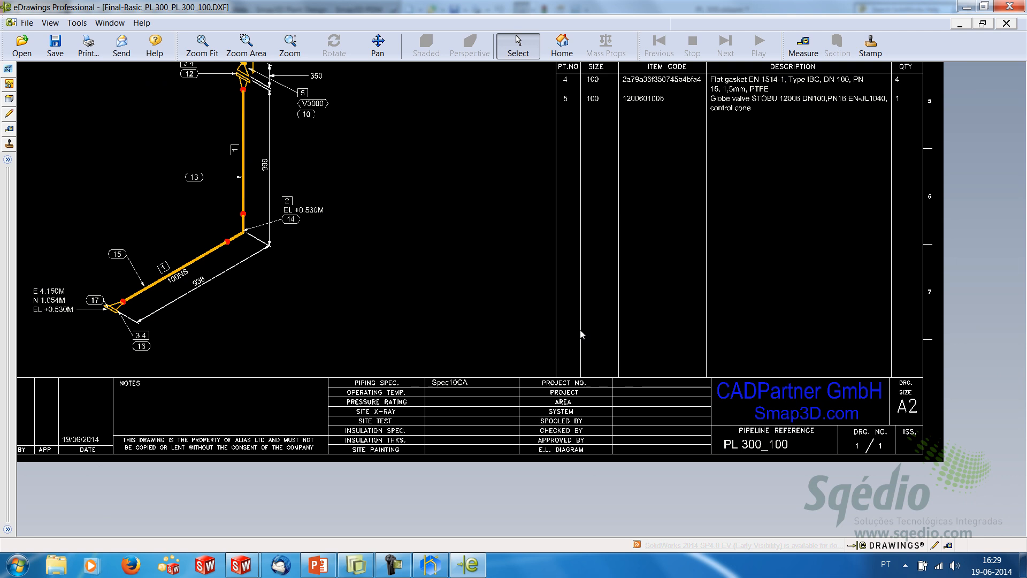
pyautogui.scroll(-2, 549, 252)
pyautogui.scroll(5, 549, 249)
pyautogui.moveTo(560, 228)
pyautogui.mouseDown(button='middle')
pyautogui.moveTo(537, 434)
pyautogui.moveTo(581, 323)
pyautogui.moveTo(598, 315)
pyautogui.mouseUp(button='middle')
pyautogui.click(1009, 7)
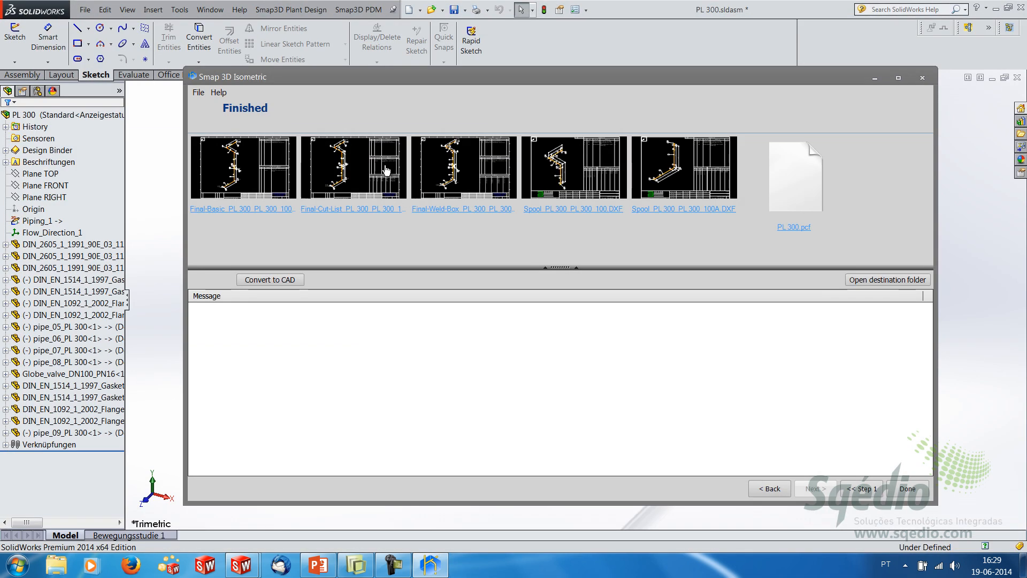
# Open the Spool isometric of PL 300_100, examine its material, weld and cutting lists, and close it.
pyautogui.click(567, 159)
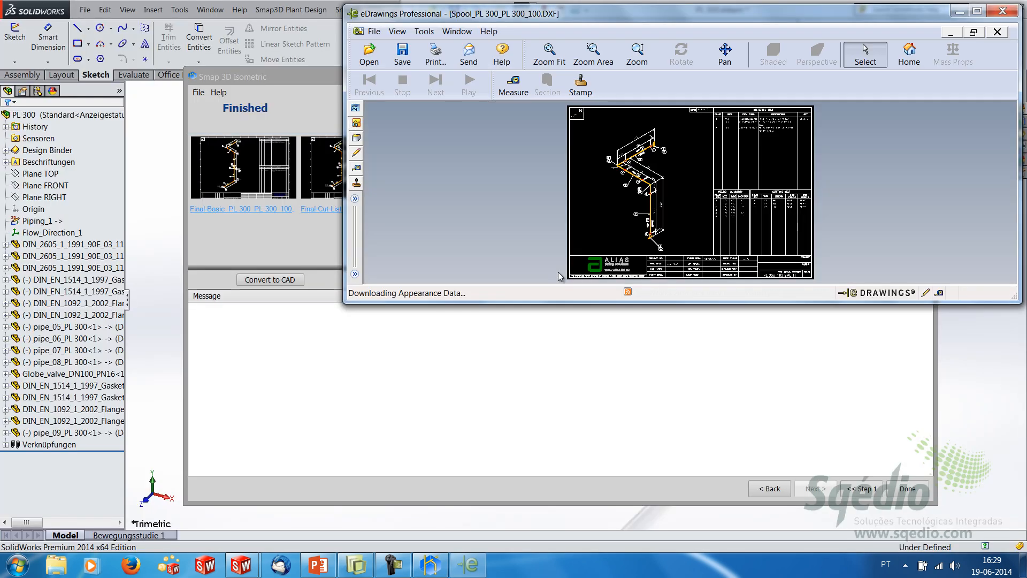
pyautogui.click(977, 12)
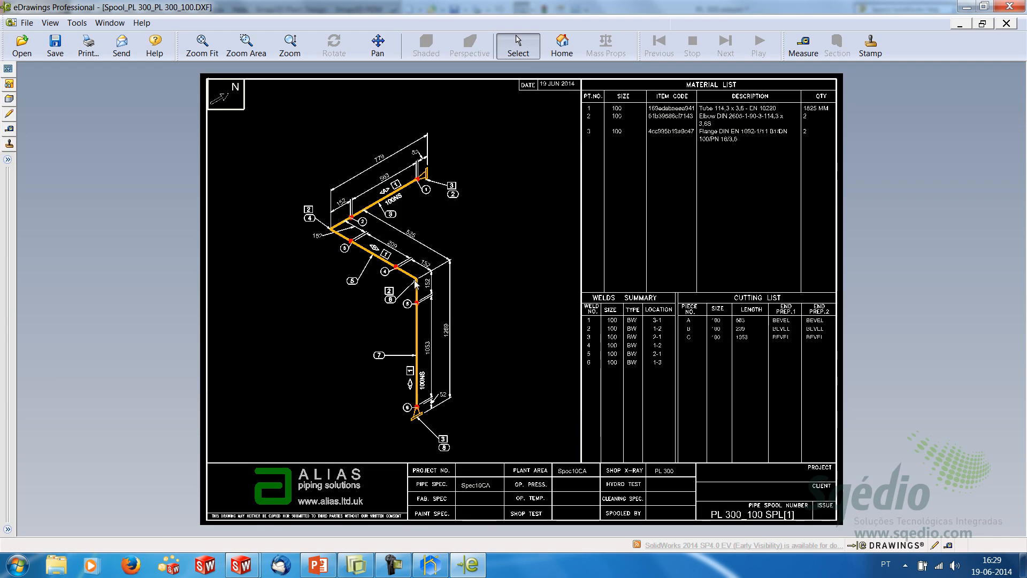
pyautogui.scroll(3, 471, 179)
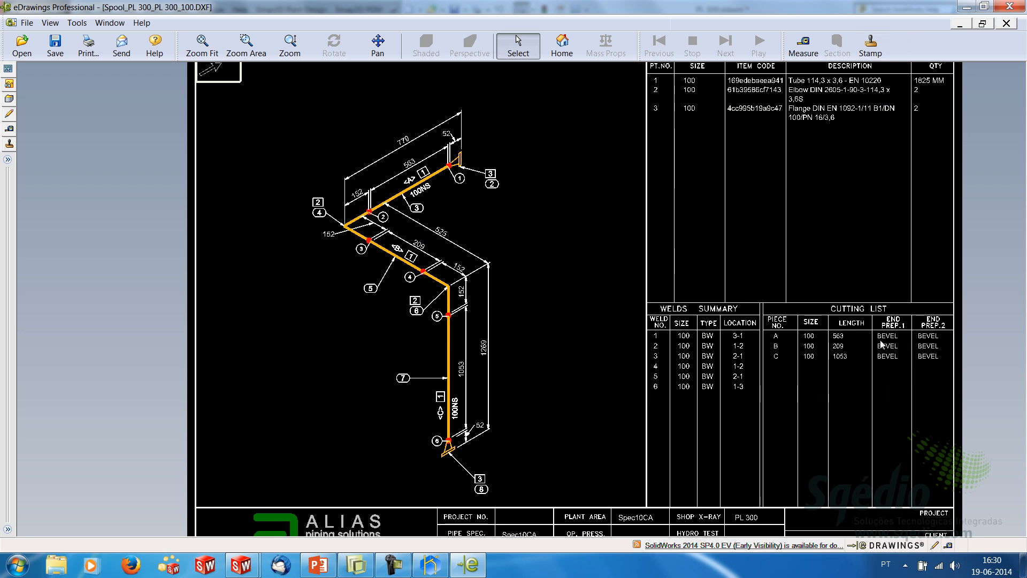
pyautogui.moveTo(544, 290); pyautogui.dragTo(550, 322, button='middle')
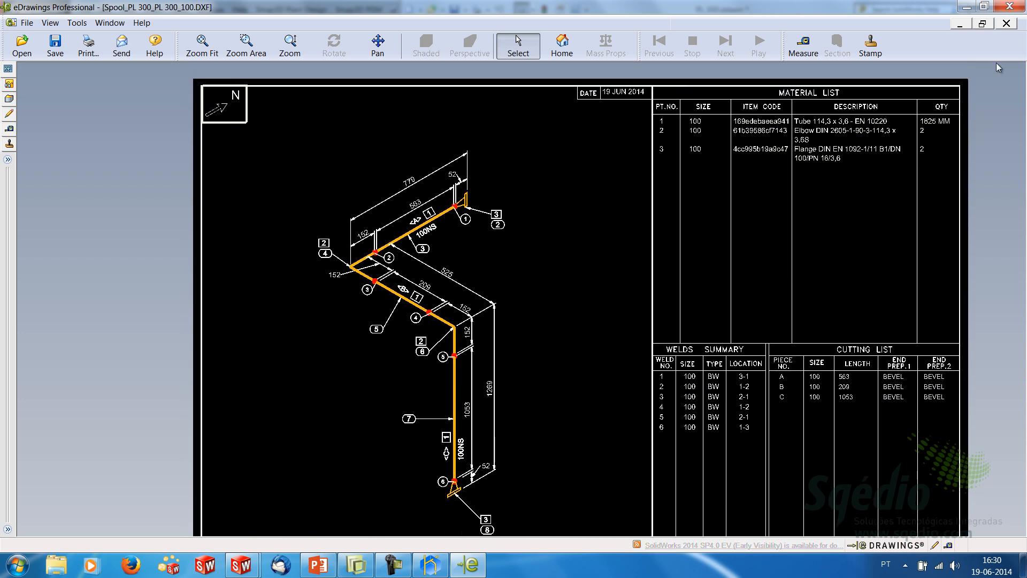
pyautogui.click(1007, 8)
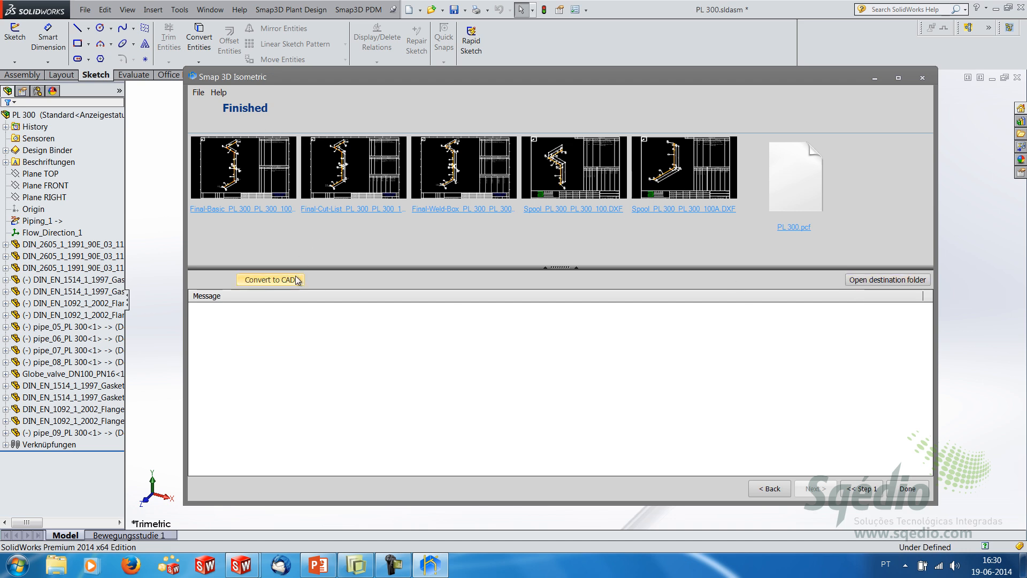
# Open Final-Weld-Box_PL 300_PL 300_100.slddrw from the isometric output folder in SolidWorks and examine its welding list.
pyautogui.click(890, 281)
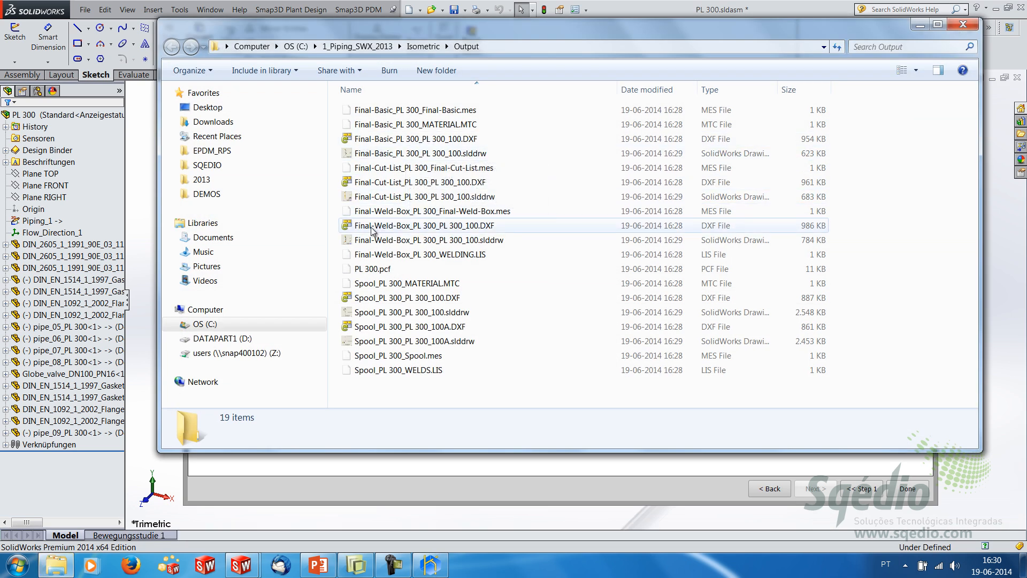
pyautogui.doubleClick(389, 239)
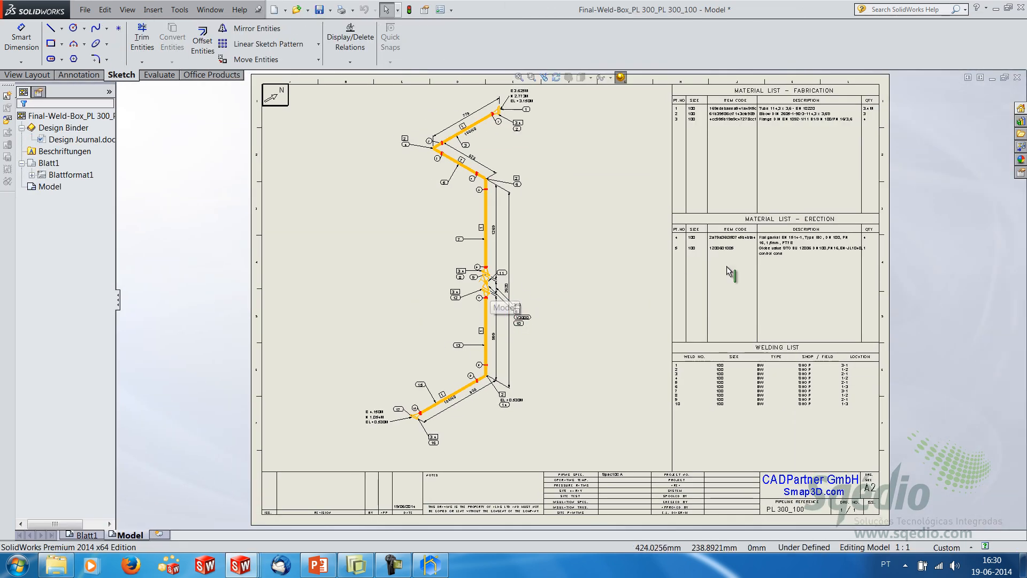
pyautogui.scroll(-5, 760, 393)
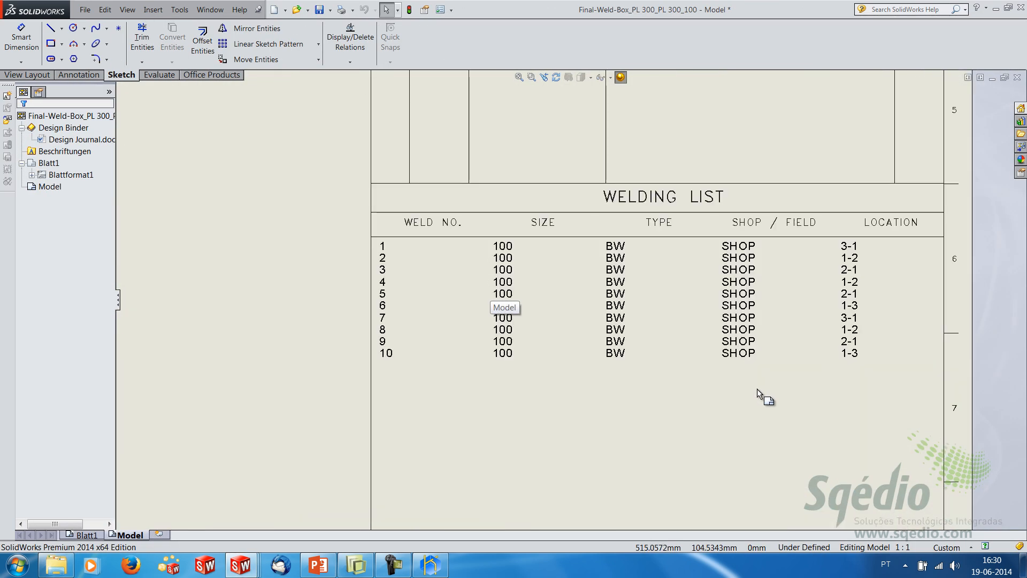
pyautogui.scroll(4, 567, 281)
# Inspect the weld numbers along the whole pipeline in the Final-Weld-Box isometric, and close the drawing with all changes saved.
pyautogui.moveTo(293, 258)
pyautogui.mouseDown(button='middle')
pyautogui.moveTo(432, 295)
pyautogui.moveTo(540, 346)
pyautogui.moveTo(582, 115)
pyautogui.mouseUp(button='middle')
pyautogui.scroll(3, 435, 286)
pyautogui.scroll(-8, 445, 262)
pyautogui.moveTo(610, 327); pyautogui.dragTo(598, 254, button='middle')
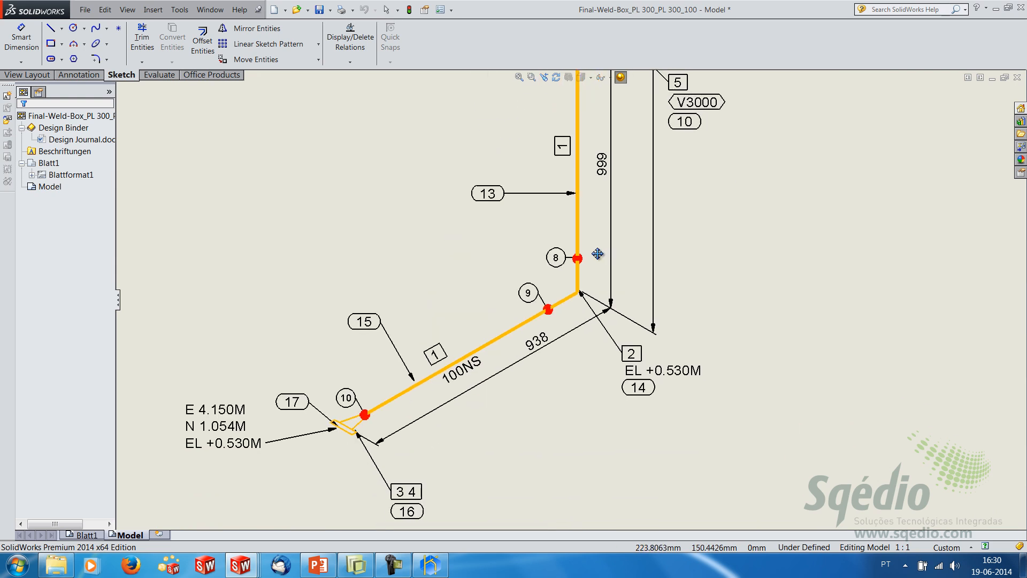
pyautogui.moveTo(657, 194); pyautogui.dragTo(605, 495, button='middle')
pyautogui.moveTo(628, 140); pyautogui.dragTo(616, 410, button='middle')
pyautogui.moveTo(578, 200)
pyautogui.mouseDown(button='middle')
pyautogui.moveTo(596, 261)
pyautogui.moveTo(593, 375)
pyautogui.mouseUp(button='middle')
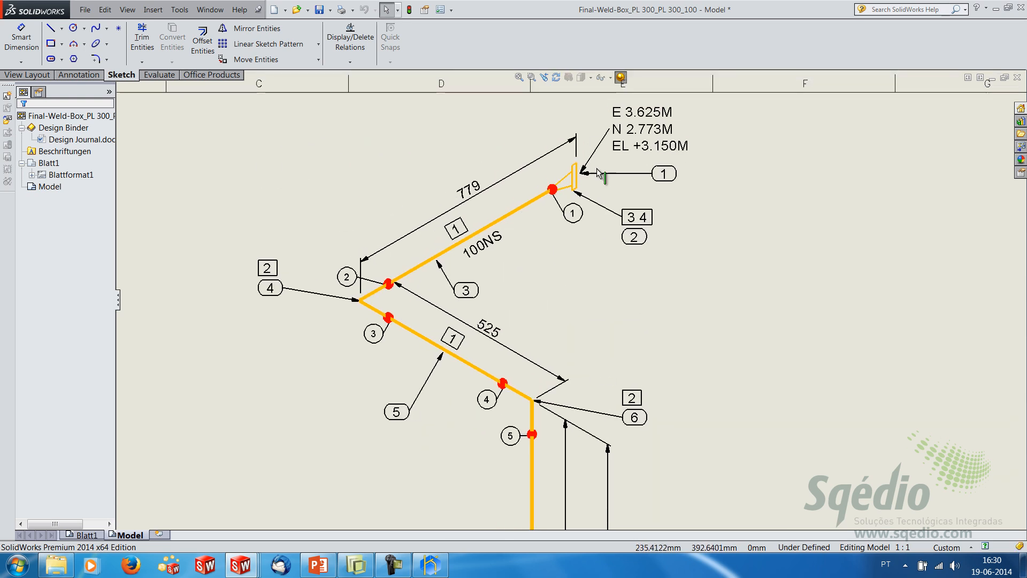
pyautogui.click(1017, 77)
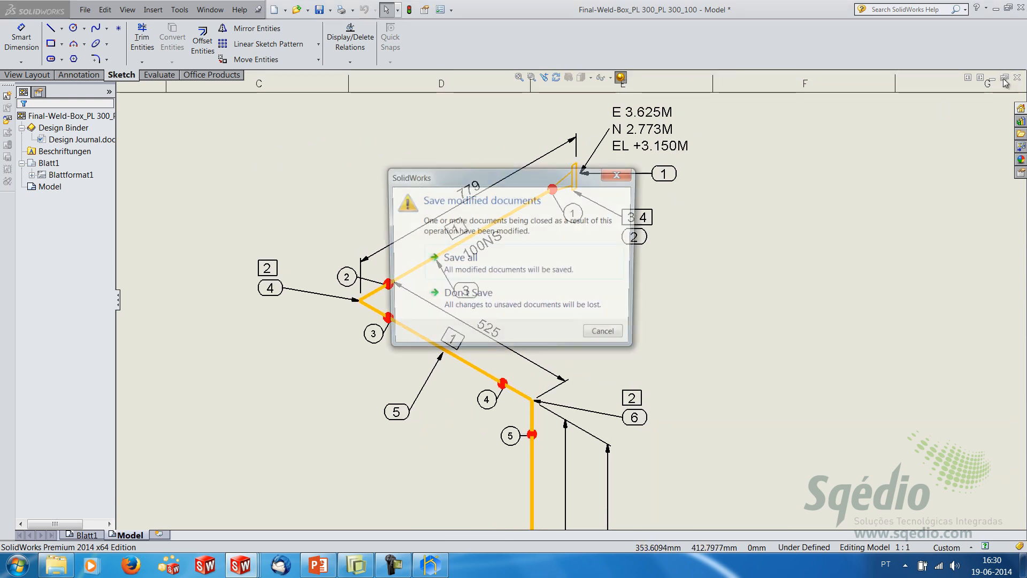
pyautogui.click(519, 275)
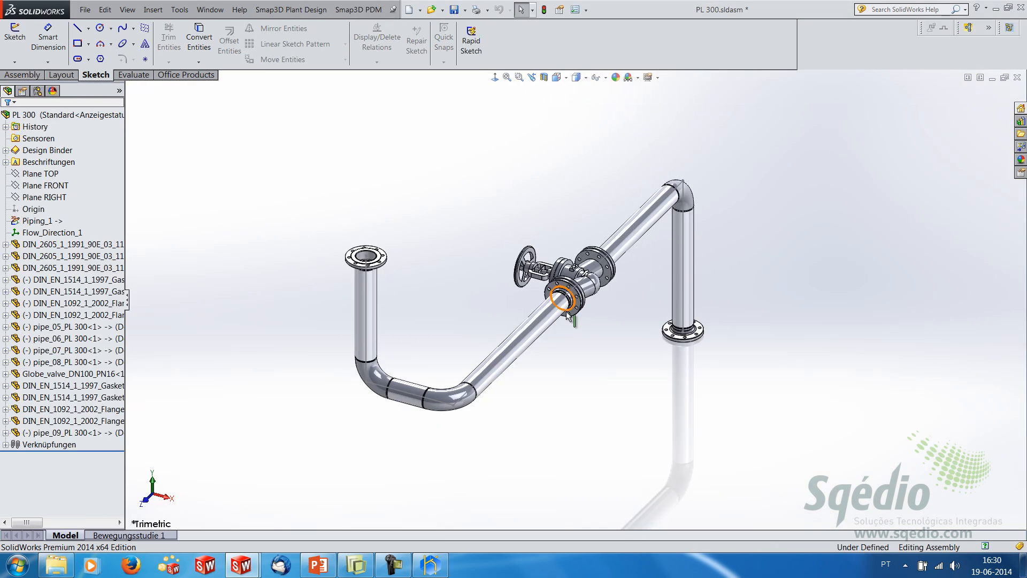
# Close the PL 300 assembly with all modified documents saved, rebuild the _CW_Plant assembly and show the whole plant.
pyautogui.moveTo(586, 403); pyautogui.dragTo(553, 385, button='middle')
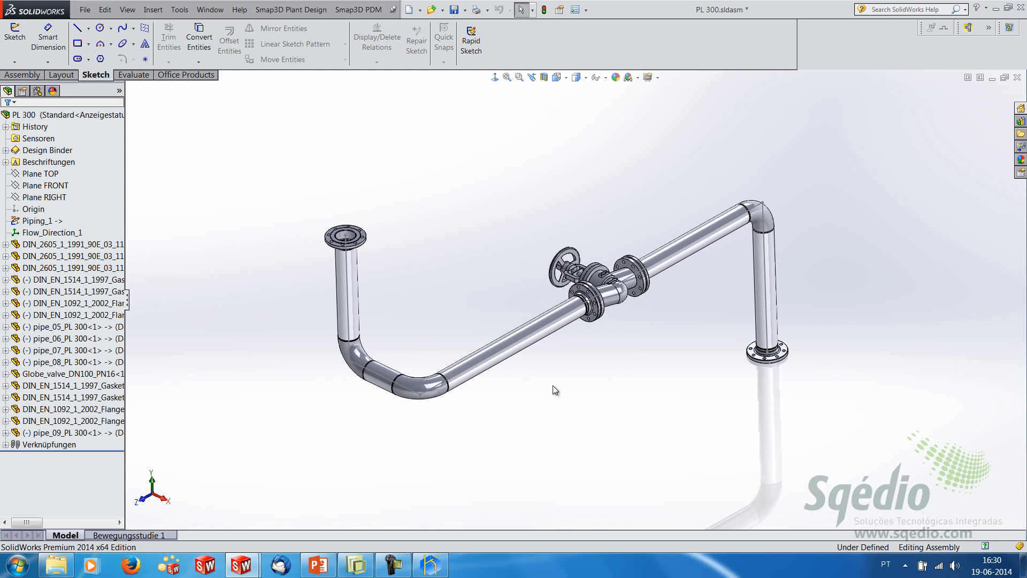
pyautogui.click(1017, 77)
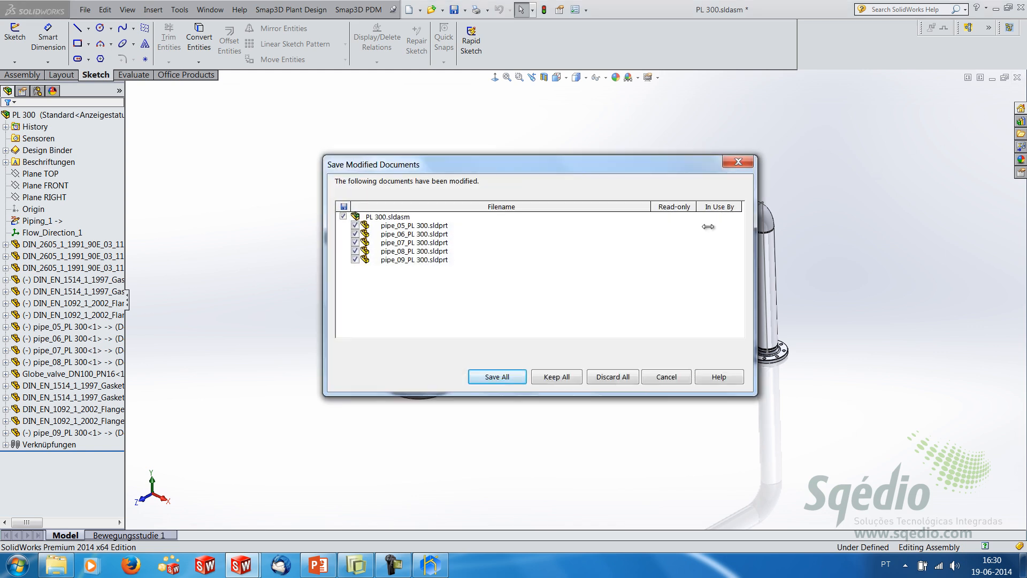
pyautogui.click(508, 377)
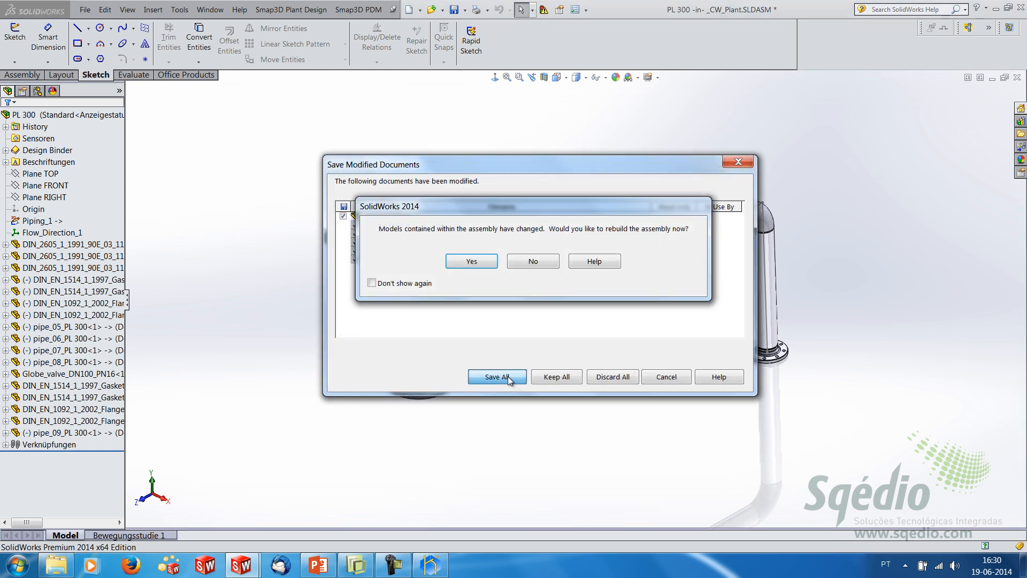
pyautogui.click(489, 261)
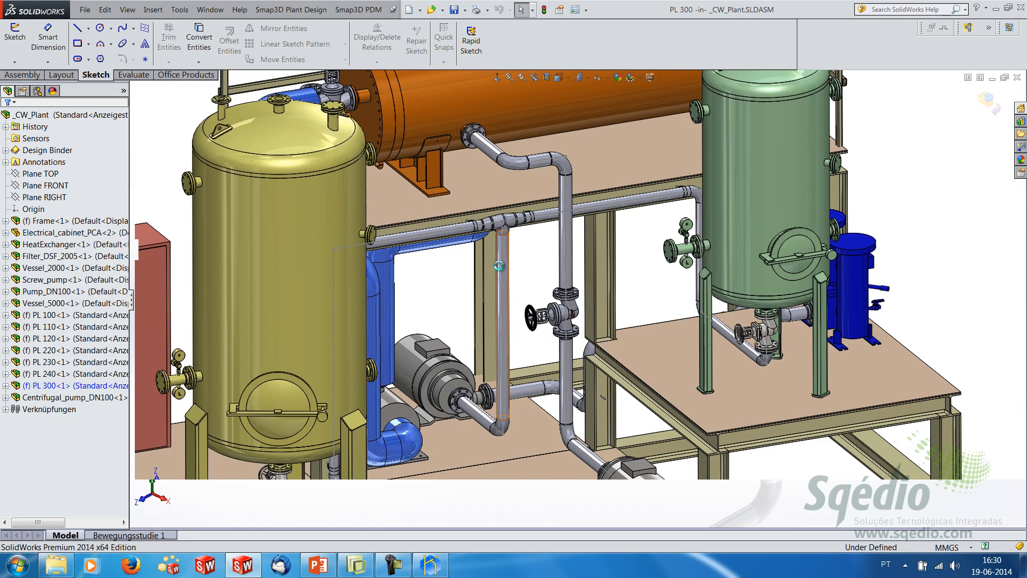
pyautogui.press('f')
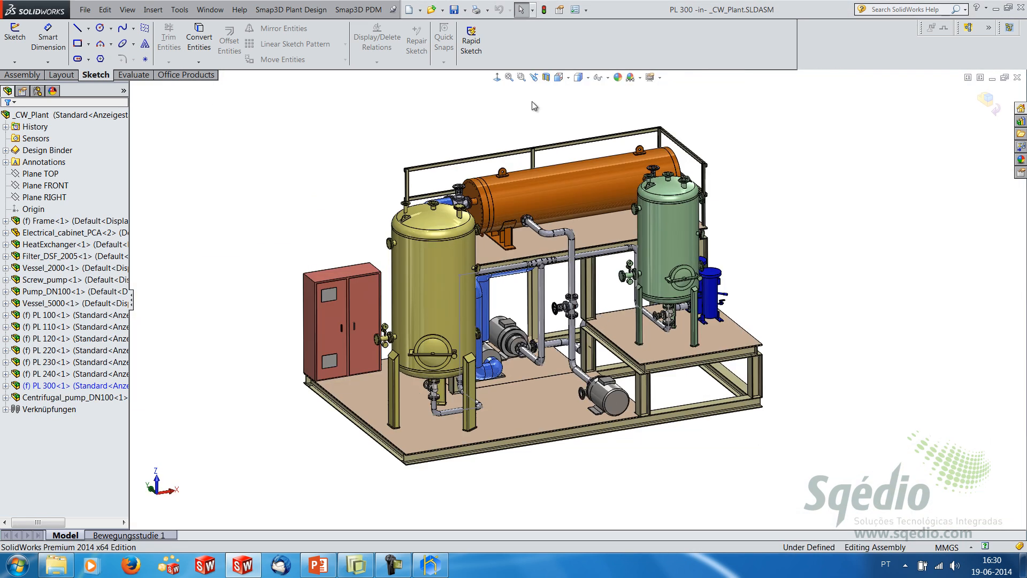
# Switch to the Smap3D 2014 presentation in PowerPoint.
pyautogui.click(320, 566)
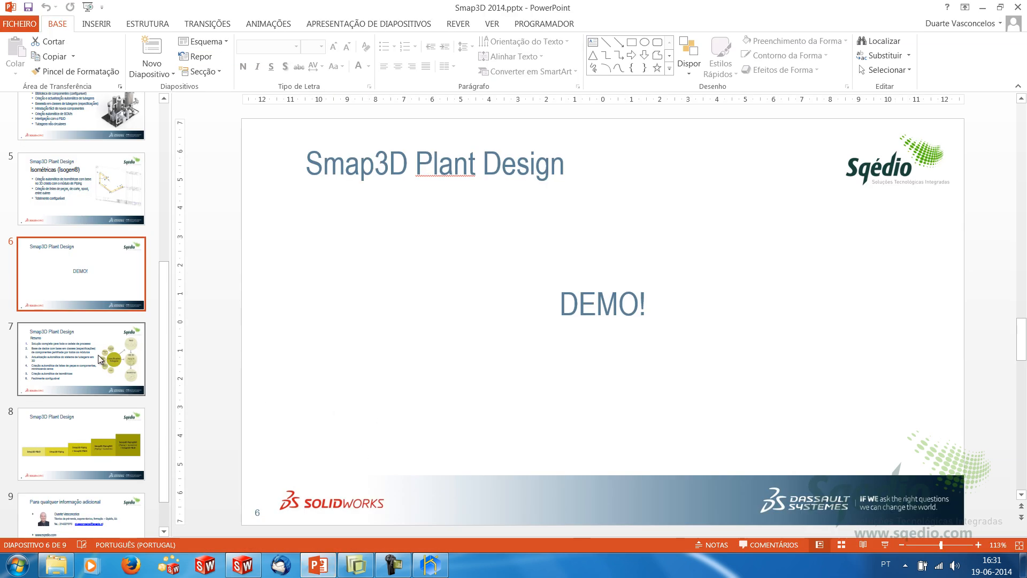